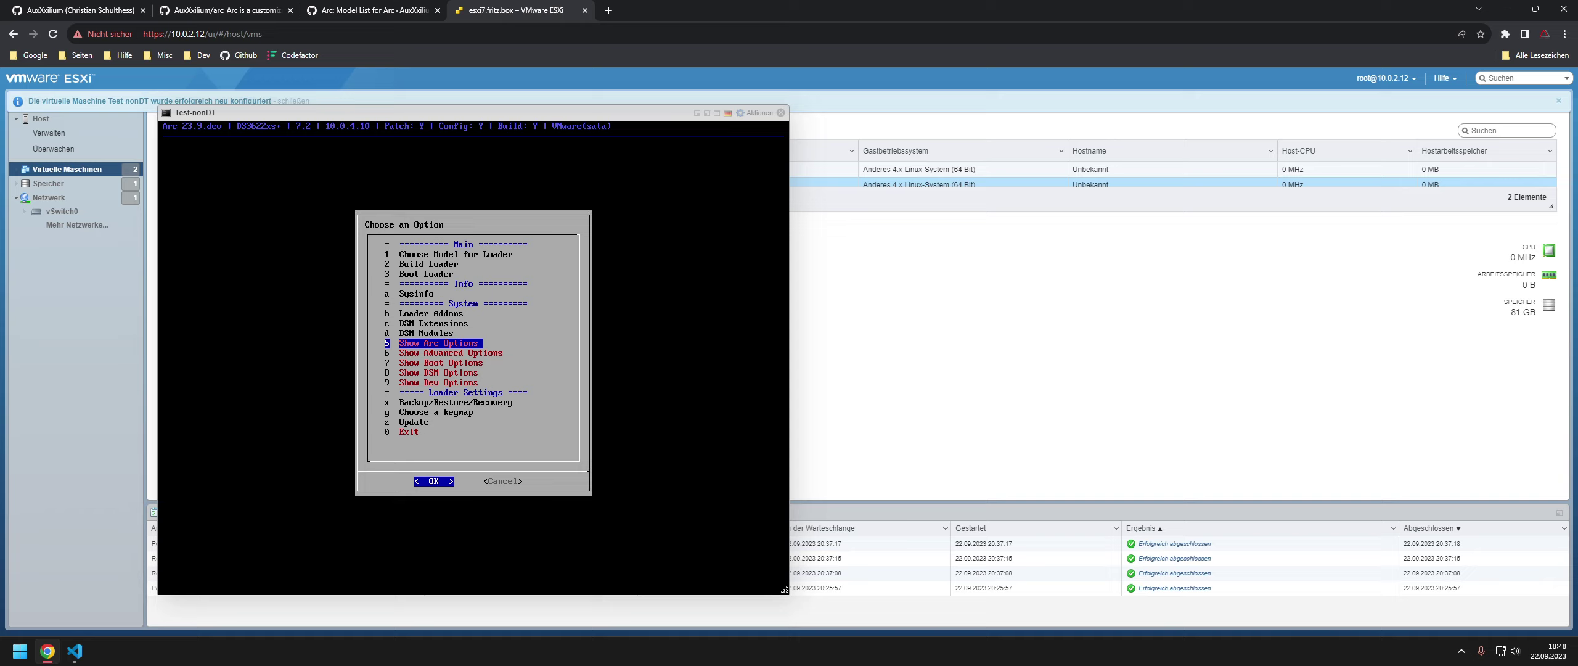
- Boot the loader from the Arc main menu in the Test-nonDT console
{"action": "key", "text": "Up"}
{"action": "key", "text": "Up"}
{"action": "key", "text": "Up"}
{"action": "key", "text": "Up"}
{"action": "key", "text": "Up"}
{"action": "key", "text": "Up"}
{"action": "key", "text": "Up"}
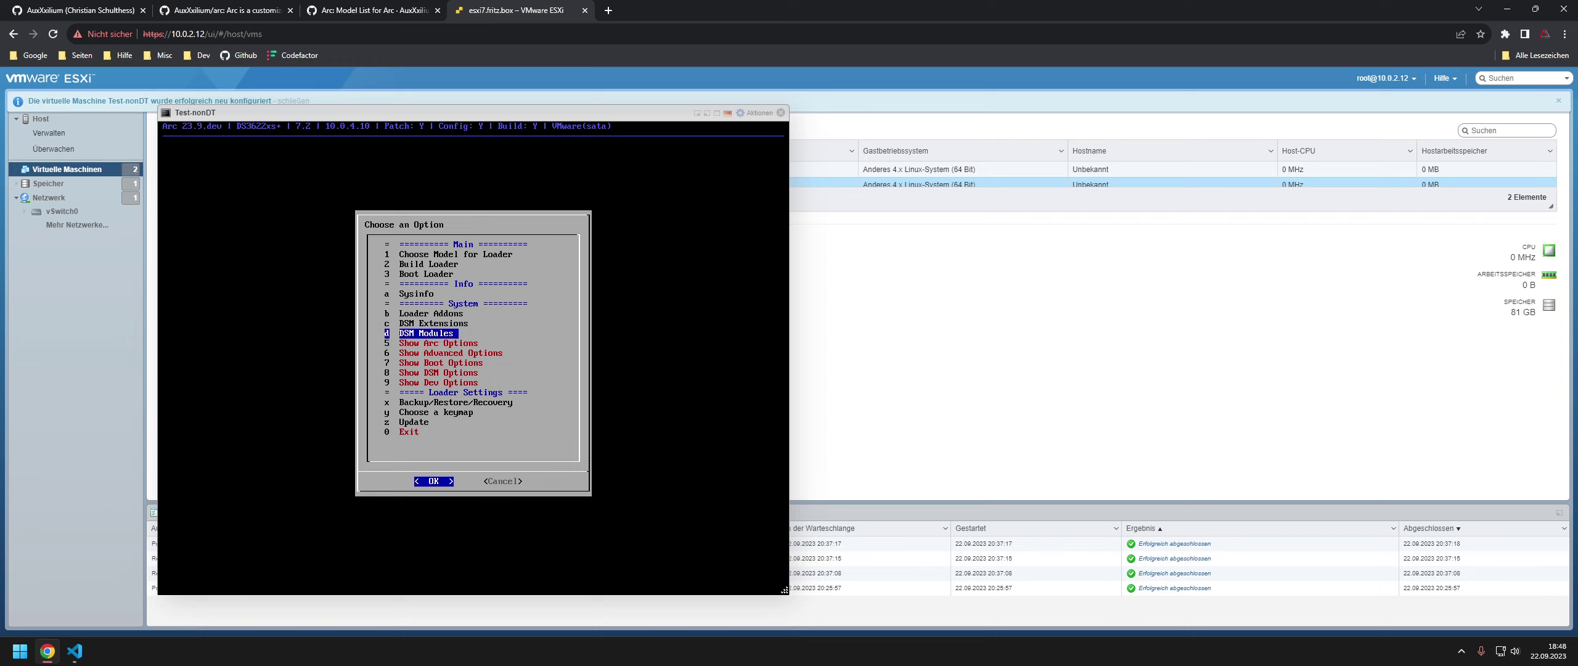
{"action": "key", "text": "Return"}
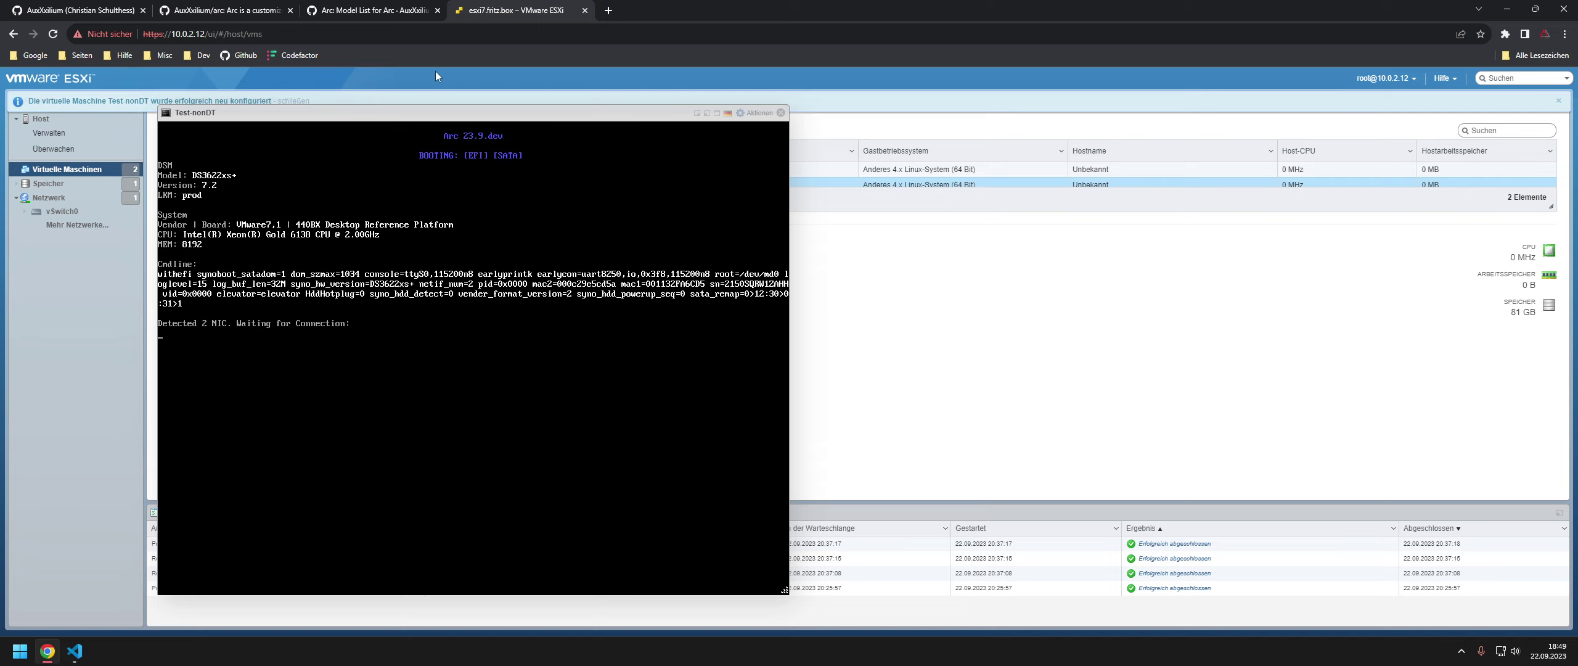
- Open the ESXi host at 10.0.2.11 in a new browser tab and log in as root with the account password
{"action": "left_click", "coordinate": [608, 10]}
{"action": "type", "text": "10.0.2.11"}
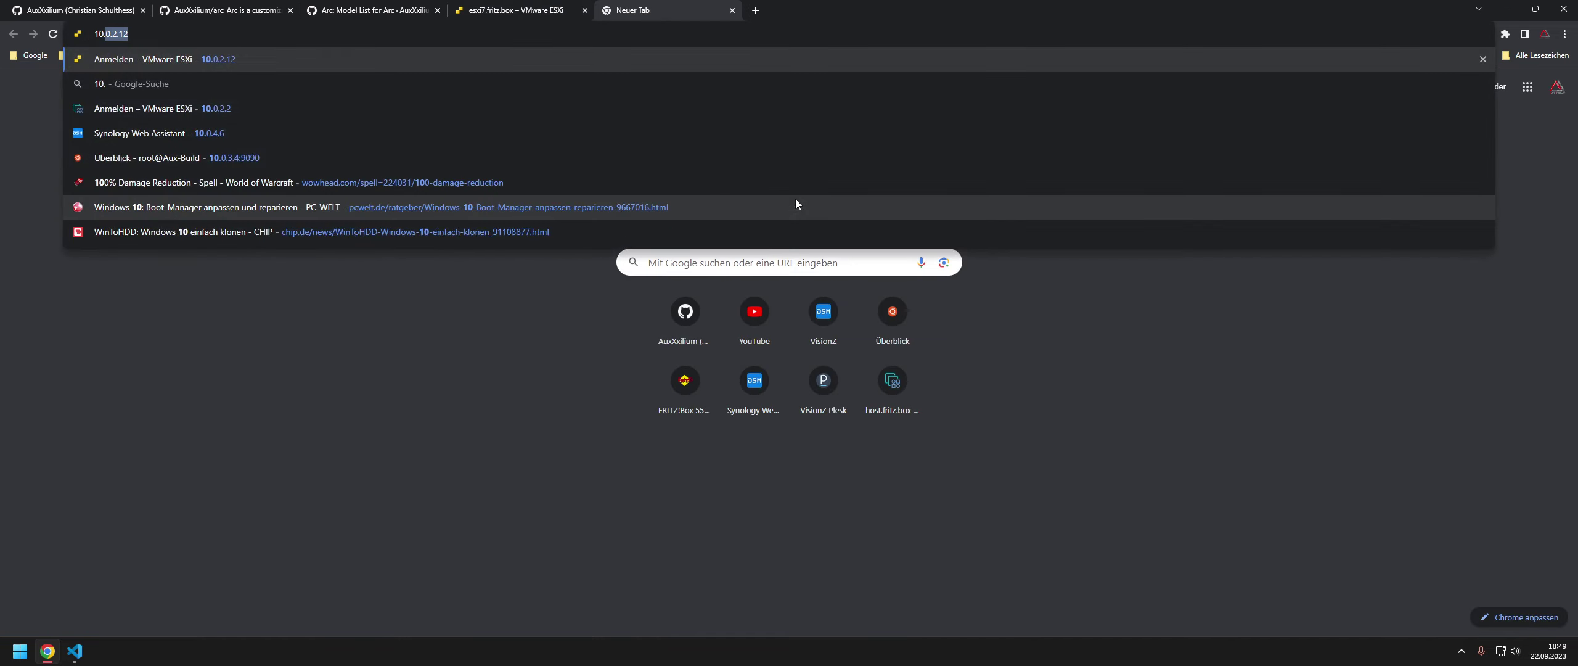
{"action": "key", "text": "Return"}
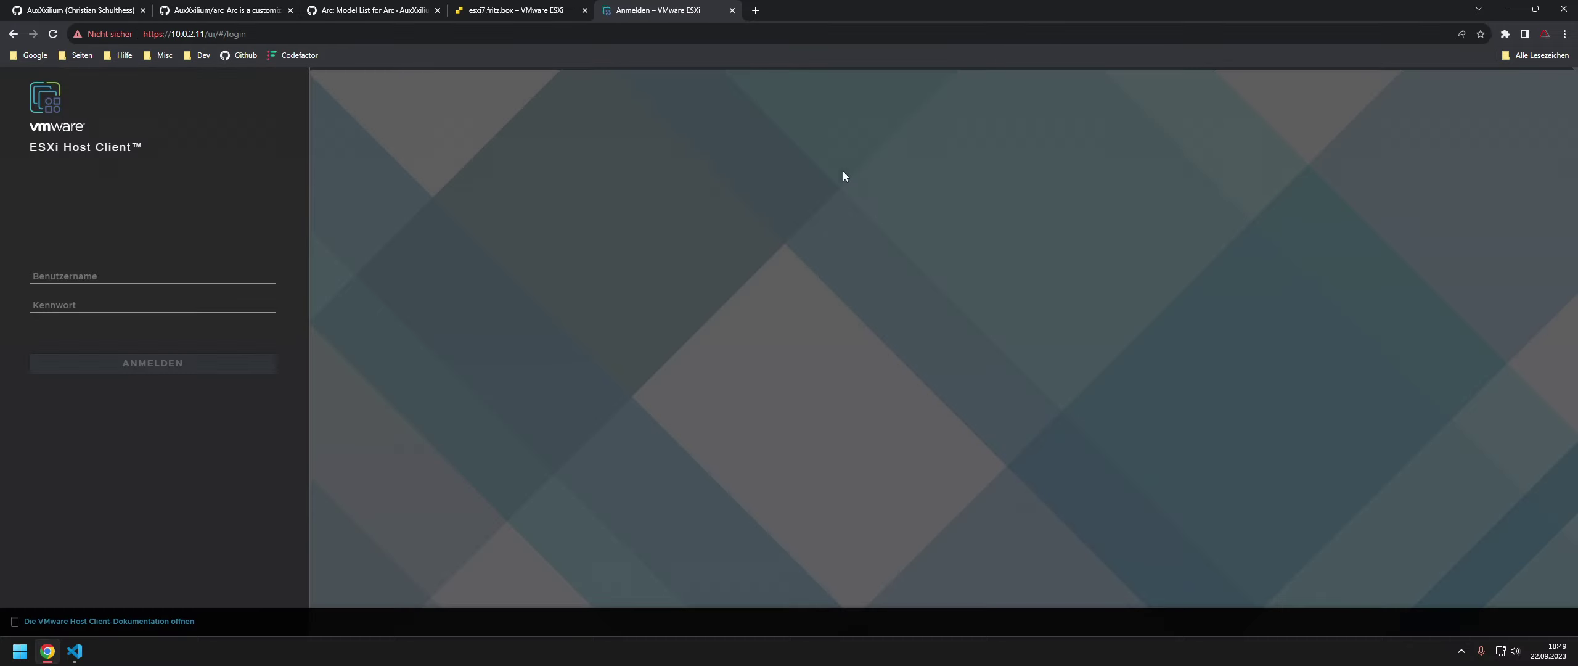
{"action": "type", "text": "root"}
{"action": "key", "text": "Tab"}
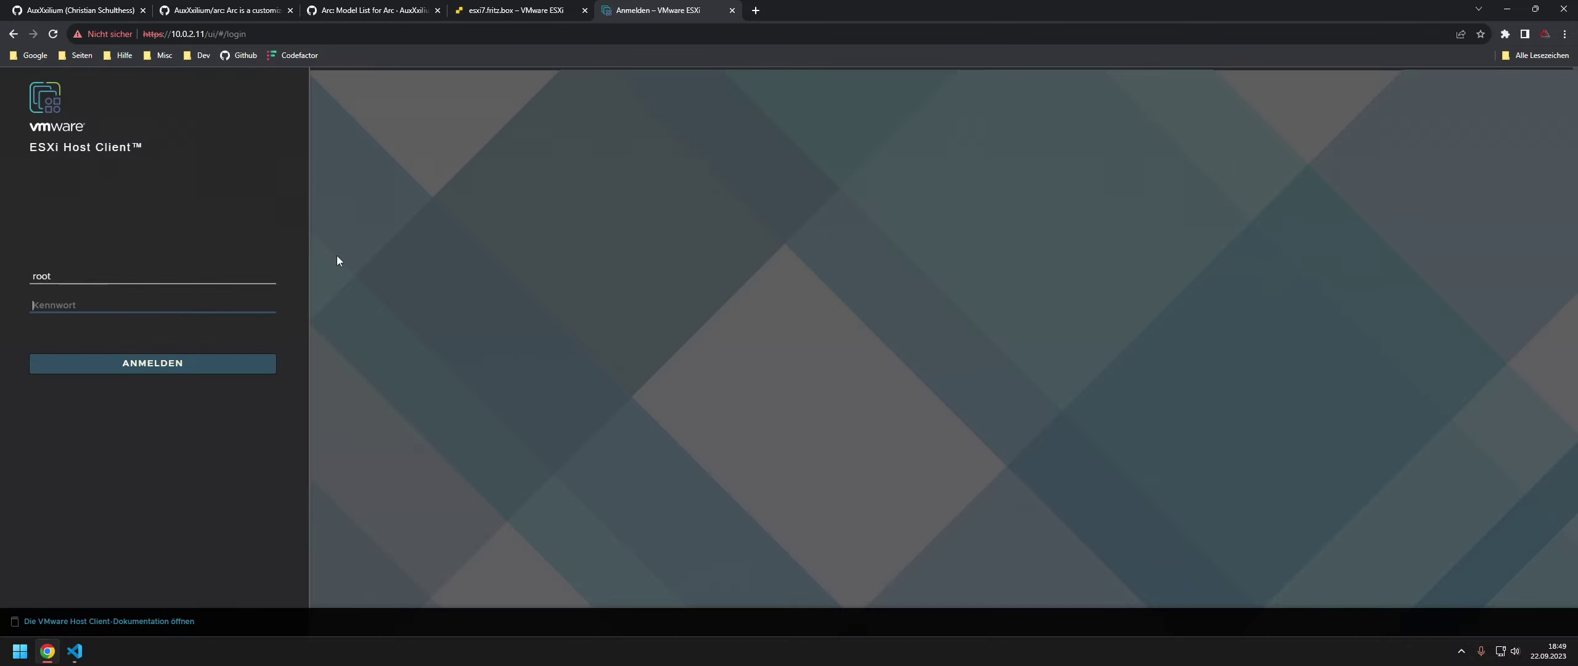
{"action": "type", "text": "•••••••••••"}
{"action": "key", "text": "Return"}
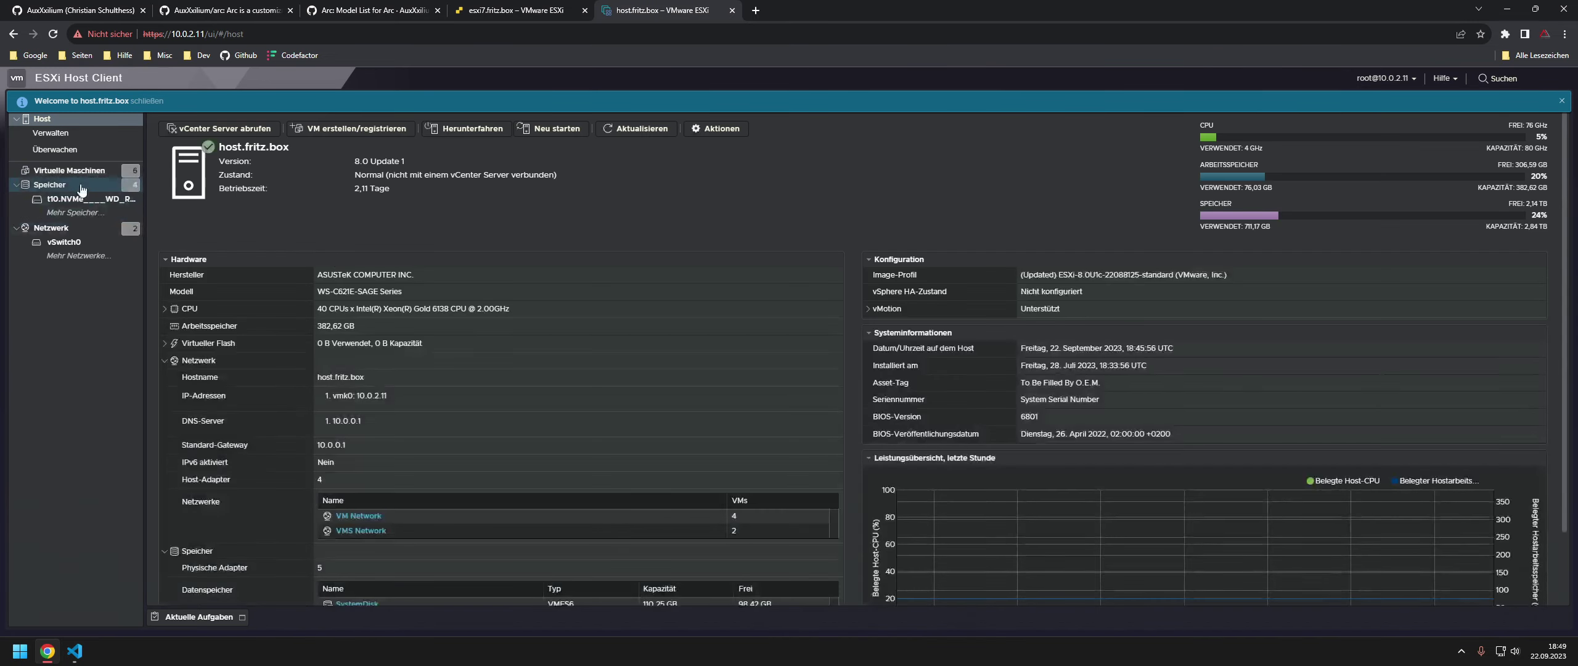
- View the console output of the Storage virtual machine and close the console
{"action": "left_click", "coordinate": [69, 170]}
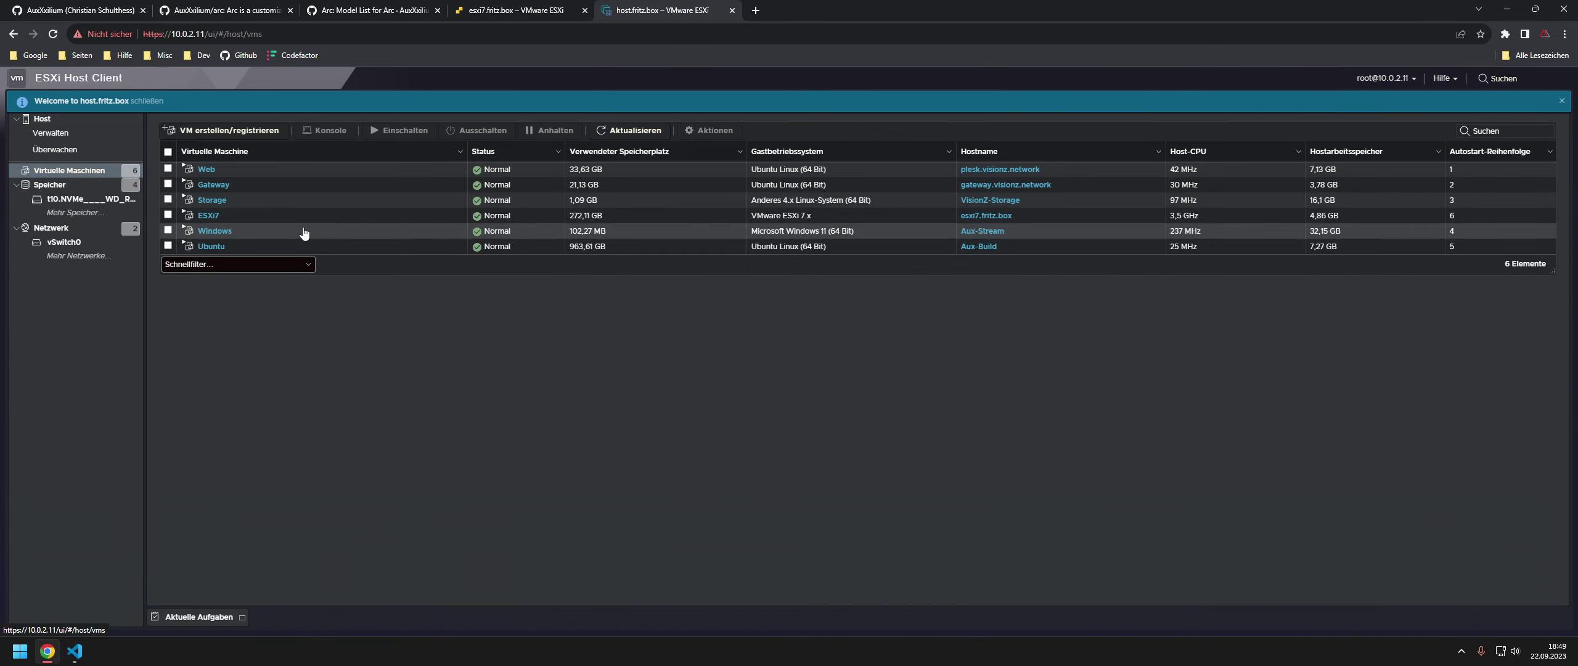
{"action": "left_click", "coordinate": [335, 209]}
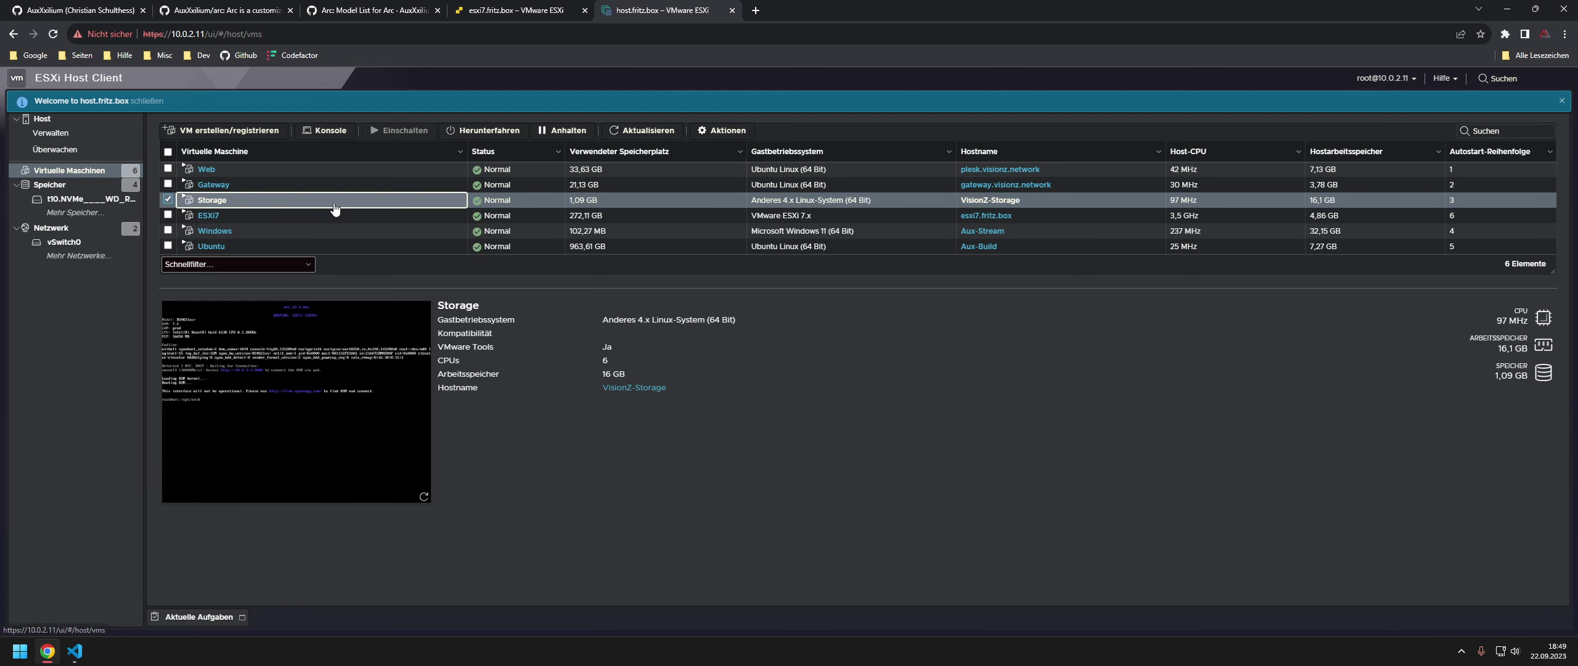
{"action": "left_click", "coordinate": [334, 395]}
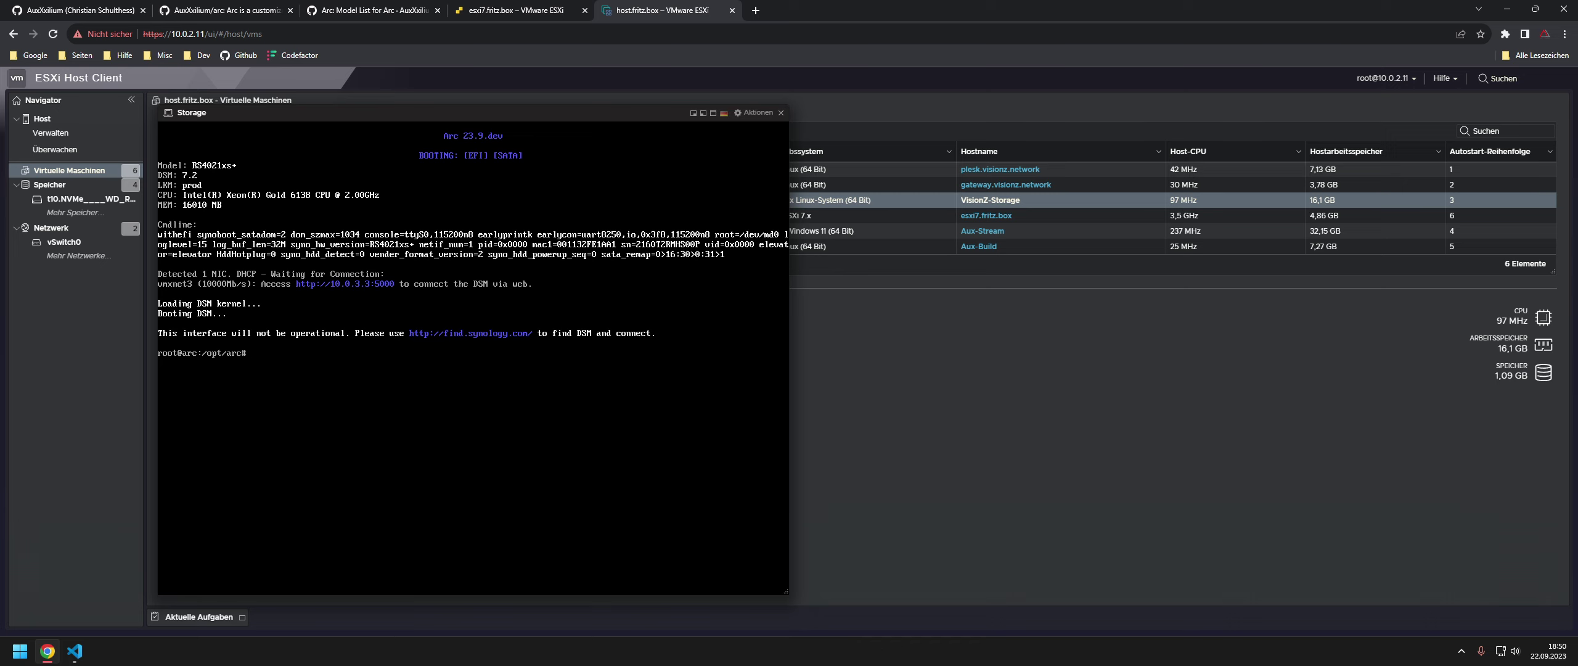
{"action": "left_click", "coordinate": [781, 113]}
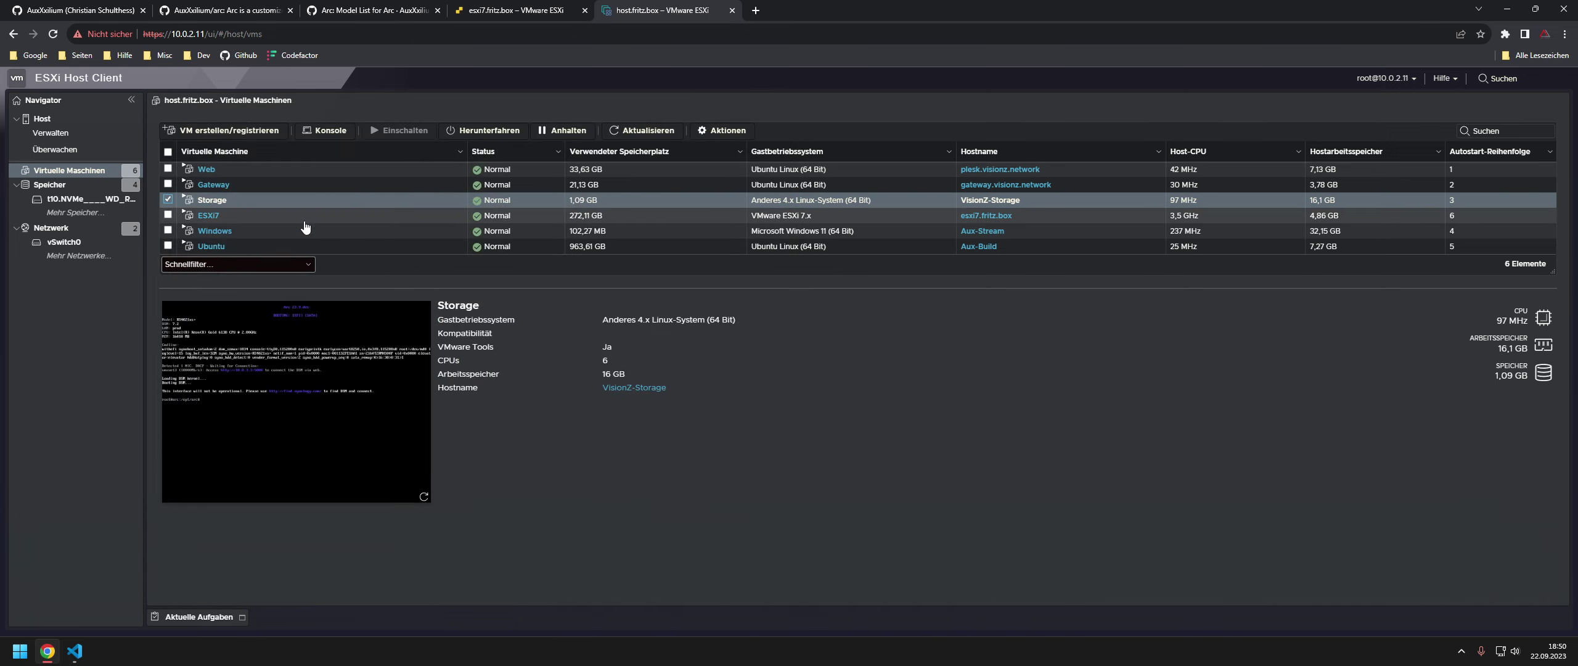
- Review the hardware settings of the Windows virtual machine, including its PCI devices, and save the settings unchanged
{"action": "left_click", "coordinate": [331, 230]}
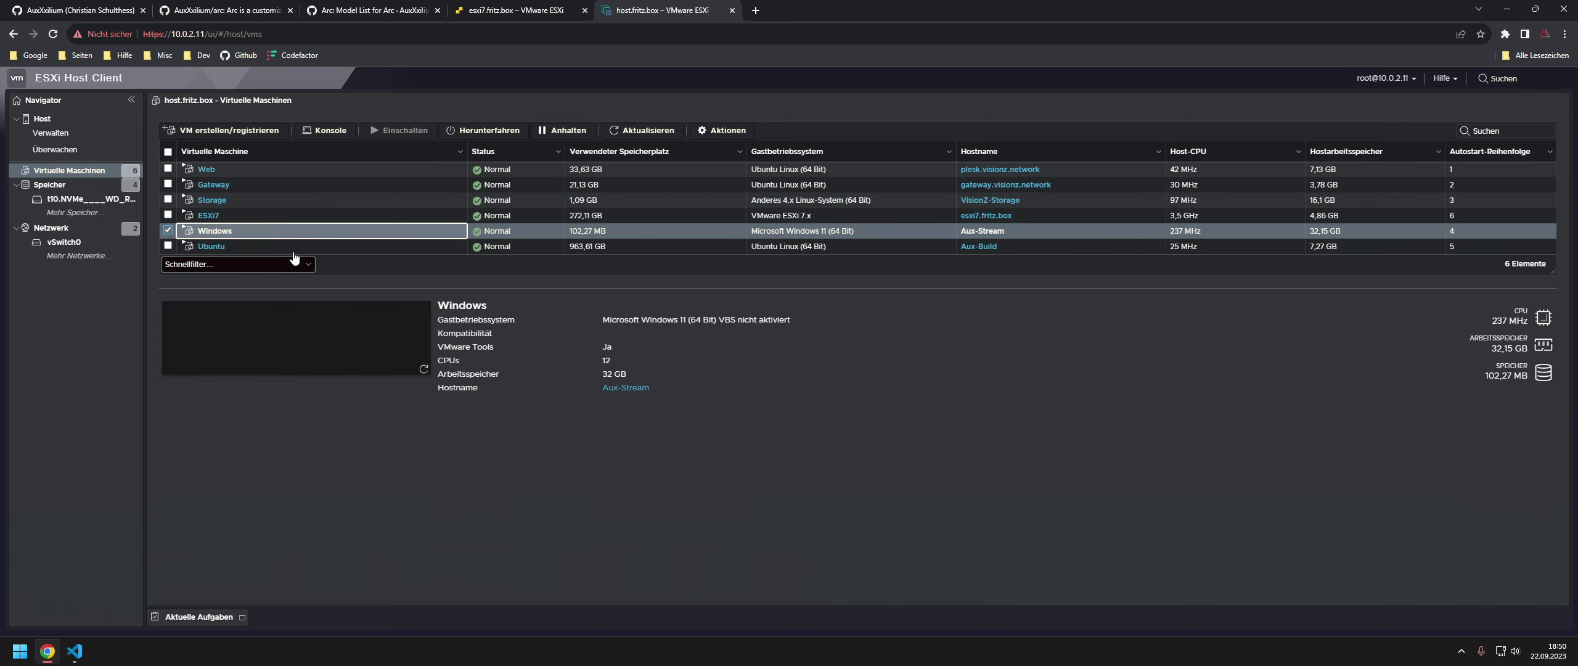
{"action": "right_click", "coordinate": [284, 229]}
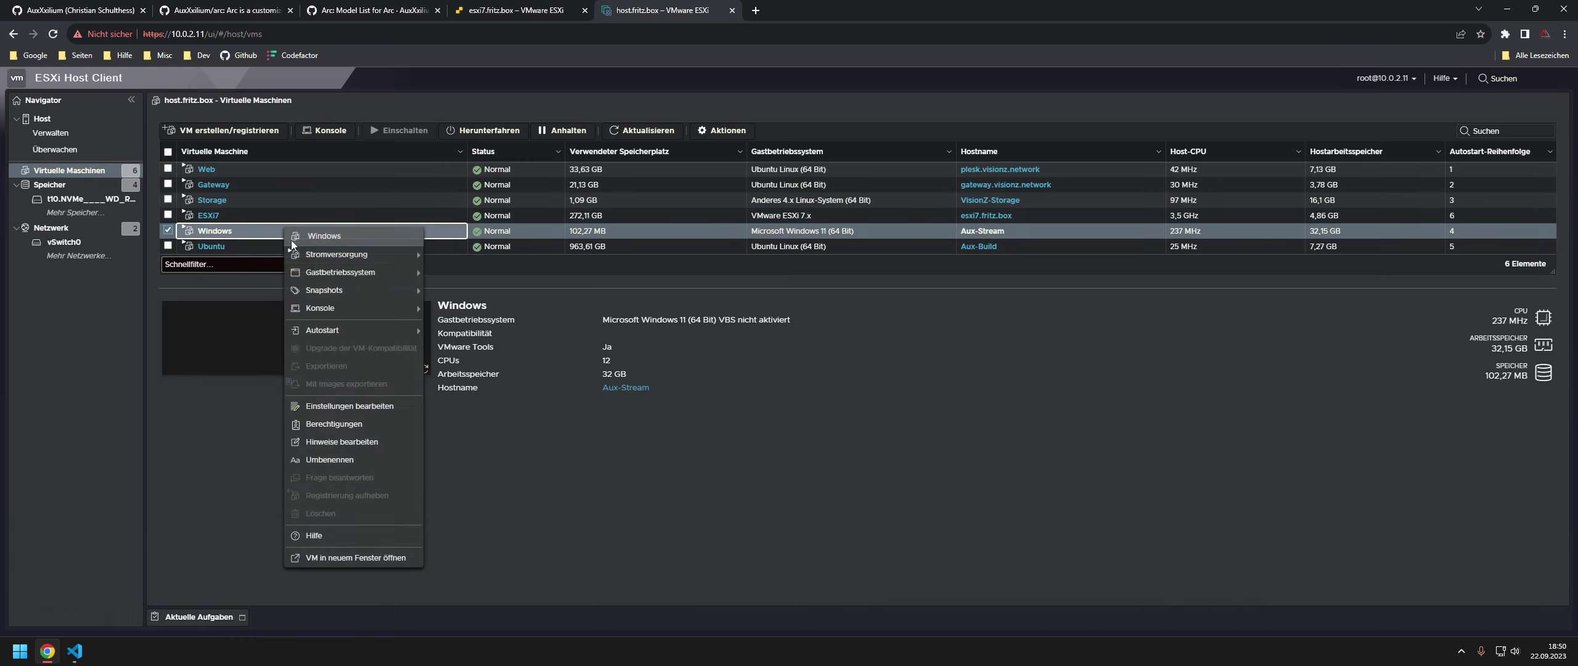
{"action": "left_click", "coordinate": [370, 408]}
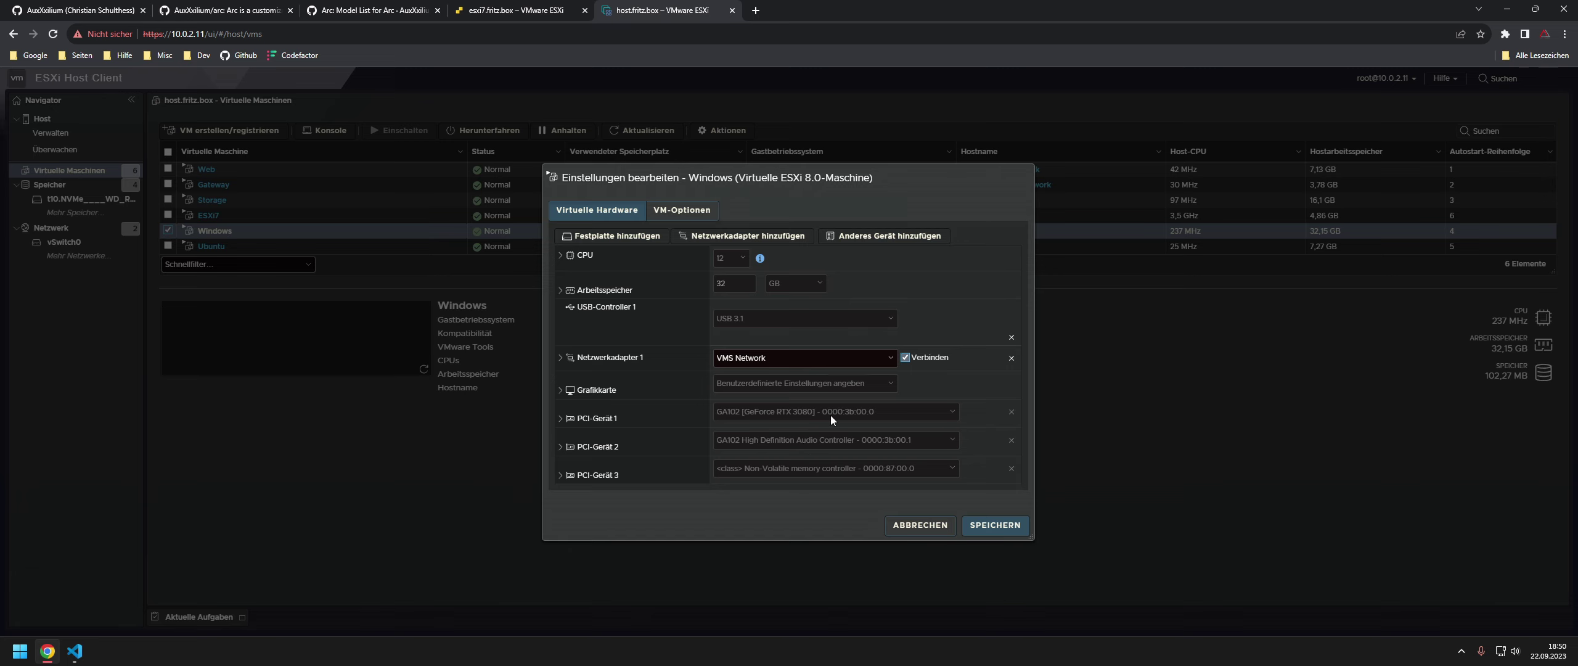
{"action": "left_click", "coordinate": [977, 525]}
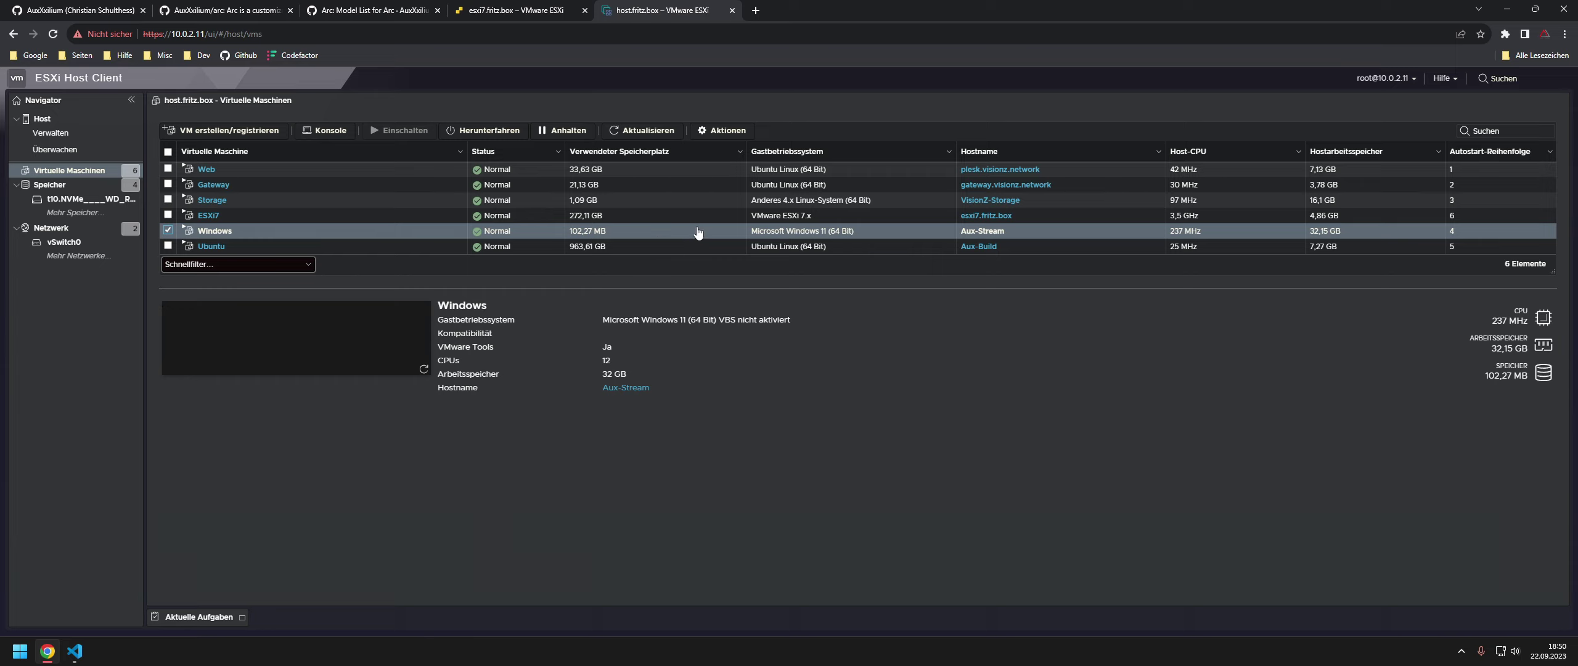
- Examine the overview of the ESXi host at 10.0.2.11 and close its browser tab
{"action": "left_click", "coordinate": [90, 124]}
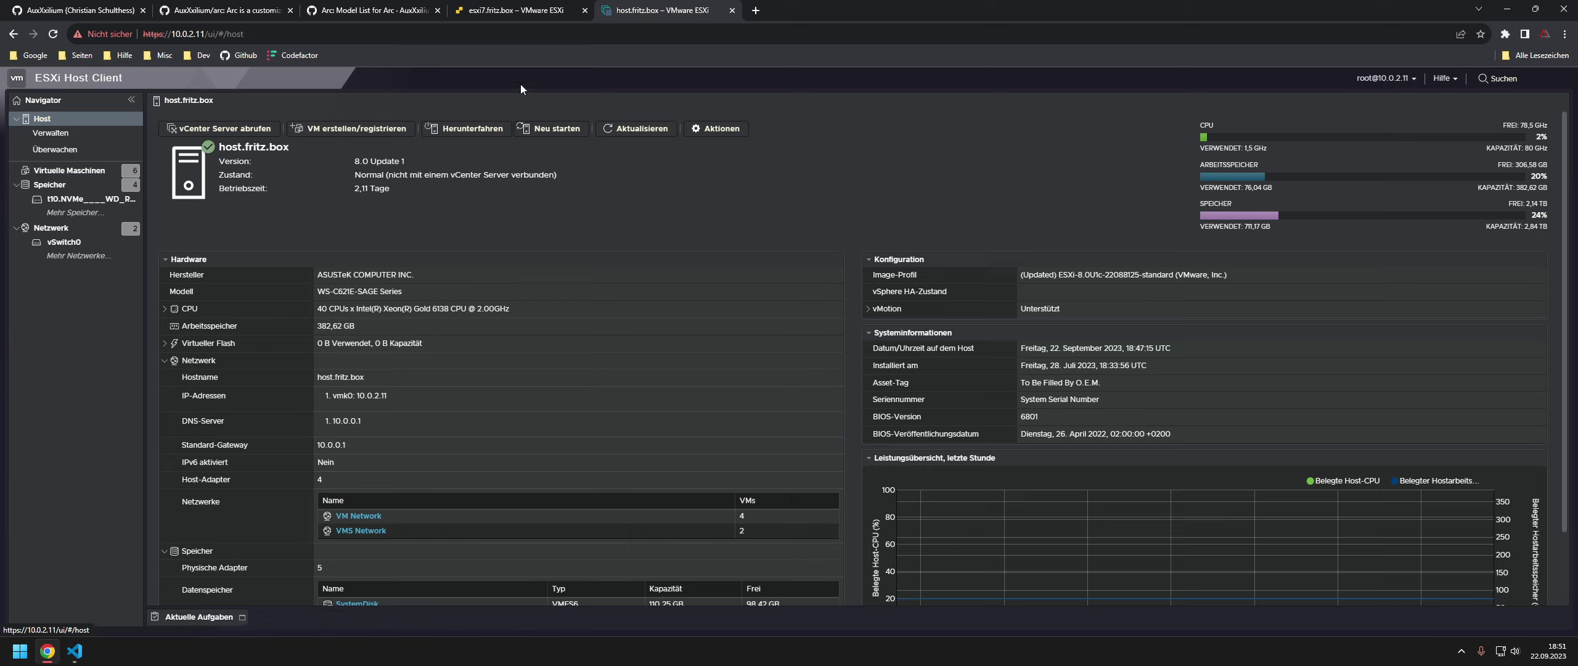
{"action": "mouse_move", "coordinate": [519, 17]}
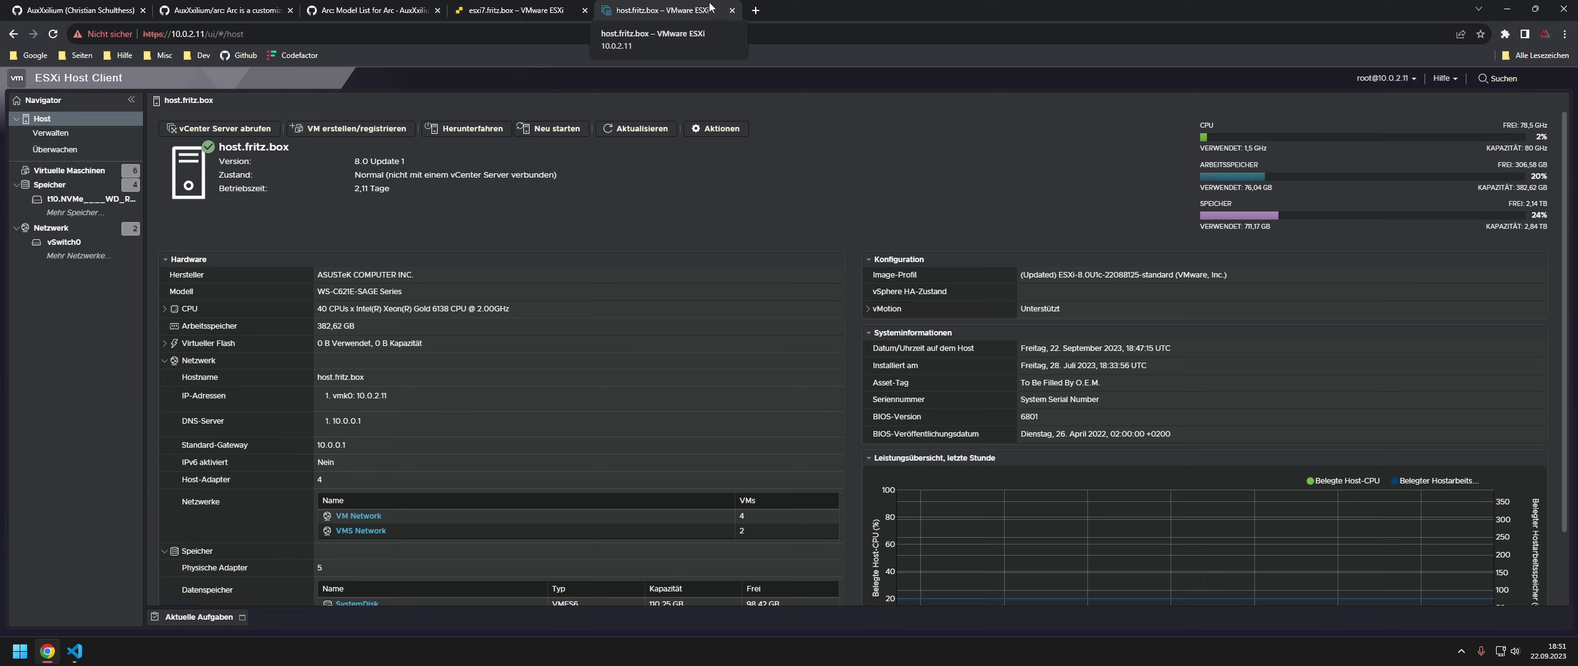
{"action": "left_click", "coordinate": [732, 11]}
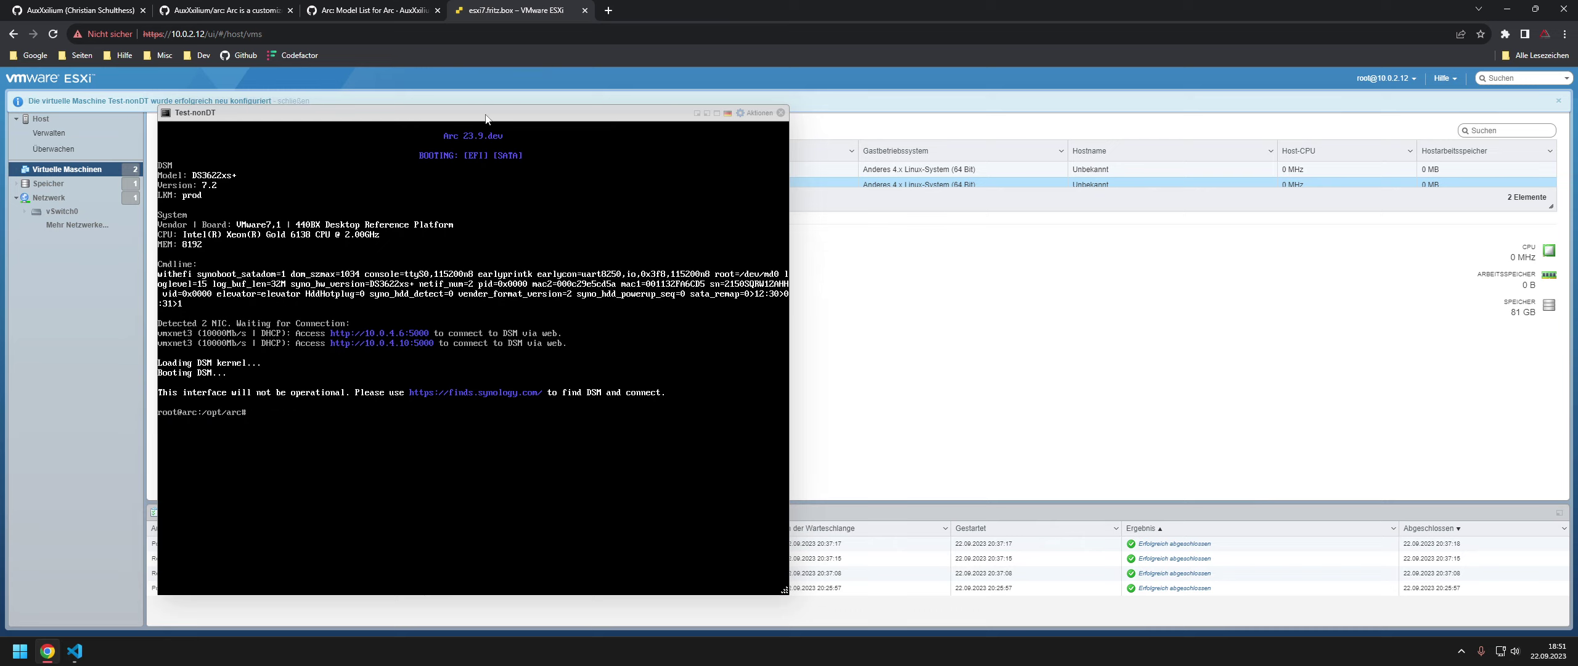
- Move the Test-nonDT console window aside and start the DS3622xs+ recovery at 10.0.4.6 in a new browser tab
{"action": "left_click_drag", "start_coordinate": [487, 118], "coordinate": [703, 122]}
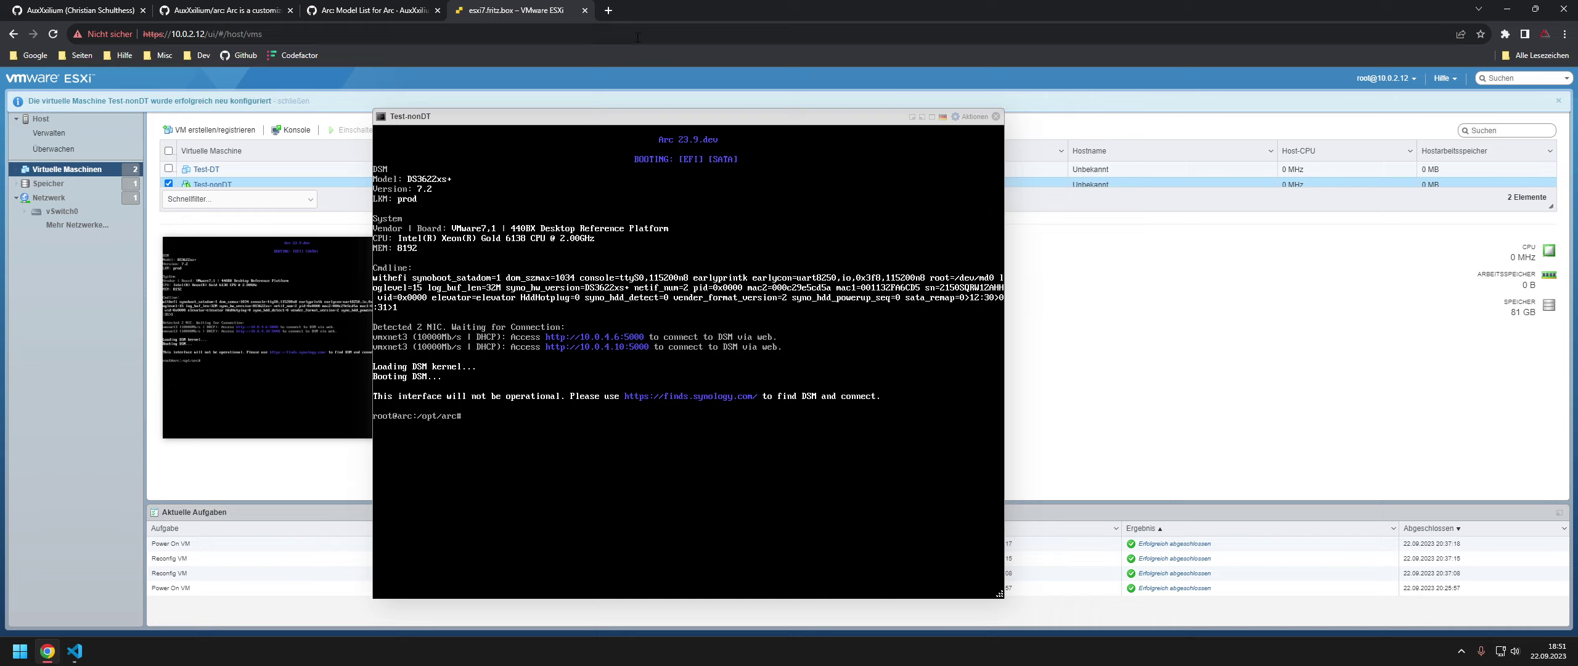
{"action": "left_click", "coordinate": [608, 10]}
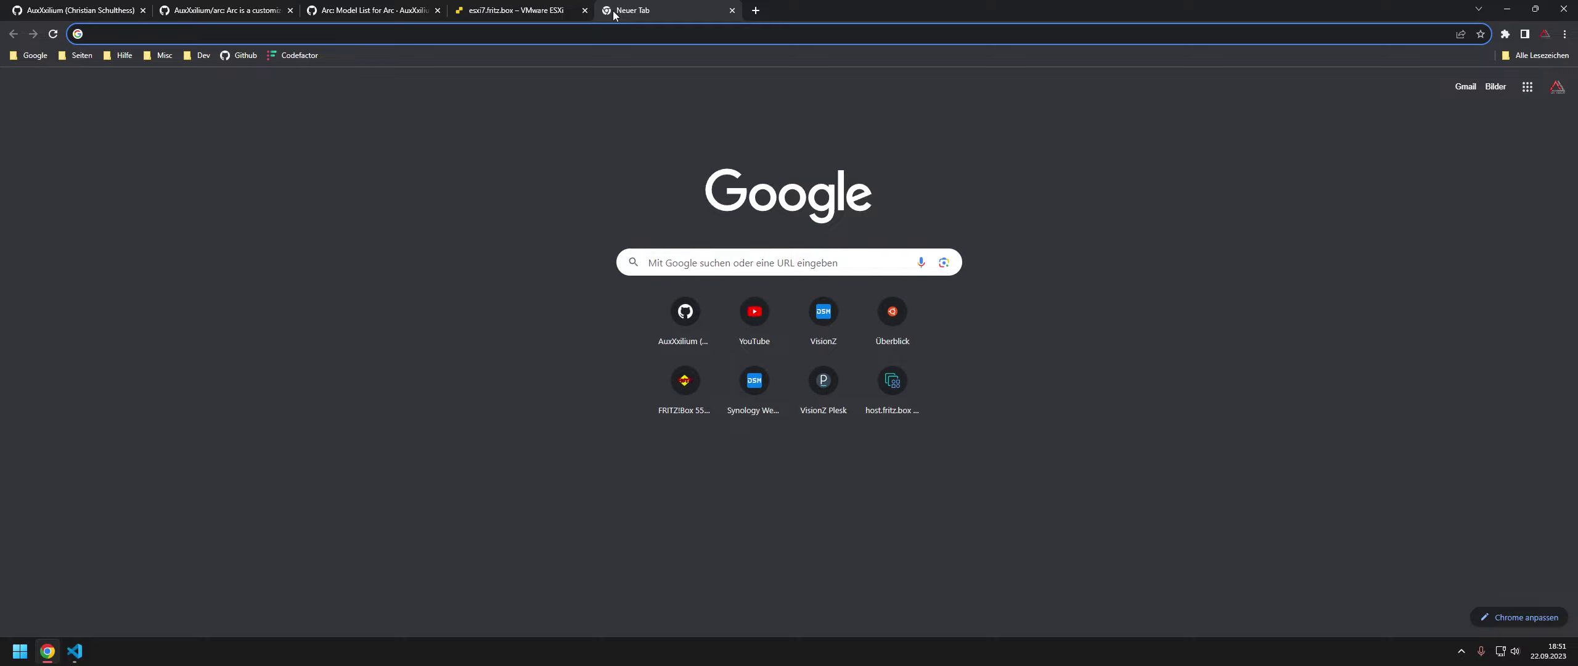
{"action": "type", "text": "10.0.4.6."}
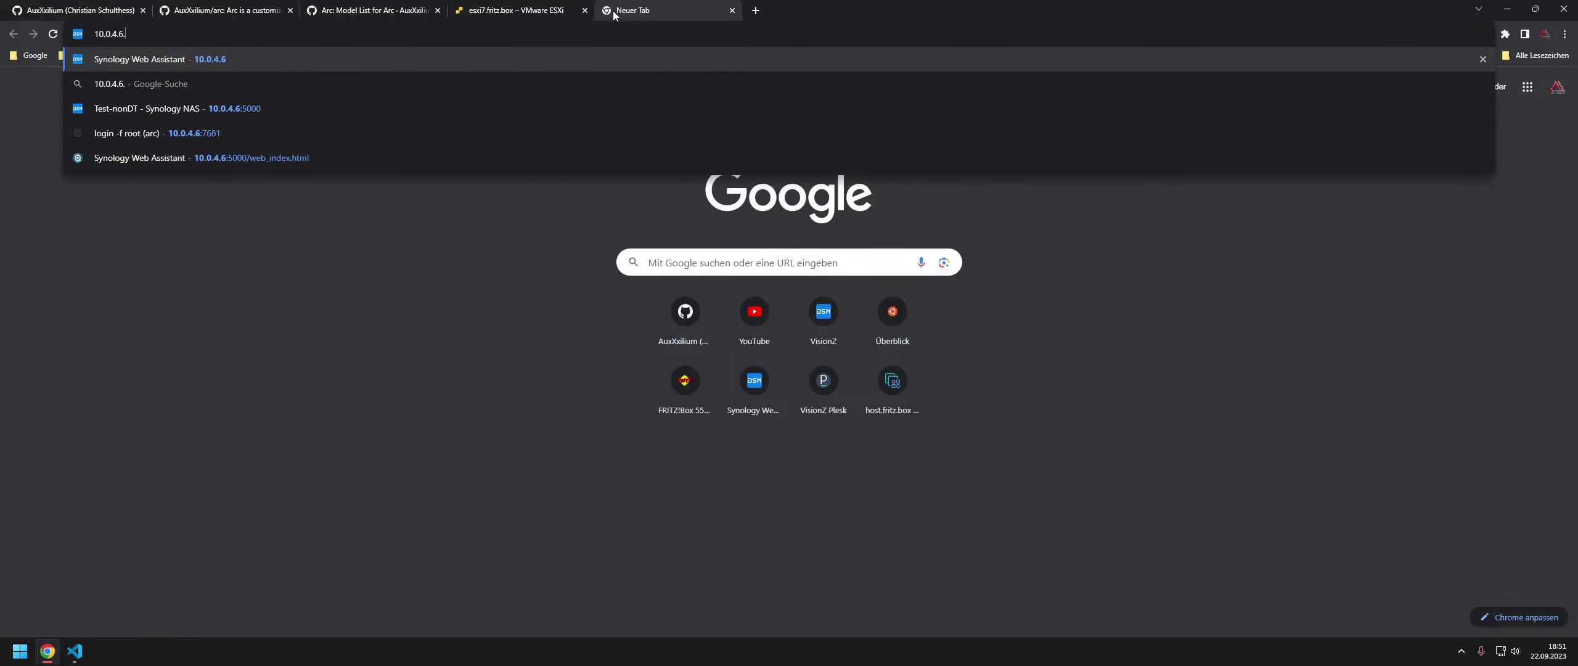
{"action": "key", "text": "Return"}
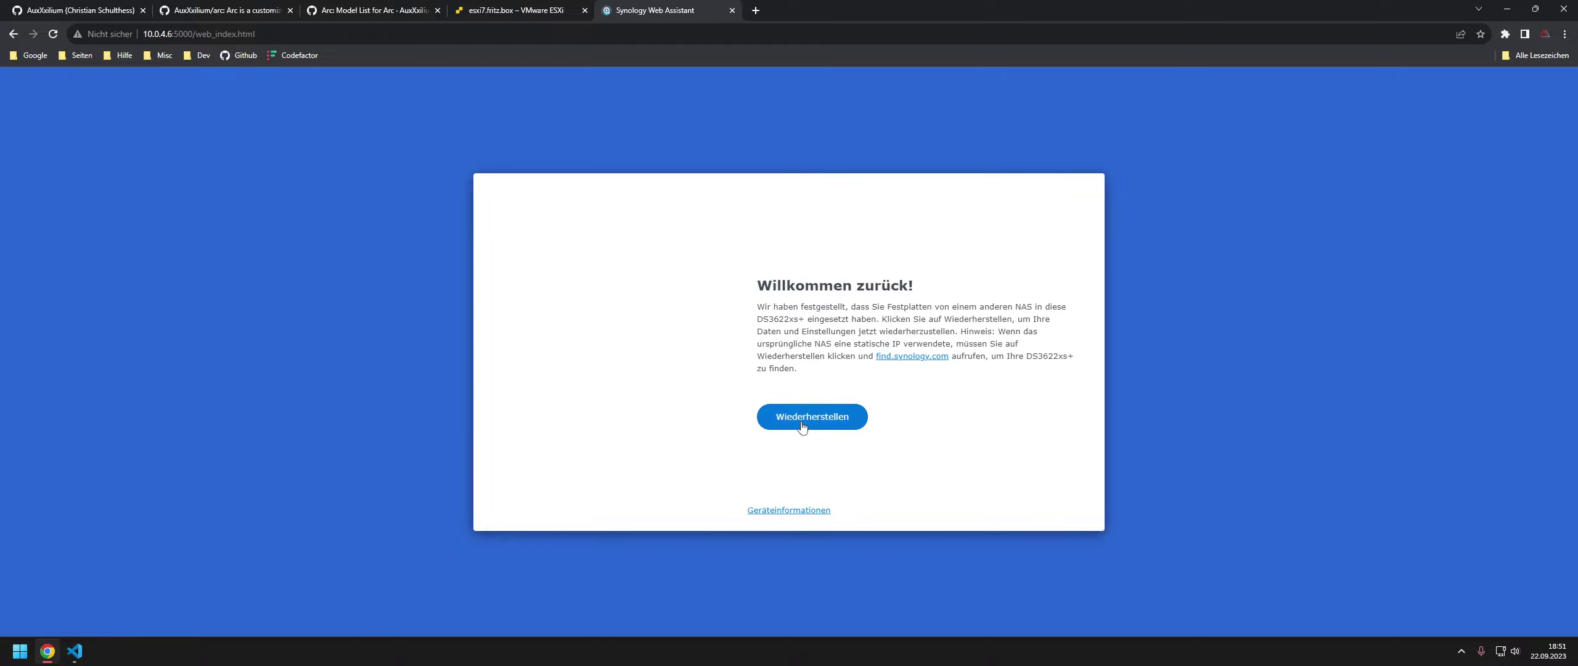
{"action": "left_click", "coordinate": [802, 427]}
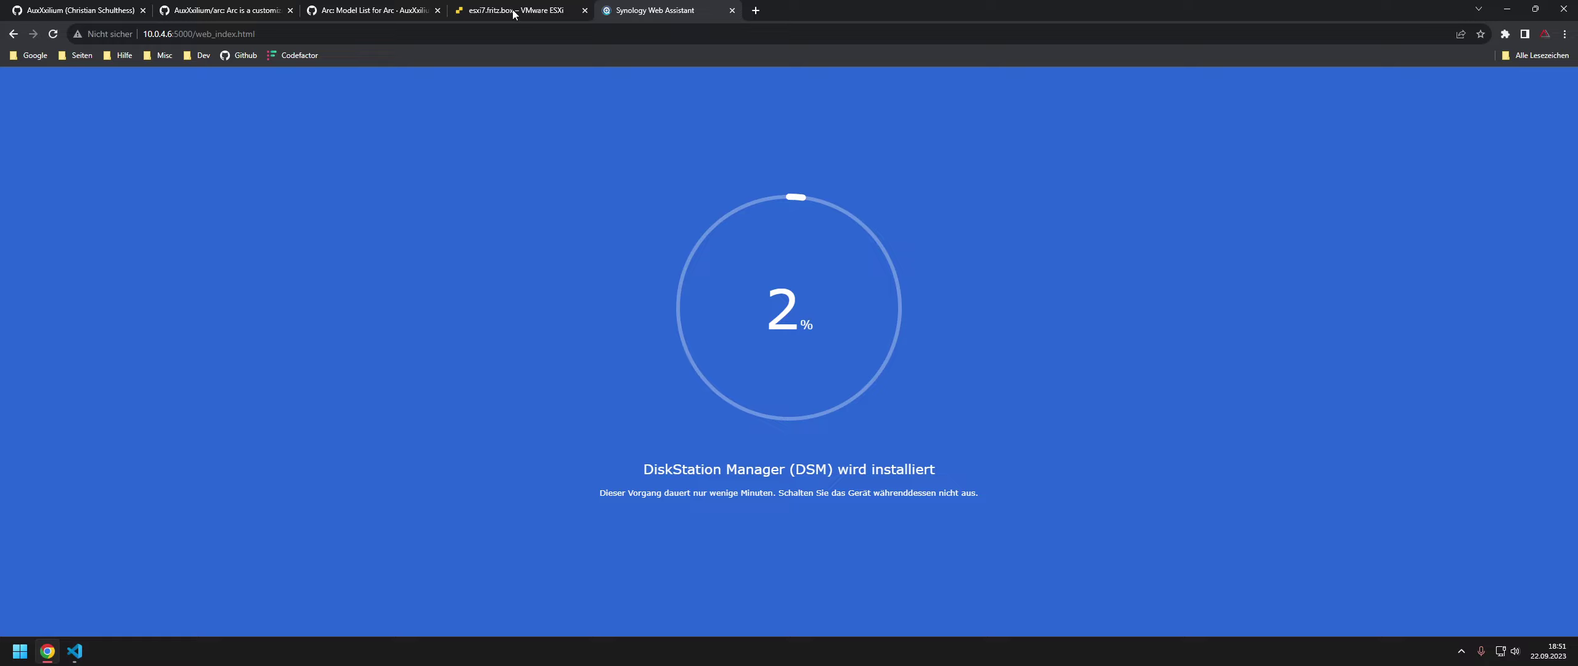
- Check the boot output in the Test-nonDT console during the restart and return to the Synology tab
{"action": "mouse_move", "coordinate": [513, 12]}
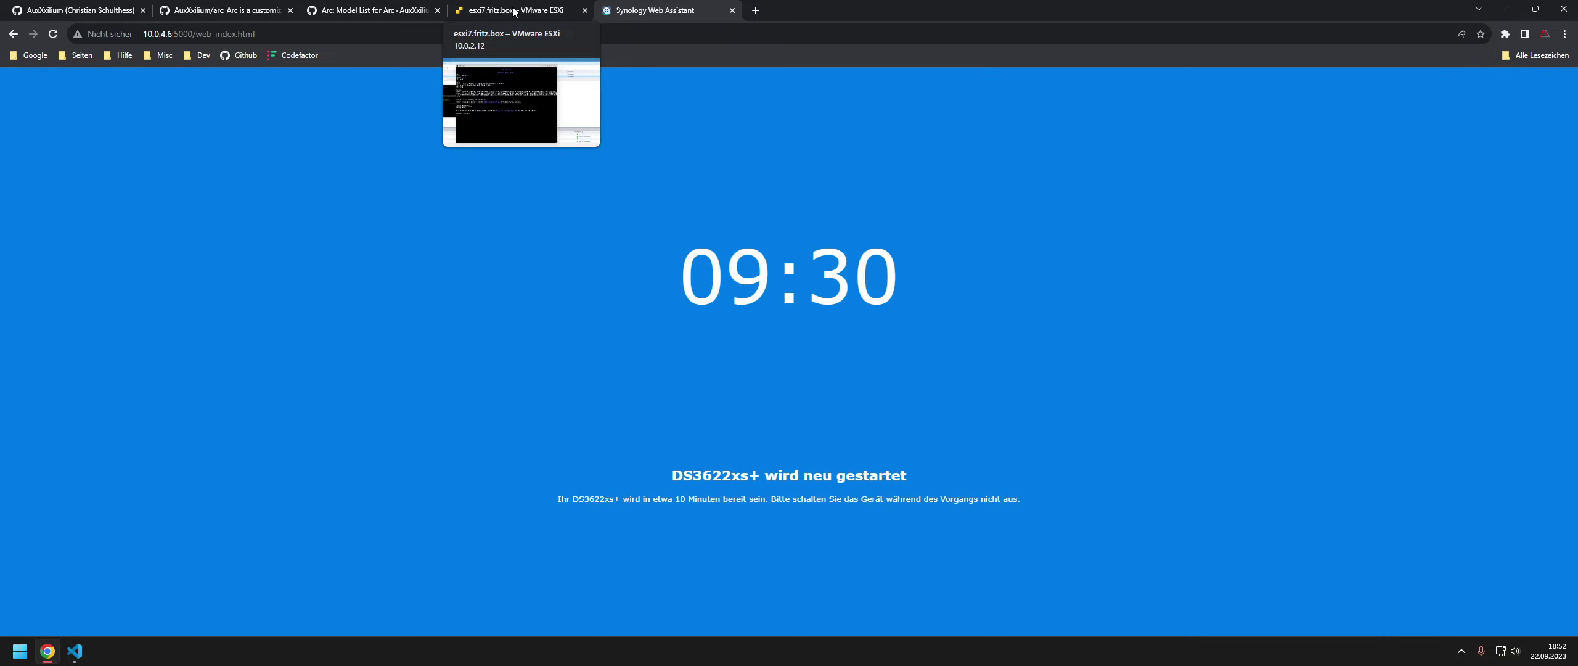
{"action": "left_click", "coordinate": [513, 11]}
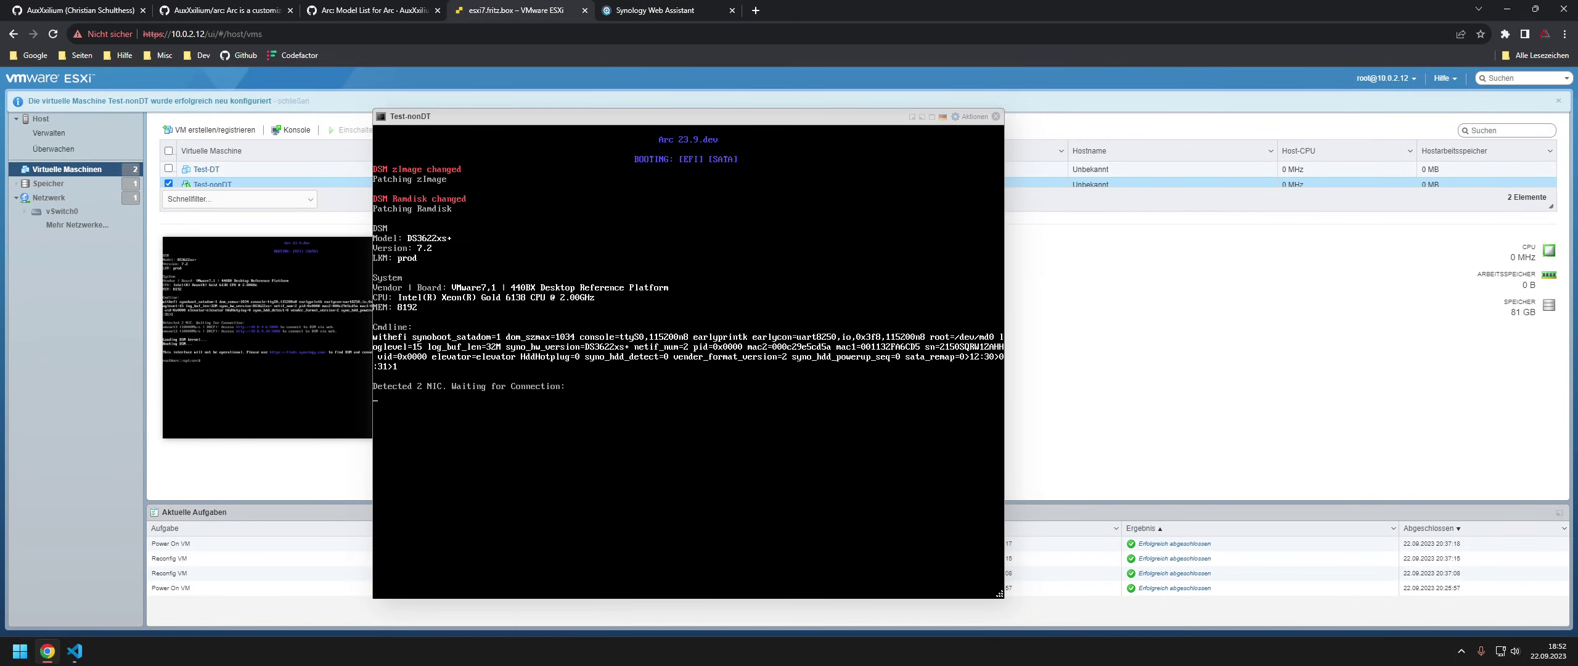
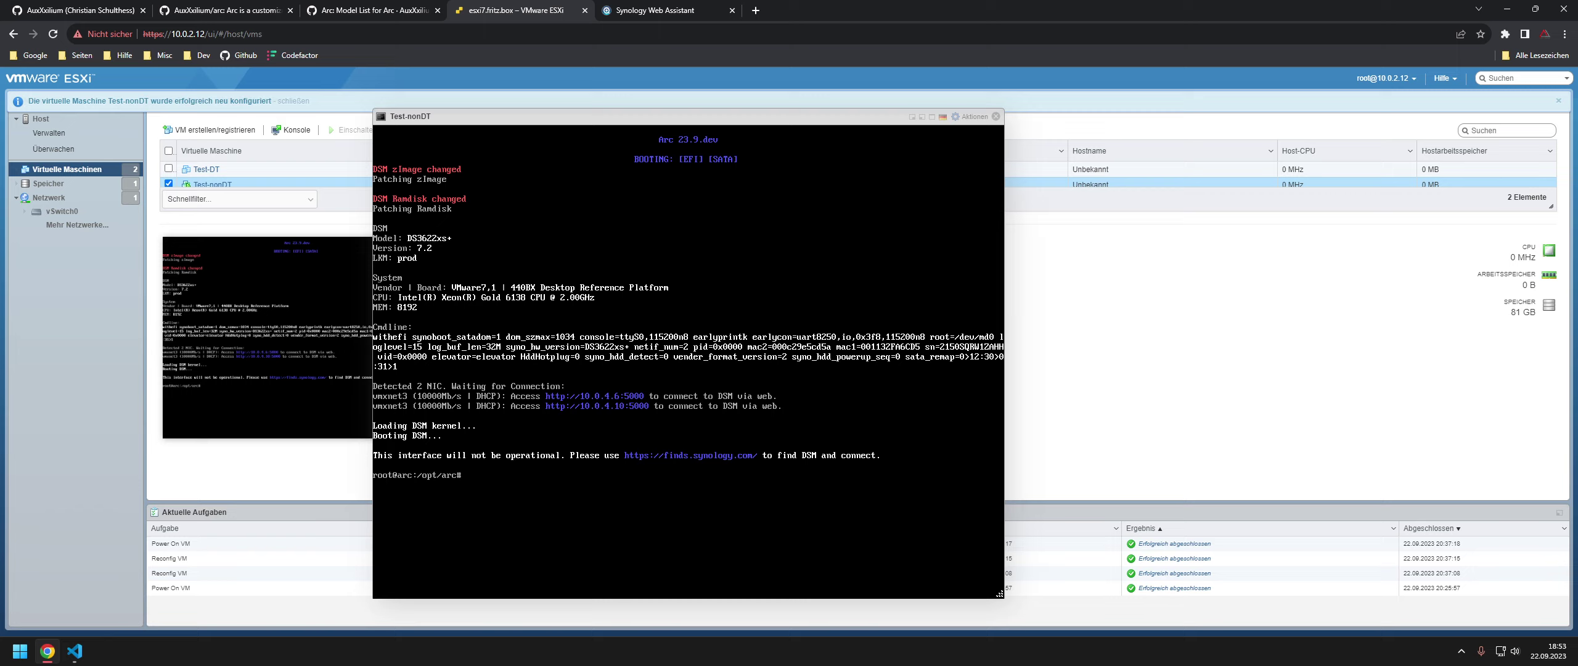
{"action": "left_click", "coordinate": [666, 9]}
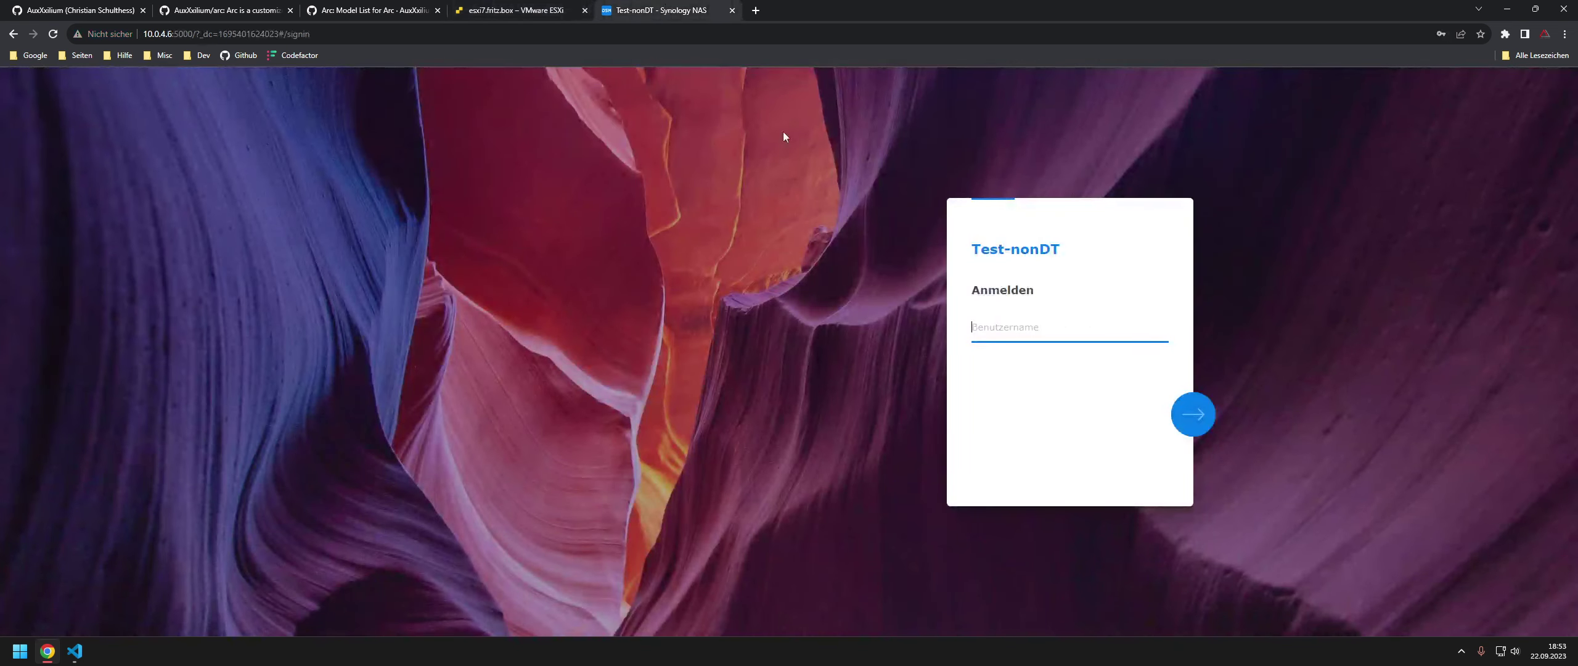
- Sign in to Test-nonDT's DSM with the saved username and password
{"action": "left_click", "coordinate": [1061, 322]}
{"action": "left_click", "coordinate": [1048, 359]}
{"action": "left_click", "coordinate": [1194, 415]}
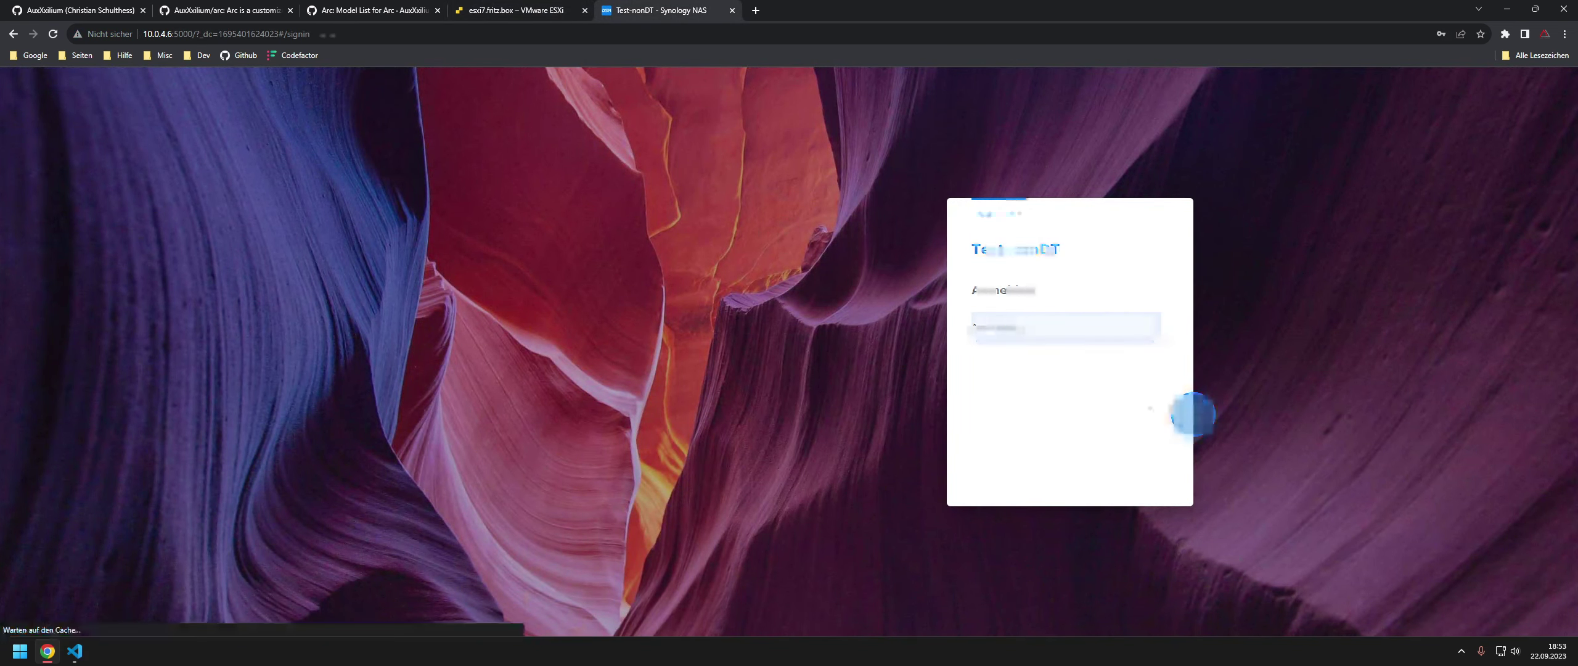
{"action": "left_click", "coordinate": [1193, 414]}
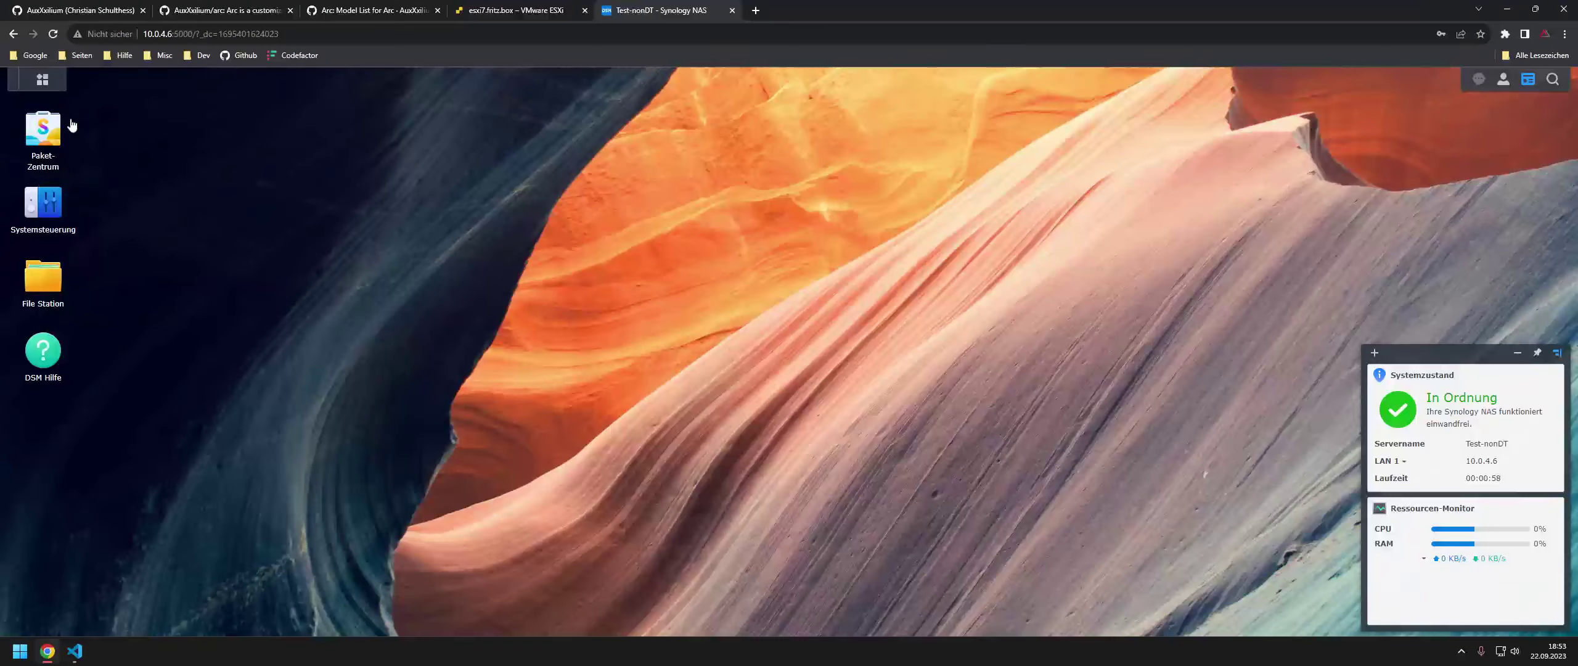
- Inspect the volume usage and drive information in Storage Manager's overview and close it
{"action": "left_click", "coordinate": [47, 82]}
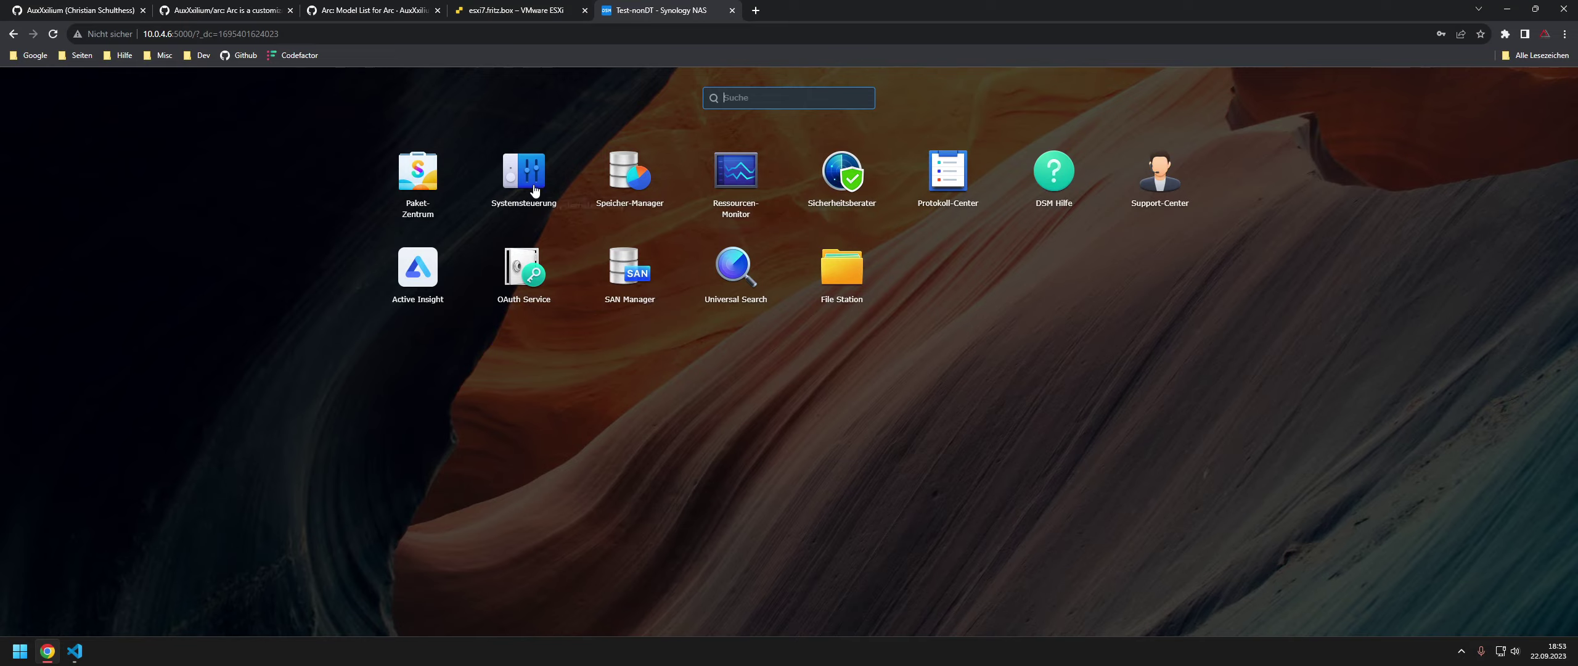
{"action": "left_click", "coordinate": [636, 179]}
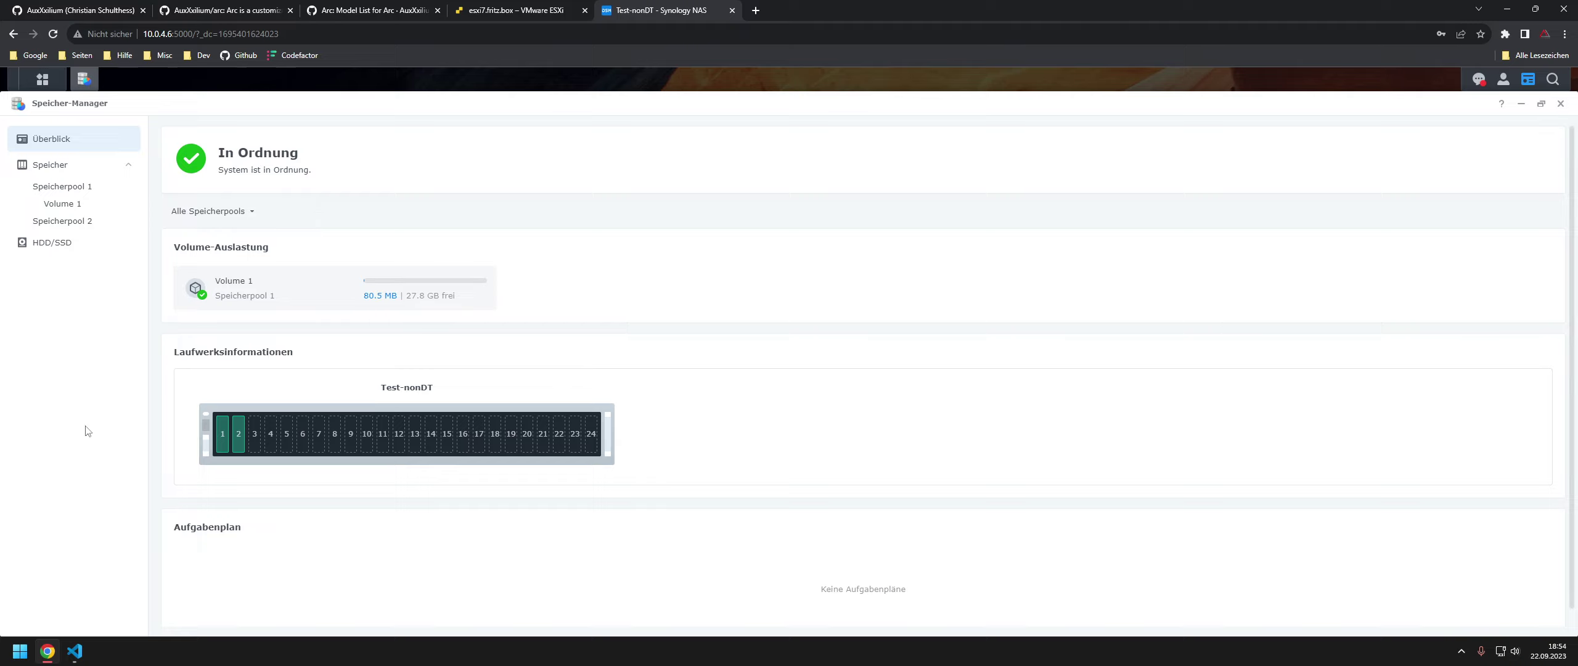
{"action": "left_click", "coordinate": [1561, 104]}
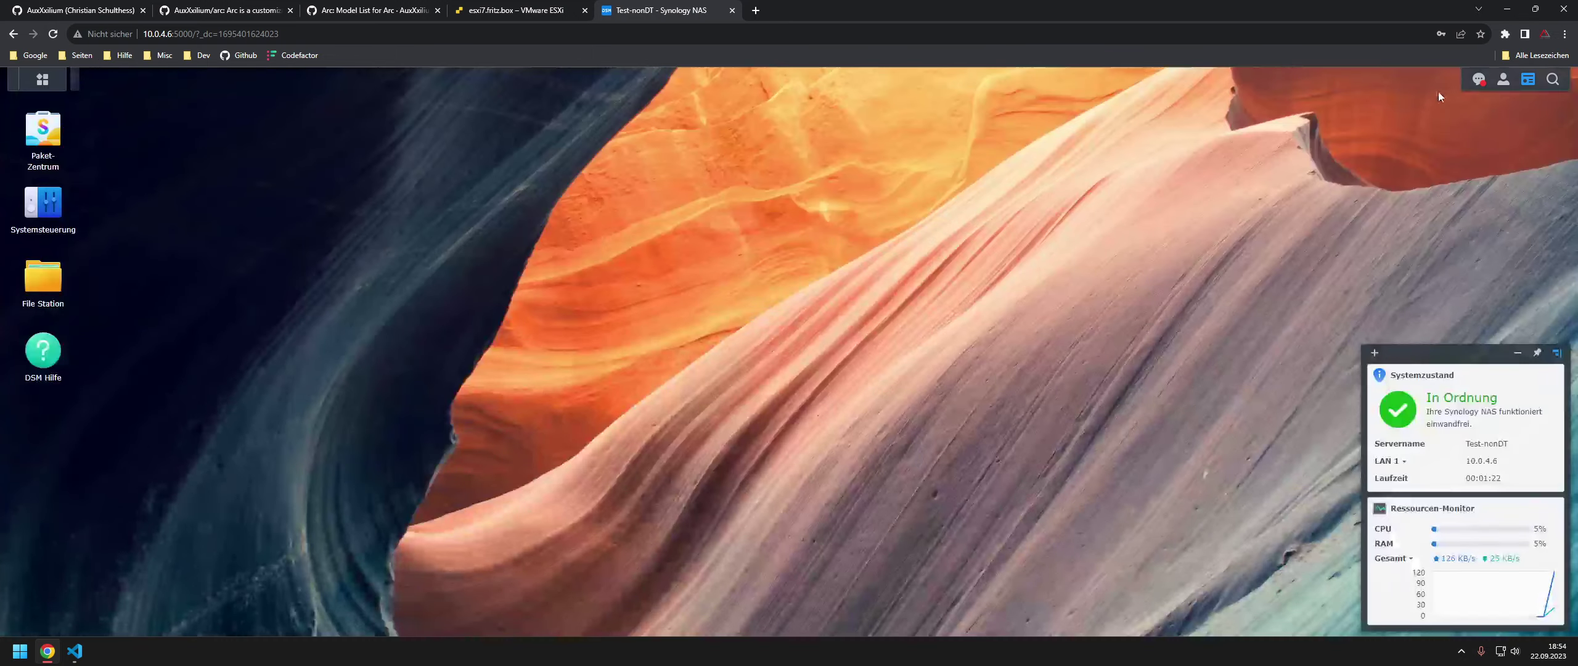
- Clear all DSM desktop notifications and confirm the deletion
{"action": "left_click", "coordinate": [1479, 79]}
{"action": "left_click", "coordinate": [1401, 616]}
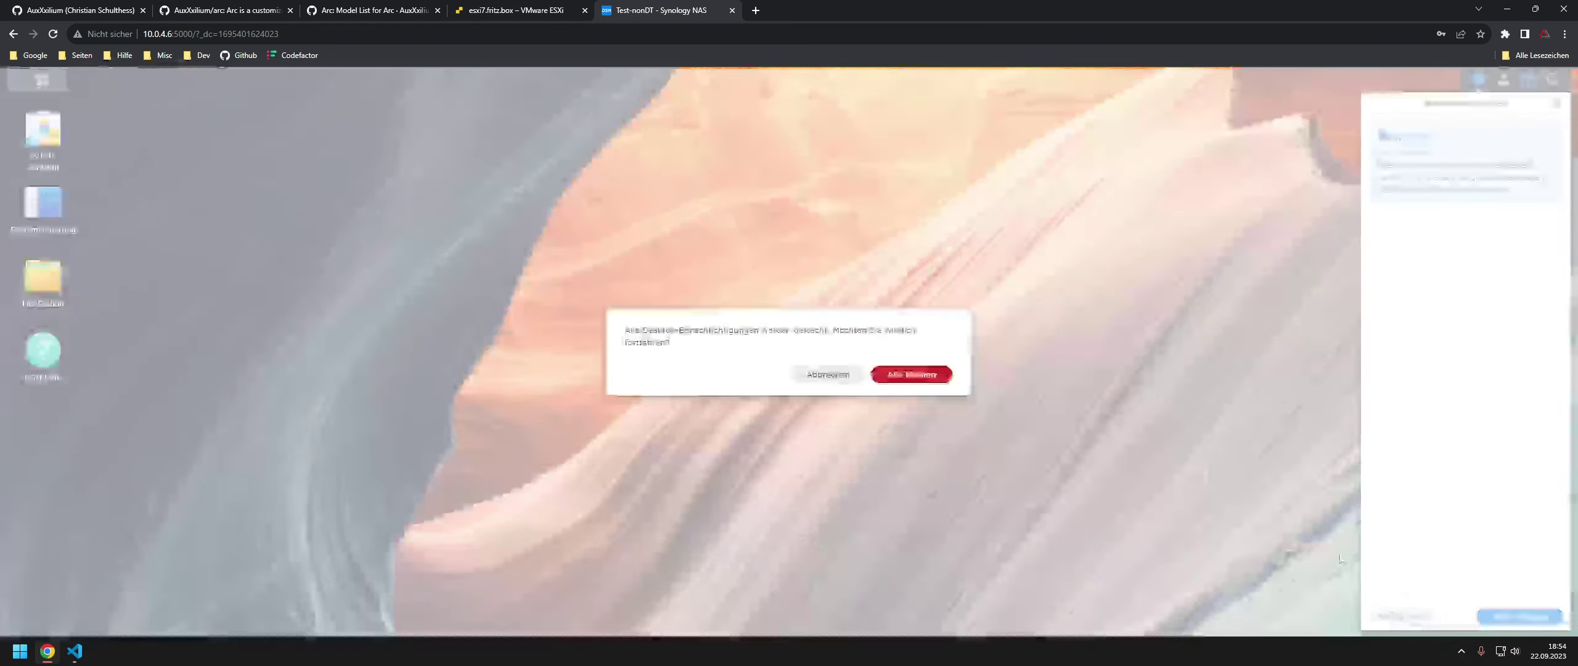
{"action": "left_click", "coordinate": [912, 373]}
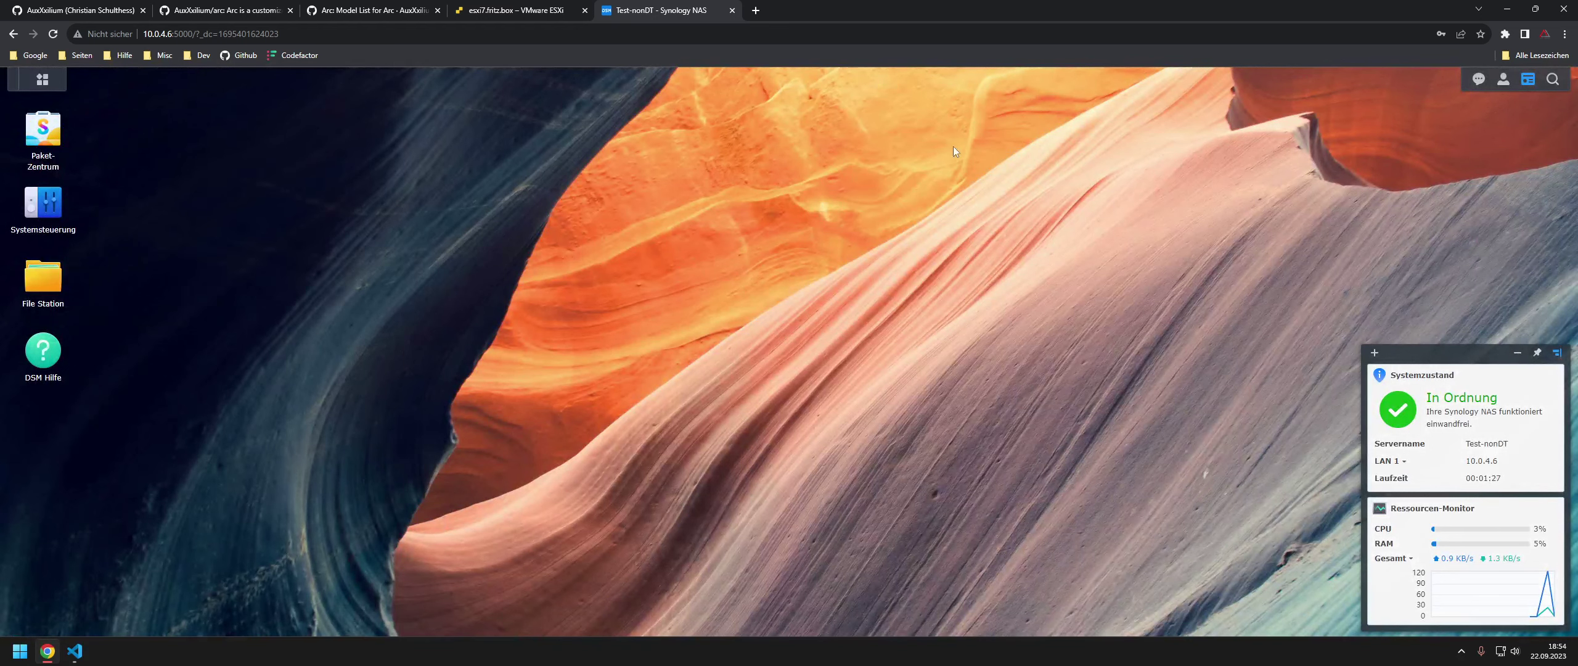
- Shut down the Test-nonDT Synology NAS and confirm the shutdown
{"action": "left_click", "coordinate": [1504, 80]}
{"action": "left_click", "coordinate": [1513, 185]}
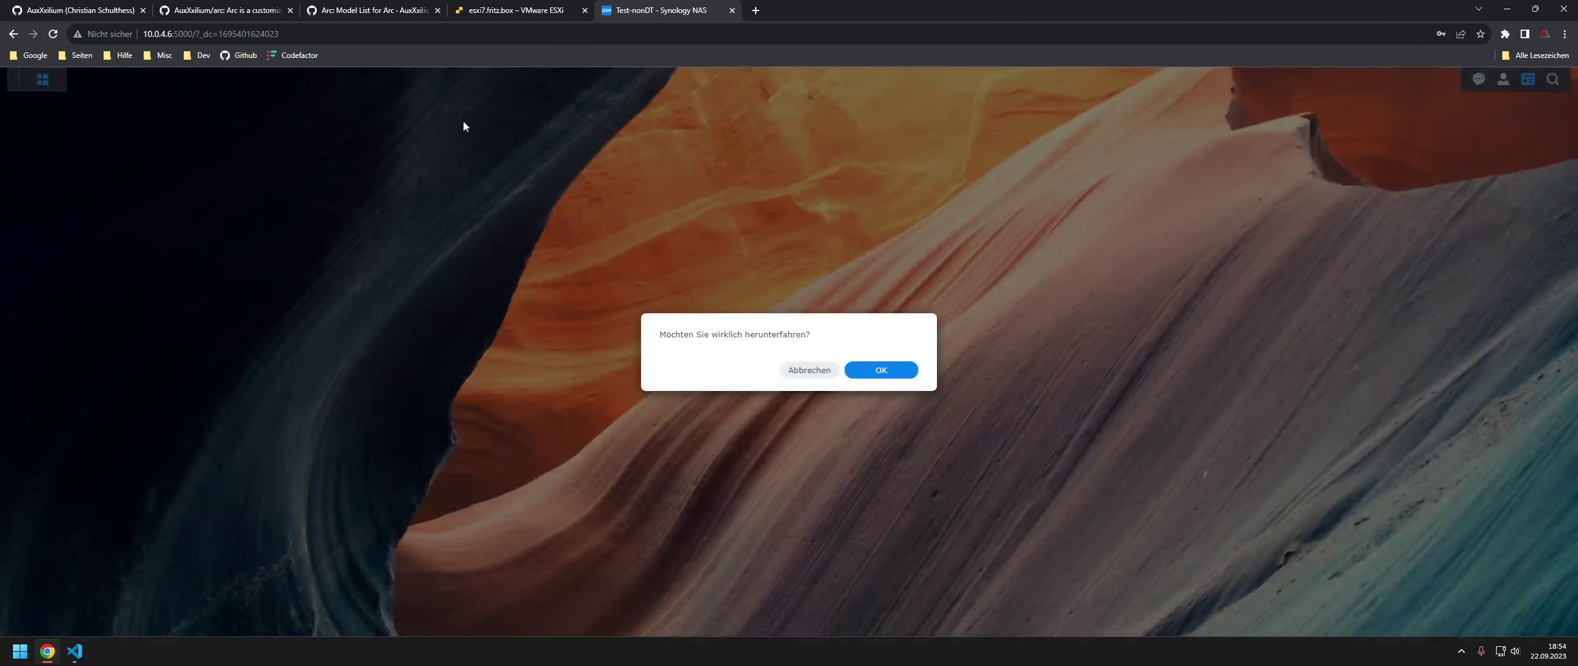
{"action": "left_click", "coordinate": [907, 377]}
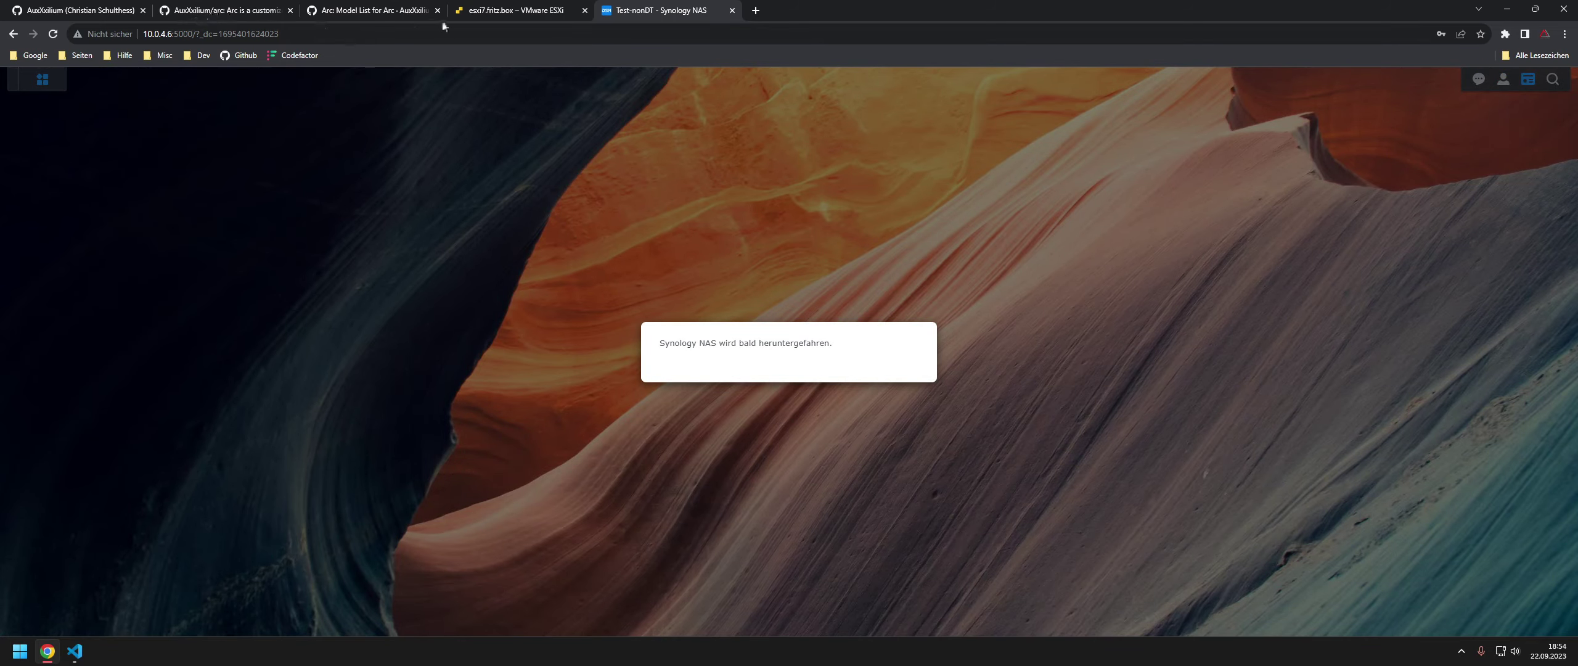
- Switch to the ESXi host, close the Test-nonDT console and add an LSI Logic SAS SCSI controller in the virtual machine's settings
{"action": "left_click", "coordinate": [509, 18]}
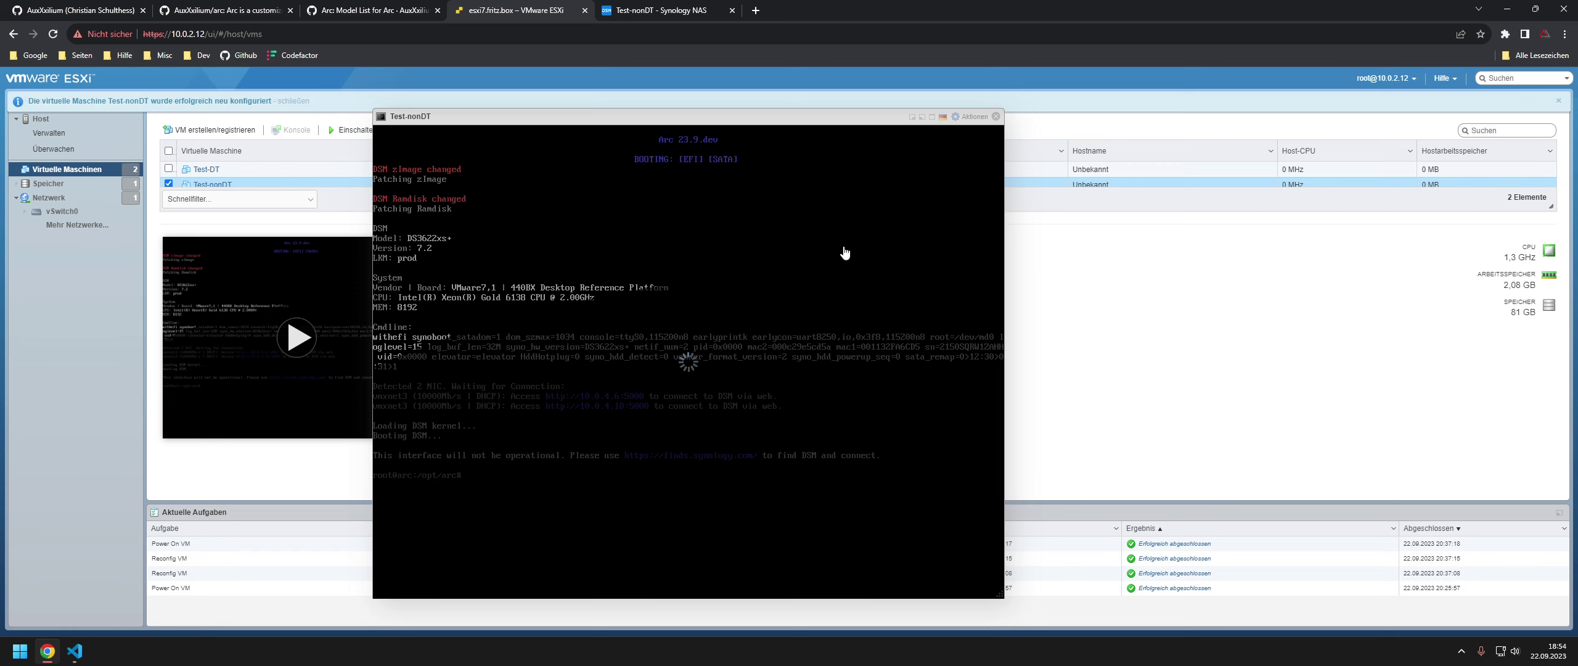
{"action": "left_click", "coordinate": [1014, 114]}
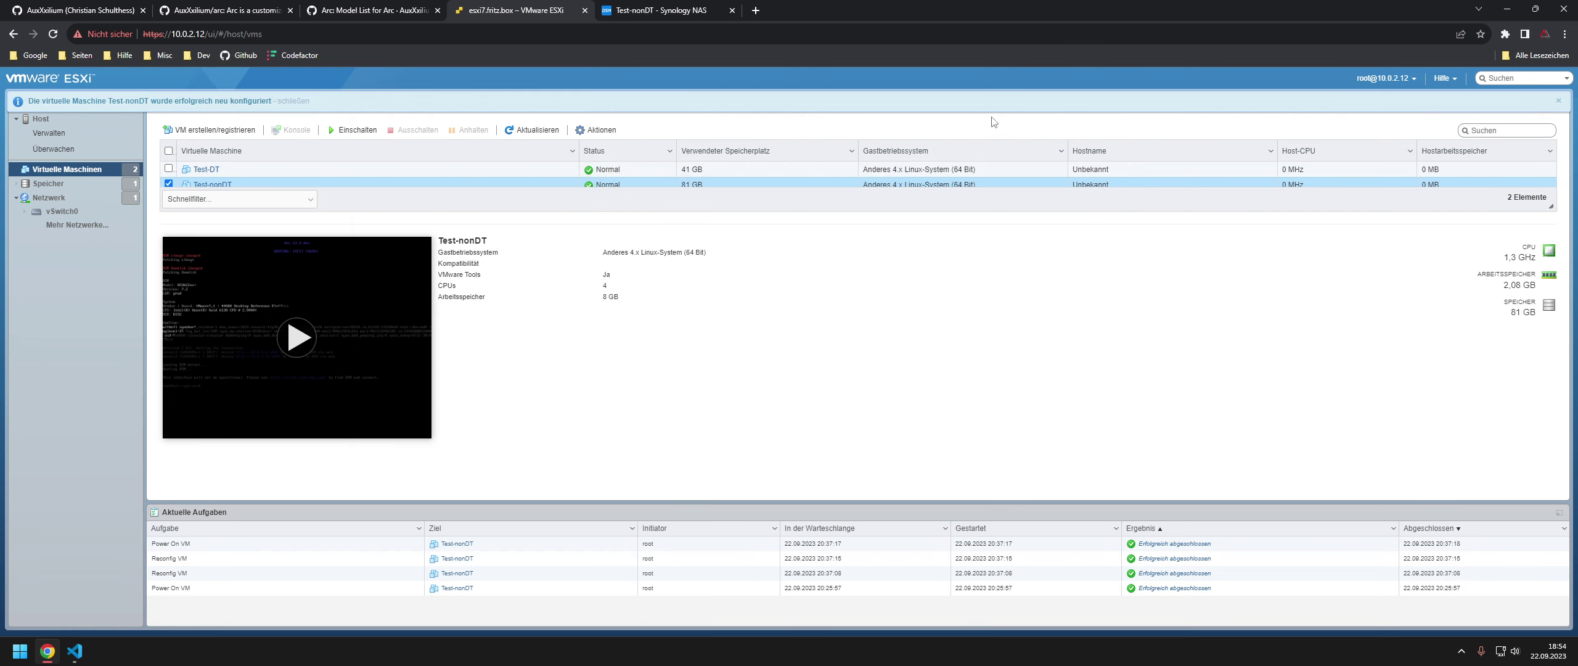
{"action": "left_click", "coordinate": [596, 130]}
{"action": "left_click", "coordinate": [633, 304]}
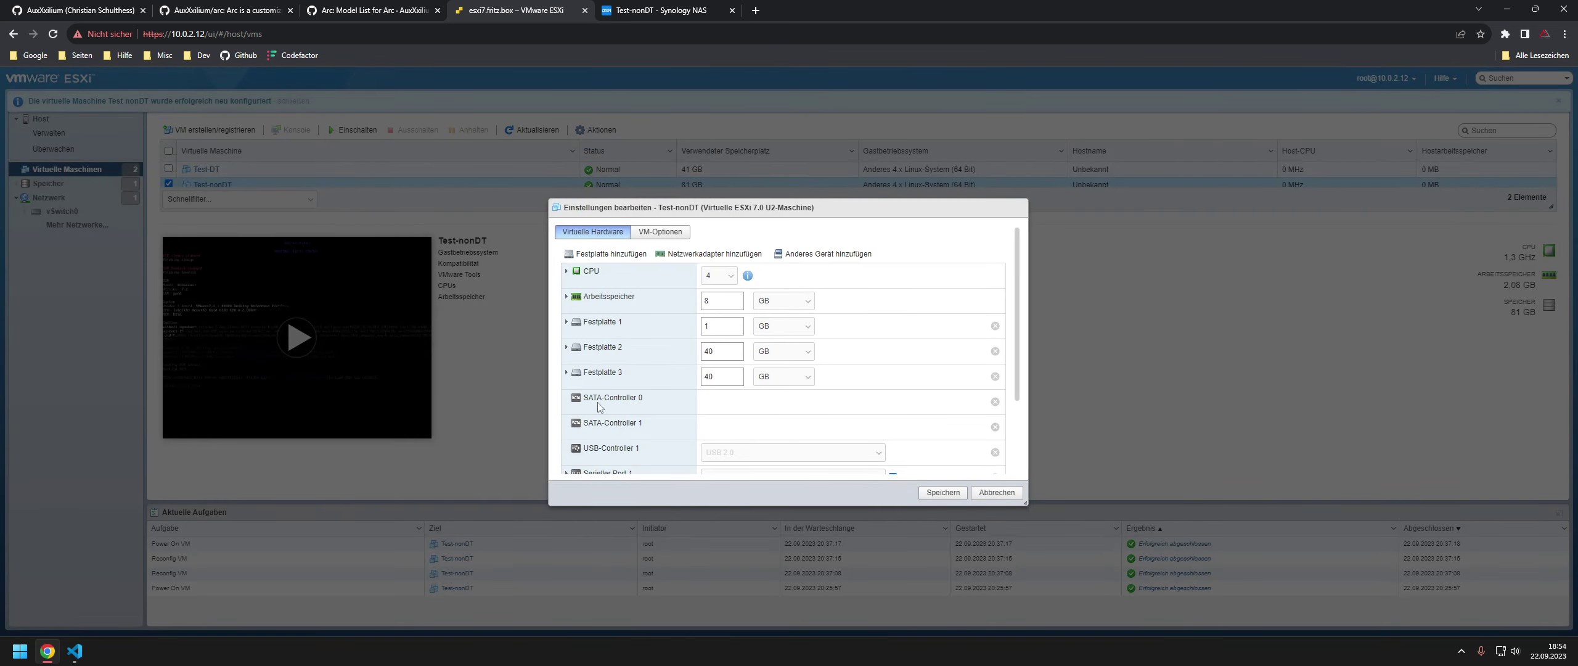
{"action": "left_click", "coordinate": [809, 252]}
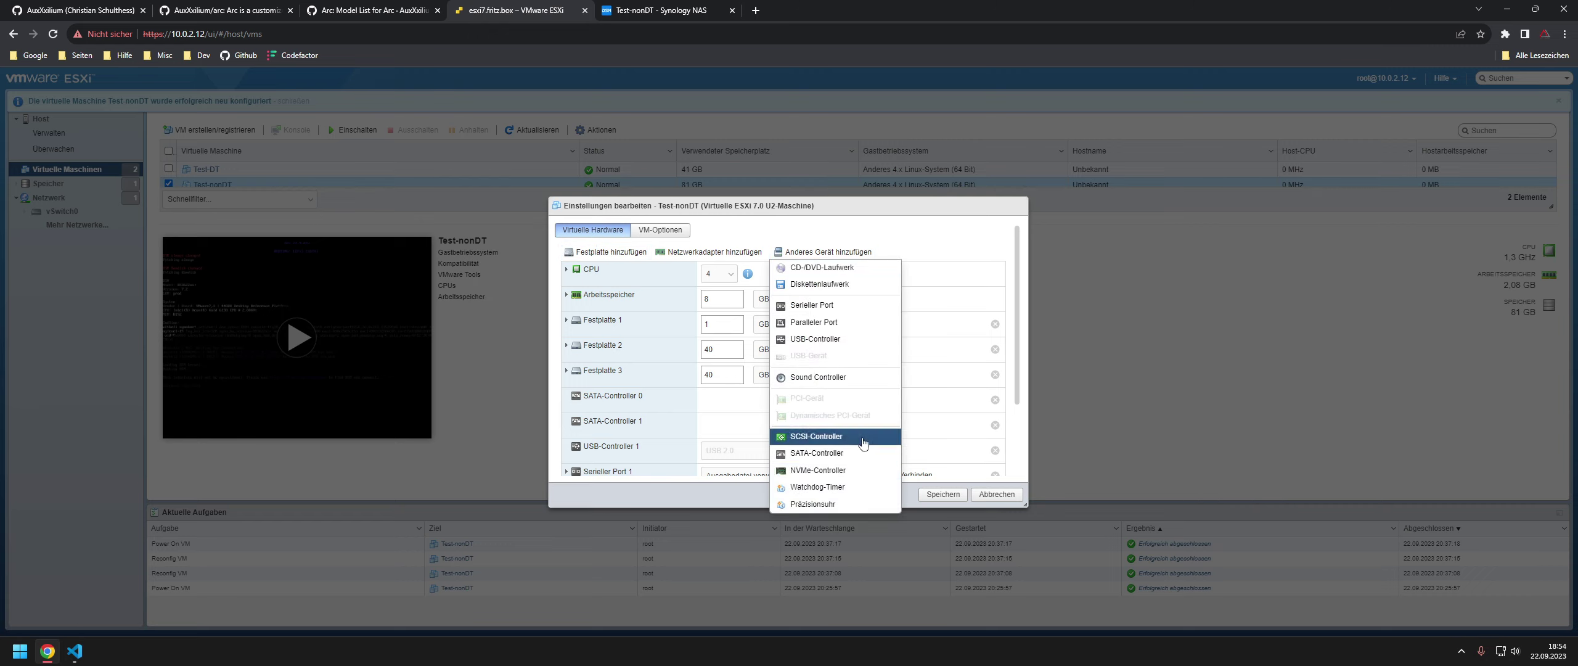
{"action": "left_click", "coordinate": [815, 435]}
{"action": "left_click", "coordinate": [836, 408]}
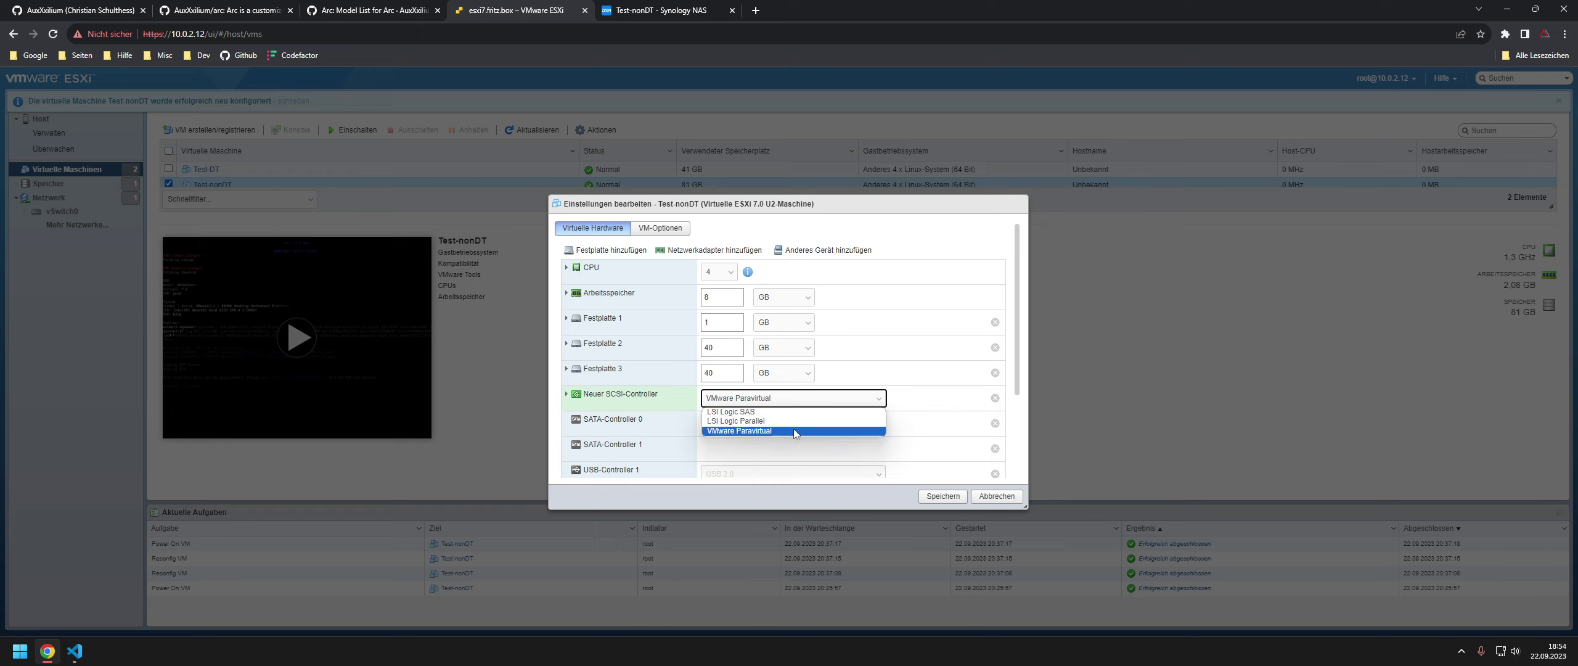
{"action": "left_click", "coordinate": [813, 413]}
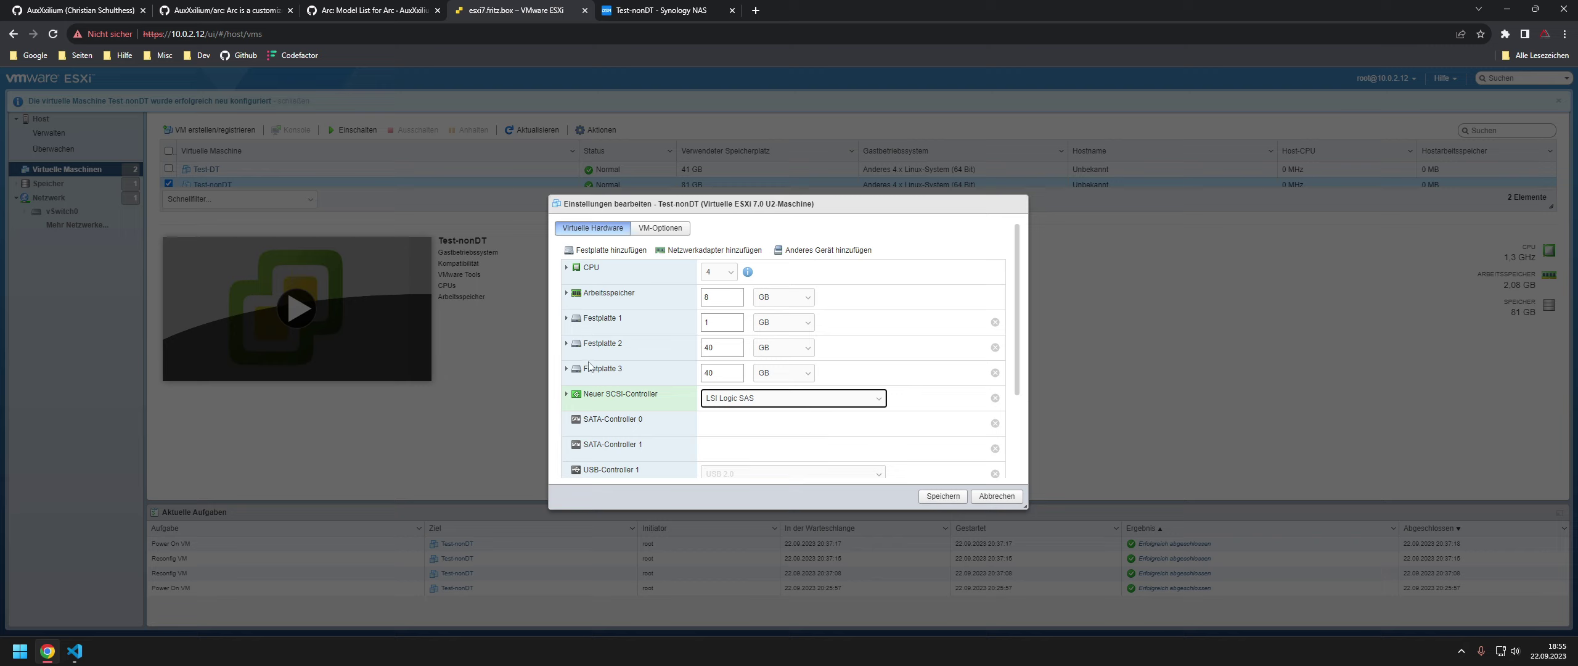
- Move Test-nonDT's Festplatte 3 from its SATA controller to SCSI-Controller 0 and save the virtual machine's settings
{"action": "left_click", "coordinate": [620, 374]}
{"action": "scroll", "coordinate": [766, 417], "scroll_direction": "down", "scroll_amount": 3}
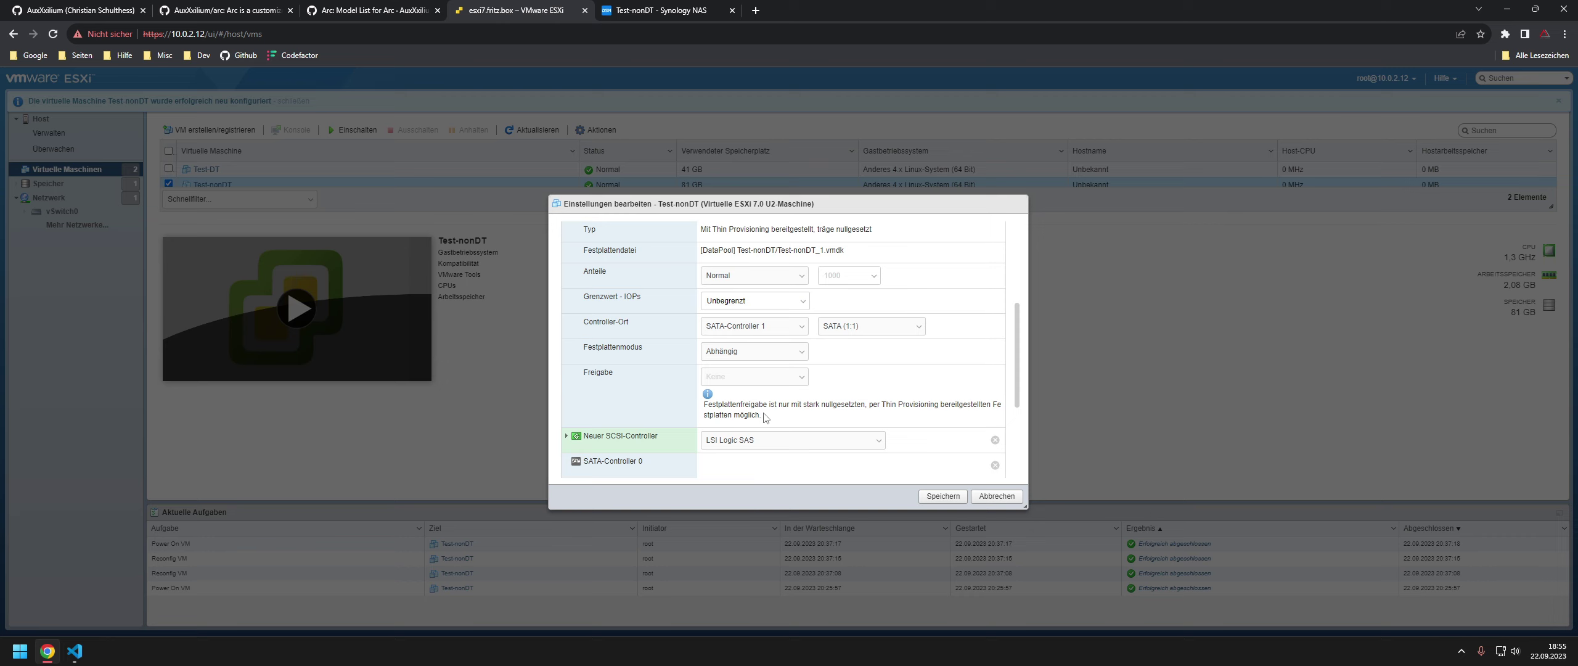
{"action": "left_click", "coordinate": [789, 326]}
{"action": "left_click", "coordinate": [752, 382]}
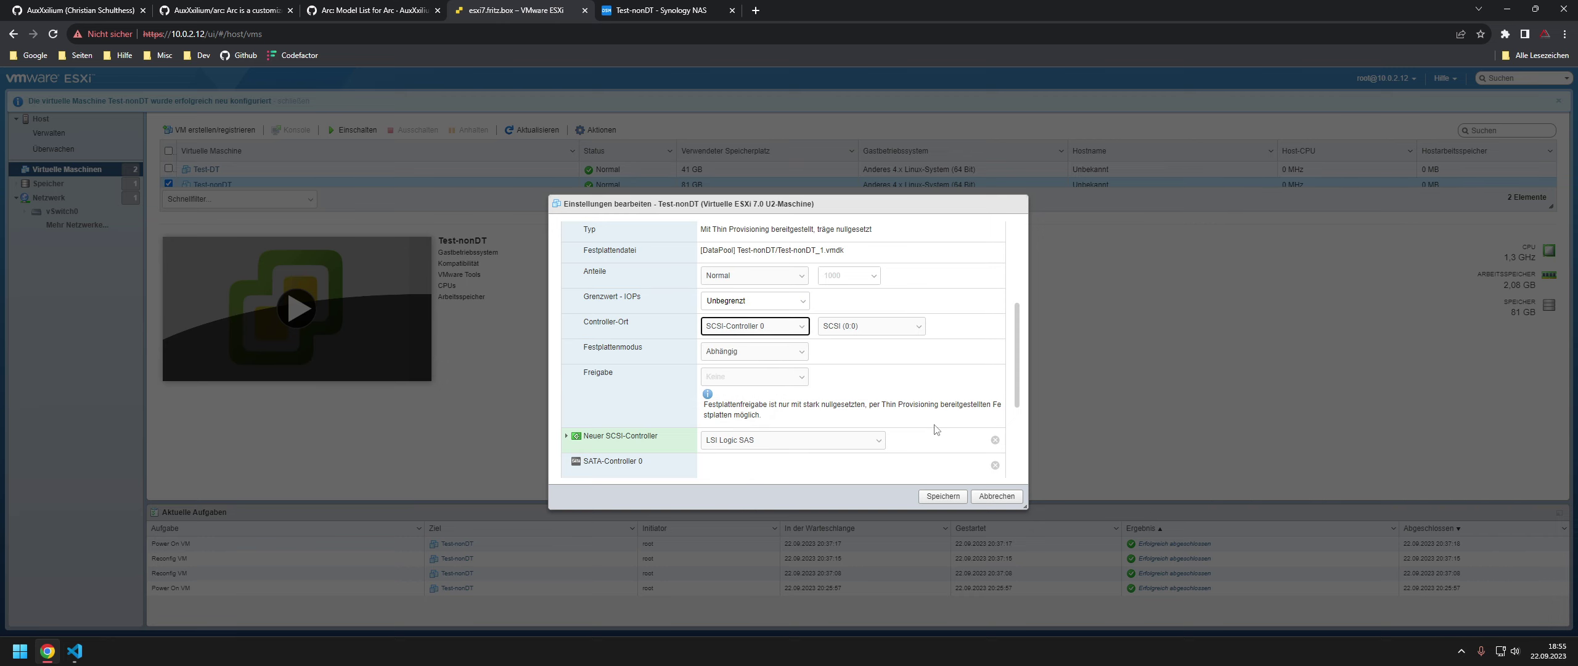
{"action": "left_click", "coordinate": [943, 496]}
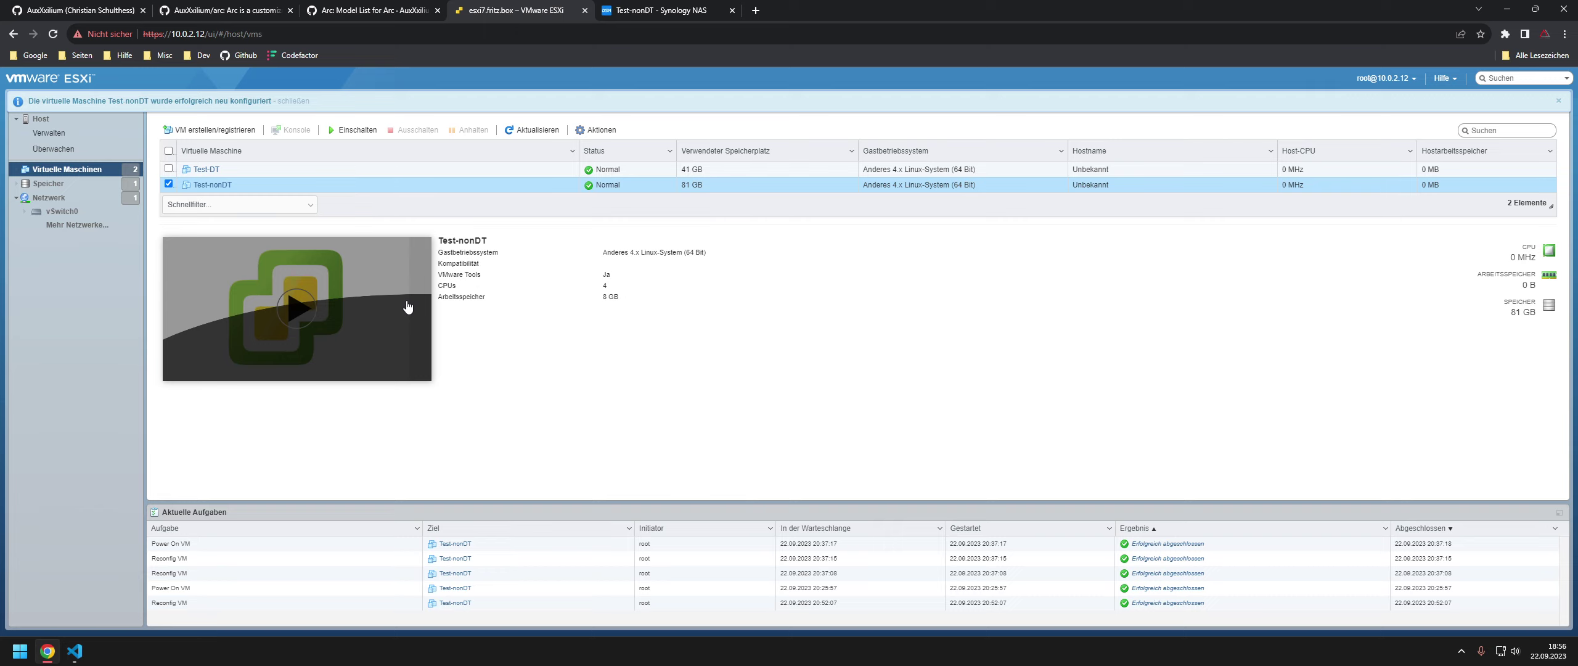
- Power on Test-nonDT with its console open and run Boot Loader from the Arc menu
{"action": "left_click", "coordinate": [407, 306]}
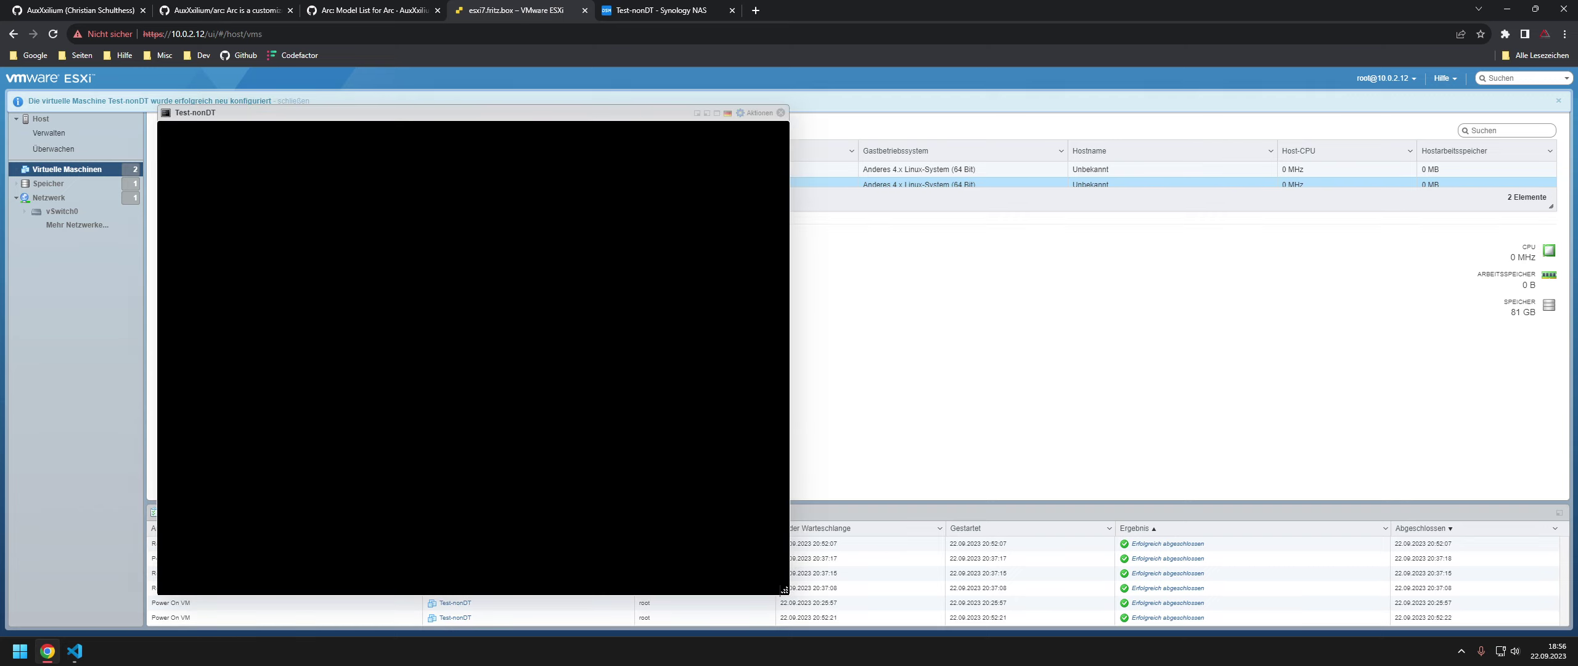
{"action": "key", "text": "Down"}
{"action": "key", "text": "Down"}
{"action": "key", "text": "Return"}
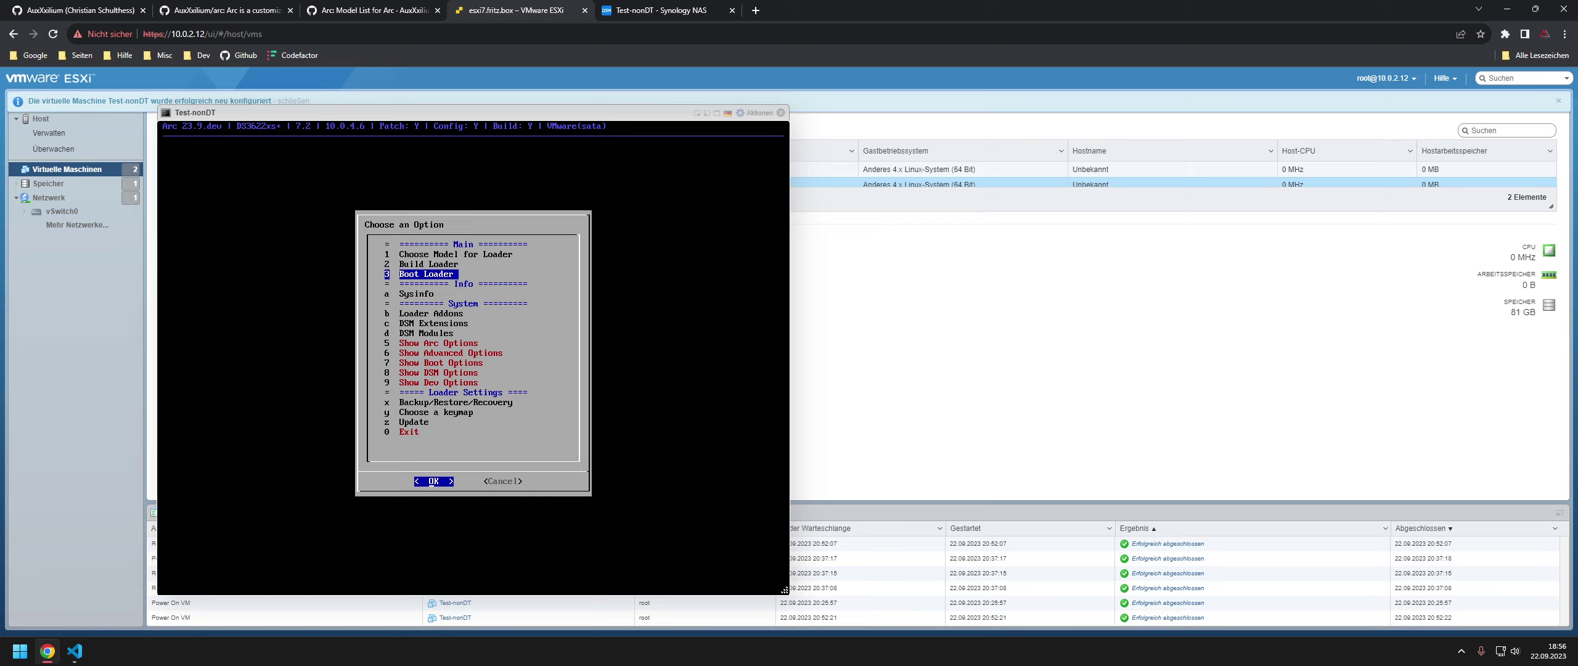
{"action": "key", "text": "Return"}
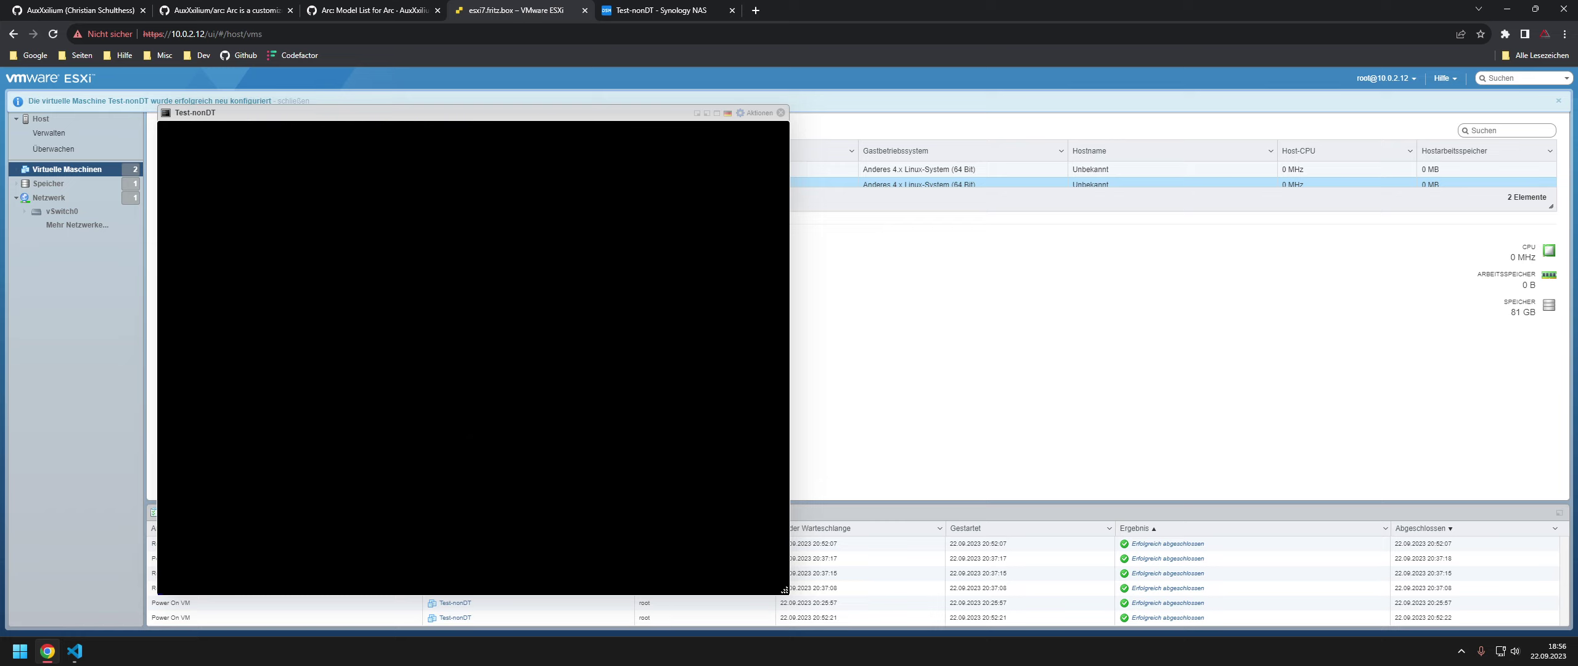
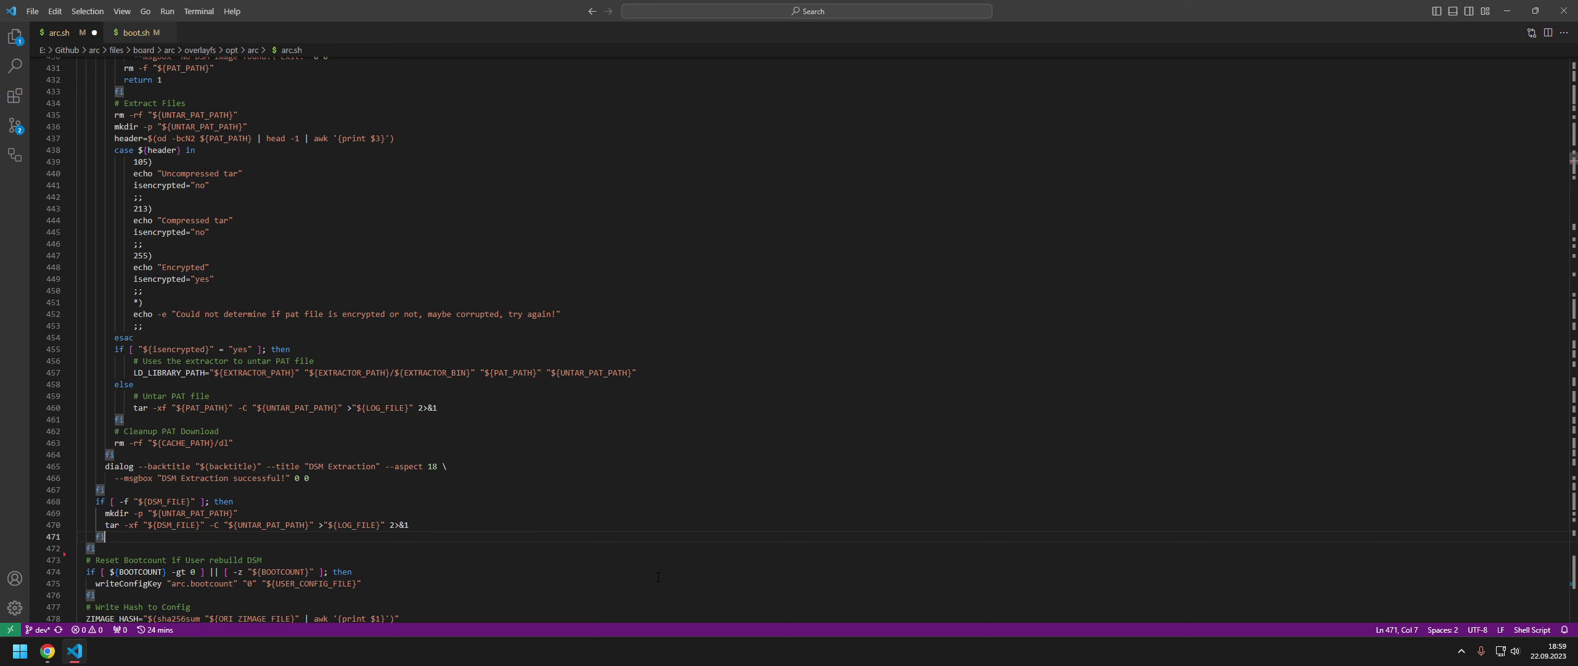
- Insert the "Copy DSM Files to Locations if DSM Files not found" comment and its six cp commands below line 471 of arc.sh
{"action": "key", "text": "Return"}
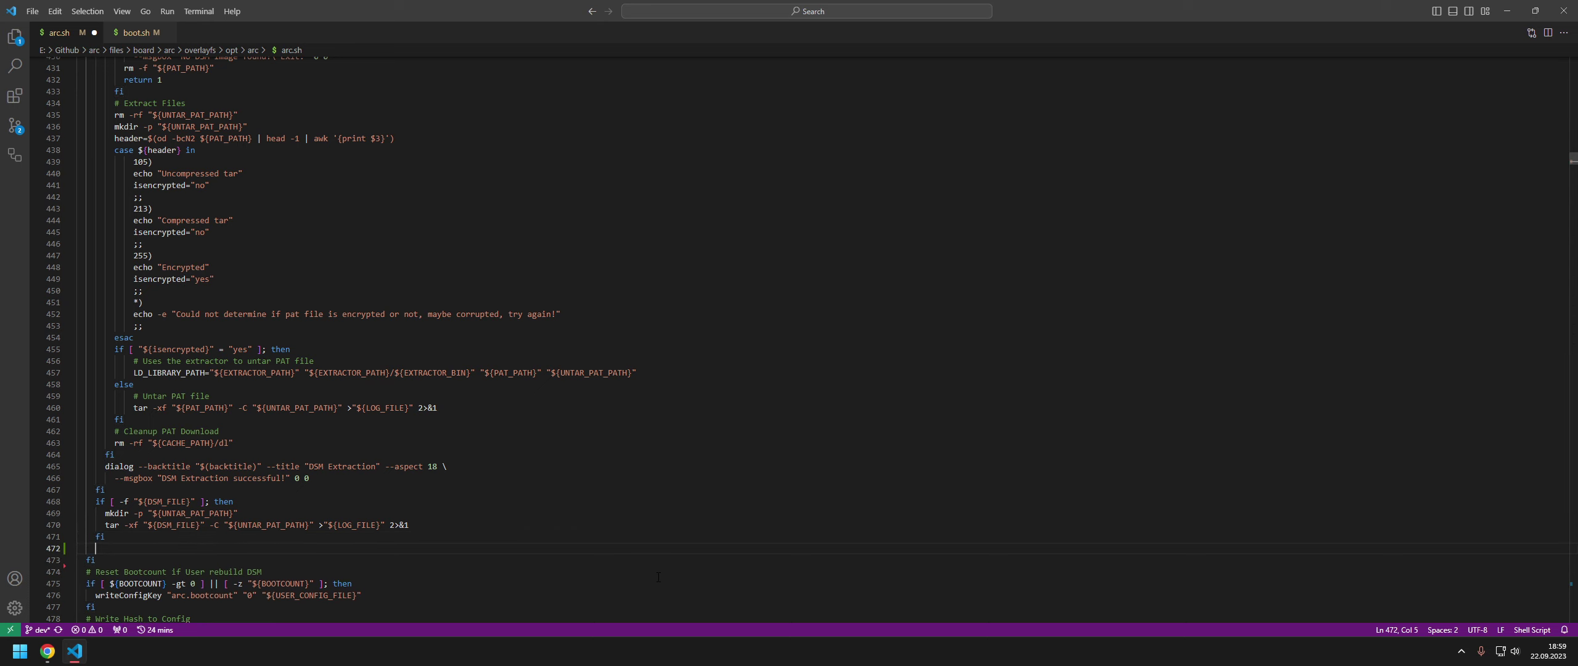
{"action": "type", "text": "# Copy DSM Files to Locations if DSM Files not found   cp -f \"${UNTAR_PAT_PATH}/grub_cksum.syno\" \"${BOOTLOADER_PATH}\"   cp -f \"${UNTAR_PAT_PATH}/GRUB_VER\"        \"${BOOTLOADER_PATH}\"   cp -f \"${UNTAR_PAT_PATH}/grub_cksum.syno\" \"${SLPART_PATH}\"   cp -f \"${UNTAR_PAT_PATH}/GRUB_VER\"        \"${SLPART_PATH}\"   cp -f \"${UNTAR_PAT_PATH}/zImage\"          \"${ORI_ZIMAGE_FILE}\"   cp -f \"${UNTAR_PAT_PATH}/rd.gz\"           \"${ORI_RDGZ_FILE}\""}
{"action": "scroll", "coordinate": [493, 582], "scroll_direction": "down", "scroll_amount": 3}
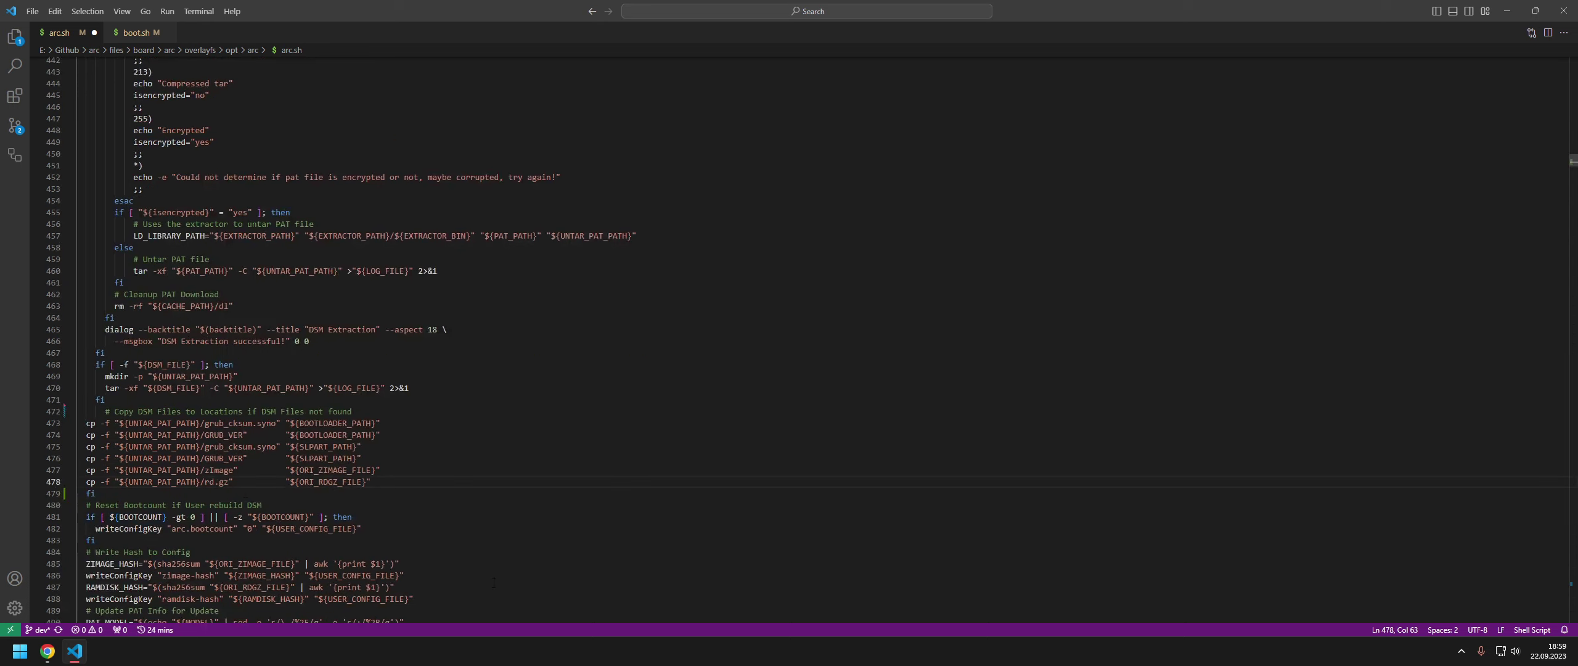
- Indent the six inserted cp lines one level, align the comment above them and save arc.sh
{"action": "key", "text": "shift+Up"}
{"action": "key", "text": "shift+Up"}
{"action": "key", "text": "shift+Up"}
{"action": "key", "text": "shift+Up"}
{"action": "key", "text": "shift+Up"}
{"action": "key", "text": "shift+Home"}
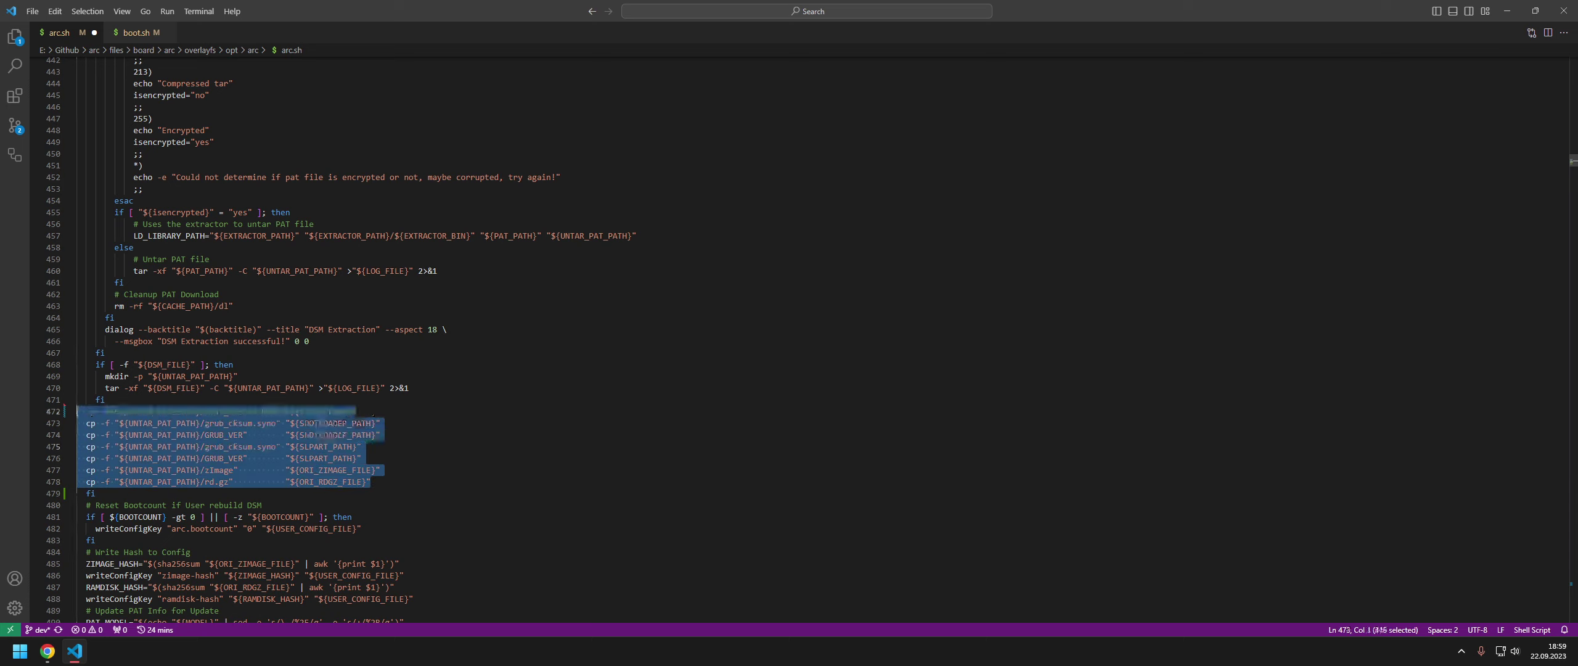
{"action": "key", "text": "Tab"}
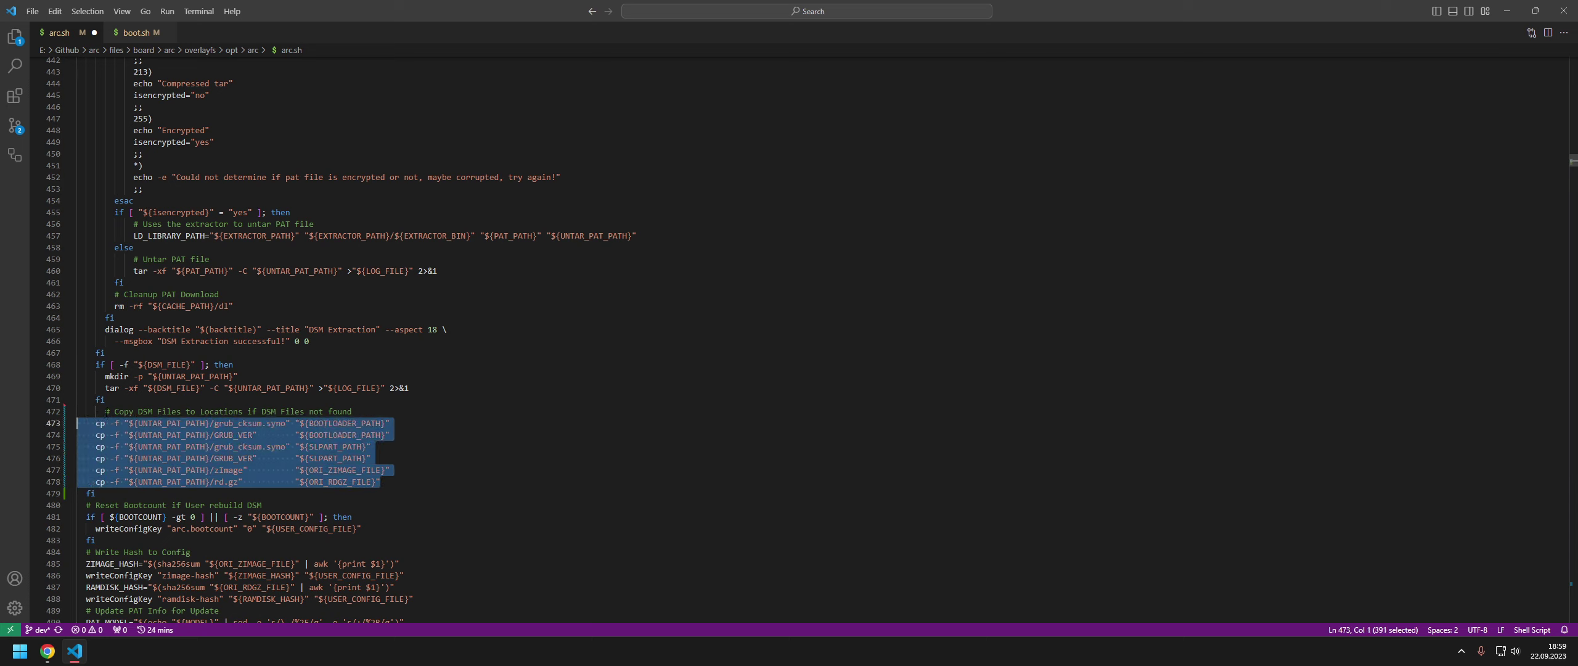
{"action": "left_click", "coordinate": [106, 411]}
{"action": "key", "text": "BackSpace"}
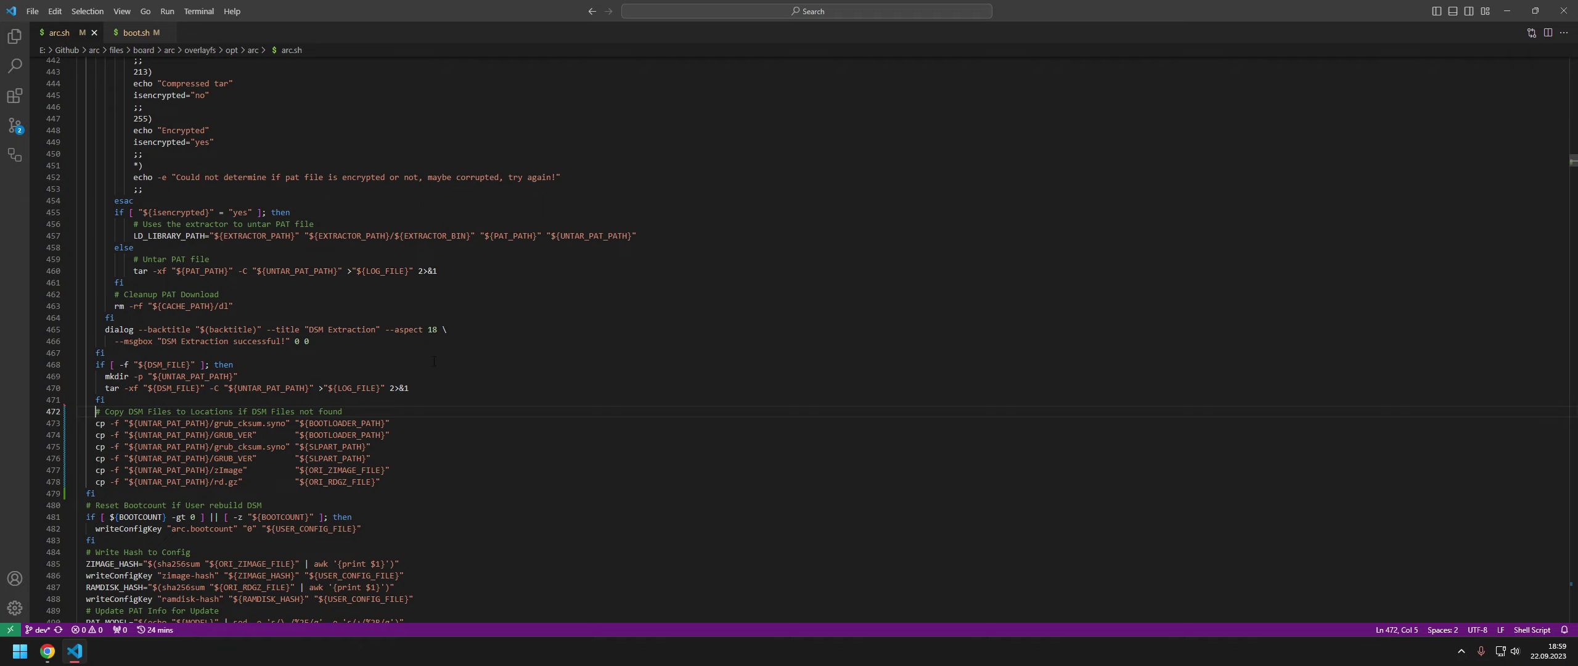
- Look through the earlier code in arc.sh, then return to the browser and check Test-nonDT's boot output in the ESXi console
{"action": "scroll", "coordinate": [377, 376], "scroll_direction": "up", "scroll_amount": 20}
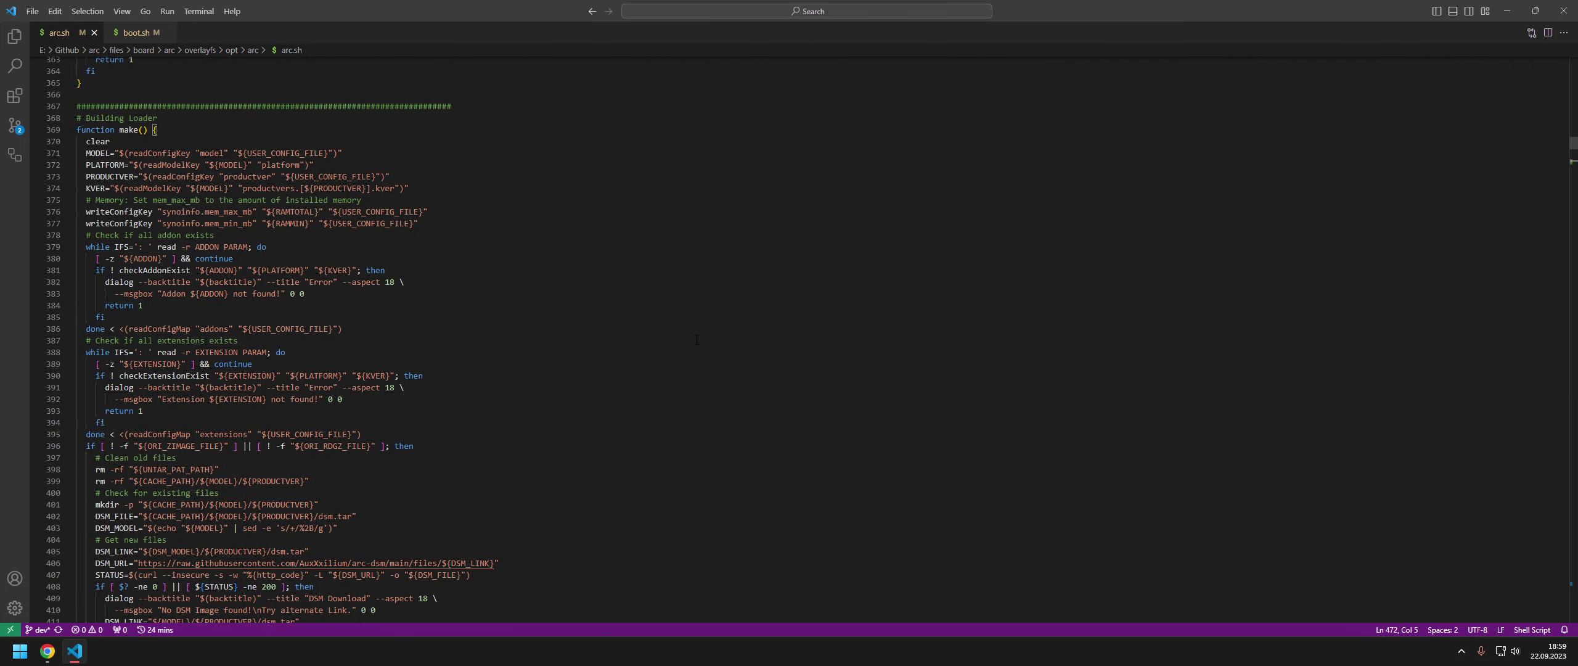
{"action": "scroll", "coordinate": [694, 340], "scroll_direction": "up", "scroll_amount": 20}
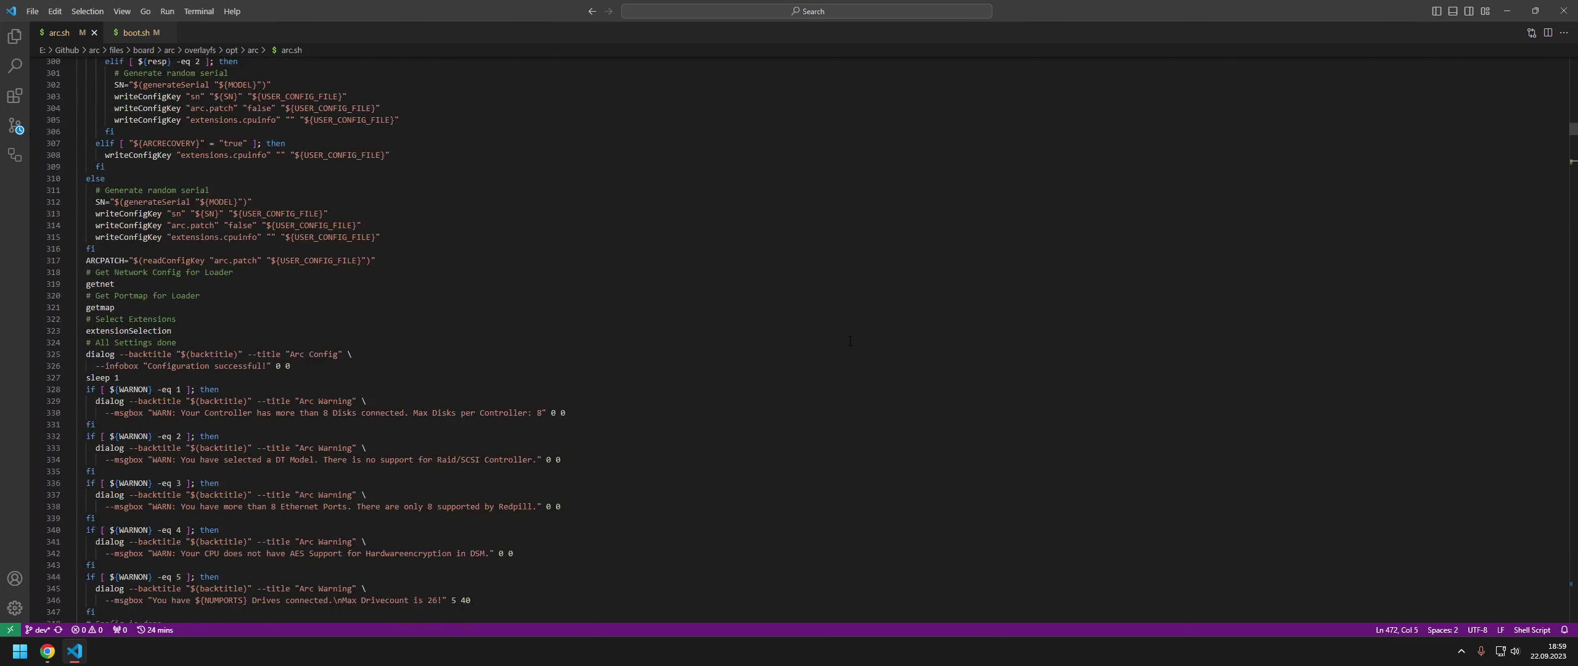
{"action": "scroll", "coordinate": [850, 341], "scroll_direction": "up", "scroll_amount": 4}
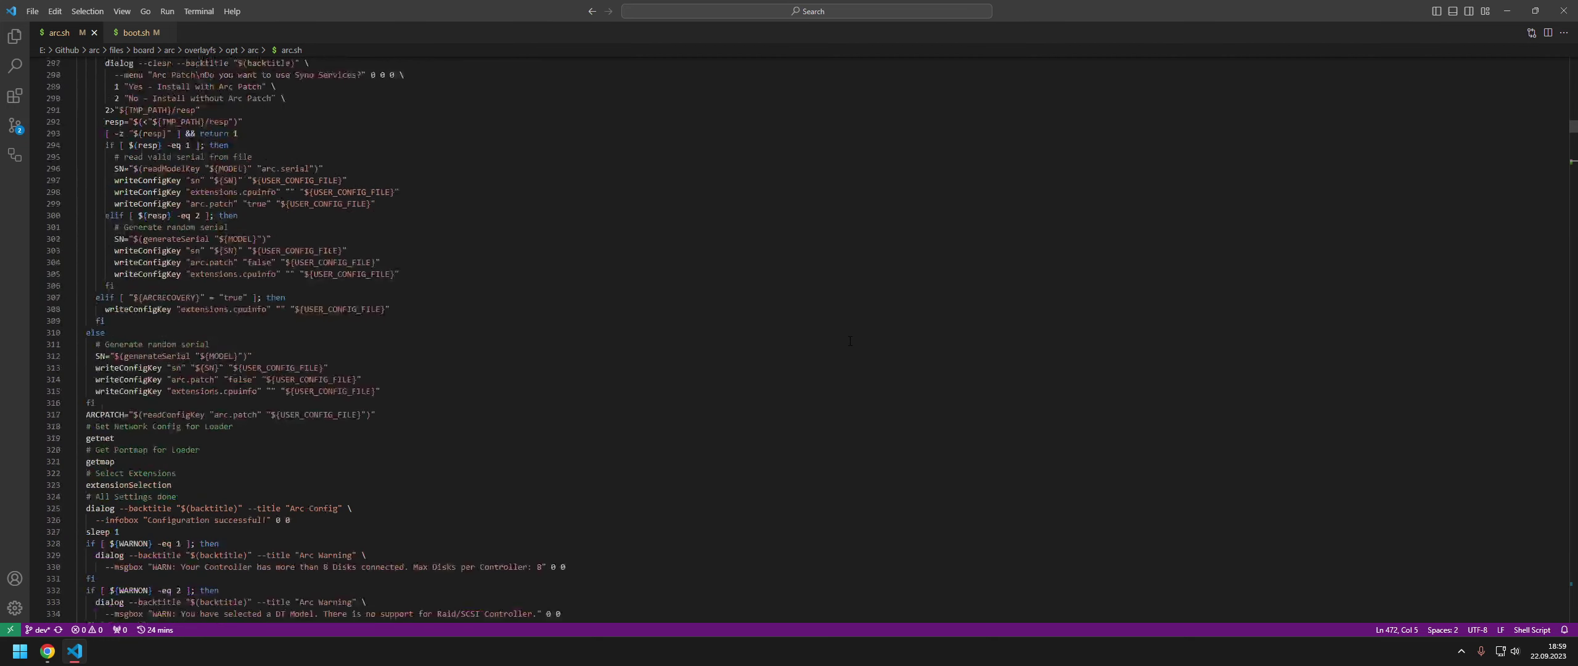
{"action": "left_click", "coordinate": [1516, 12]}
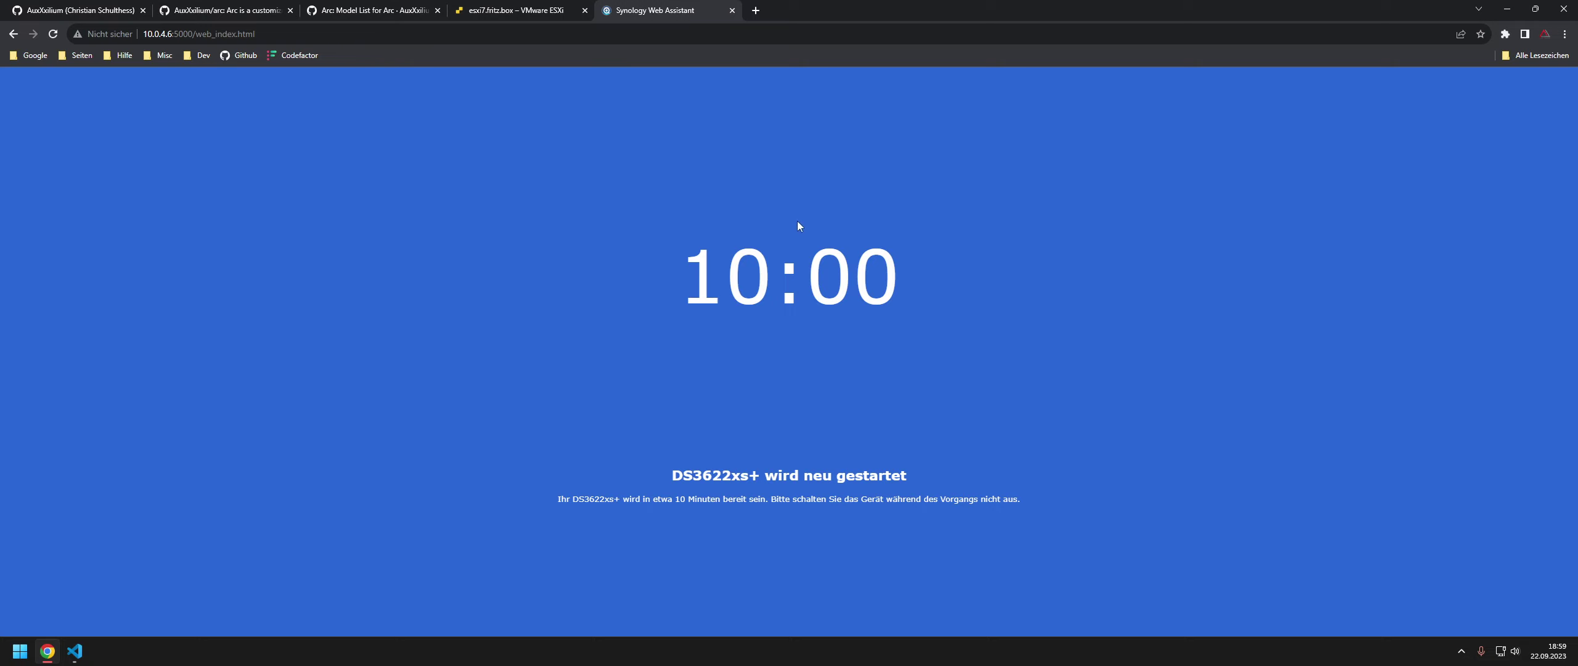
{"action": "left_click", "coordinate": [517, 11]}
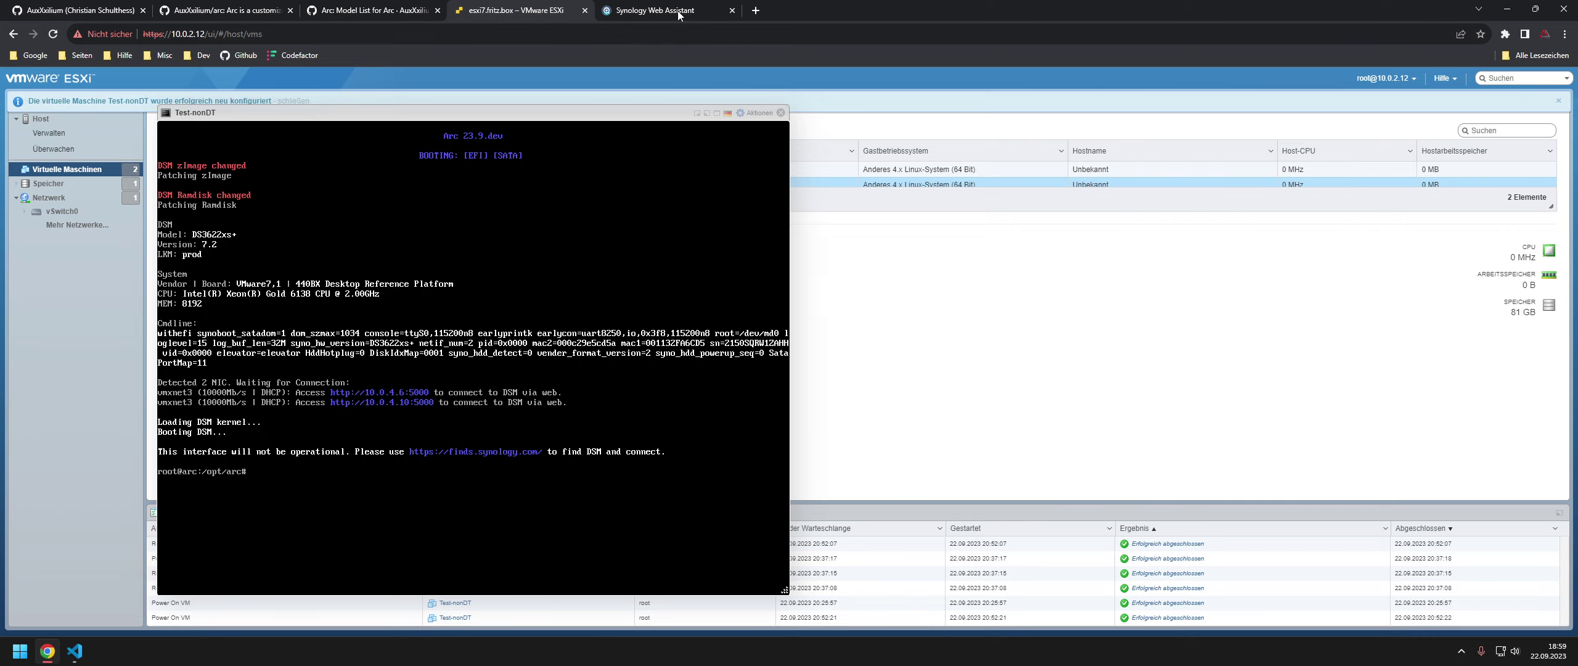
- Load 10.0.4.6:5000 without web_index.html in the Web Assistant's browser tab, retrying until the DSM sign-in page opens
{"action": "left_click", "coordinate": [653, 10]}
{"action": "left_click_drag", "start_coordinate": [196, 33], "coordinate": [420, 39]}
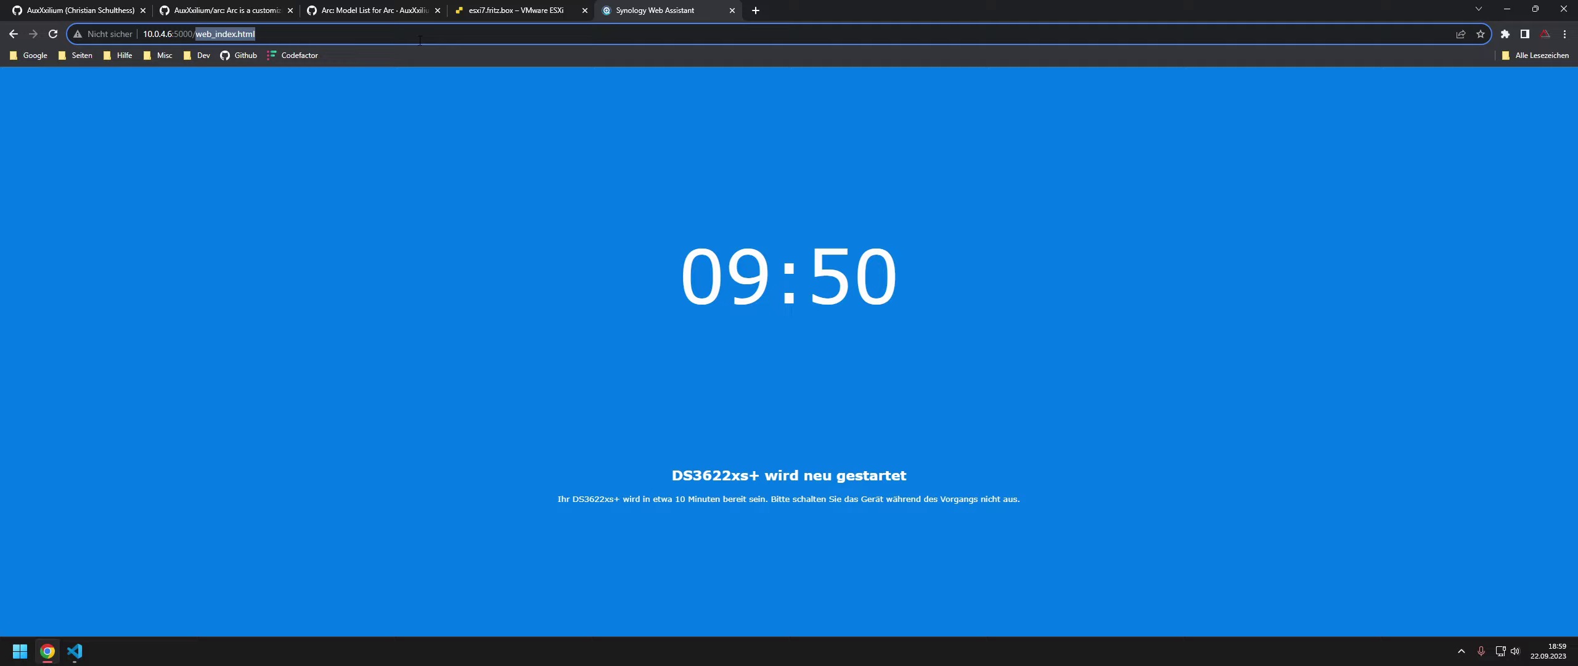
{"action": "key", "text": "BackSpace"}
{"action": "key", "text": "Return"}
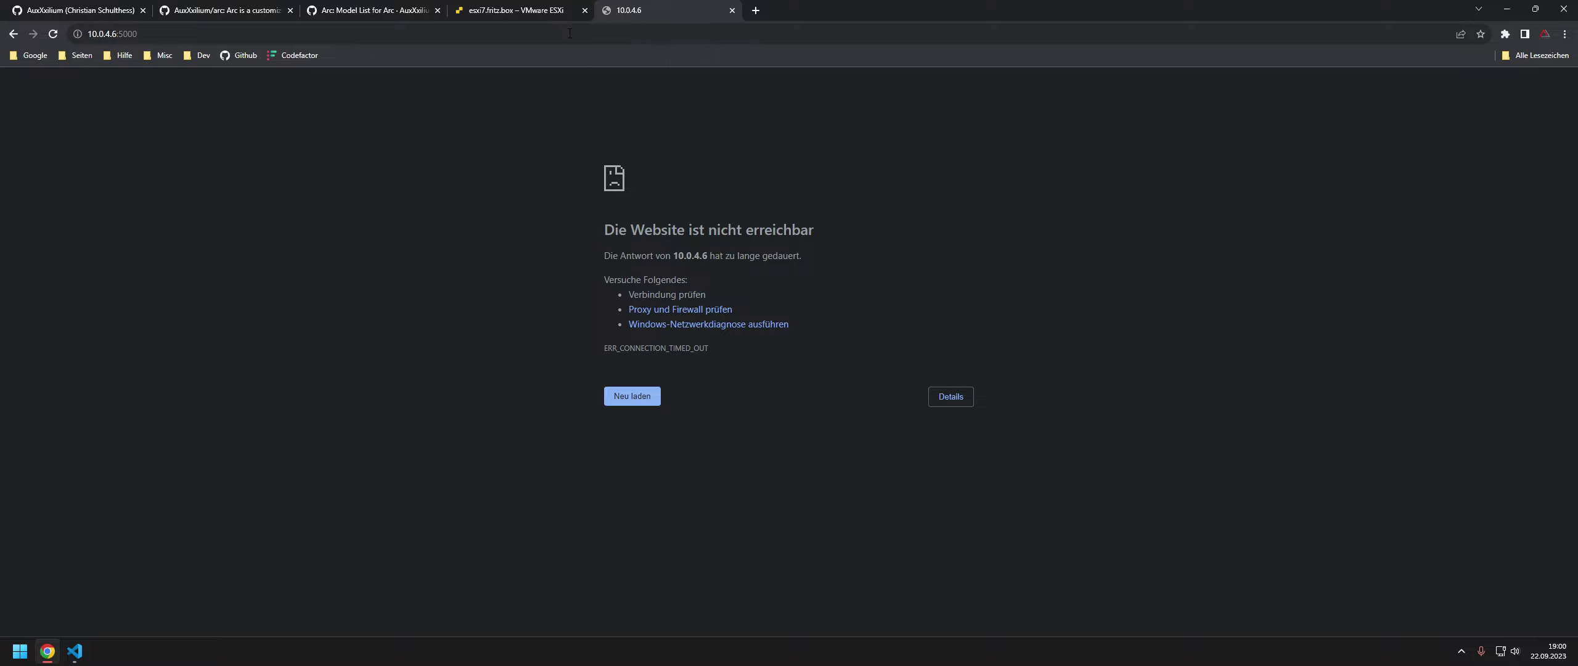
{"action": "left_click", "coordinate": [569, 33]}
{"action": "key", "text": "Return"}
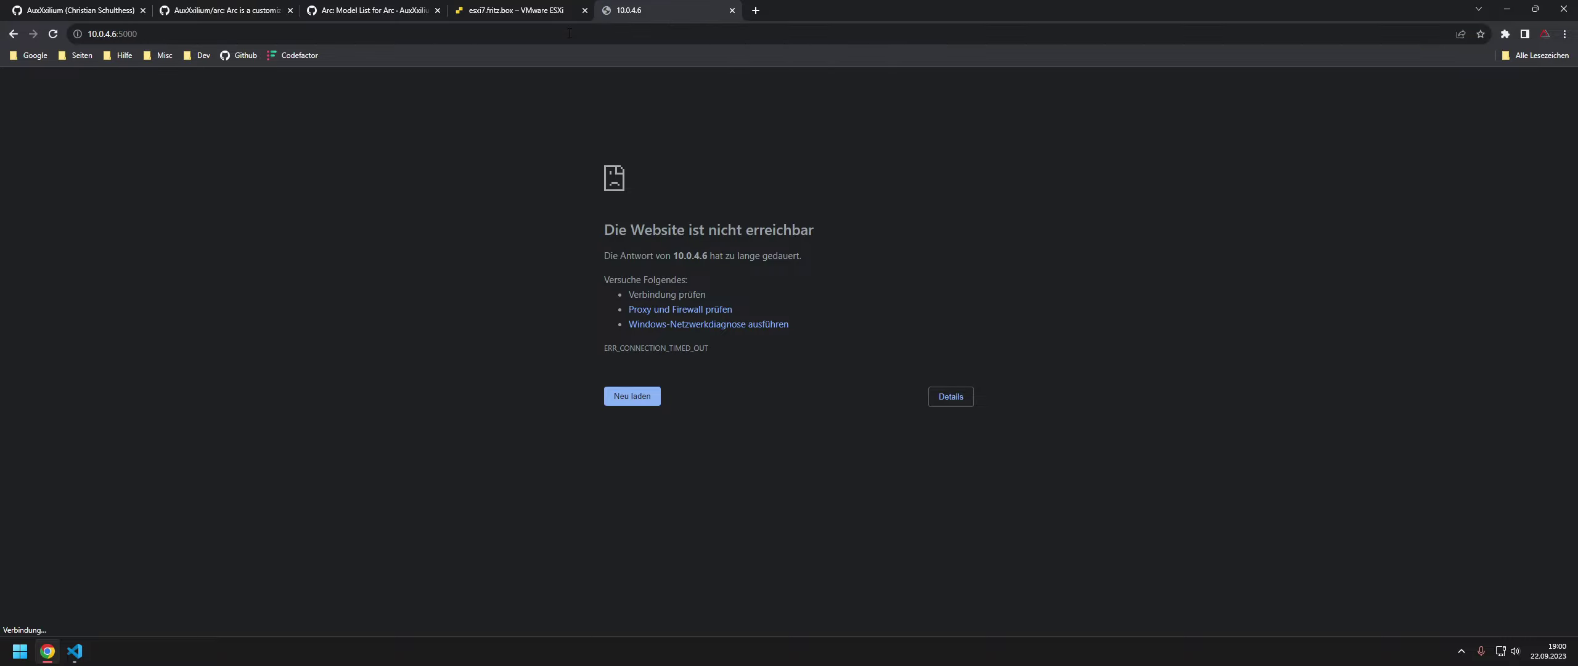
{"action": "left_click", "coordinate": [570, 33]}
{"action": "key", "text": "Return"}
{"action": "left_click", "coordinate": [569, 33]}
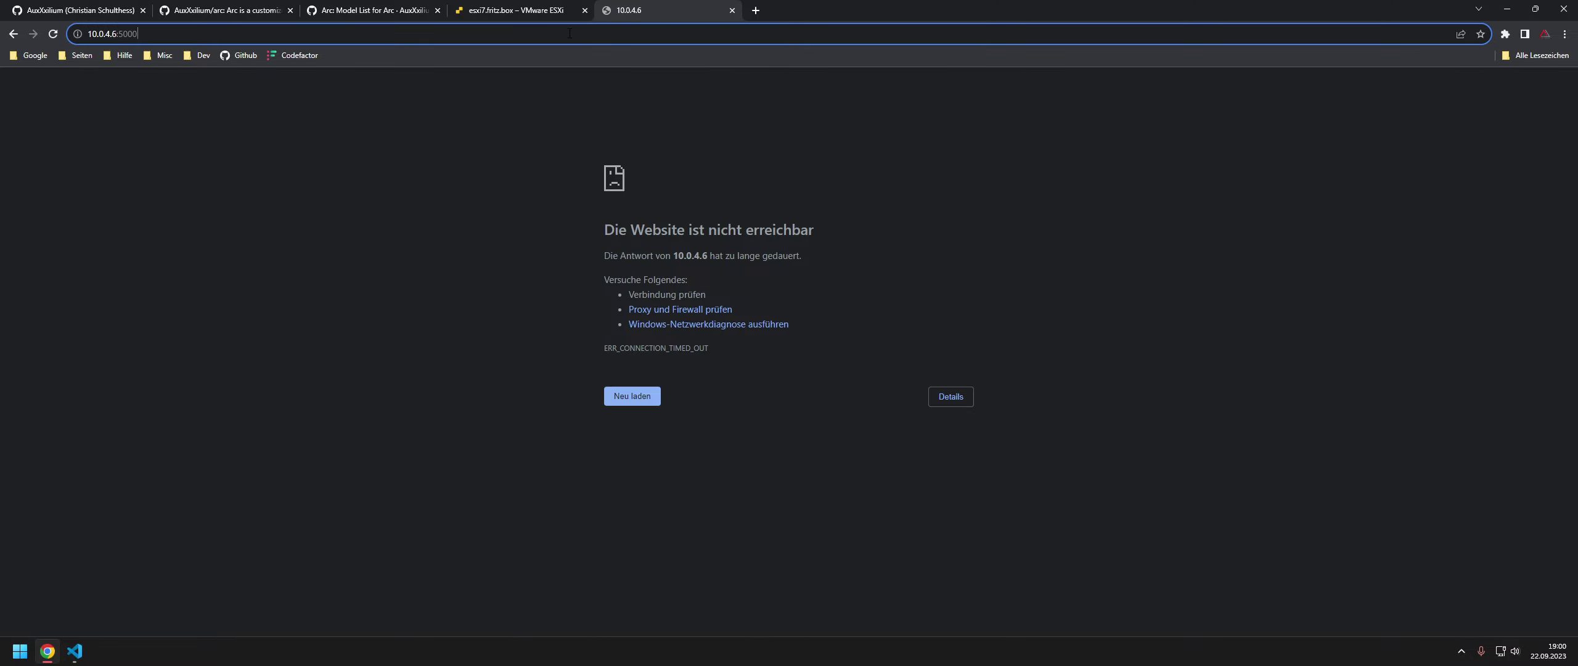
{"action": "key", "text": "Return"}
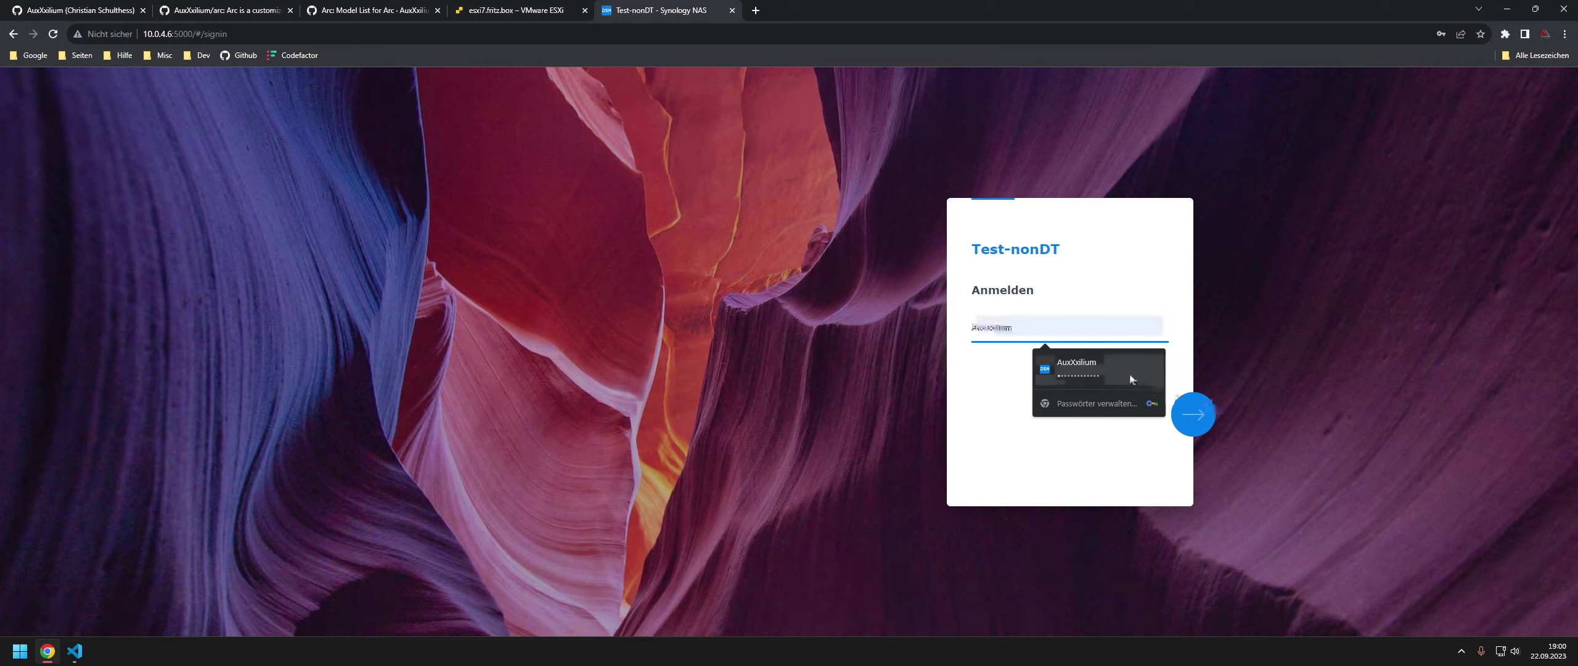
- Sign in to Test-nonDT's DSM with the saved username and account password
{"action": "left_click", "coordinate": [1118, 355]}
{"action": "left_click", "coordinate": [1194, 413]}
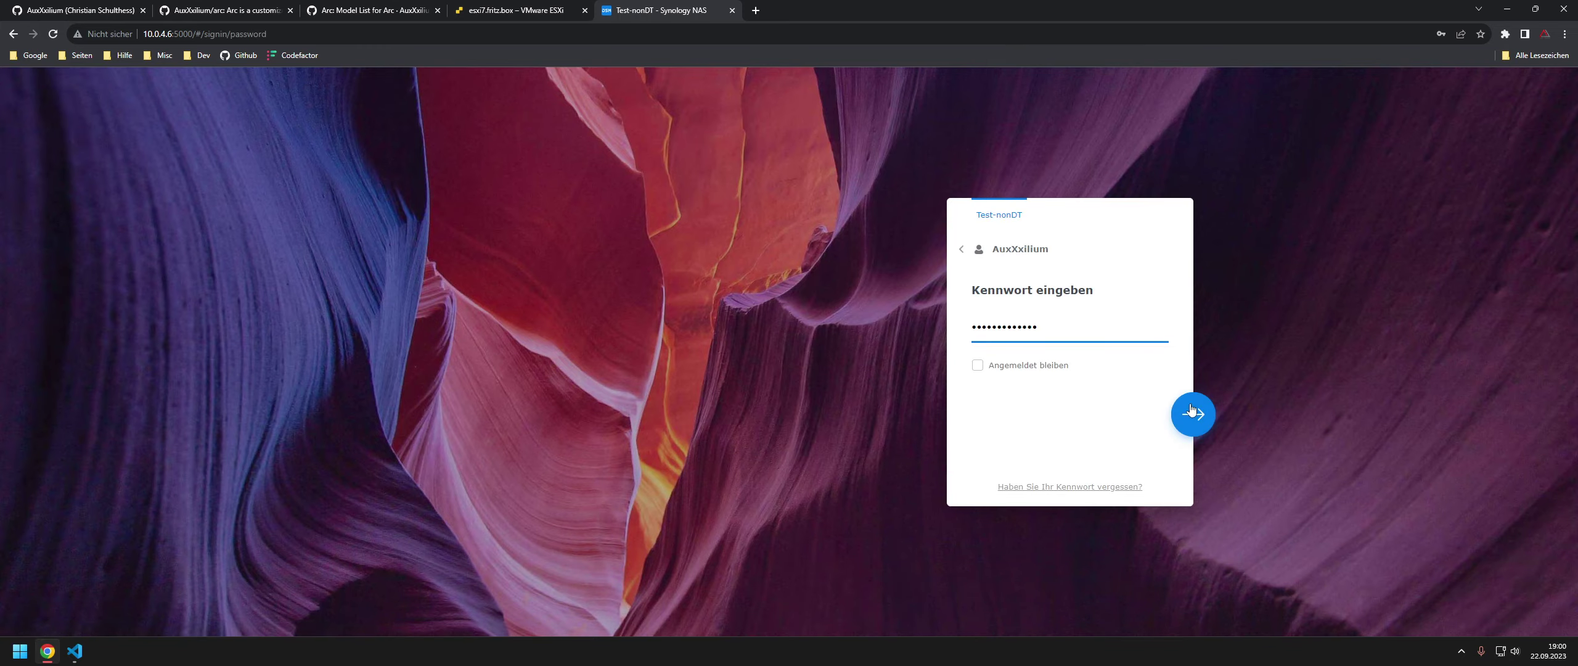
{"action": "key", "text": "Return"}
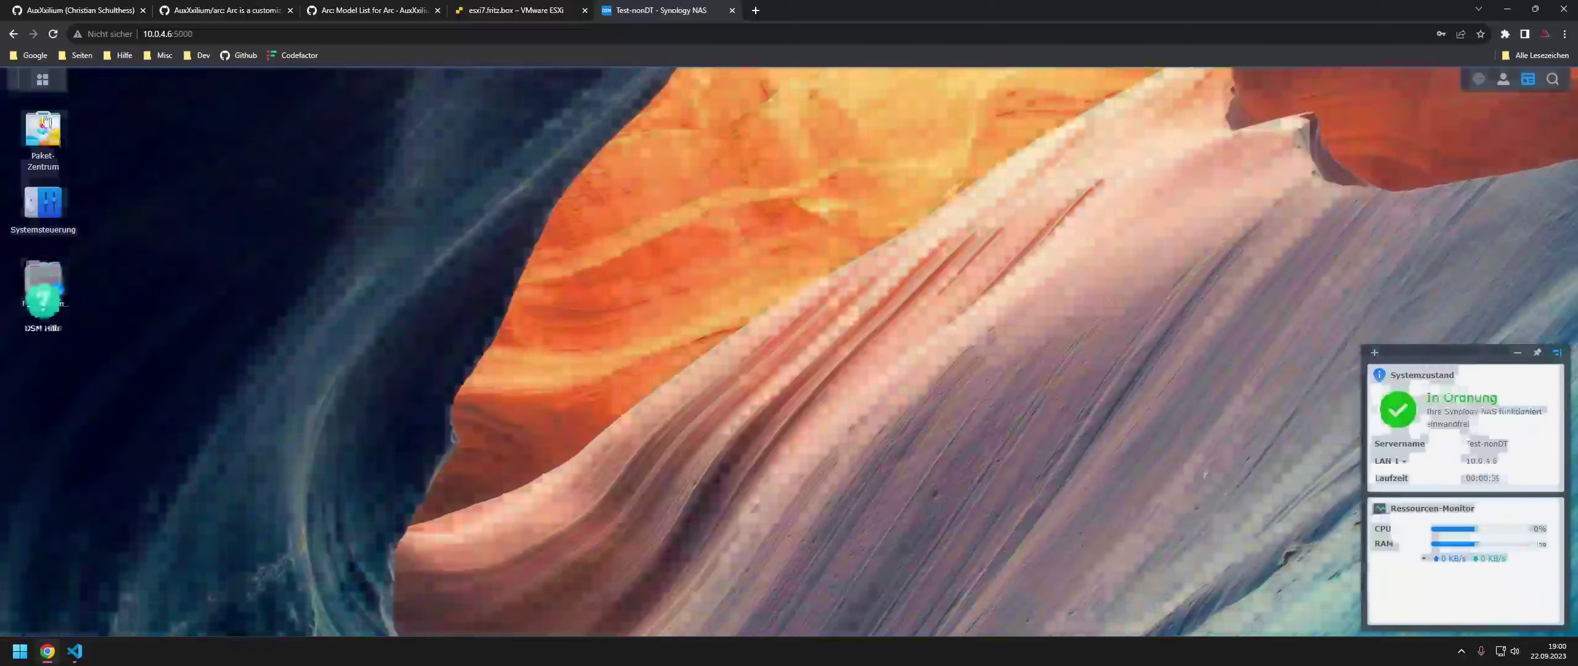
- Check the volume usage and occupied drive slots in Storage Manager's overview, then close it
{"action": "left_click", "coordinate": [42, 79]}
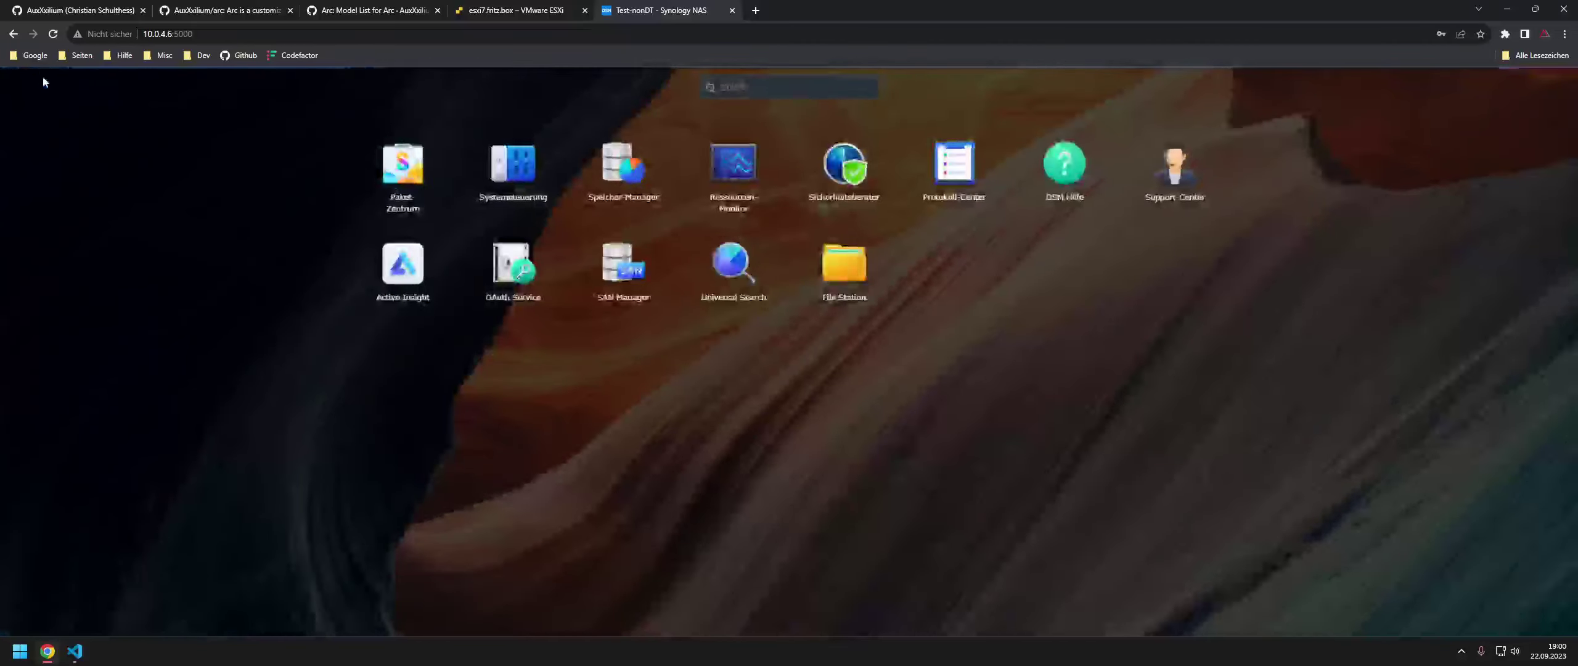
{"action": "left_click", "coordinate": [628, 167]}
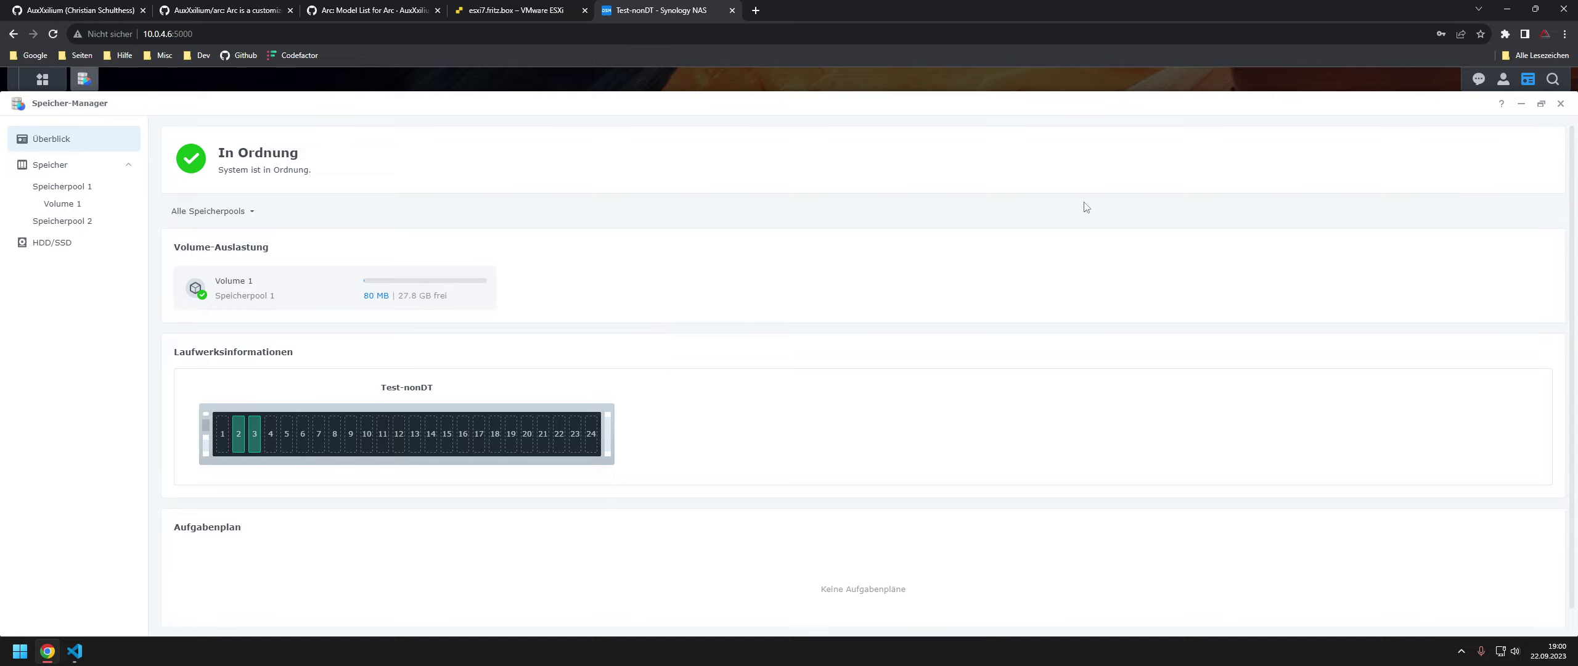
{"action": "left_click", "coordinate": [1561, 104]}
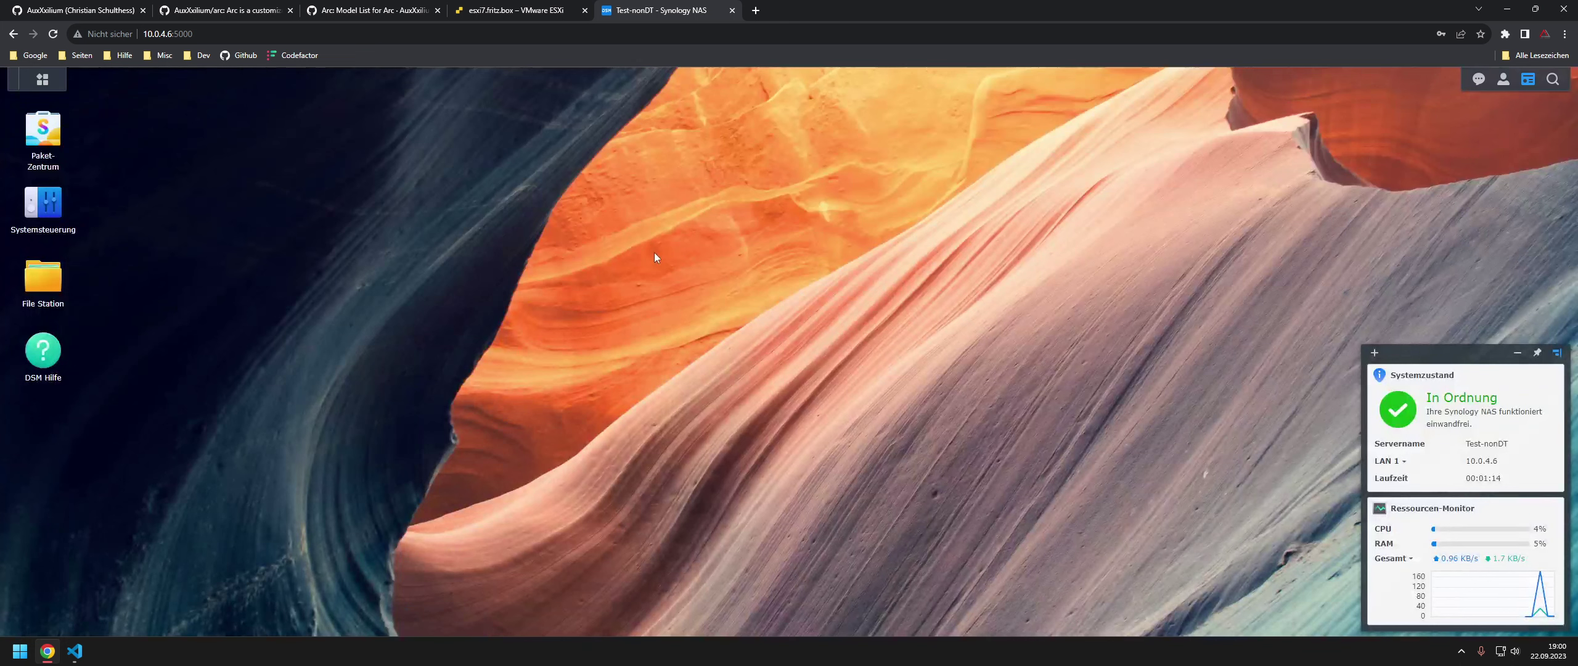
- Open the Control Panel's Info Center and review the general hardware and system information
{"action": "left_click", "coordinate": [60, 212]}
{"action": "left_click", "coordinate": [316, 449]}
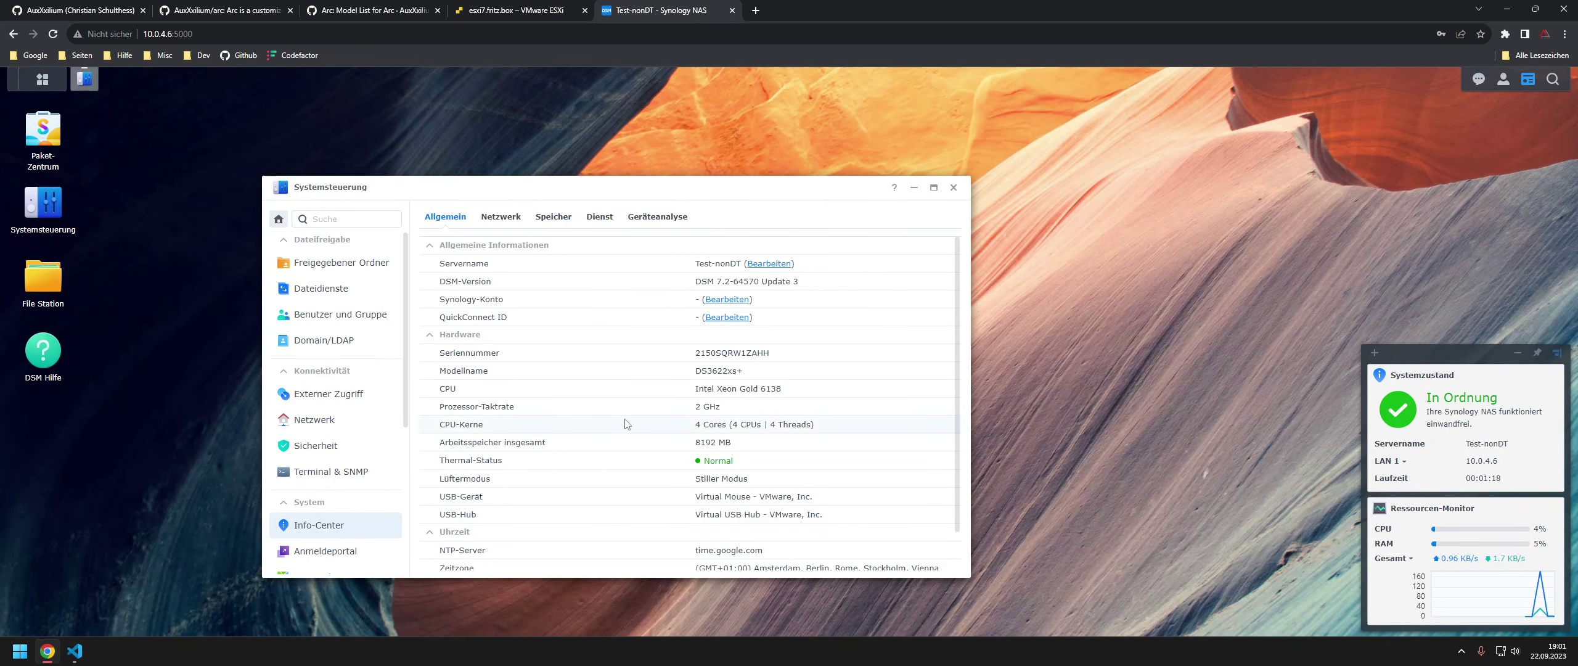
{"action": "scroll", "coordinate": [746, 395], "scroll_direction": "down", "scroll_amount": 1}
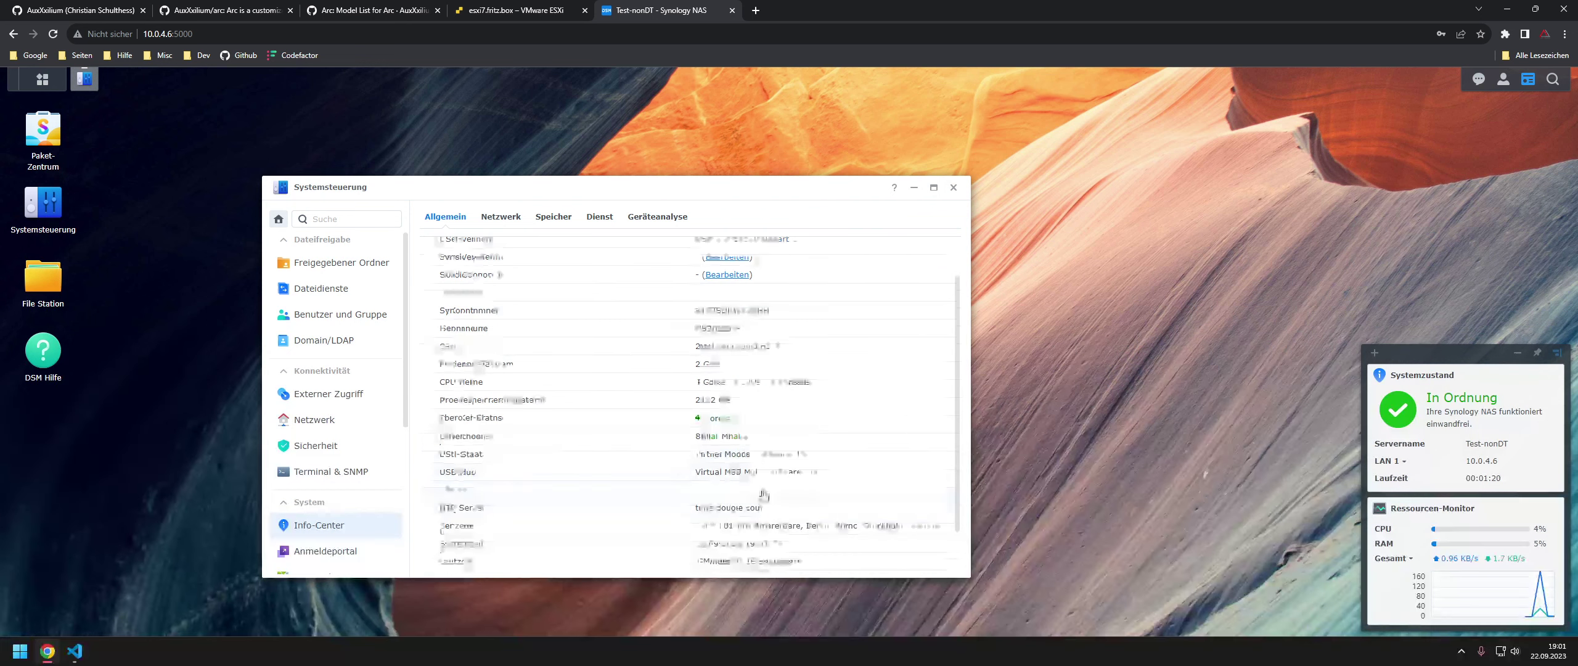
- Review the Info Center's network information for LAN 1 and LAN 2, then close the Control Panel
{"action": "scroll", "coordinate": [746, 395], "scroll_direction": "up", "scroll_amount": 1}
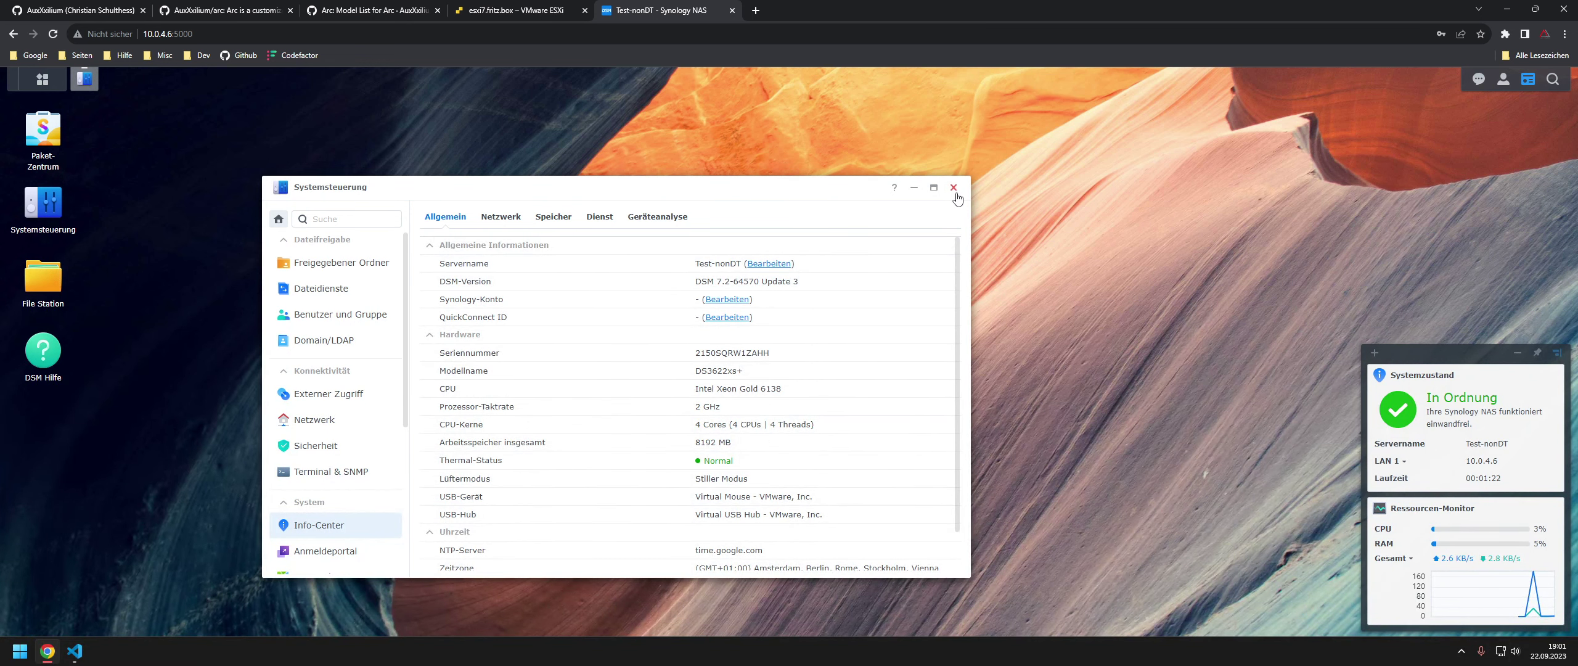
{"action": "left_click", "coordinate": [501, 216]}
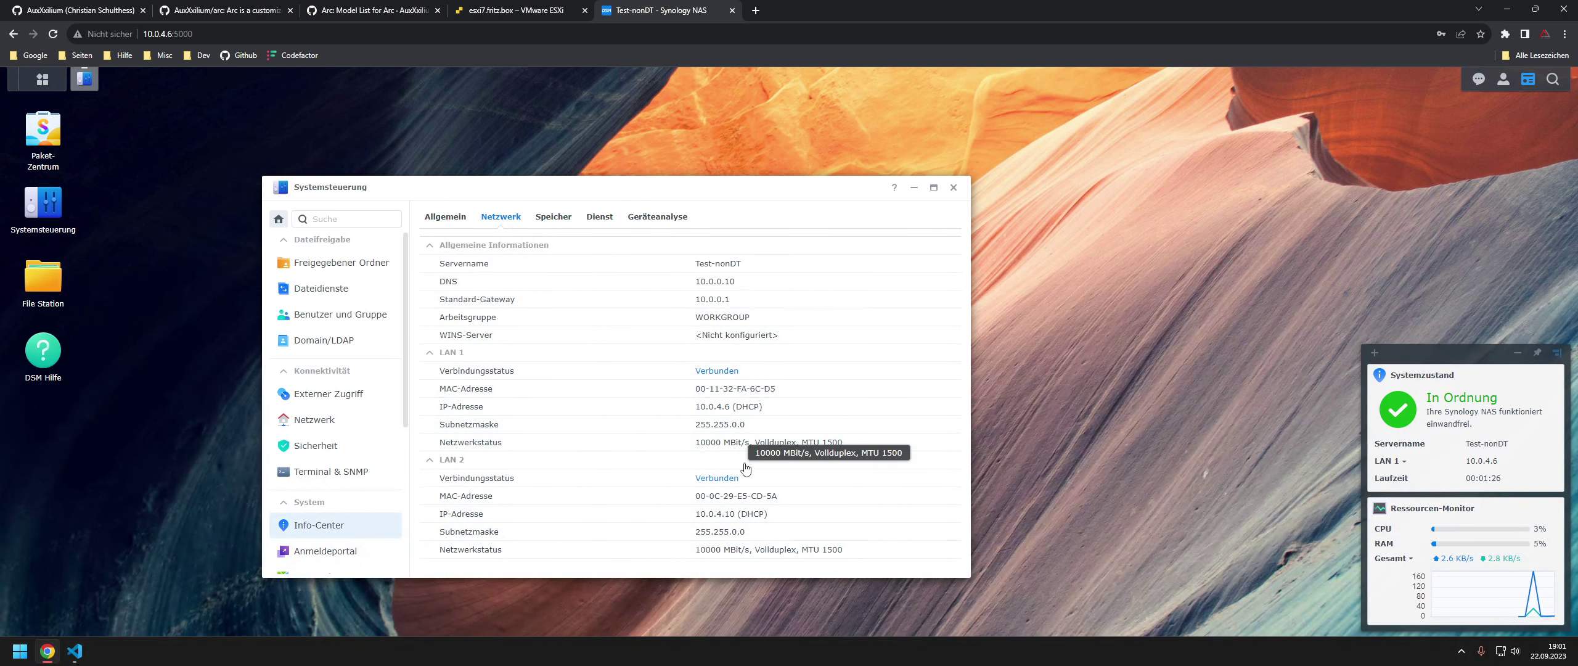
{"action": "left_click", "coordinate": [951, 188]}
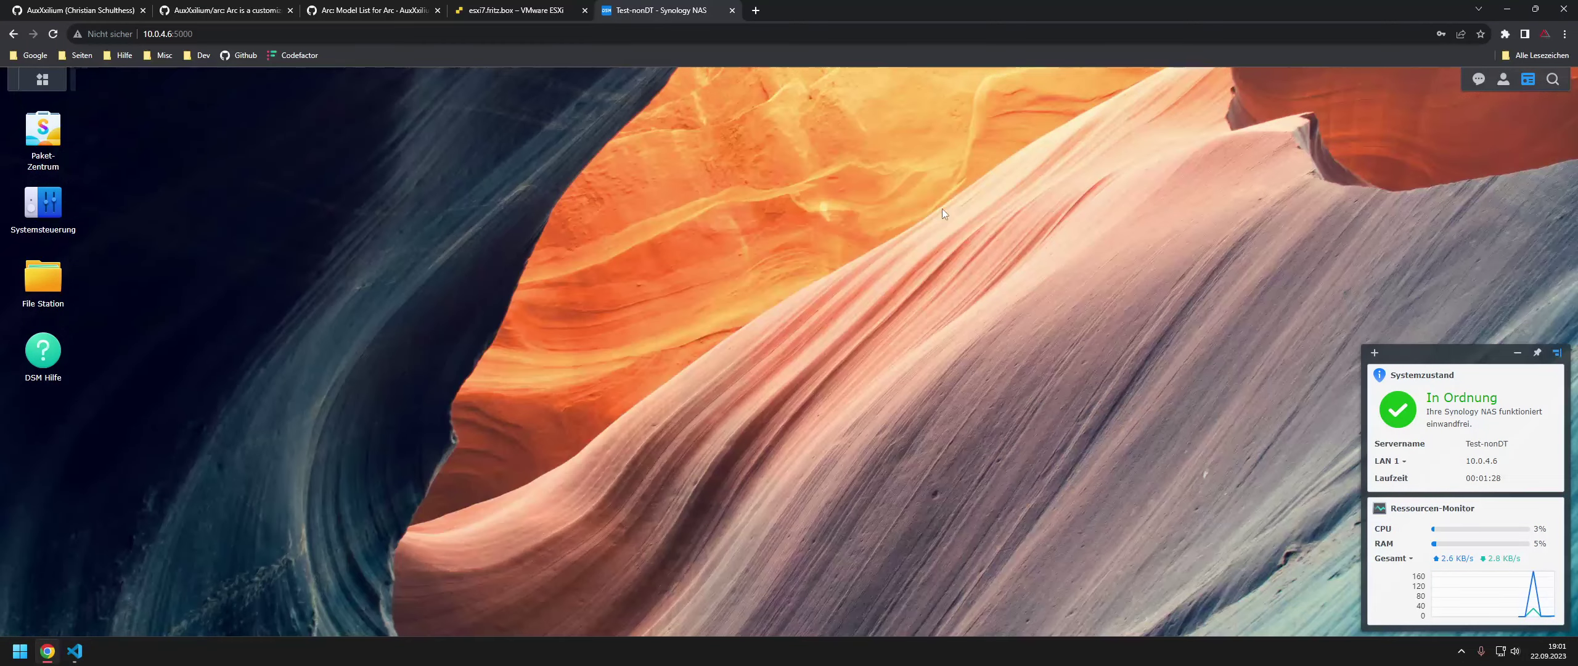
- Shut down the Synology NAS from DSM's user options, confirm the shutdown, and return to the ESXi page
{"action": "left_click", "coordinate": [1510, 88]}
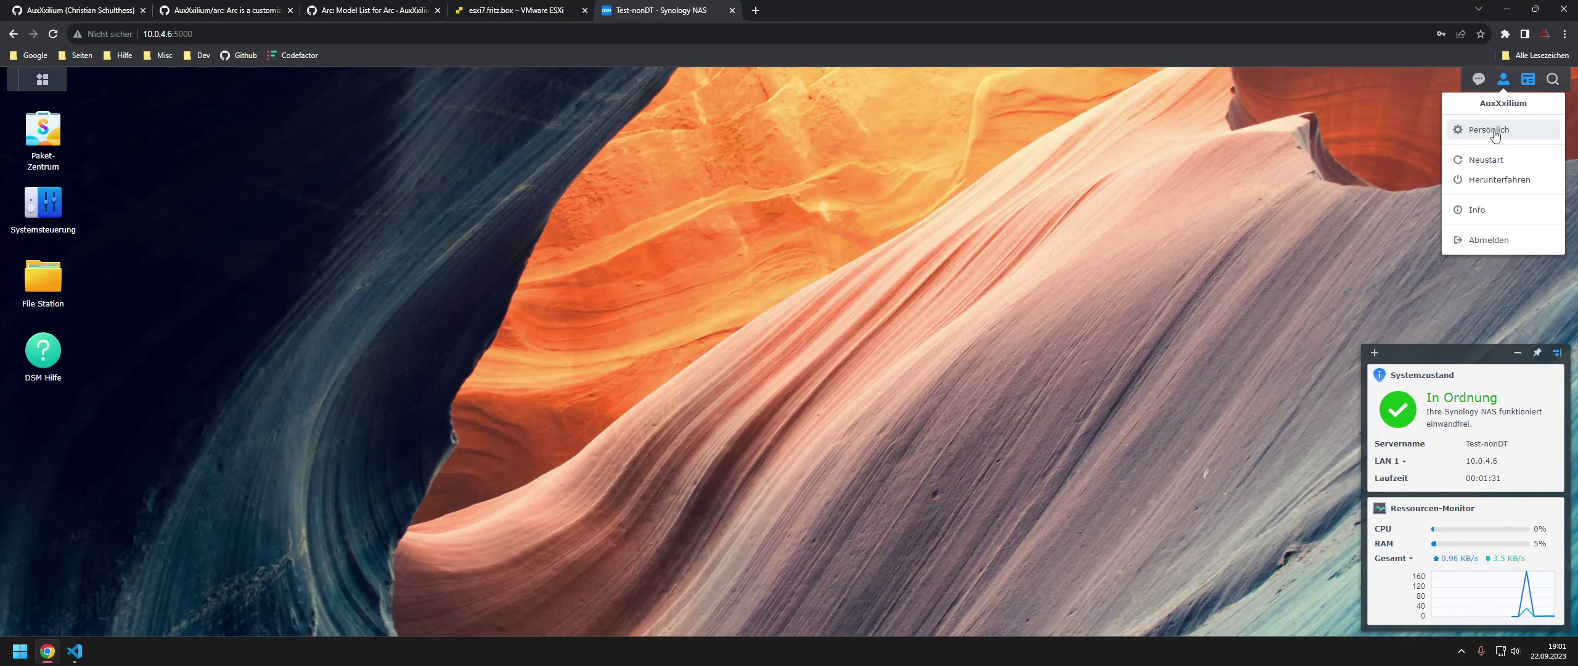
{"action": "left_click", "coordinate": [1498, 183]}
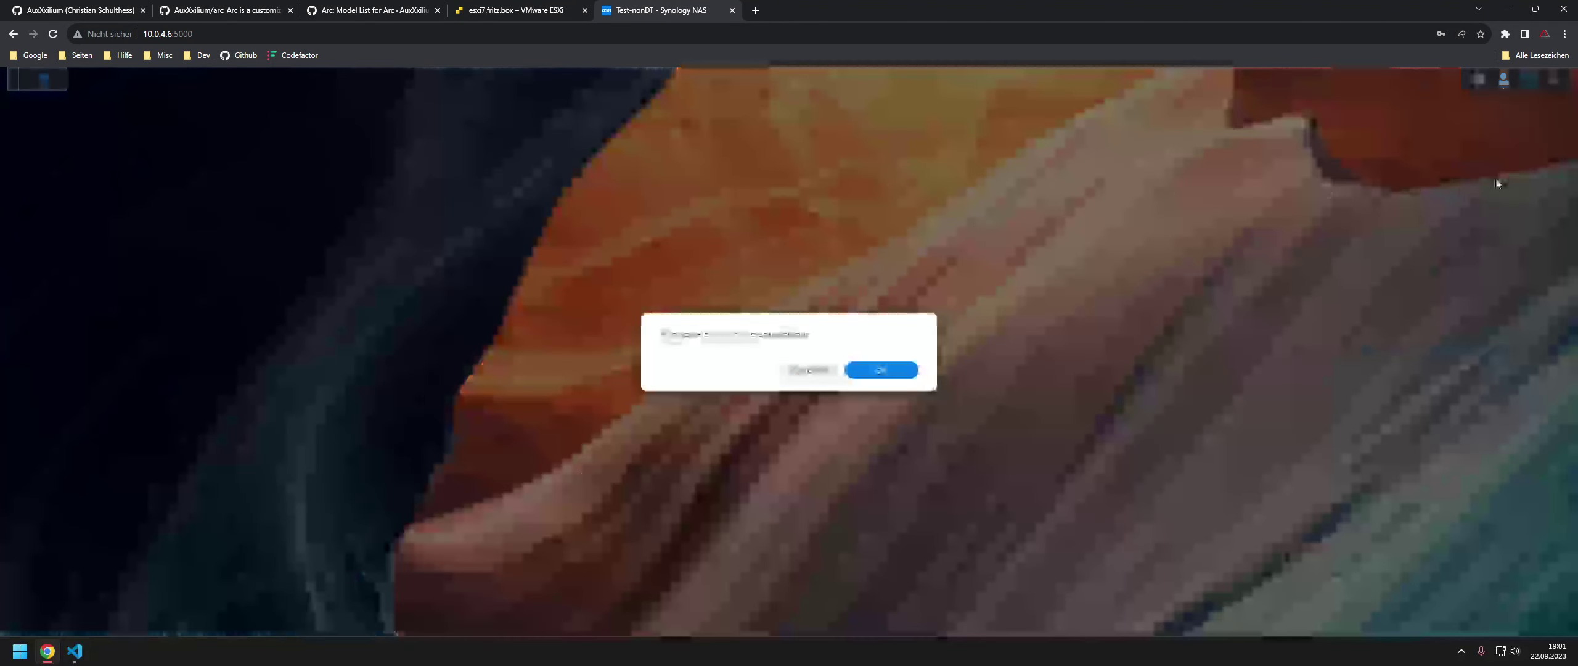
{"action": "left_click", "coordinate": [895, 370]}
{"action": "left_click", "coordinate": [524, 11]}
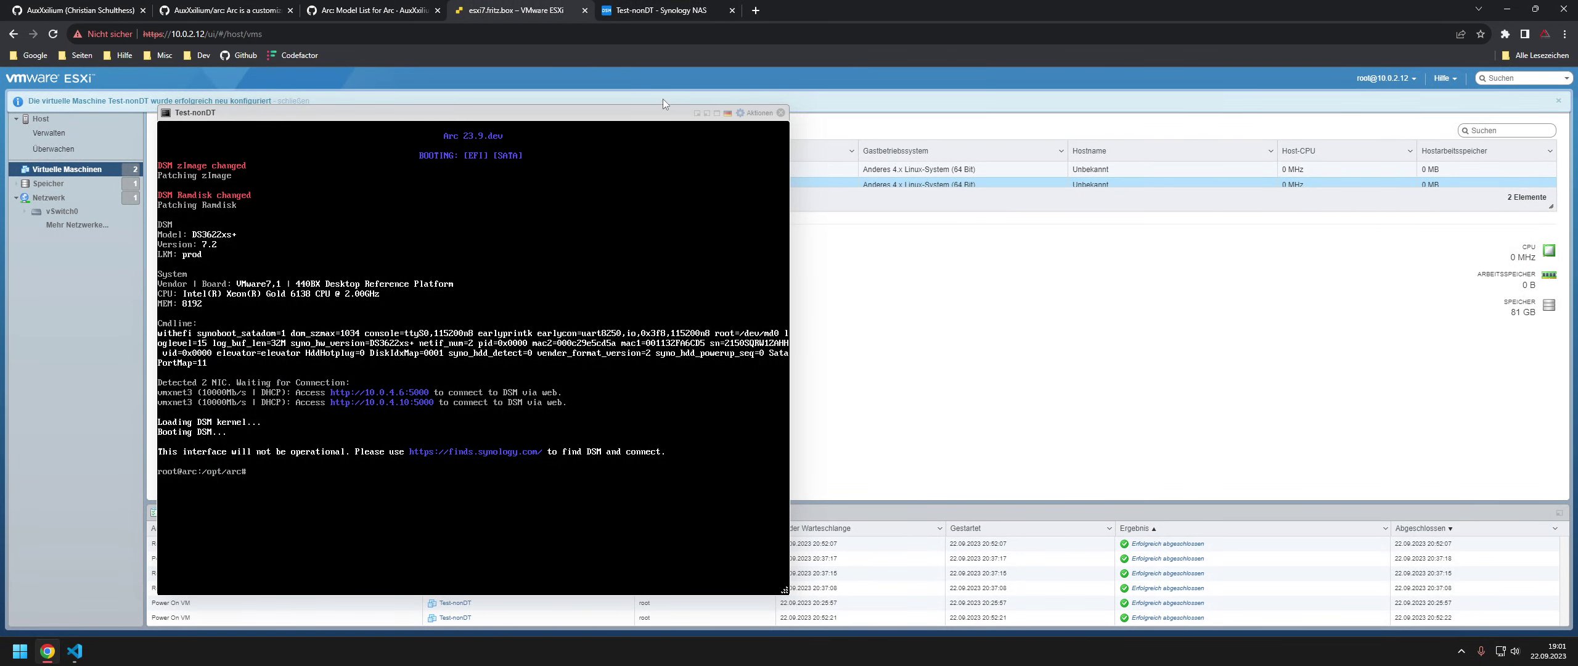
{"action": "left_click", "coordinate": [663, 10]}
{"action": "left_click", "coordinate": [531, 14]}
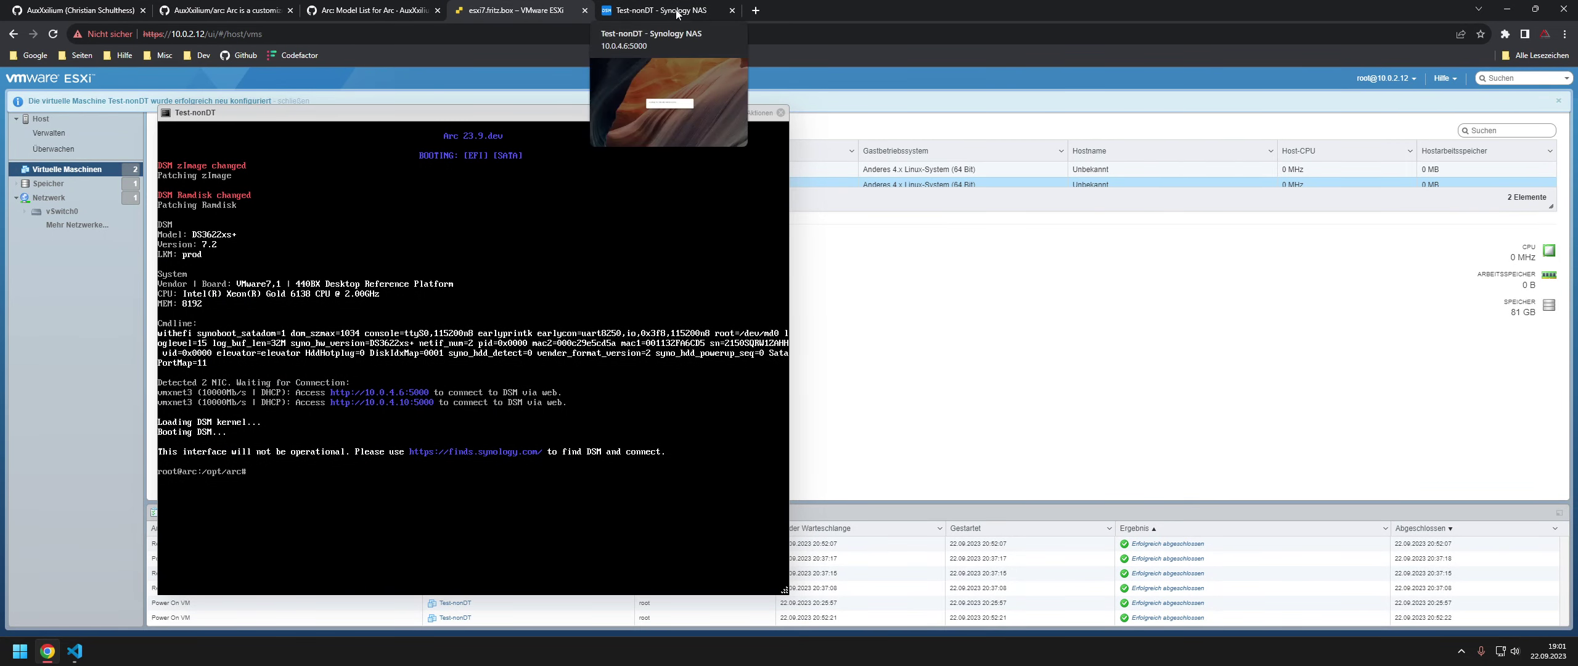
- Power Test-nonDT back on in ESXi and boot it into the Arc loader's configuration menu
{"action": "left_click", "coordinate": [781, 113]}
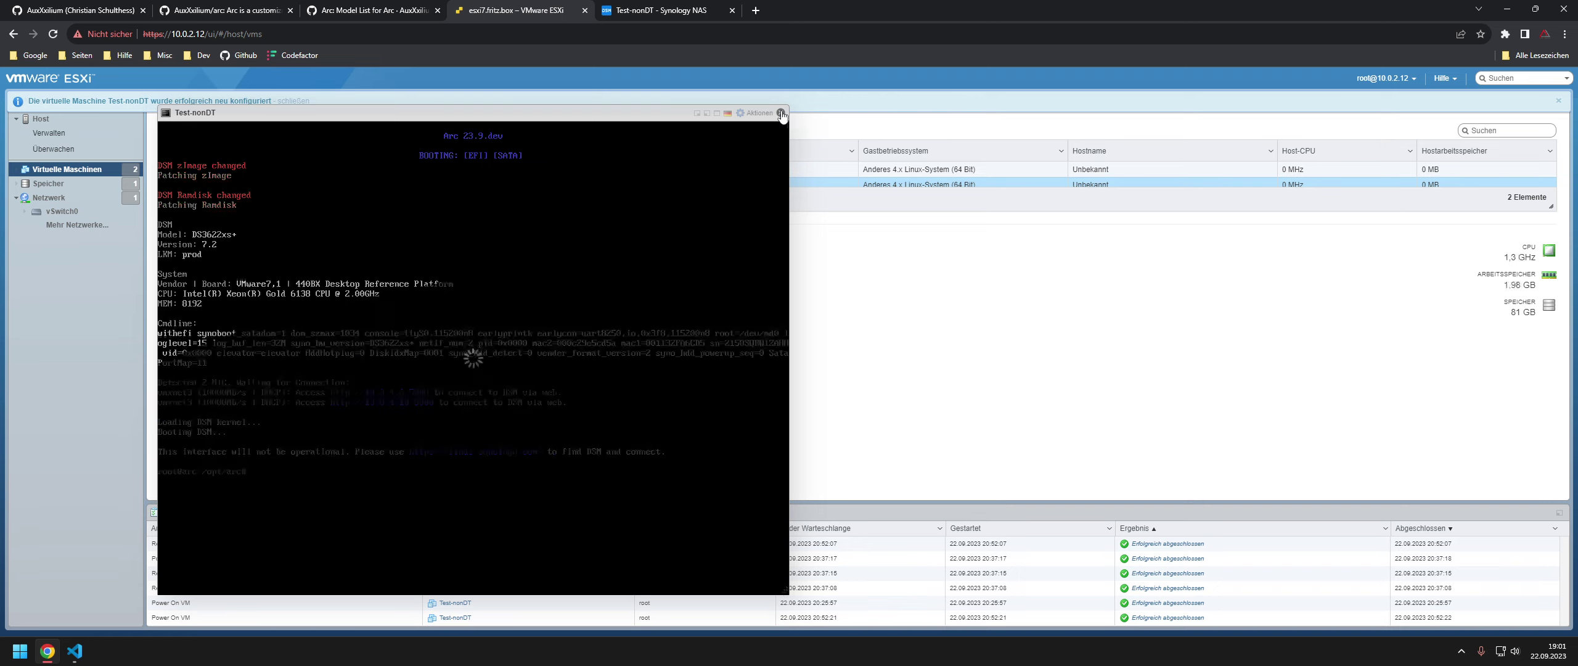
{"action": "left_click", "coordinate": [296, 337]}
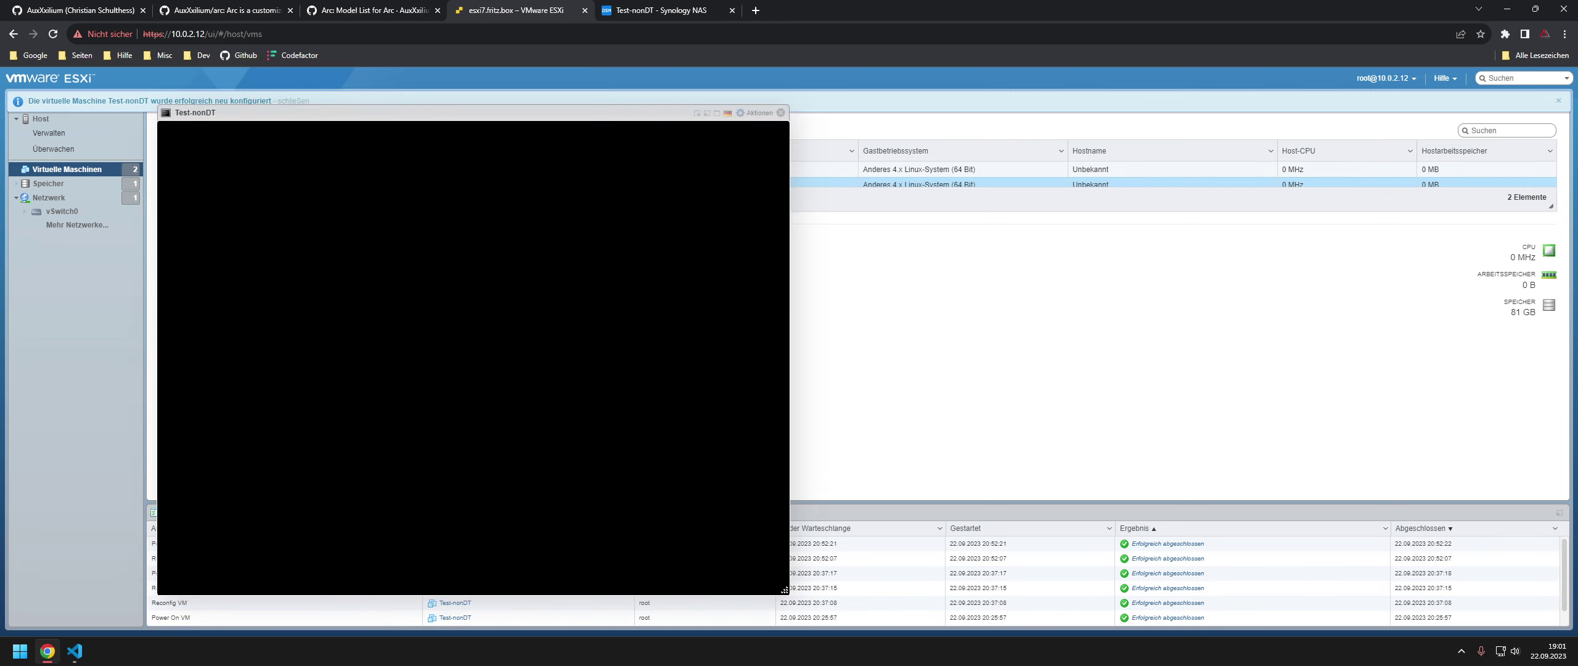
{"action": "key", "text": "Down"}
{"action": "key", "text": "Down"}
{"action": "key", "text": "Down"}
{"action": "key", "text": "Up"}
{"action": "key", "text": "Return"}
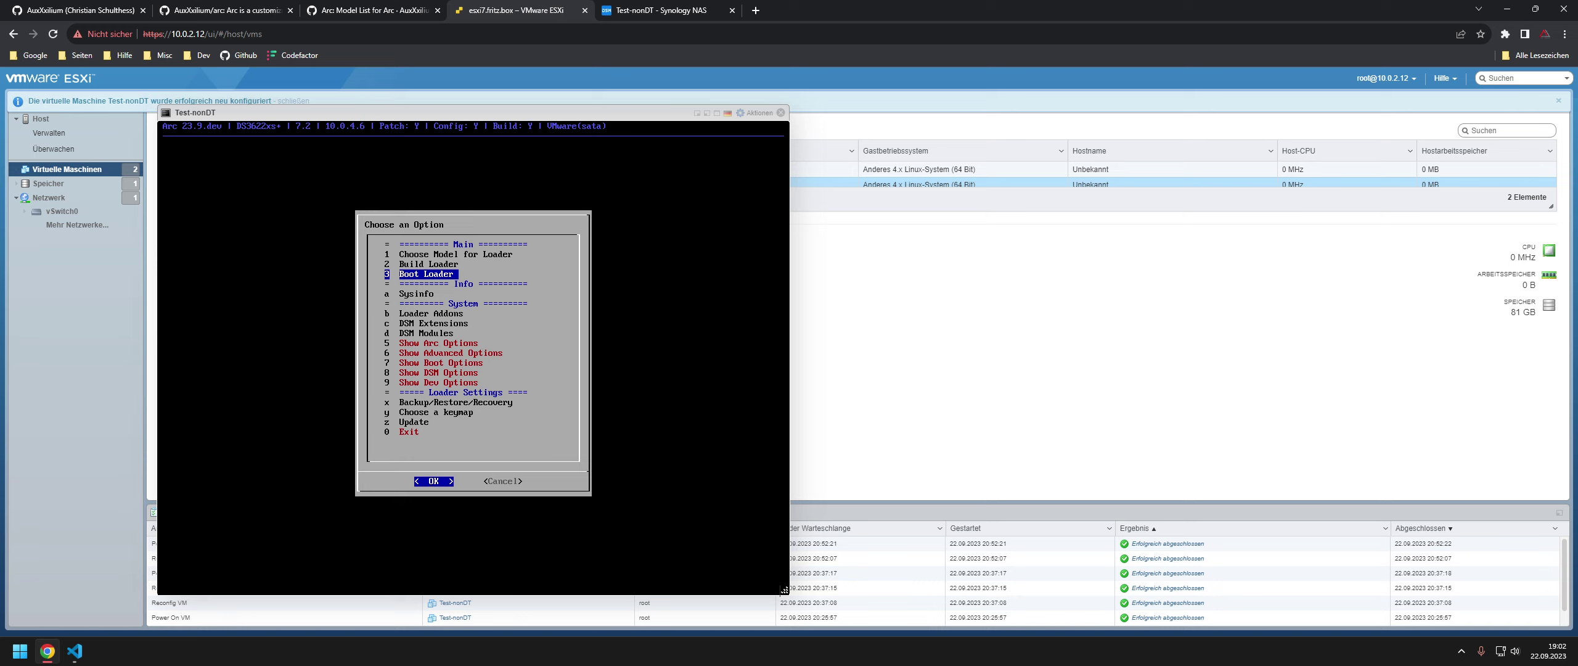
{"action": "key", "text": "Down"}
{"action": "key", "text": "Down"}
{"action": "key", "text": "Down"}
{"action": "key", "text": "Down"}
{"action": "key", "text": "Down"}
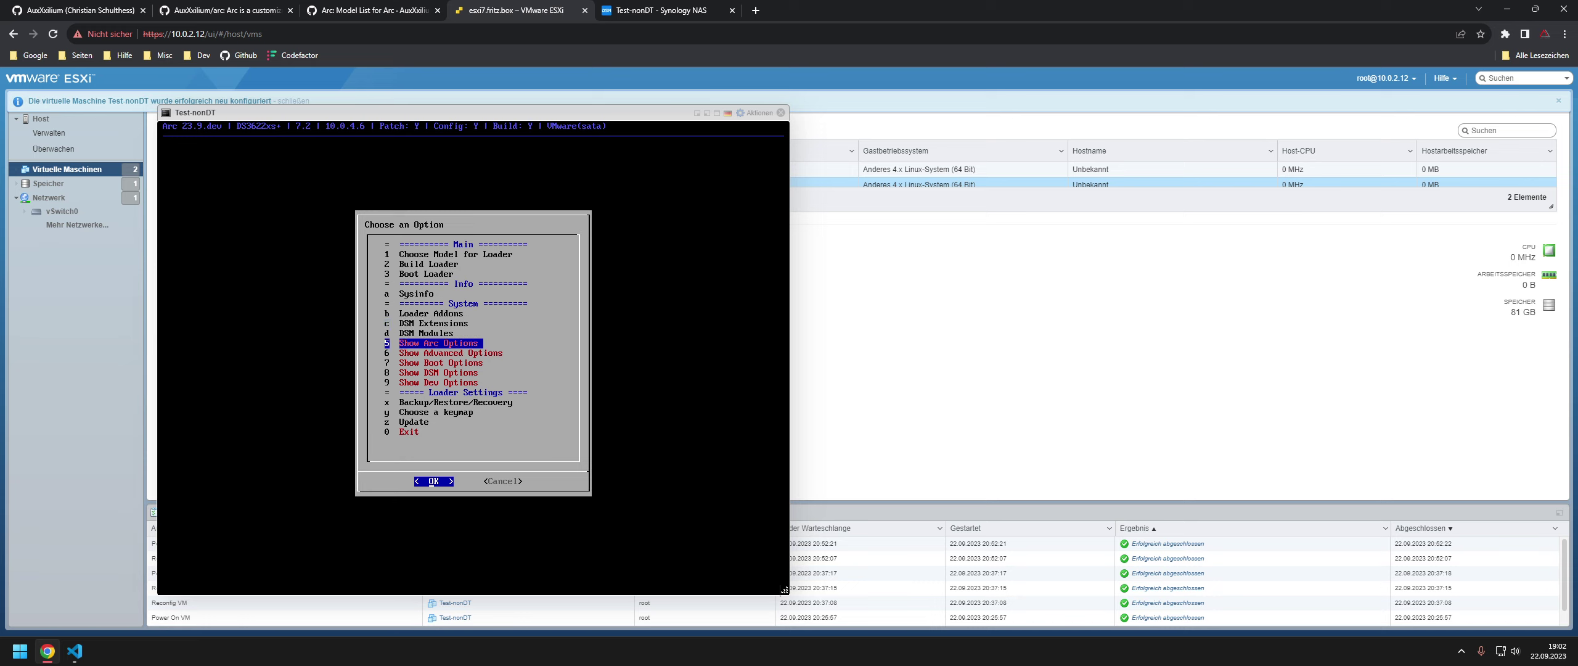
{"action": "key", "text": "Return"}
{"action": "key", "text": "Down"}
{"action": "key", "text": "Down"}
{"action": "key", "text": "Down"}
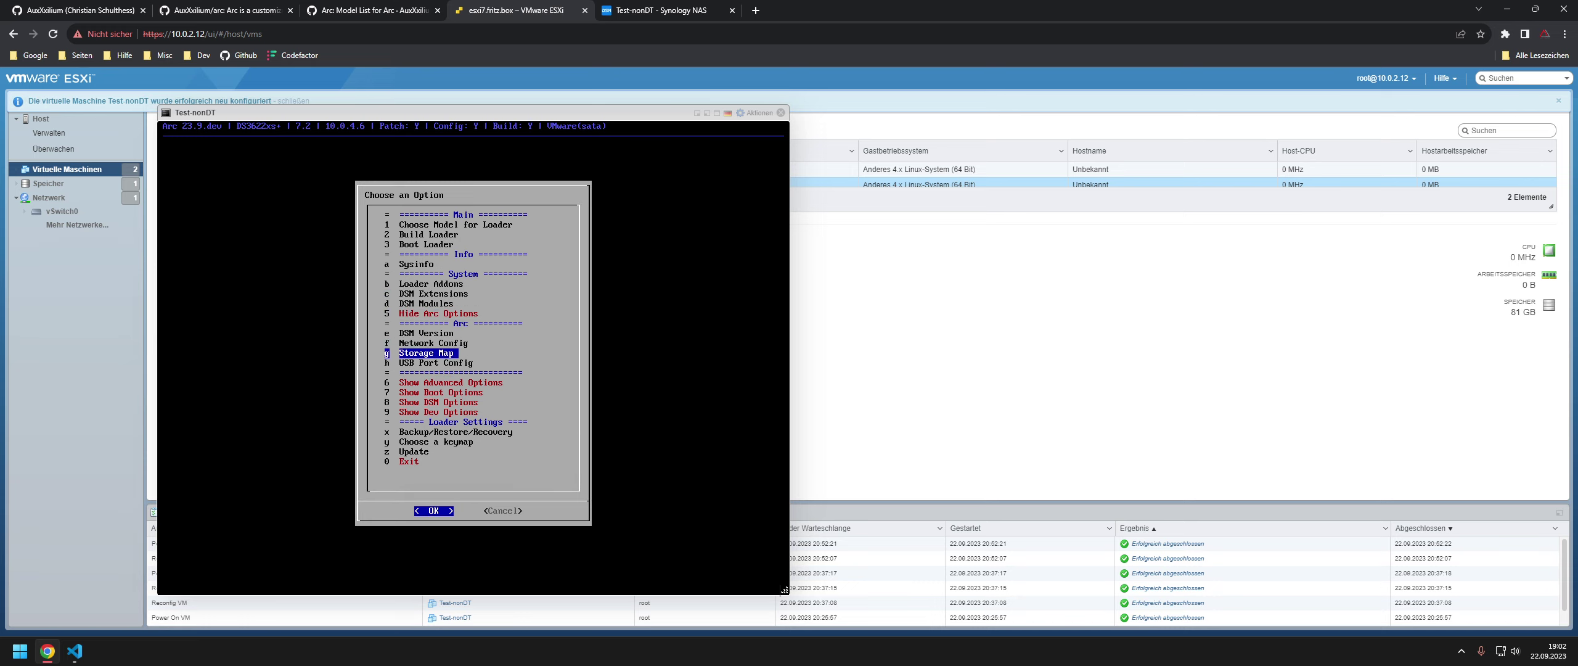
{"action": "key", "text": "Up"}
{"action": "key", "text": "Up"}
{"action": "key", "text": "Up"}
{"action": "key", "text": "Return"}
- Show the DSM options in the Arc loader, open Static IP Settings, and agree to change the eth0 configuration
{"action": "key", "text": "Down"}
{"action": "key", "text": "Down"}
{"action": "key", "text": "Up"}
{"action": "key", "text": "Down"}
{"action": "key", "text": "Down"}
{"action": "key", "text": "Return"}
{"action": "key", "text": "Down"}
{"action": "key", "text": "Down"}
{"action": "key", "text": "Down"}
{"action": "key", "text": "Down"}
{"action": "key", "text": "Return"}
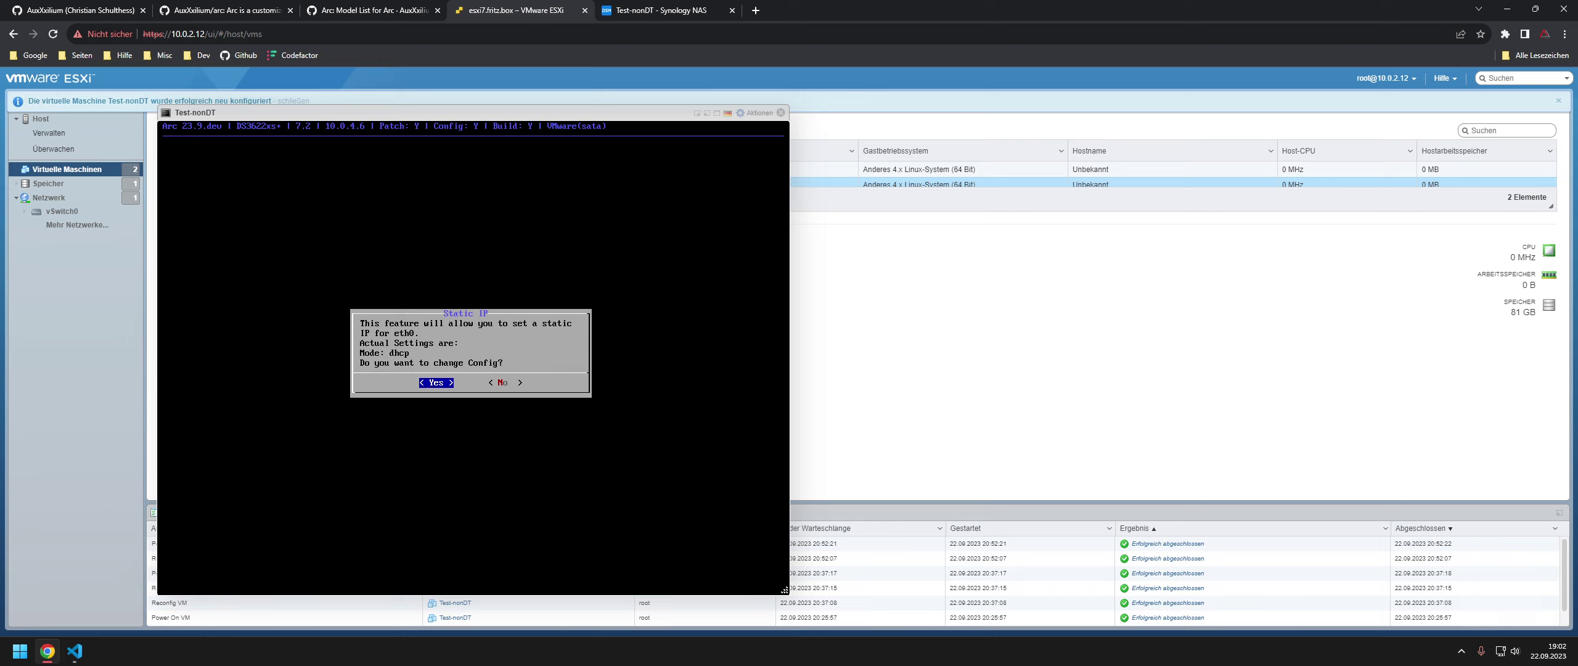
{"action": "key", "text": "Return"}
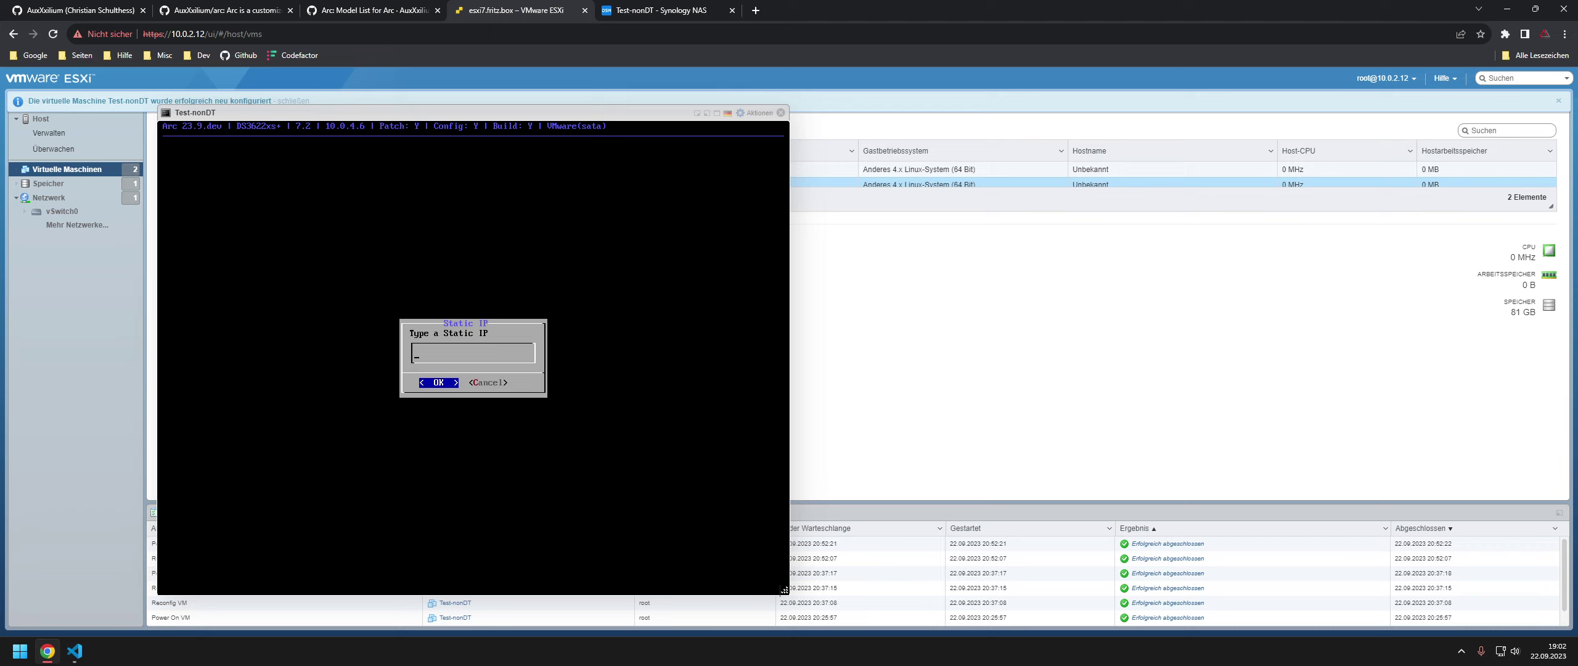
- Set the static IP to 10.0.4.10 with netmask 255.255.0.0 and apply the configuration
{"action": "type", "text": "10.0.4.10"}
{"action": "key", "text": "Return"}
{"action": "type", "text": "255.255.0.0"}
{"action": "key", "text": "Return"}
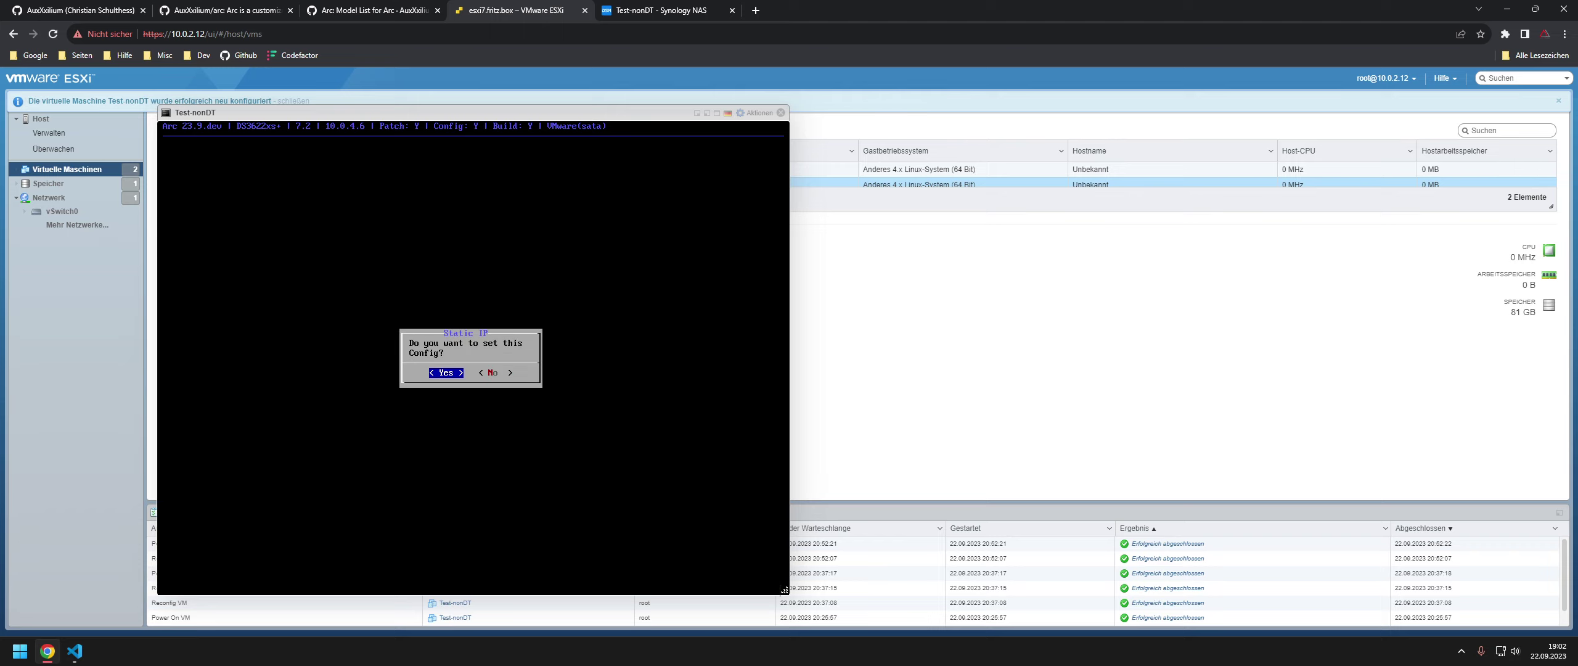
{"action": "key", "text": "Return"}
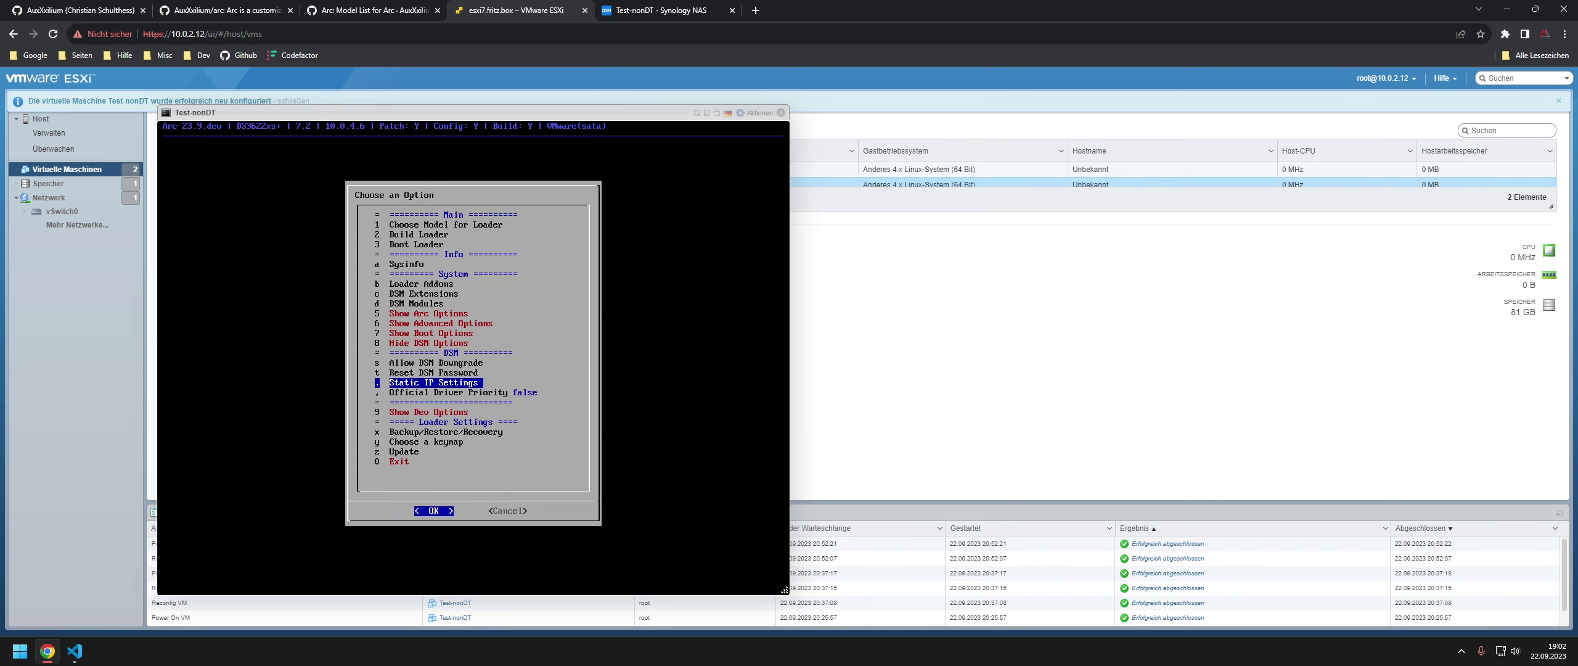
- Boot the loader from the Arc main options
{"action": "key", "text": "Up"}
{"action": "key", "text": "Up"}
{"action": "key", "text": "Up"}
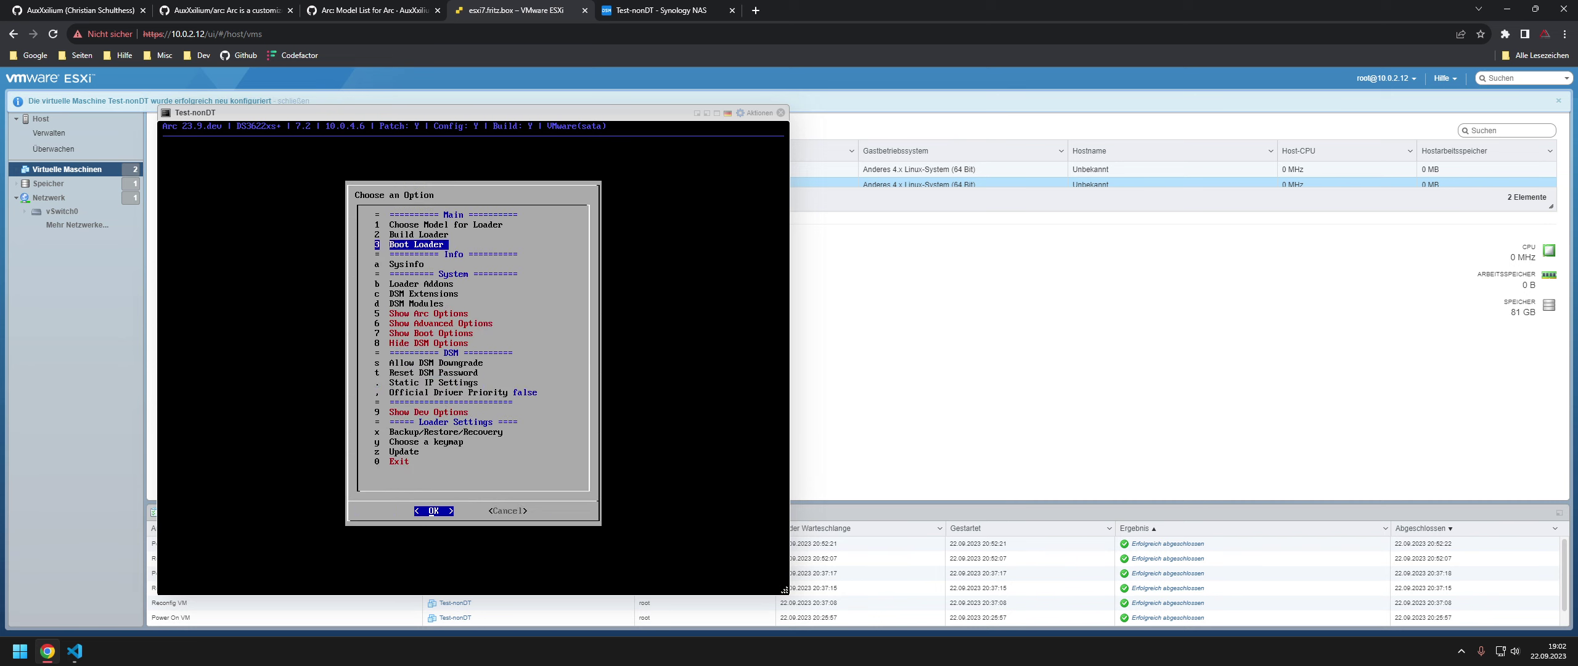
{"action": "key", "text": "Return"}
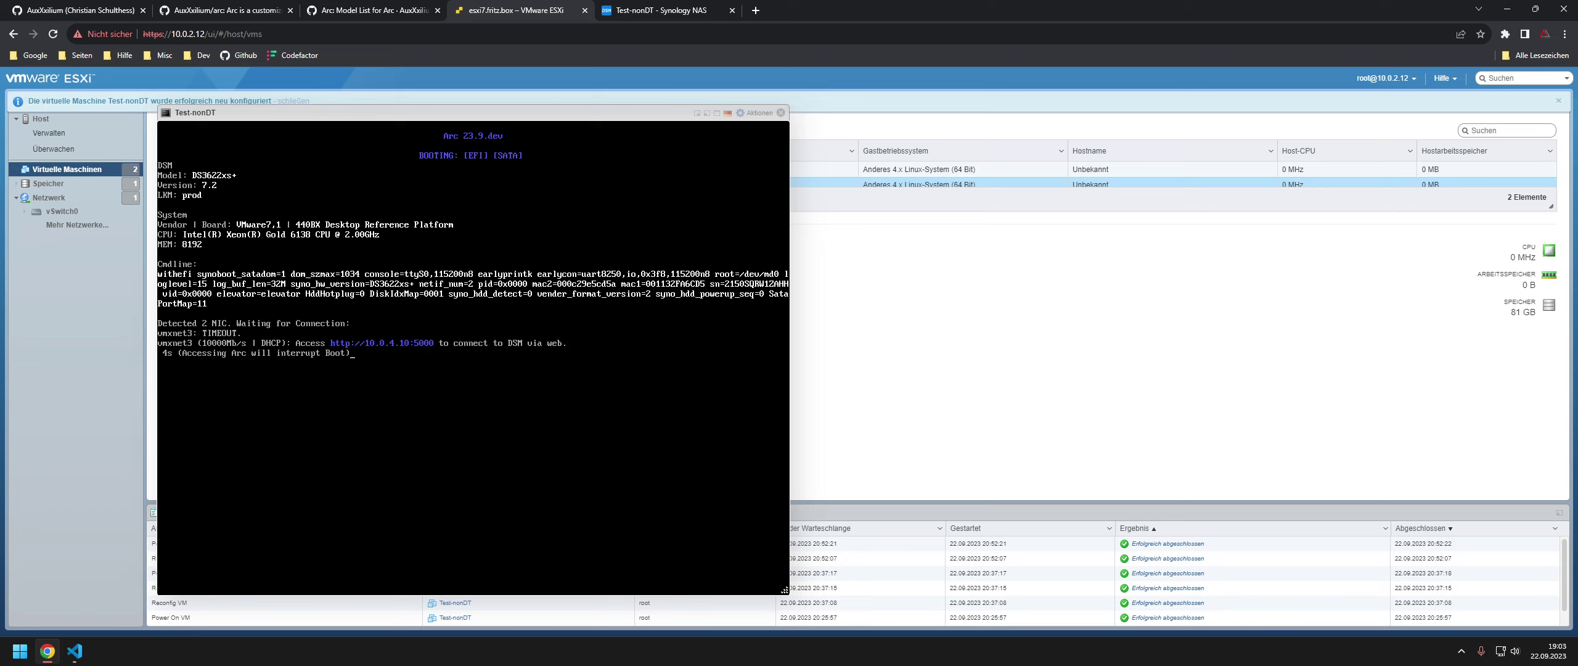
- Reset the Test-nonDT virtual machine through its power options and confirm the restart
{"action": "left_click", "coordinate": [759, 113]}
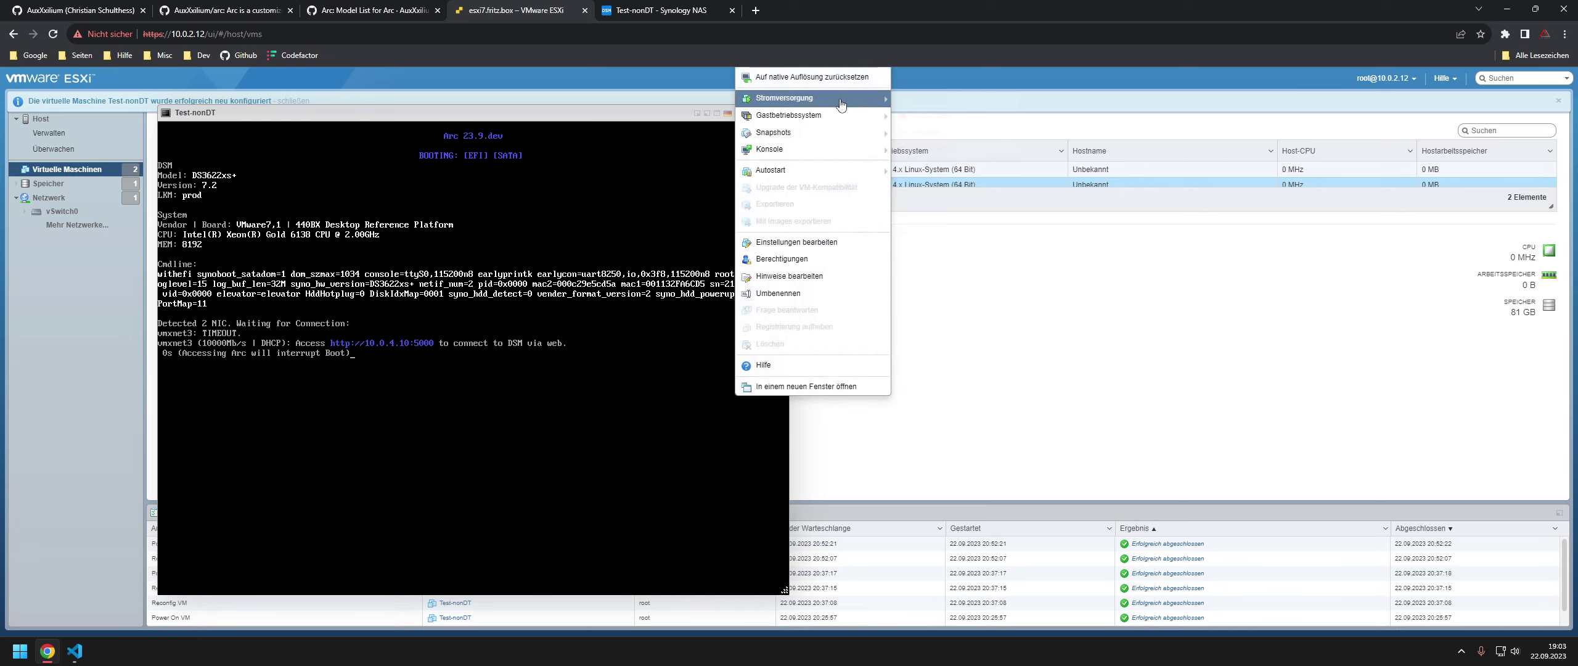
{"action": "mouse_move", "coordinate": [802, 98]}
{"action": "left_click", "coordinate": [952, 149]}
{"action": "key", "text": "Return"}
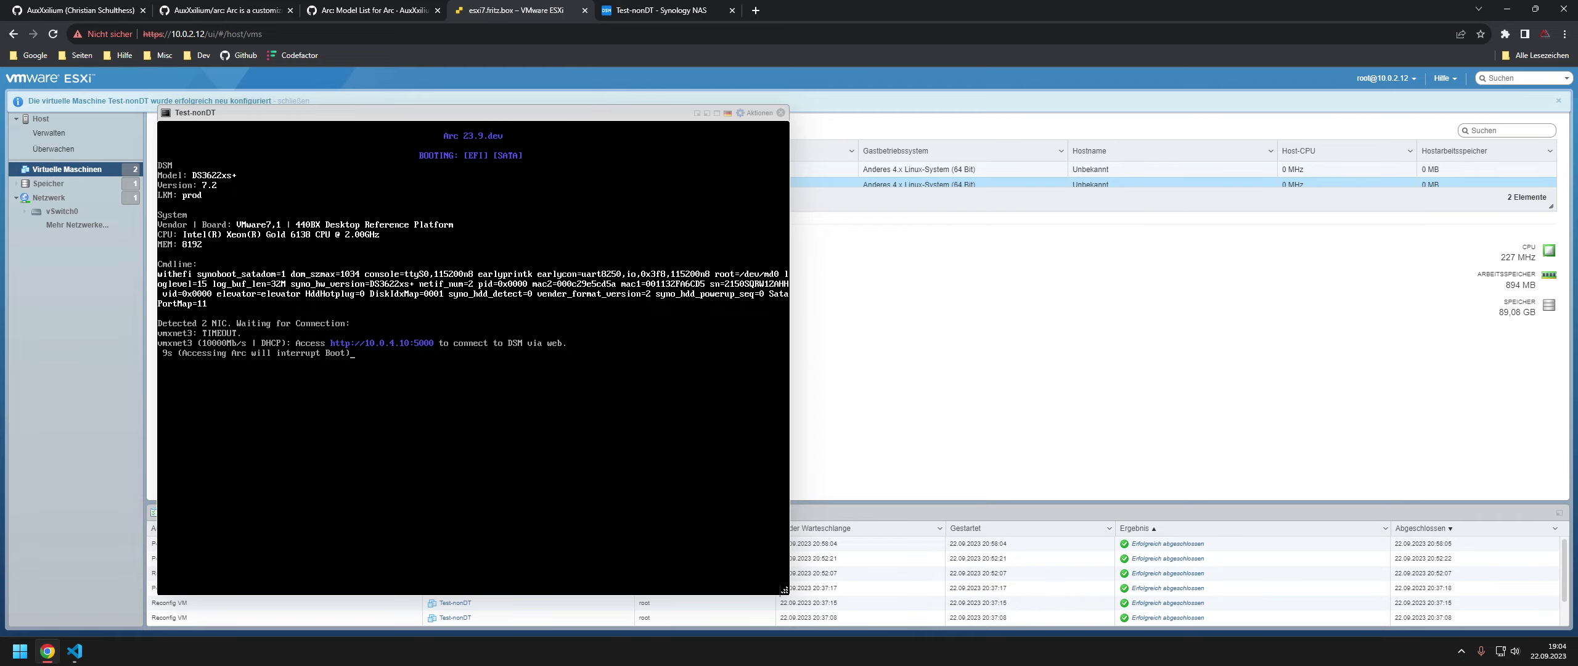
- Switch to Visual Studio Code and examine how boot.sh detects network connections and handles the static IP
{"action": "key", "text": "alt+Tab"}
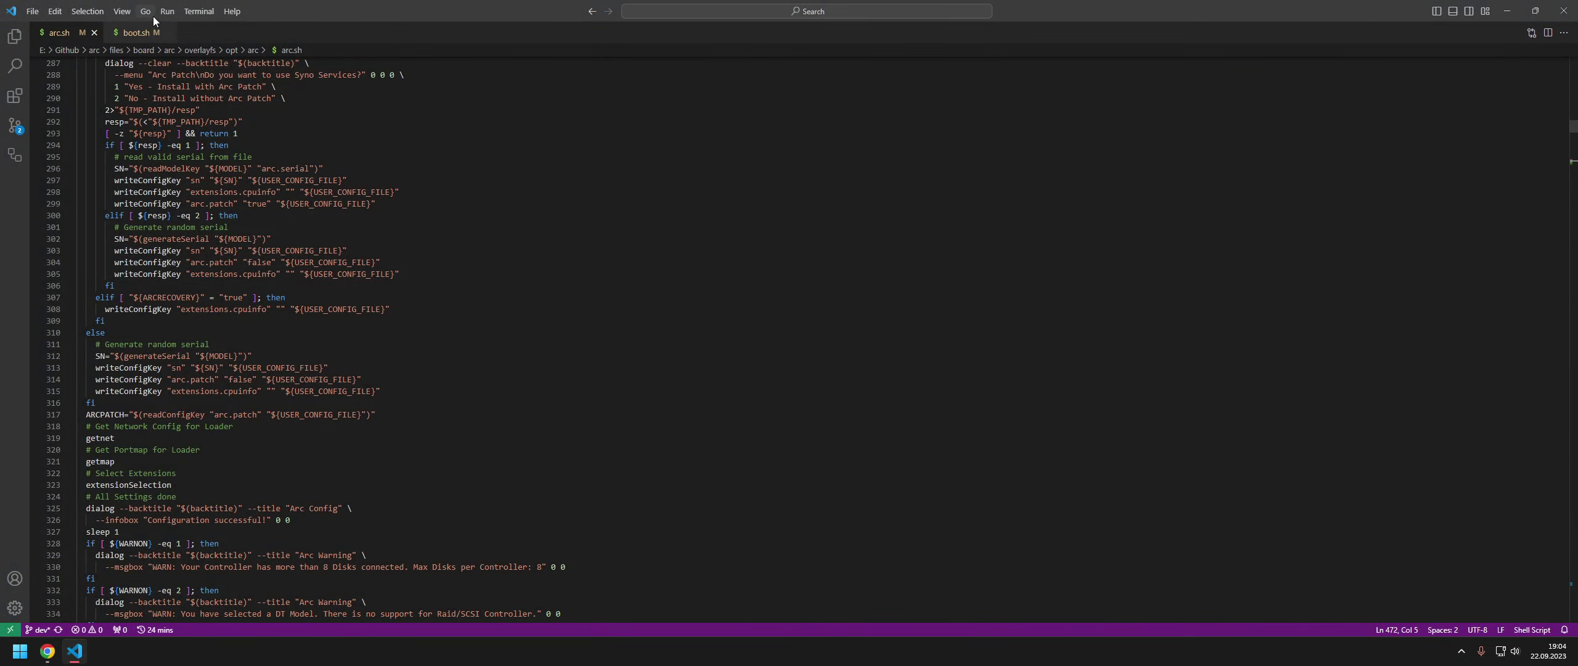
{"action": "left_click", "coordinate": [136, 34]}
{"action": "scroll", "coordinate": [370, 339], "scroll_direction": "down", "scroll_amount": 10}
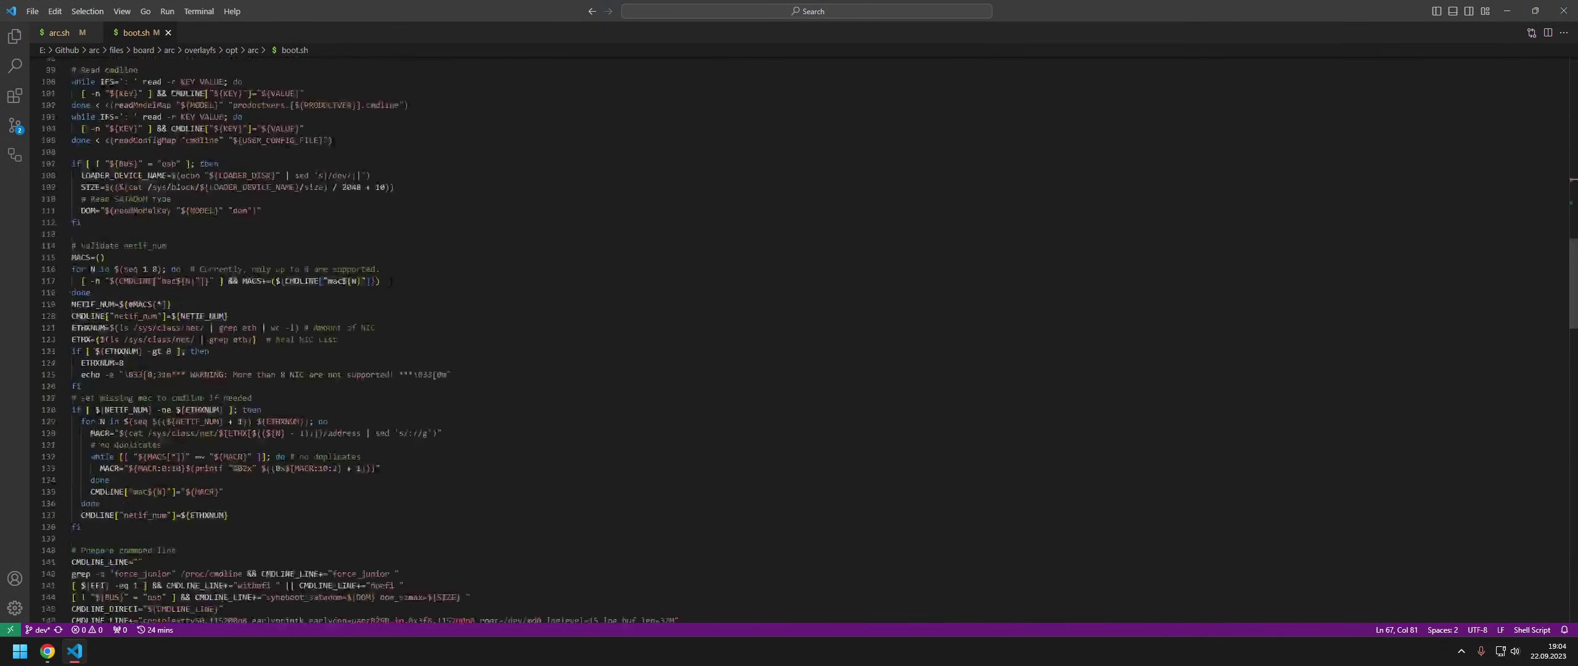
{"action": "scroll", "coordinate": [208, 397], "scroll_direction": "down", "scroll_amount": 5}
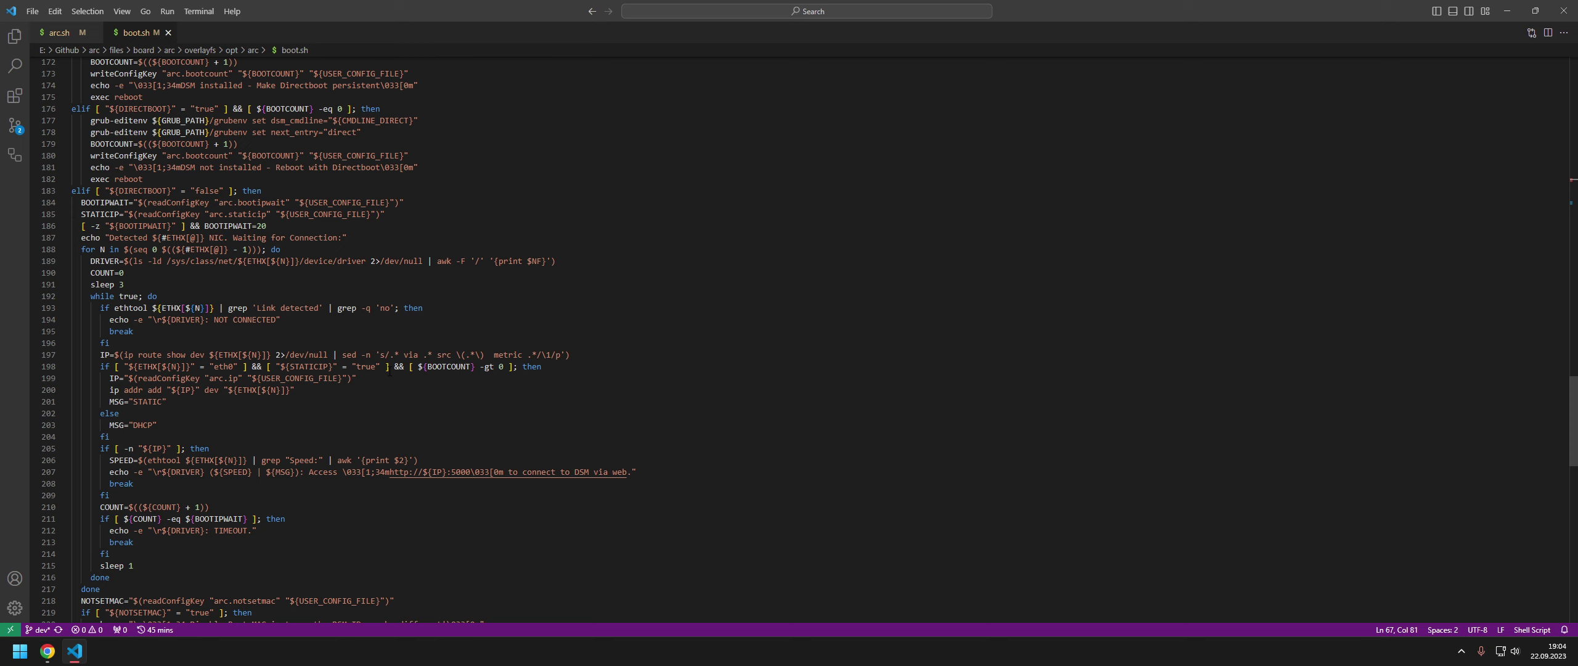
- Search arc.sh for "staticip" and step through the matches to the staticIPMenu function
{"action": "left_click", "coordinate": [59, 32]}
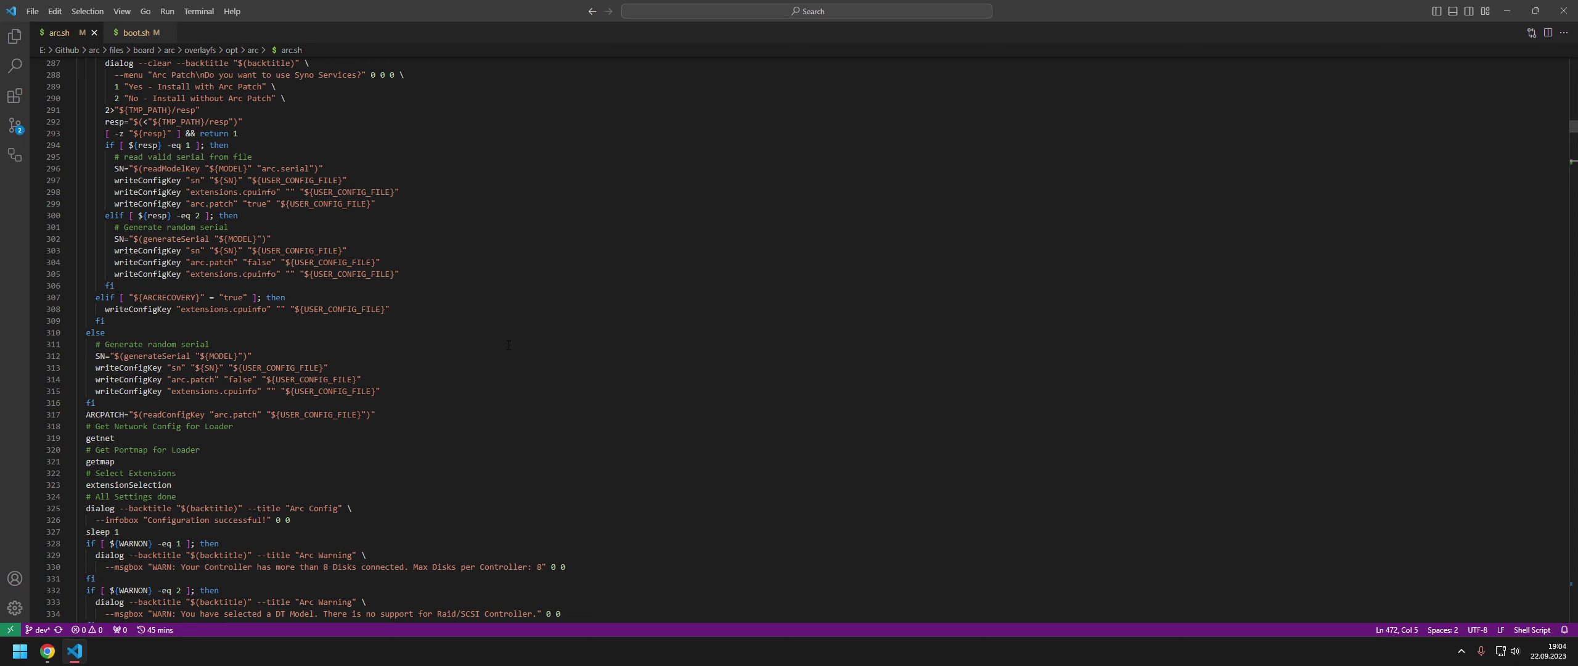
{"action": "key", "text": "ctrl+f"}
{"action": "type", "text": "stat"}
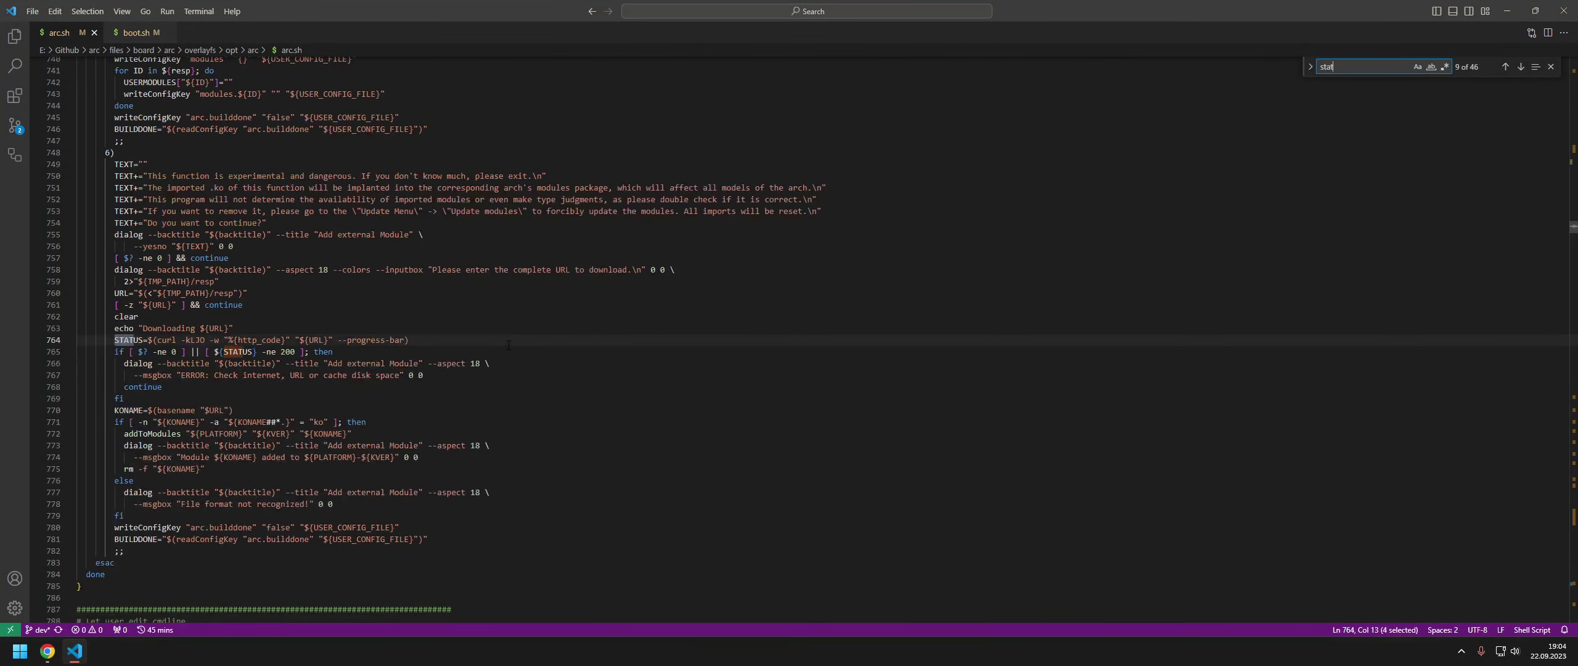
{"action": "type", "text": "ic"}
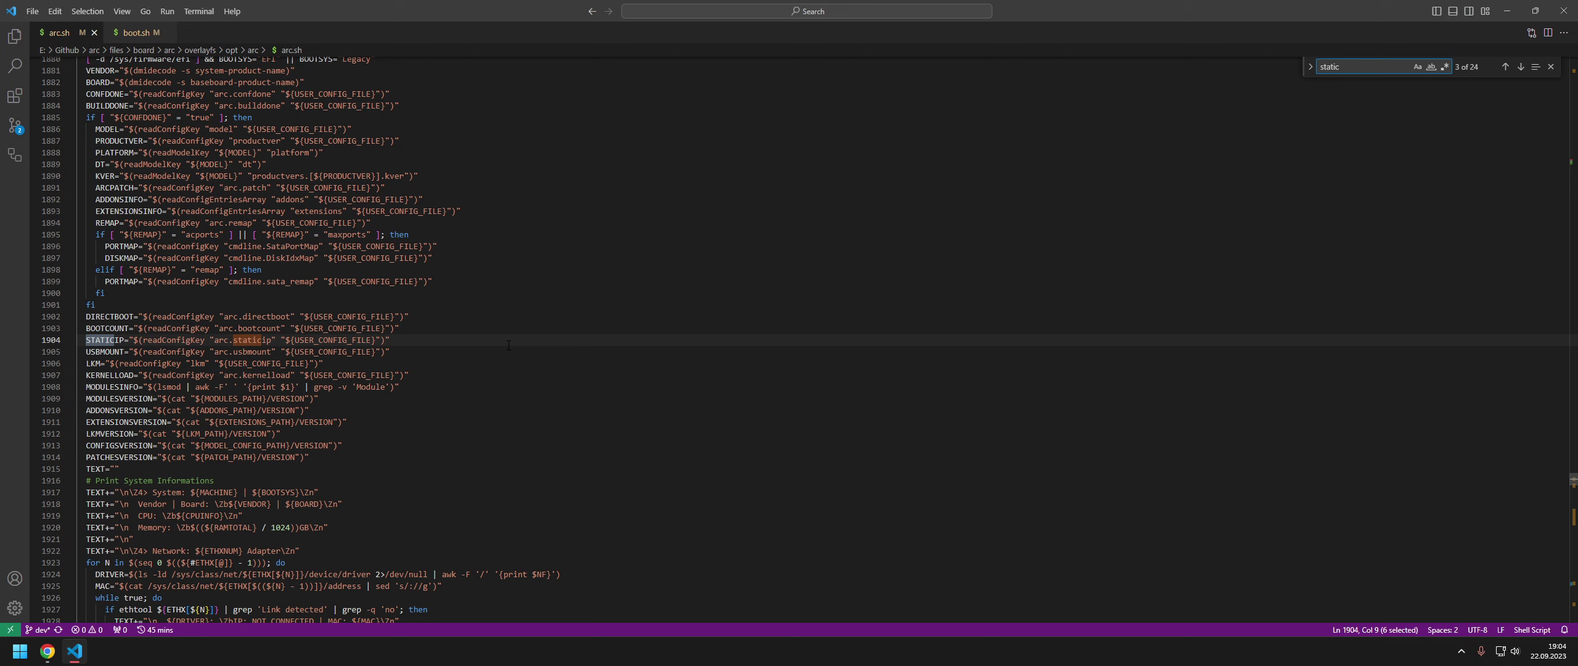
{"action": "type", "text": "ip"}
{"action": "key", "text": "Return"}
{"action": "key", "text": "Return"}
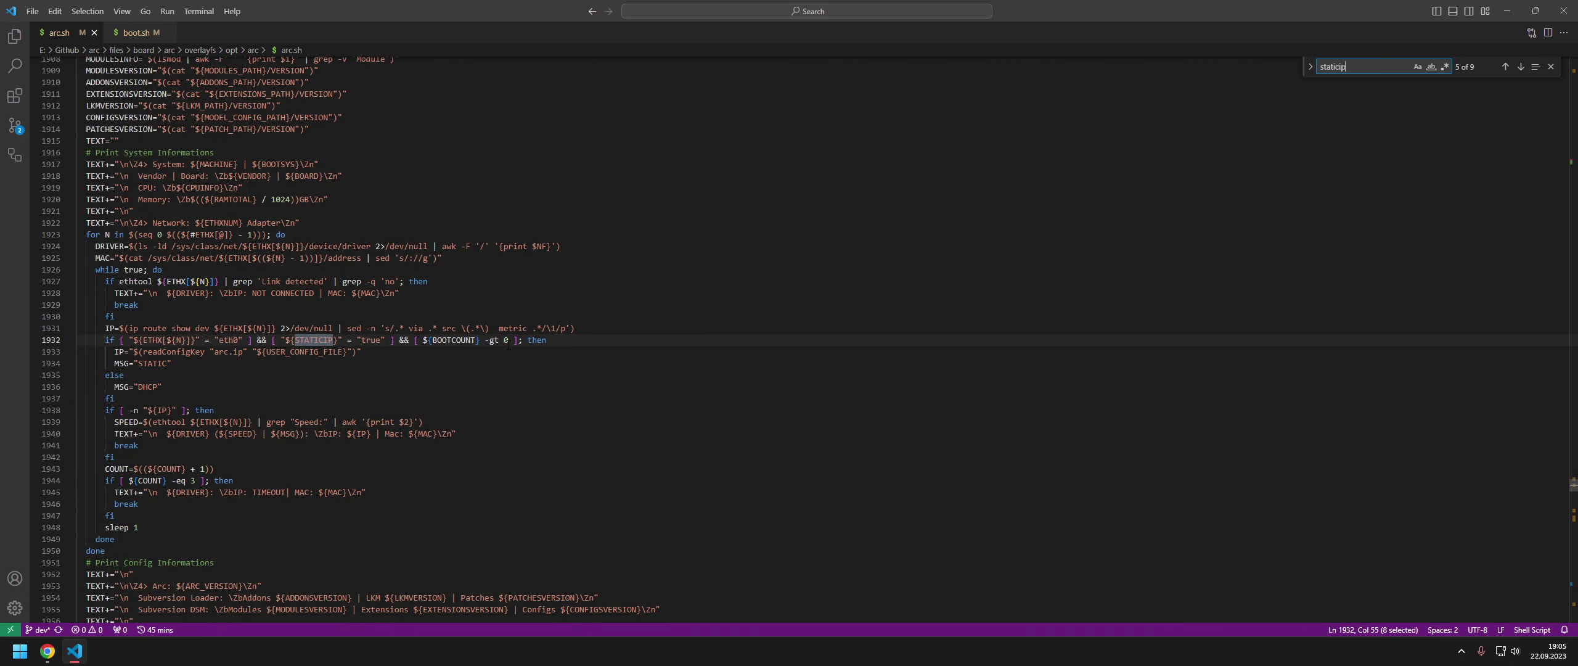
{"action": "key", "text": "Return"}
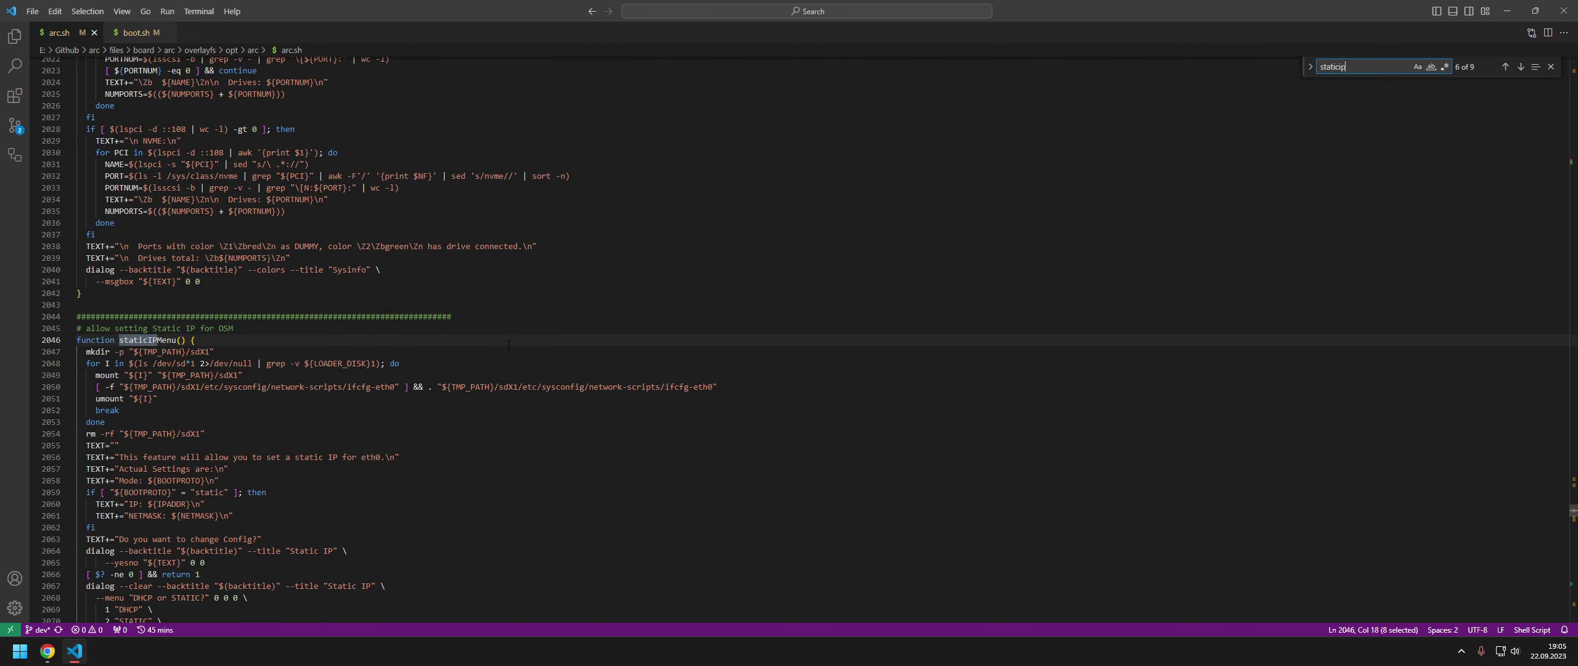
- Read the staticIPMenu function in arc.sh through to its end
{"action": "scroll", "coordinate": [509, 345], "scroll_direction": "down", "scroll_amount": 1}
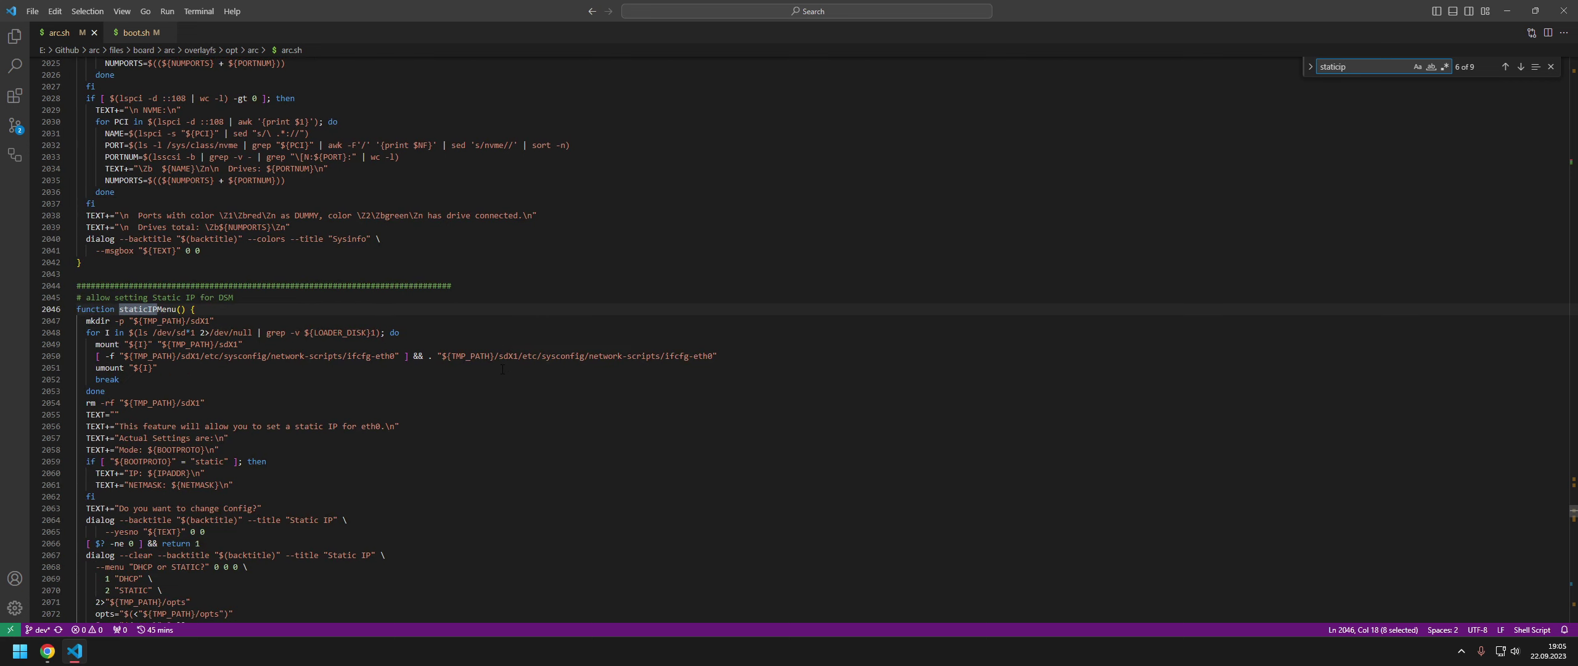
{"action": "scroll", "coordinate": [502, 368], "scroll_direction": "down", "scroll_amount": 9}
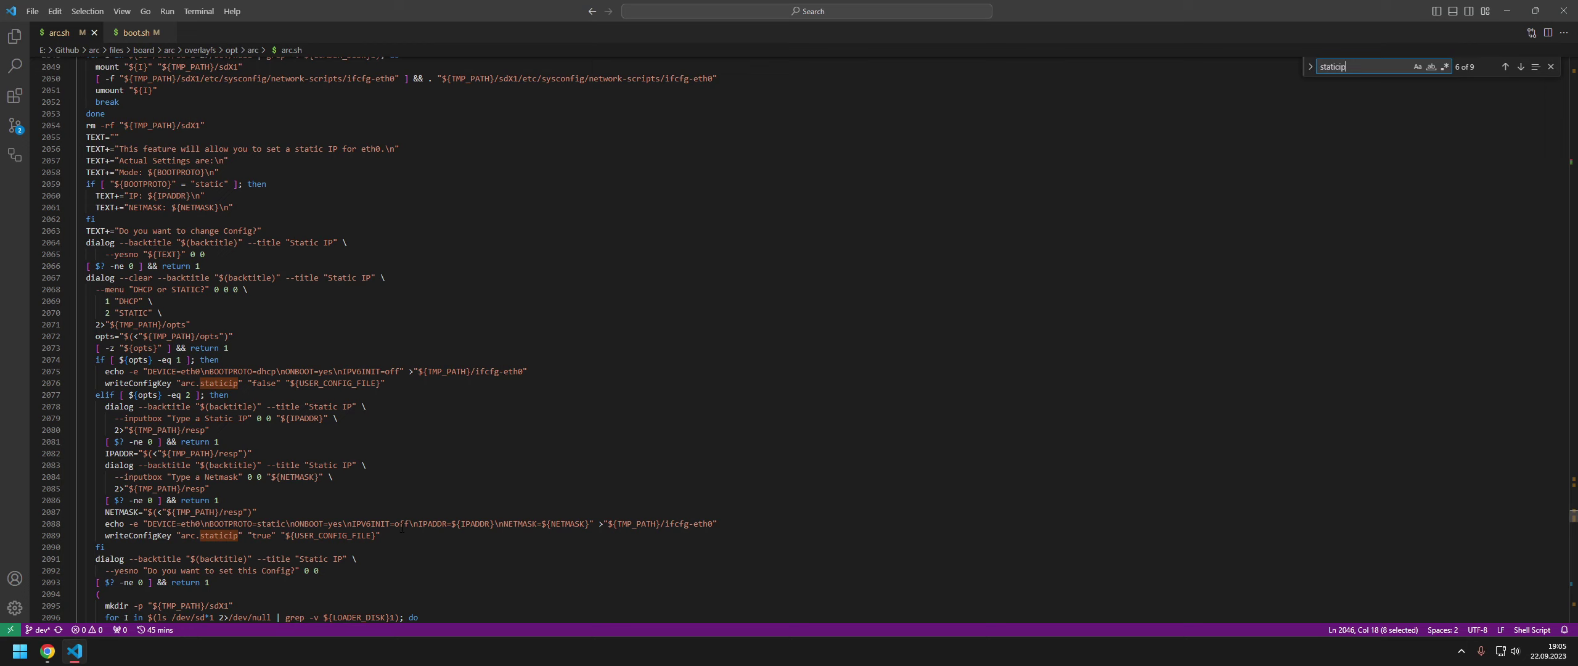
{"action": "scroll", "coordinate": [402, 528], "scroll_direction": "down", "scroll_amount": 2}
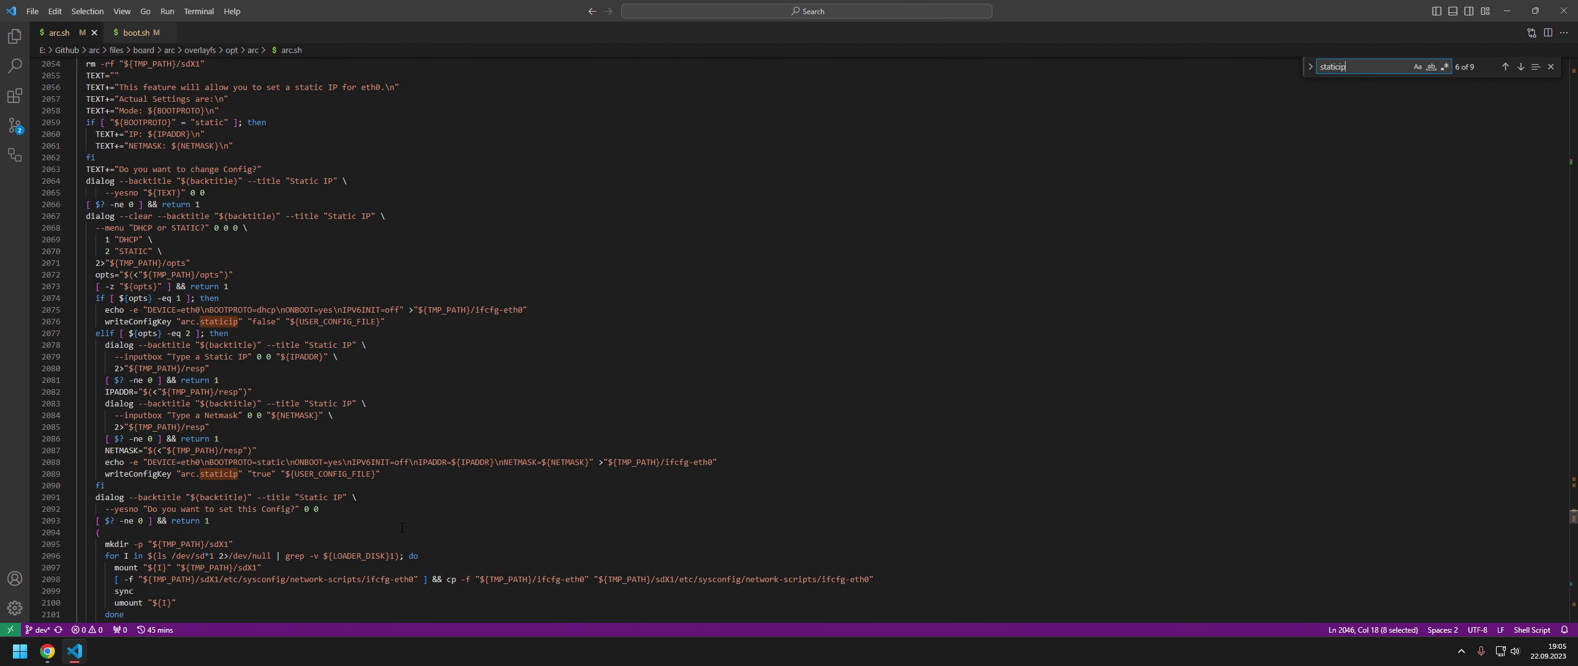
{"action": "scroll", "coordinate": [402, 528], "scroll_direction": "down", "scroll_amount": 4}
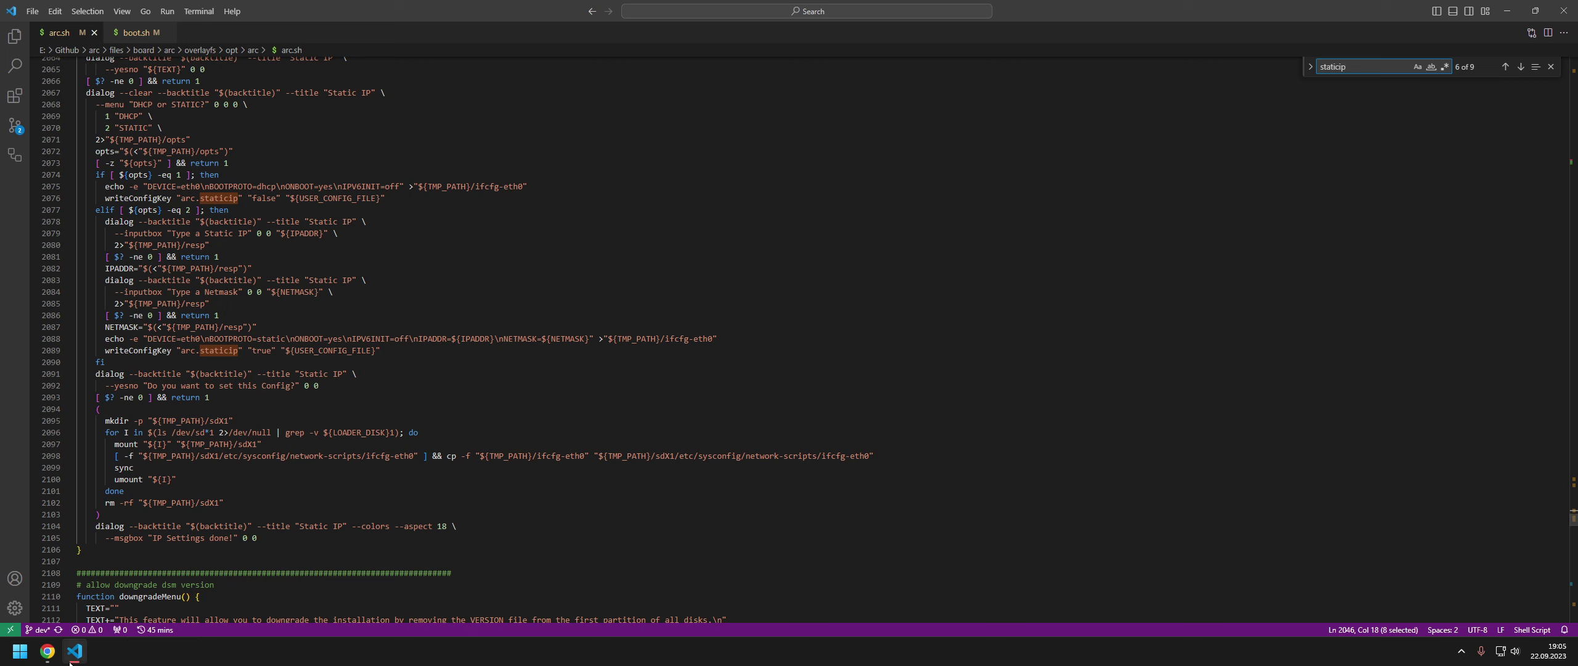
- Switch to Chrome and open 10.0.4.101 in a new tab
{"action": "key", "text": "alt+Tab"}
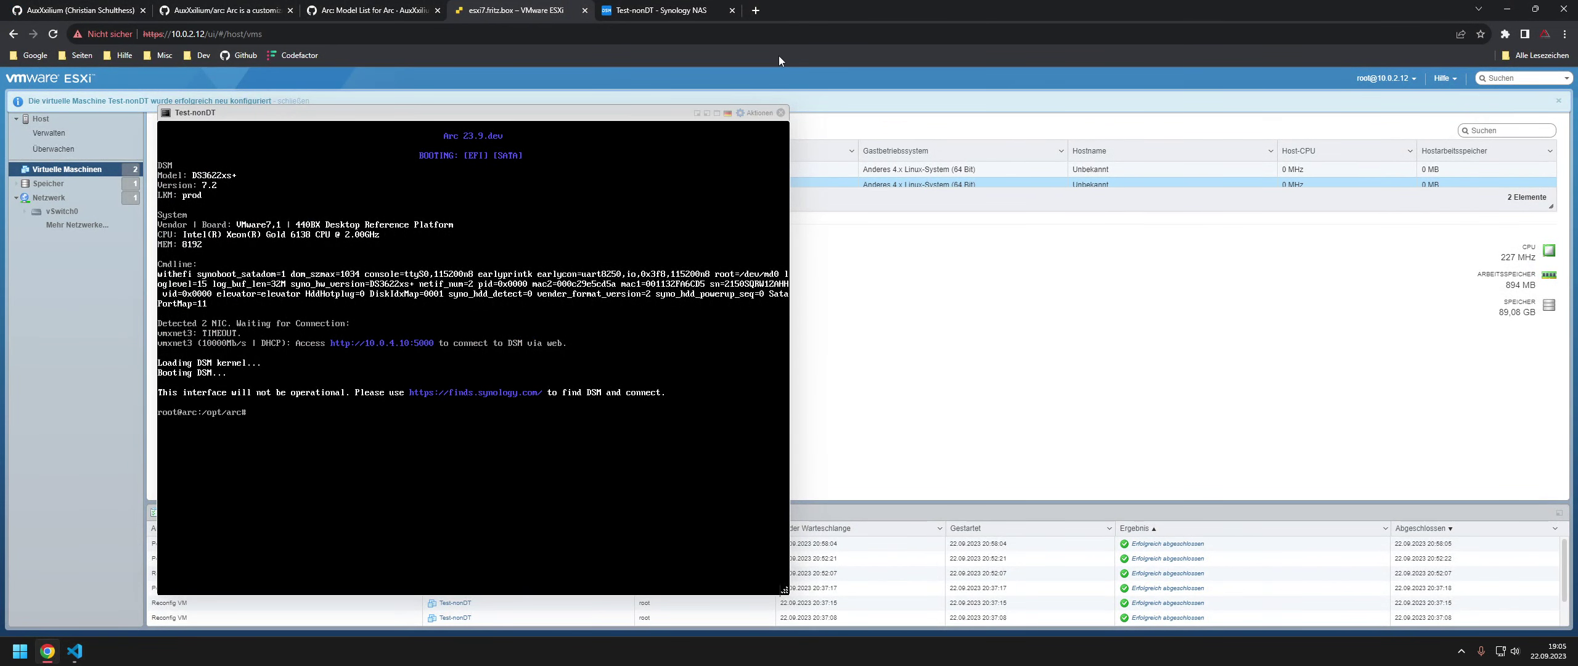
{"action": "left_click", "coordinate": [668, 10]}
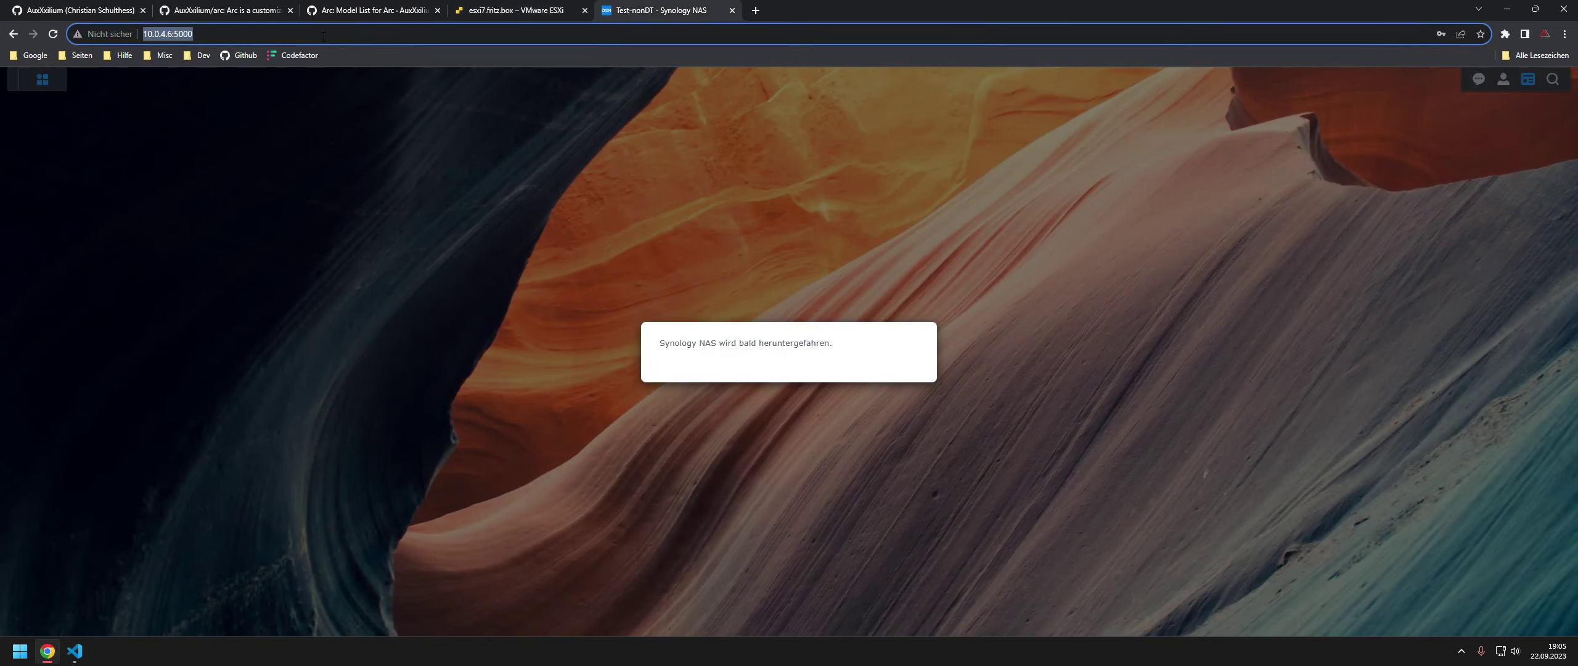
{"action": "left_click", "coordinate": [754, 11]}
{"action": "type", "text": "10.0"}
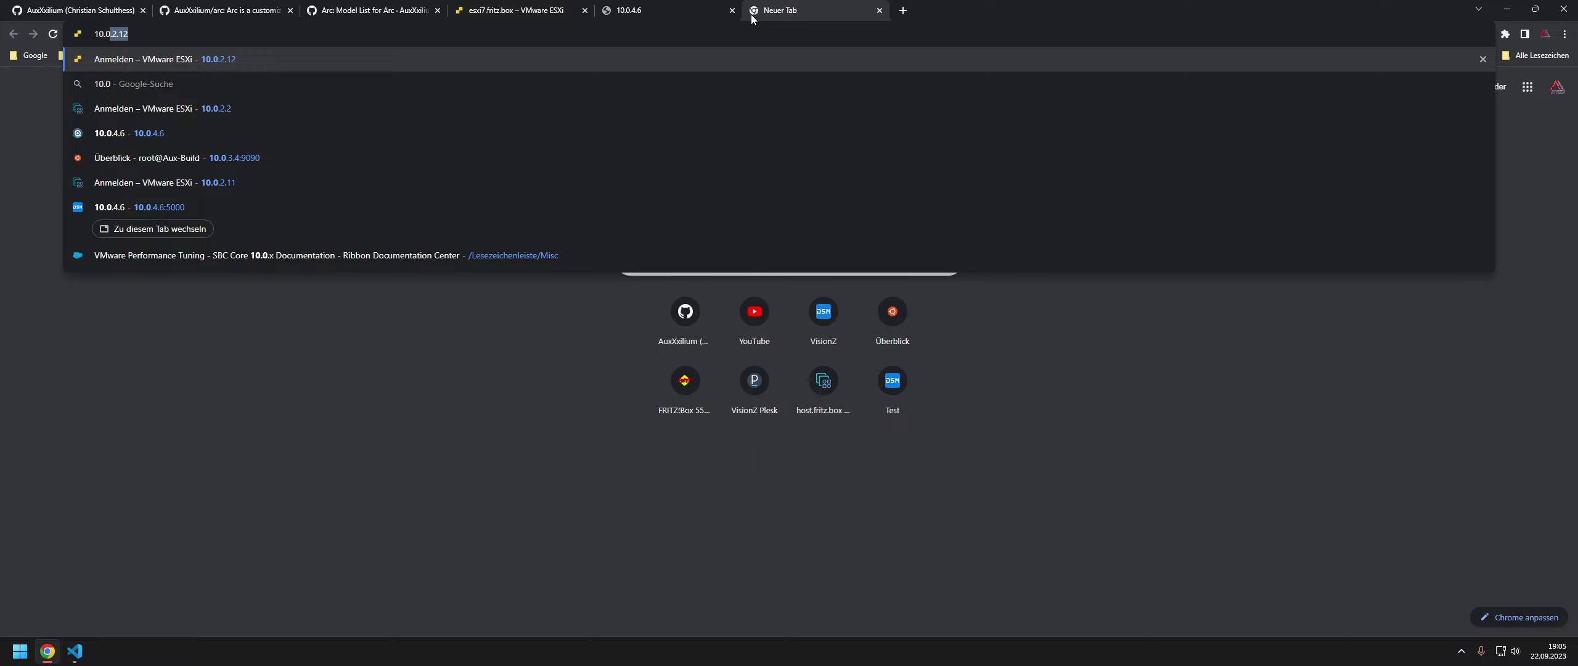
{"action": "type", "text": ".4.101"}
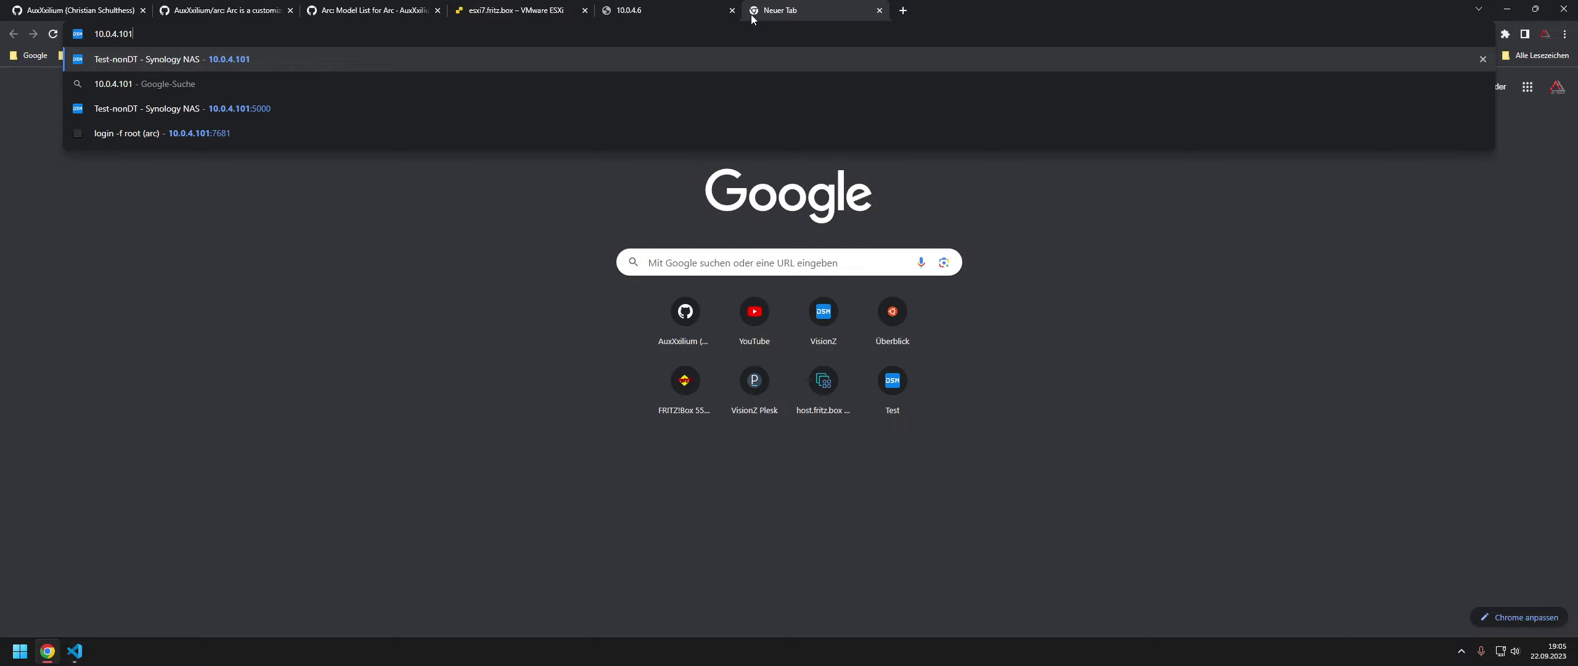
{"action": "key", "text": "Return"}
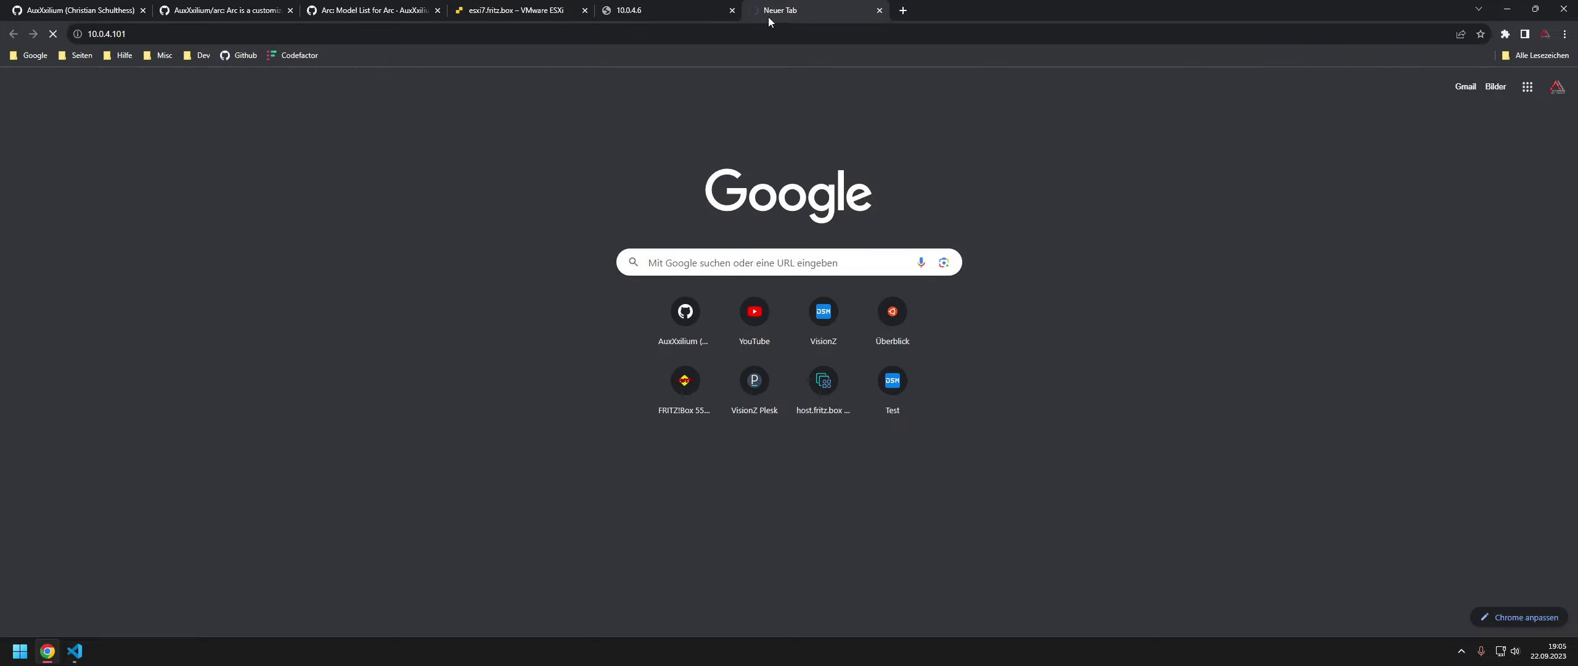
- Open the DSM sign-in page at 10.0.4.10 in another new tab
{"action": "left_click", "coordinate": [678, 19]}
{"action": "left_click", "coordinate": [799, 17]}
{"action": "left_click", "coordinate": [903, 9]}
{"action": "type", "text": "10.0.4.10"}
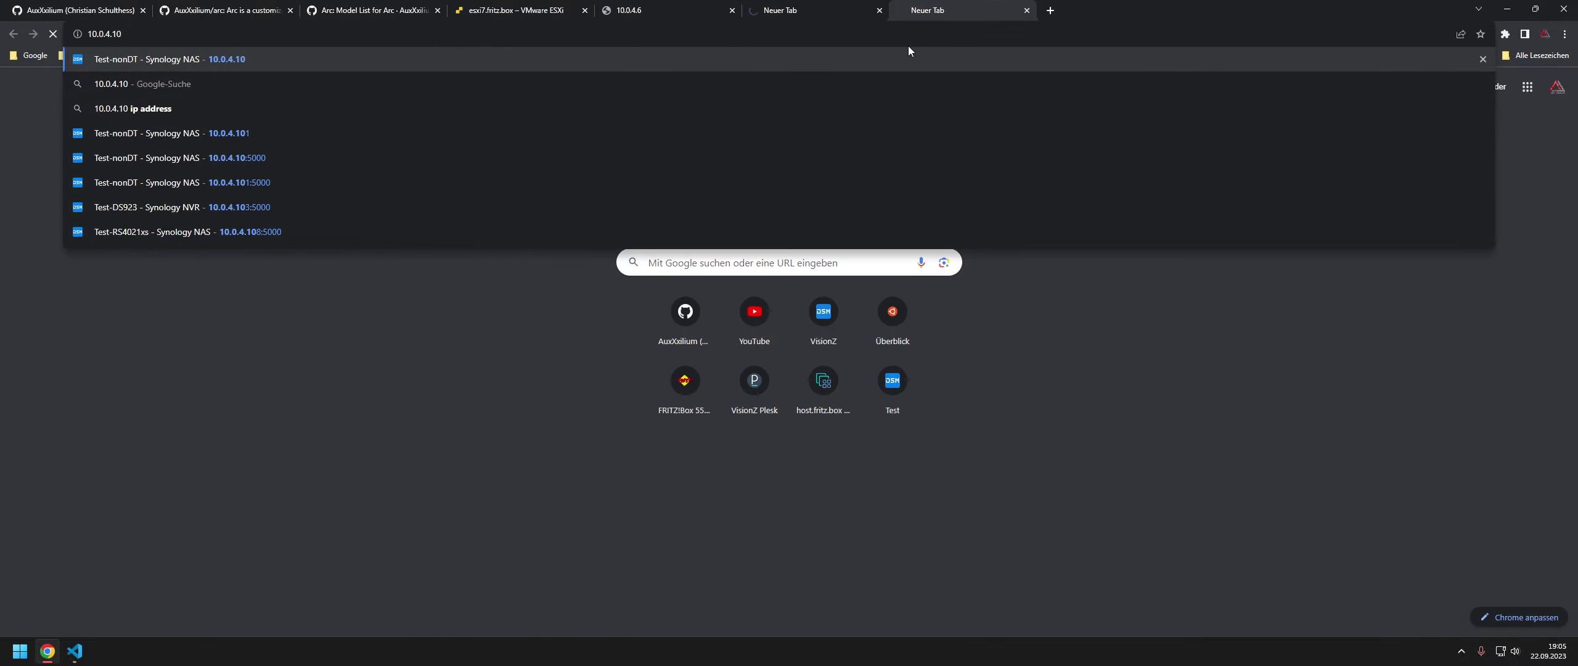
{"action": "key", "text": "Return"}
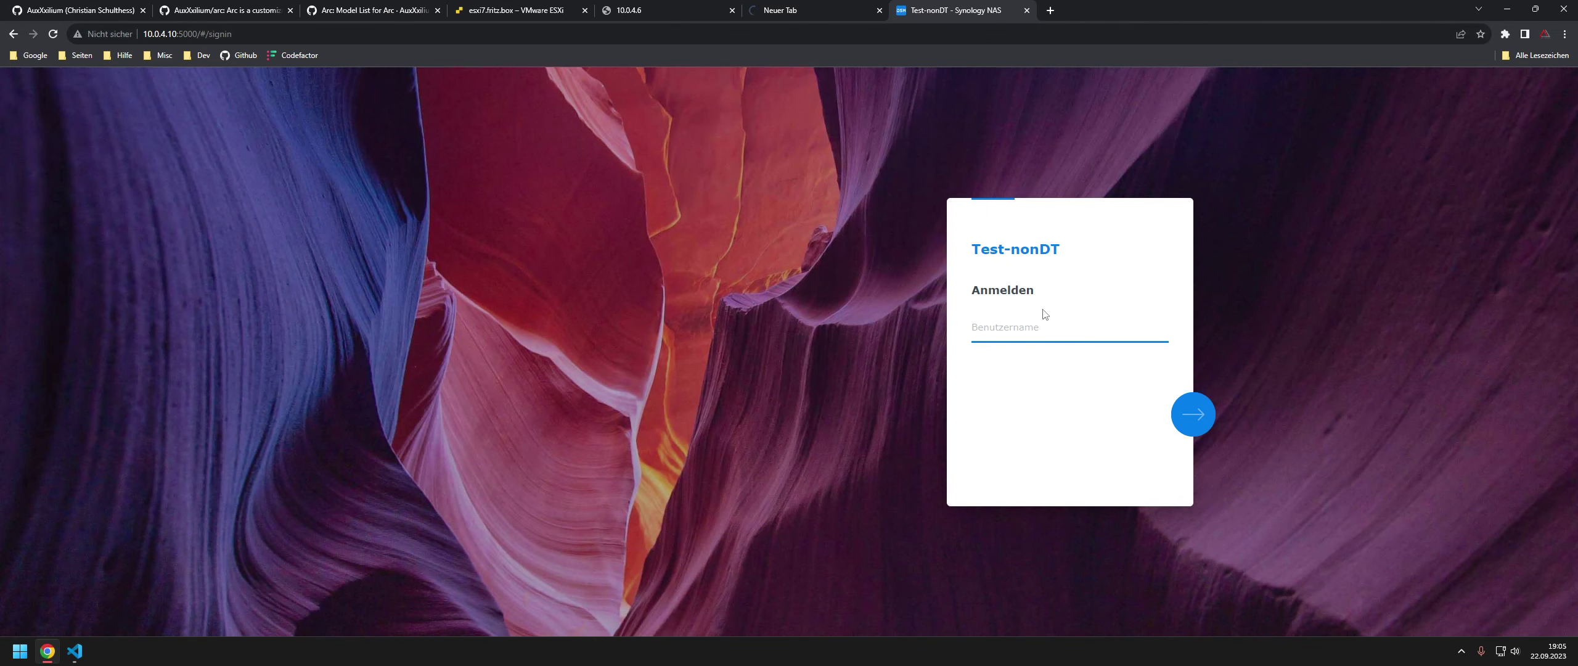
- Try to sign in to DSM at 10.0.4.10 with the username and account password
{"action": "type", "text": "AuxXxilium"}
{"action": "key", "text": "Return"}
{"action": "type", "text": "••••••••••"}
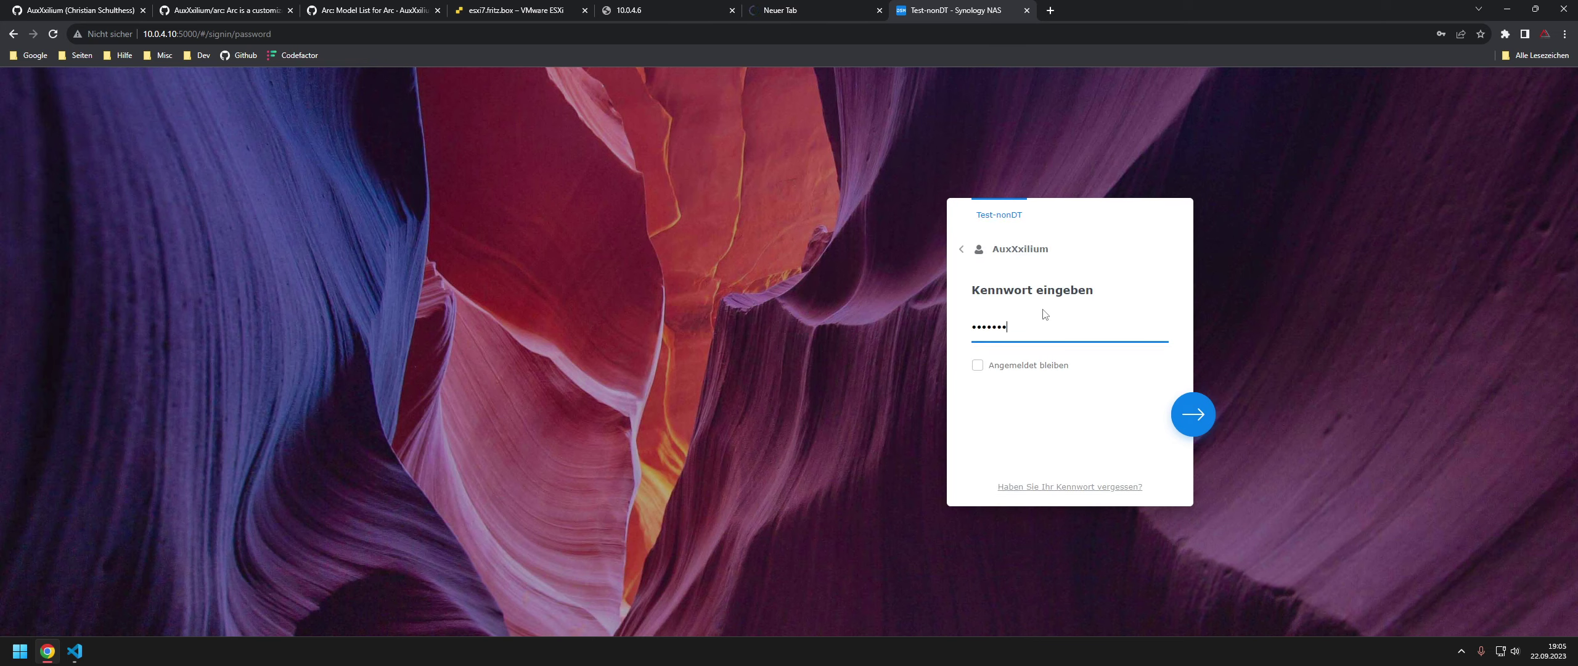
{"action": "key", "text": "Return"}
- Reload the 10.0.4.101 and 10.0.4.6 pages to test whether either address reaches DSM
{"action": "left_click", "coordinate": [813, 13]}
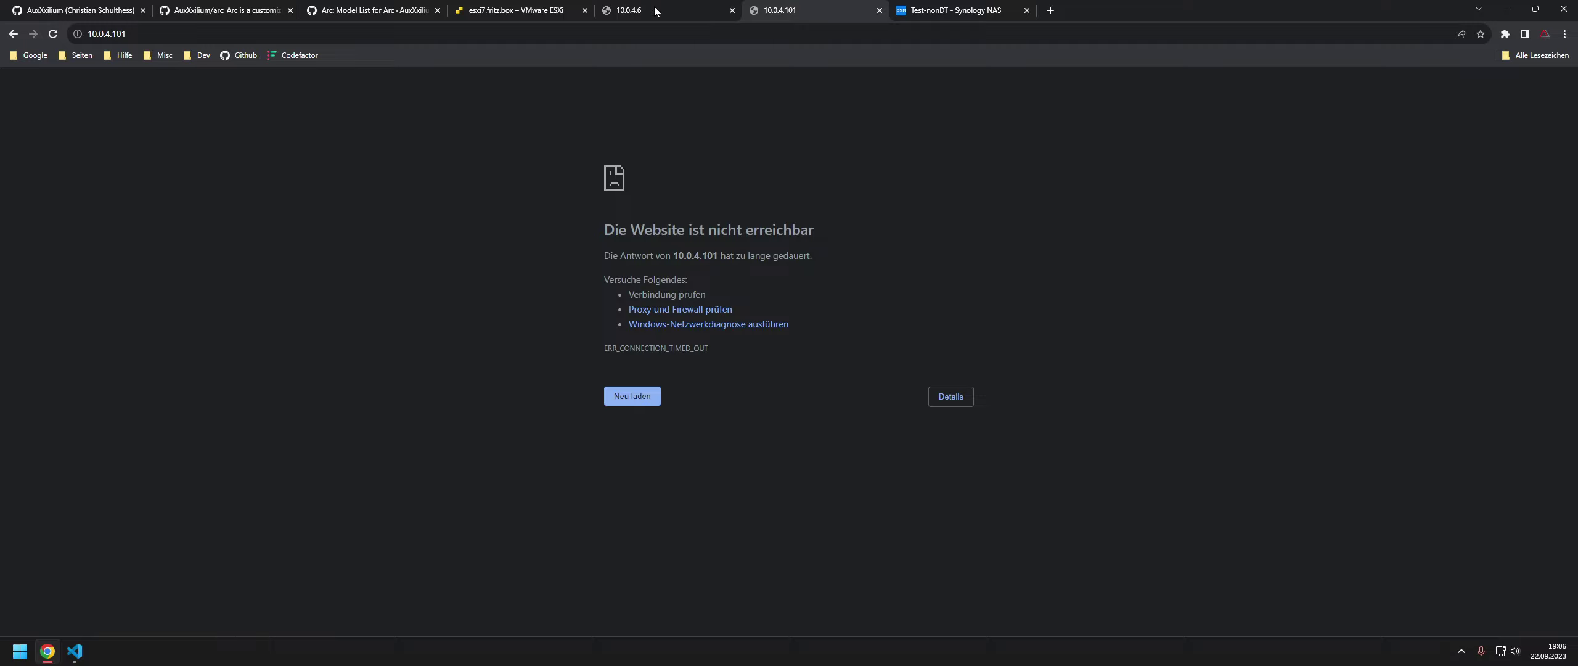
{"action": "left_click", "coordinate": [648, 400]}
{"action": "left_click", "coordinate": [678, 10]}
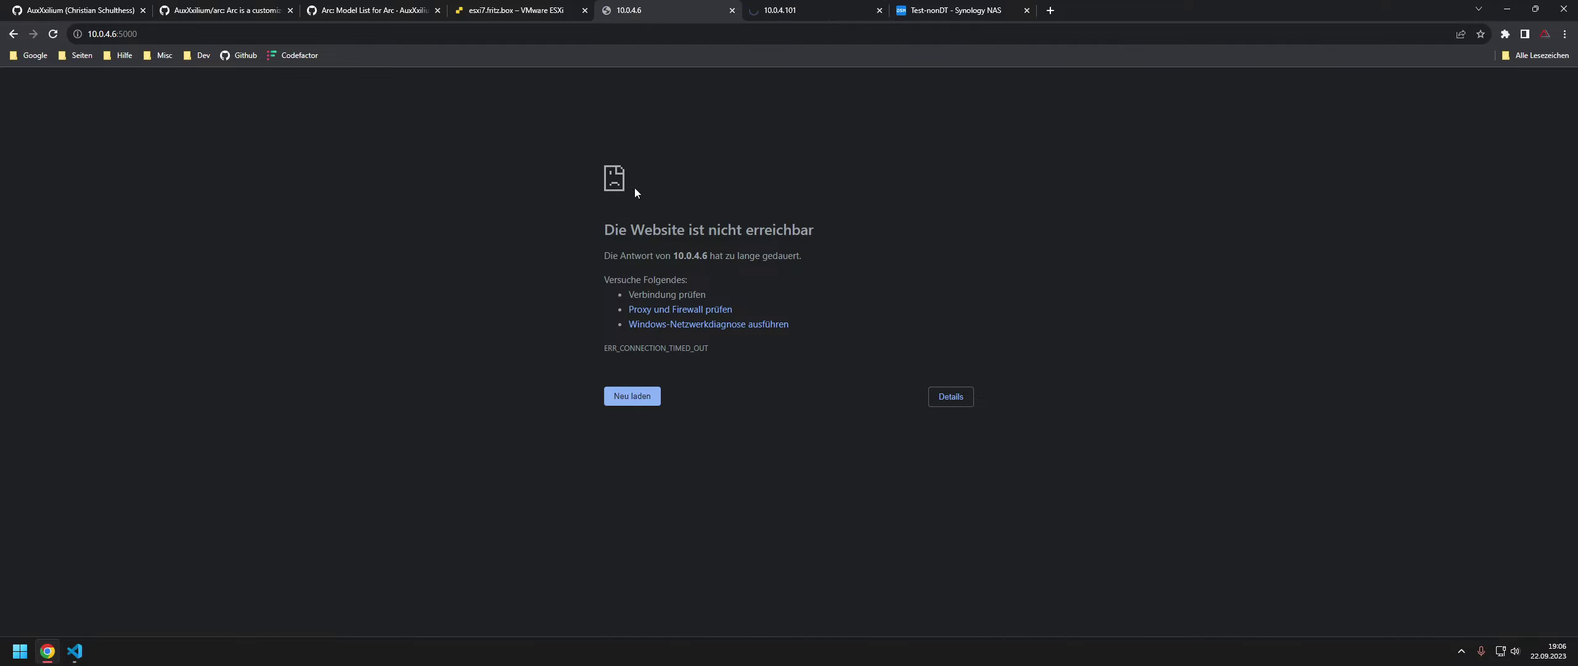
{"action": "left_click", "coordinate": [631, 399]}
- Return to the username prompt at 10.0.4.10 and sign in to DSM with the username and account password
{"action": "left_click", "coordinate": [950, 18]}
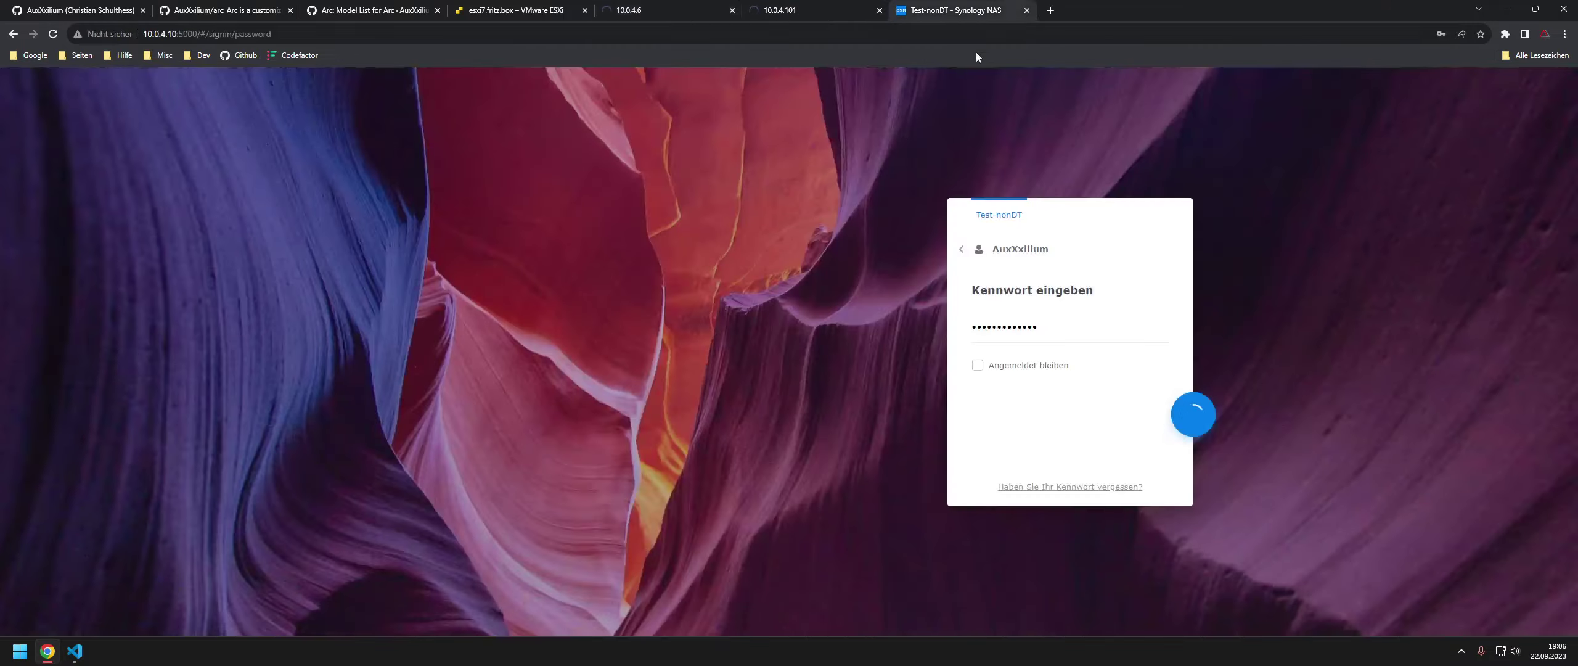
{"action": "left_click", "coordinate": [12, 34]}
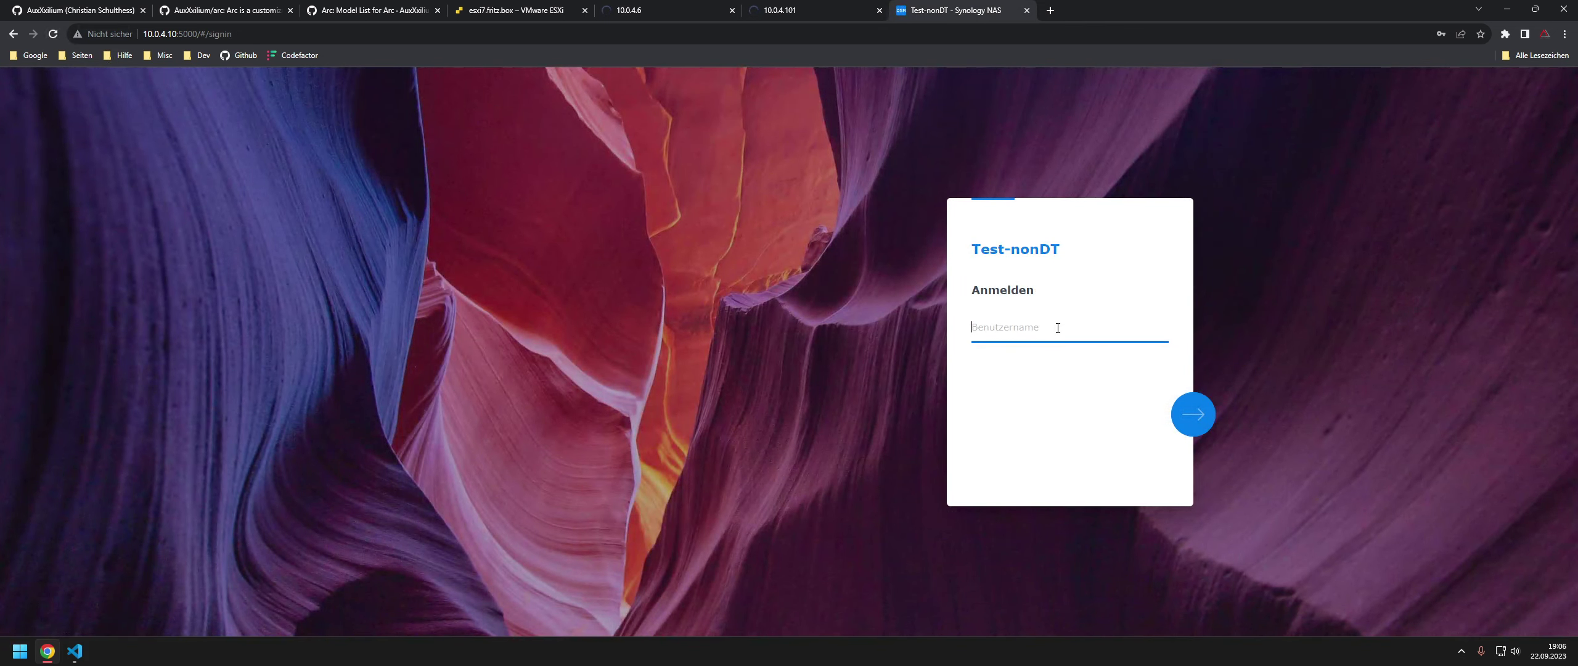
{"action": "type", "text": "AuxXxilium"}
{"action": "key", "text": "Return"}
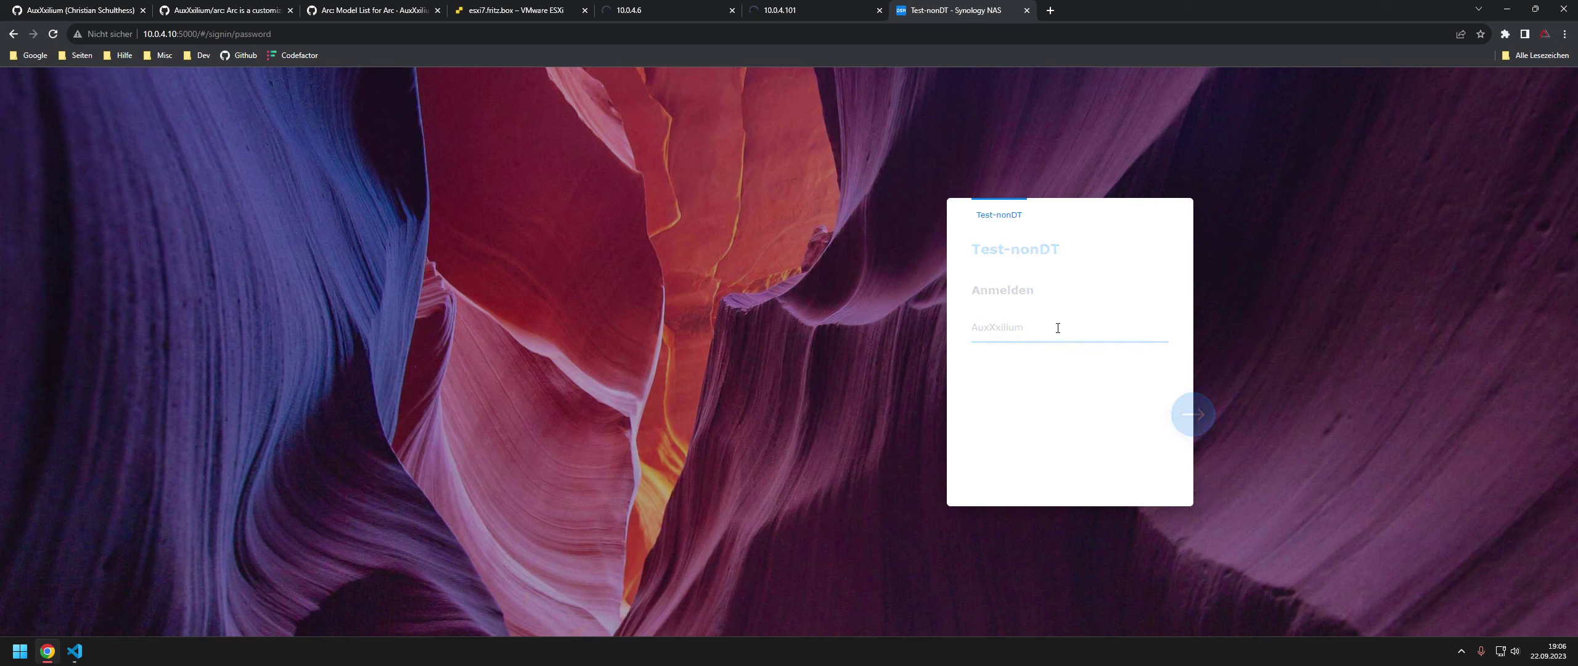
{"action": "type", "text": "••"}
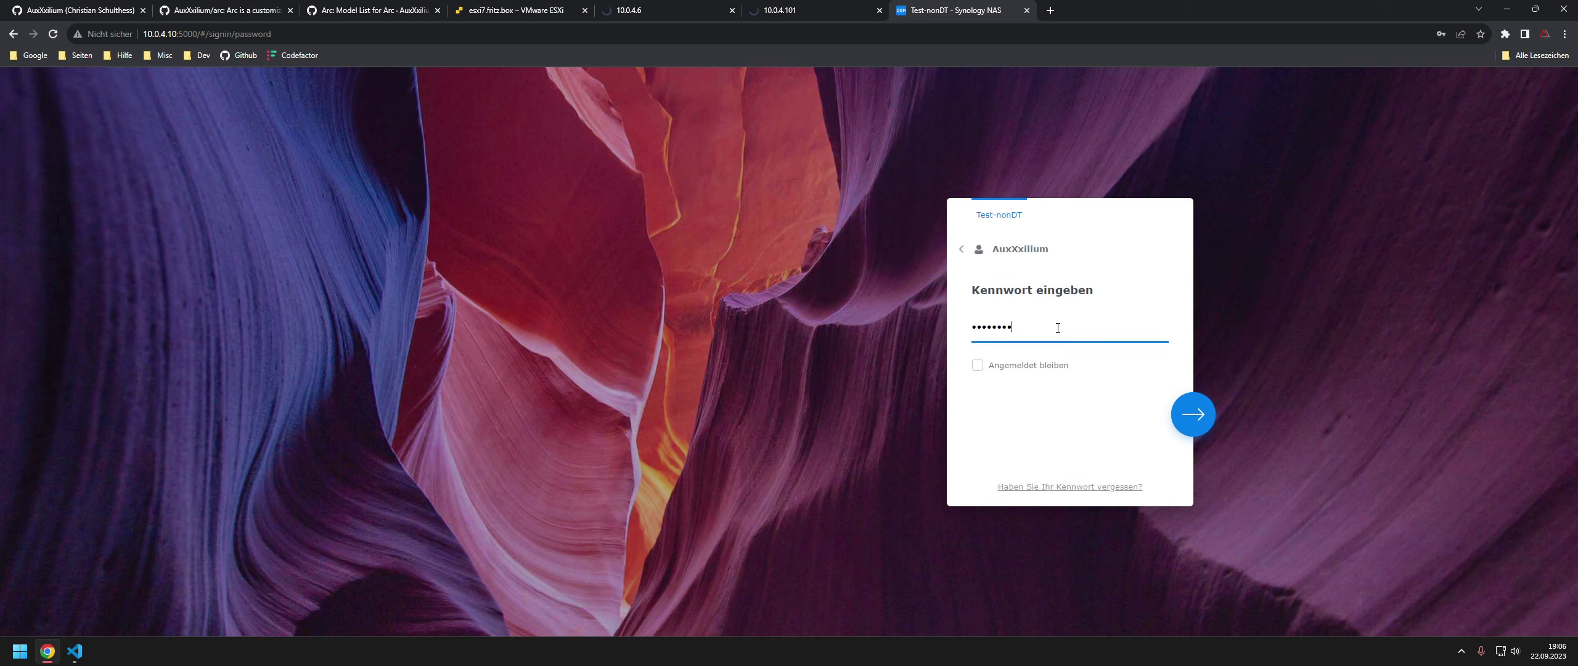
{"action": "type", "text": "••••••••••"}
{"action": "key", "text": "Return"}
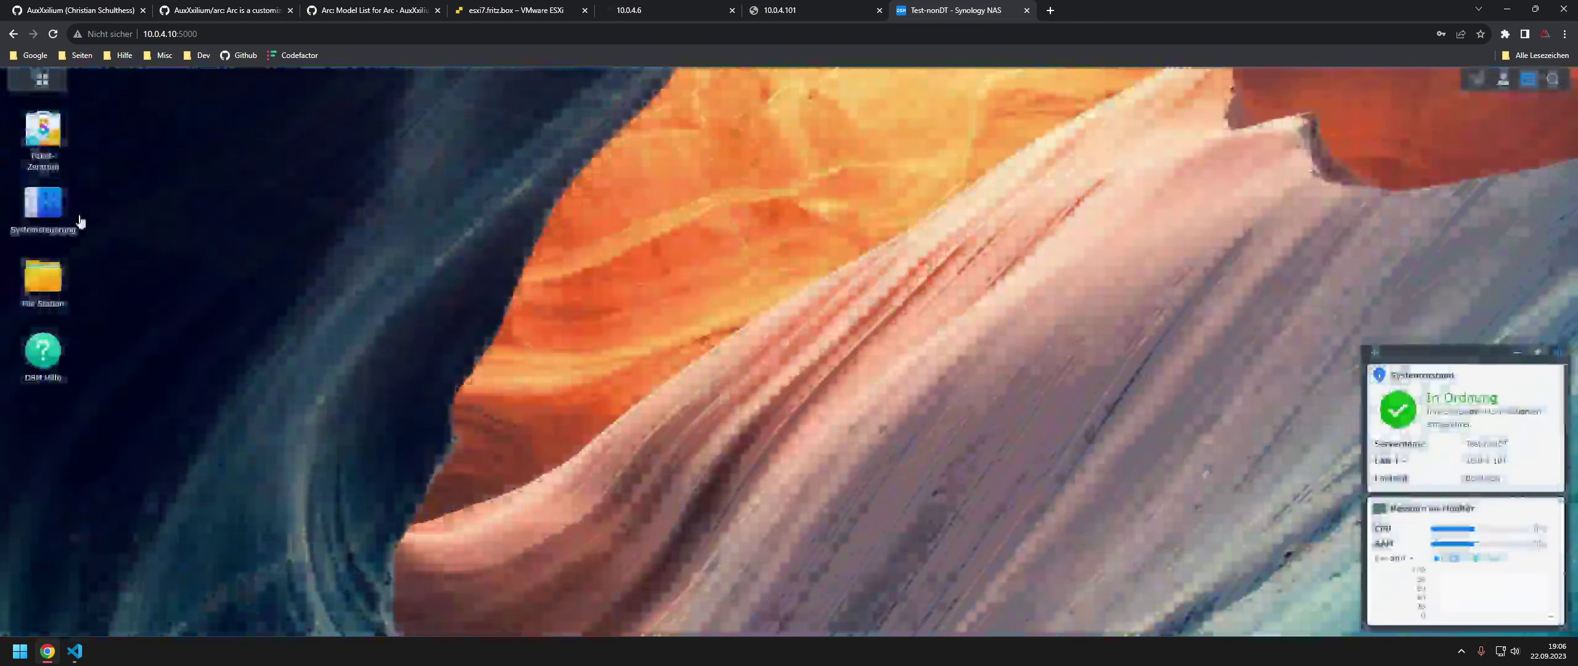
- Check the network details in DSM's Info Center, and retry loading 10.0.4.101
{"action": "left_click", "coordinate": [62, 210]}
{"action": "left_click", "coordinate": [312, 452]}
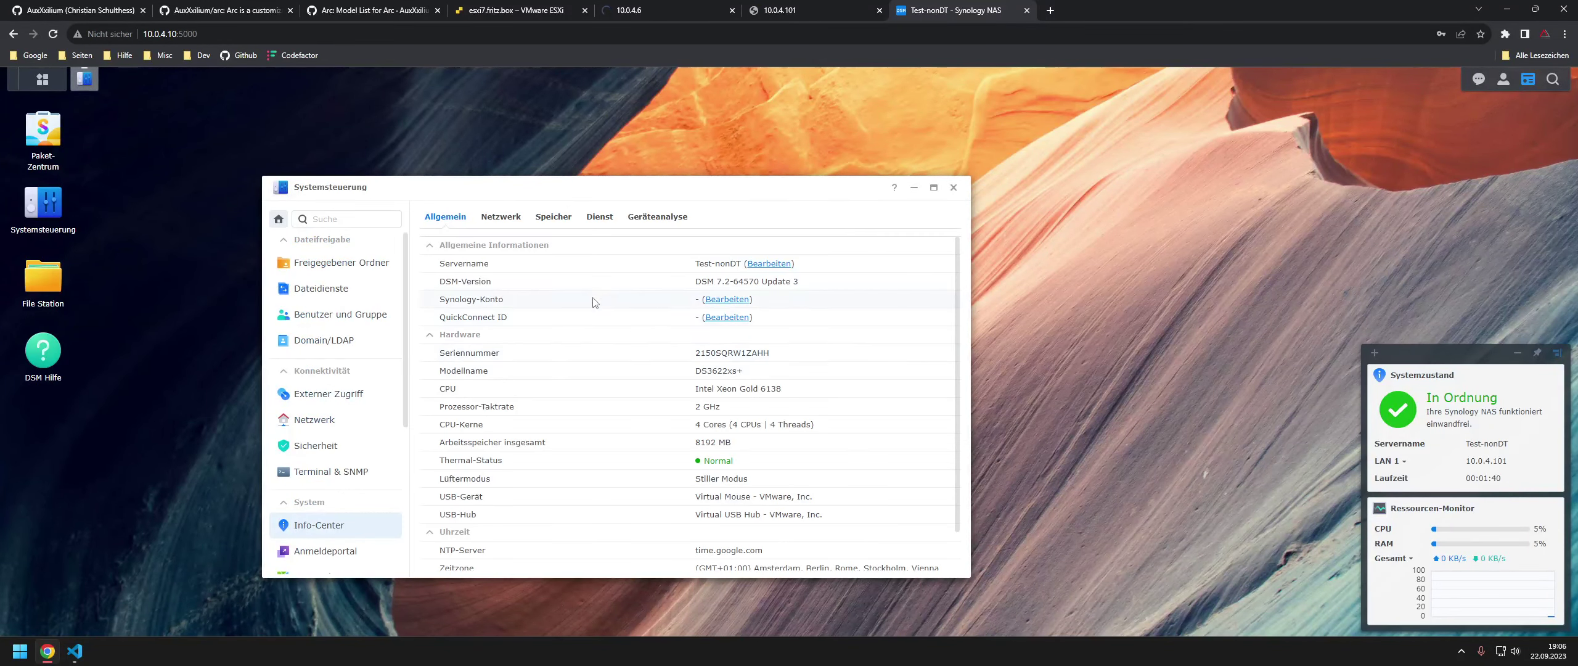
{"action": "left_click", "coordinate": [501, 217]}
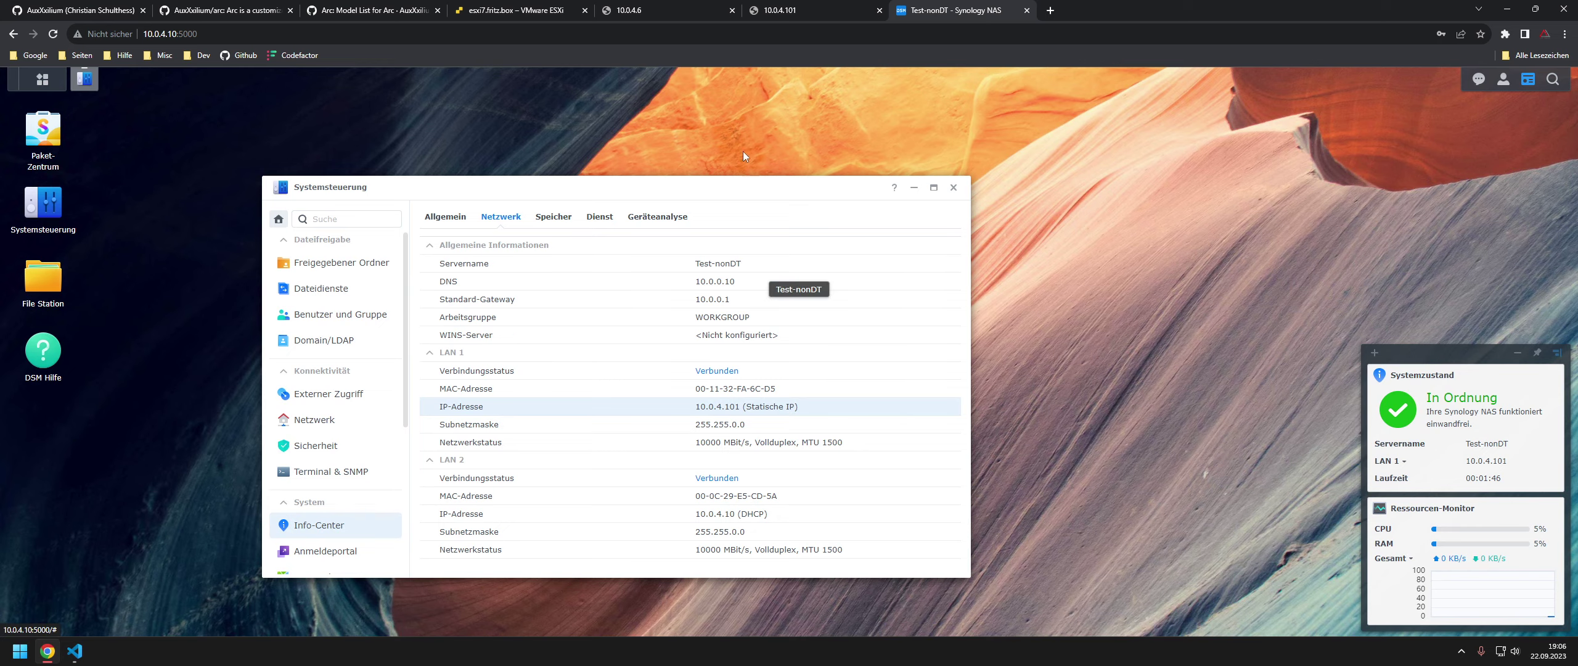
{"action": "left_click", "coordinate": [799, 18]}
{"action": "key", "text": "Return"}
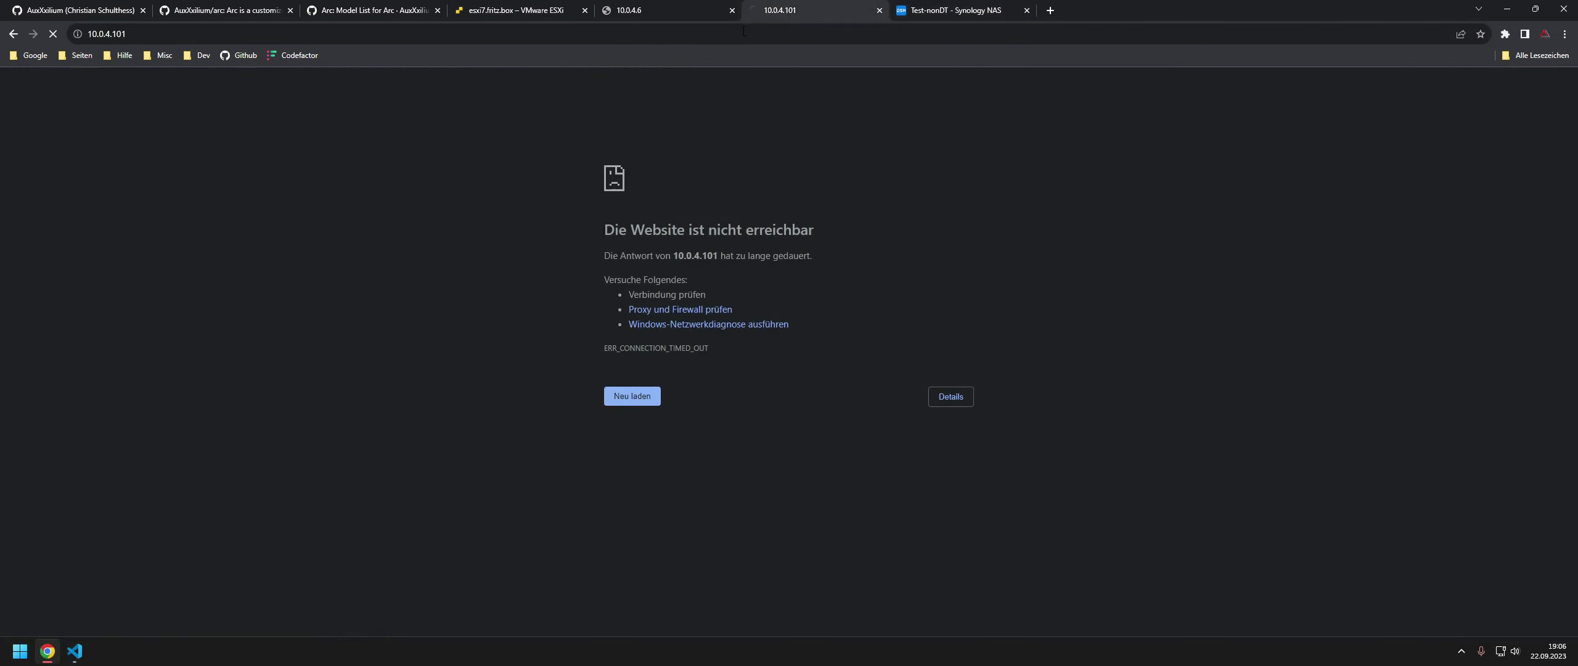
- Reopen DSM's Control Panel at the network interface list and expand the details of LAN 1 and LAN 2
{"action": "left_click", "coordinate": [968, 10]}
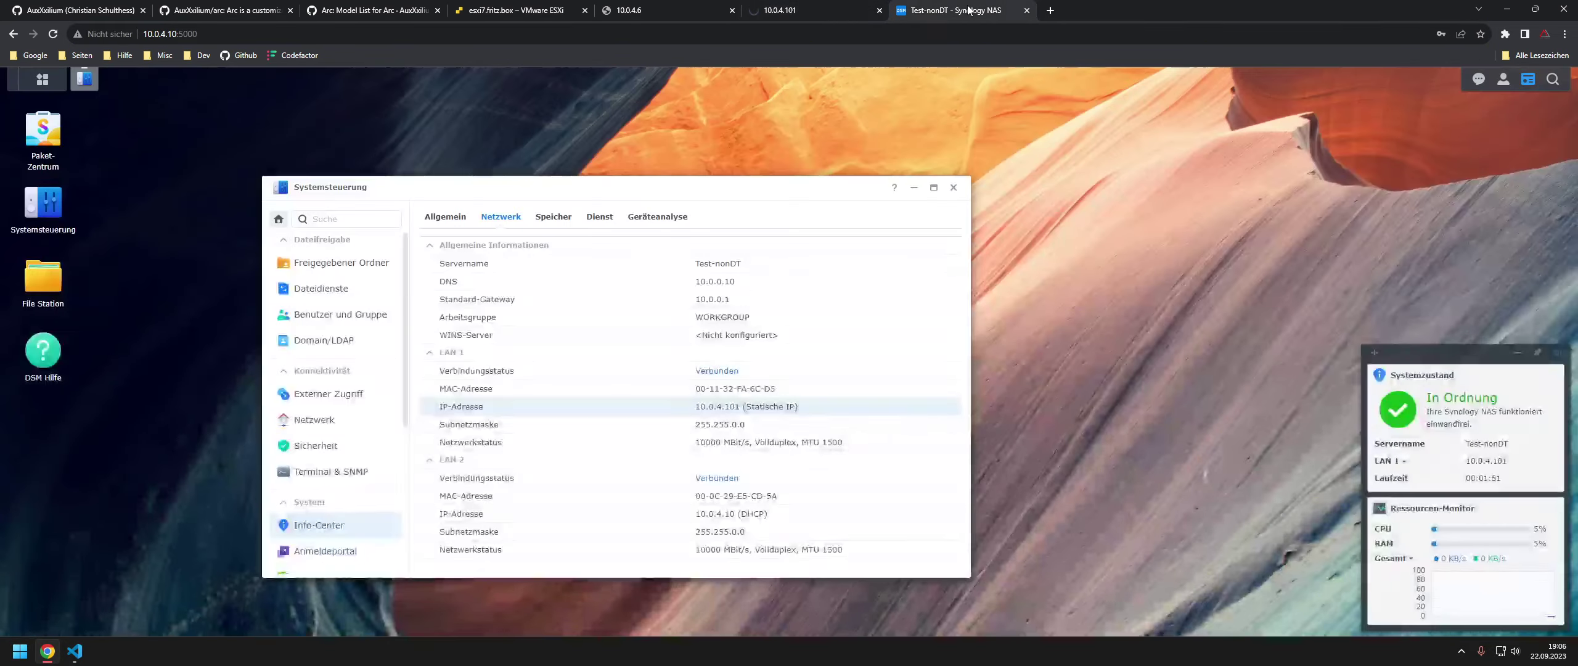
{"action": "left_click", "coordinate": [952, 188]}
{"action": "left_click", "coordinate": [55, 199]}
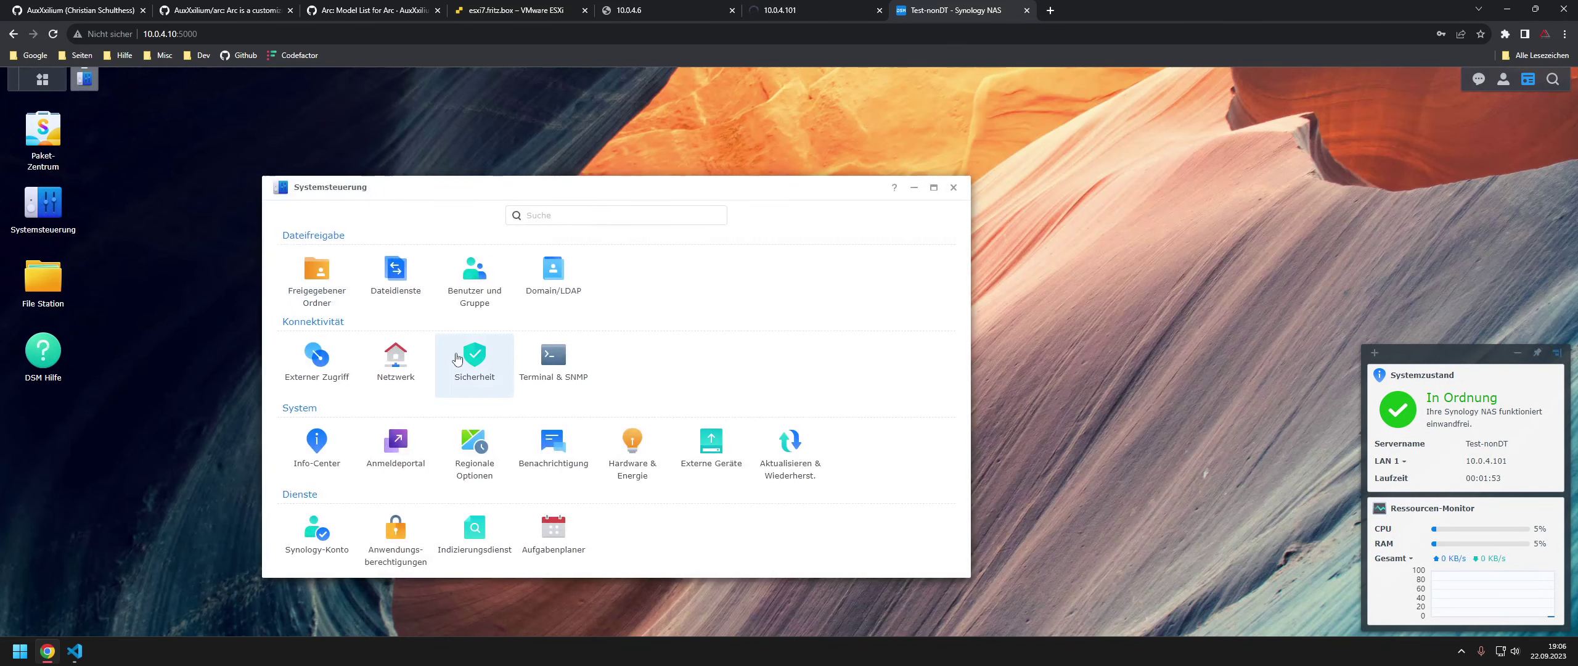
{"action": "left_click", "coordinate": [394, 365]}
{"action": "left_click", "coordinate": [534, 217]}
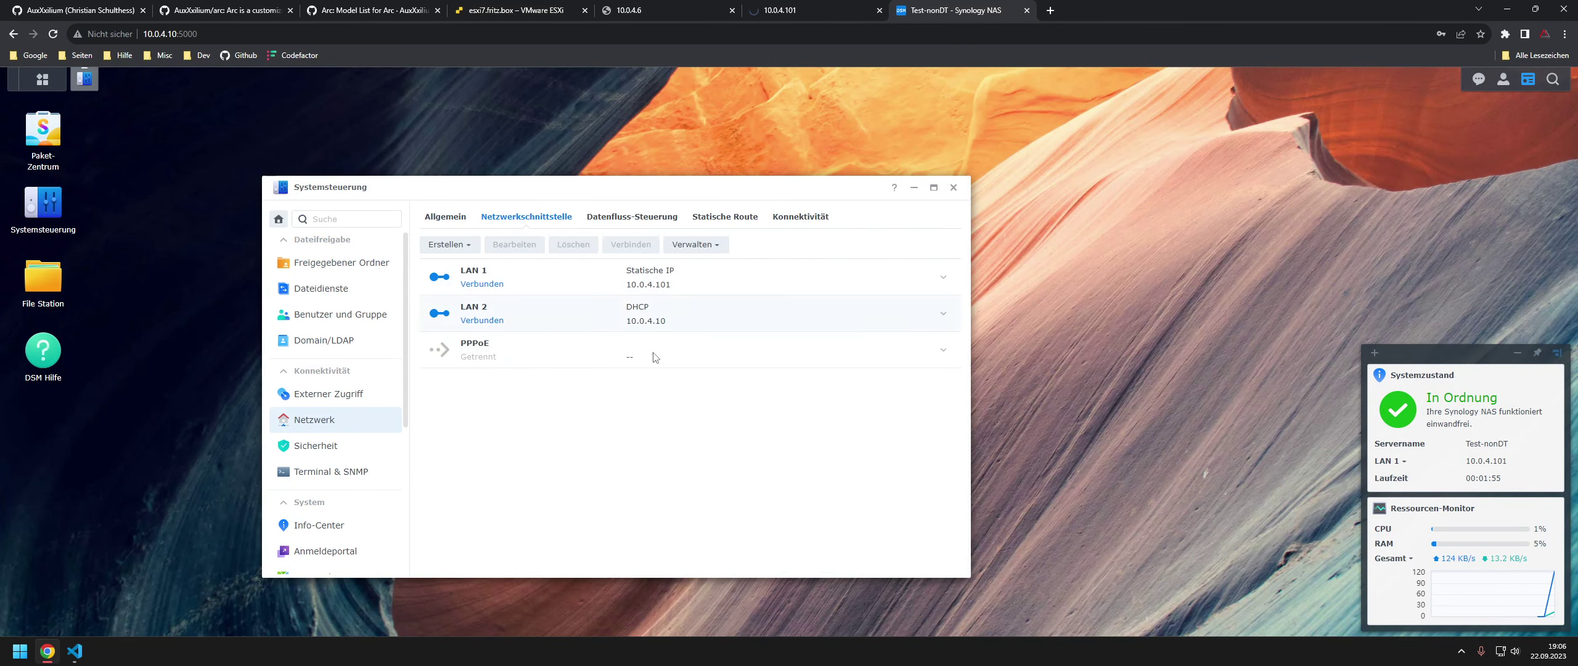
{"action": "left_click", "coordinate": [705, 279]}
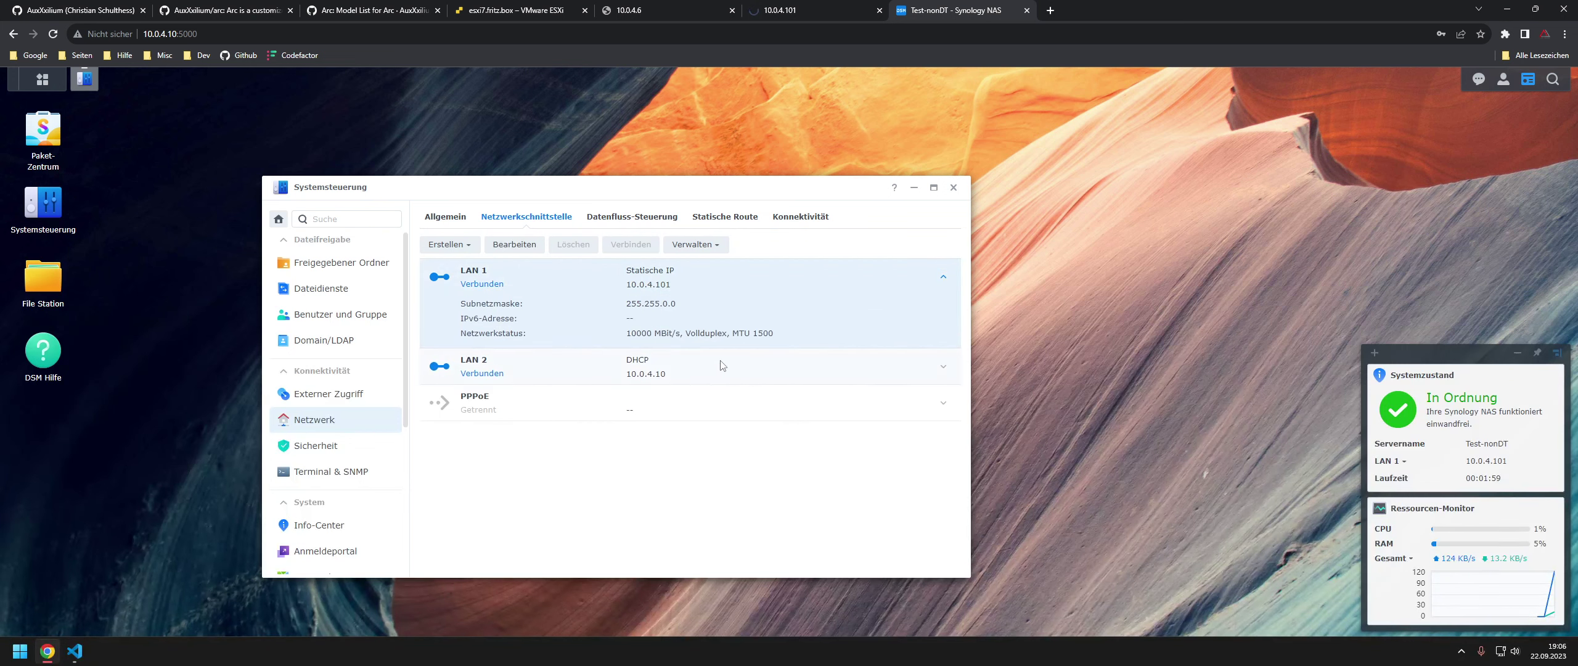
{"action": "left_click", "coordinate": [737, 369]}
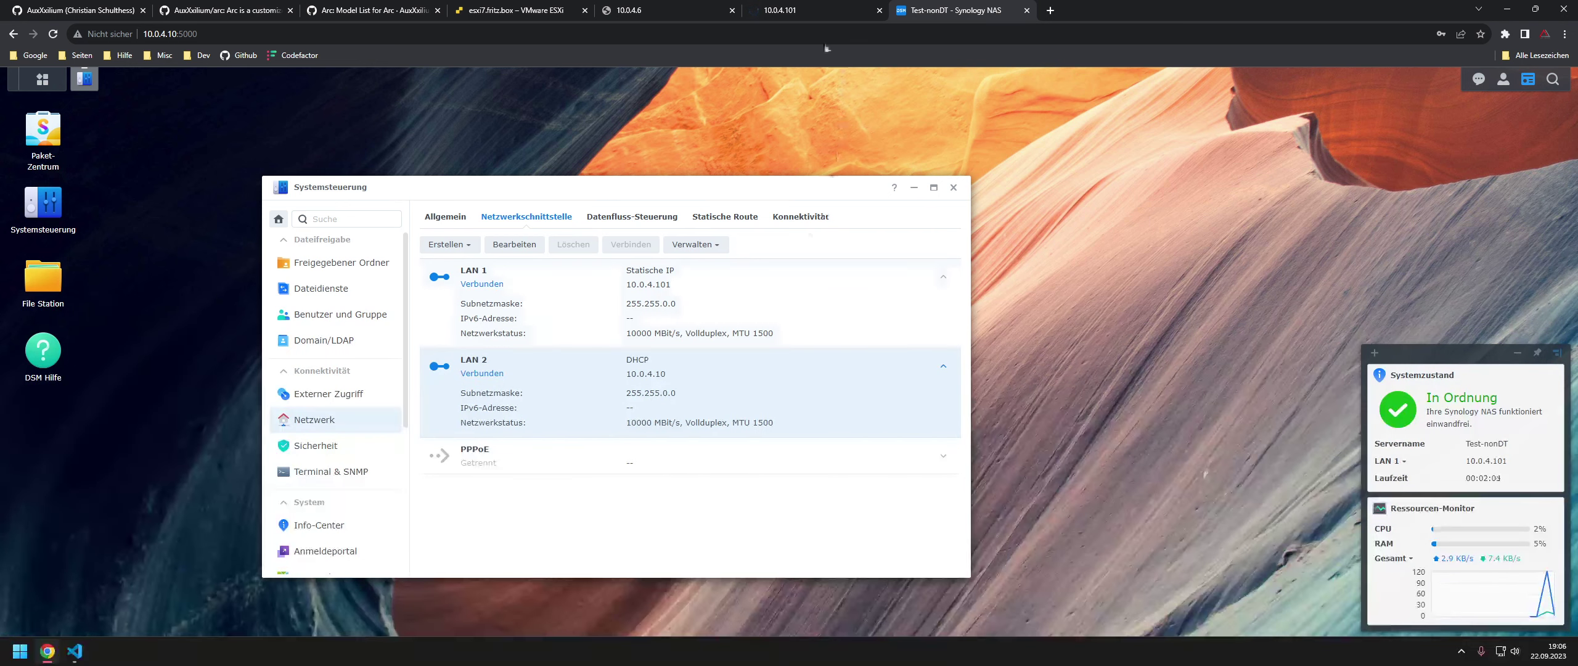
- Recheck the 10.0.4.101 page and compare the LAN 1 and LAN 2 interface details in DSM
{"action": "left_click", "coordinate": [810, 9]}
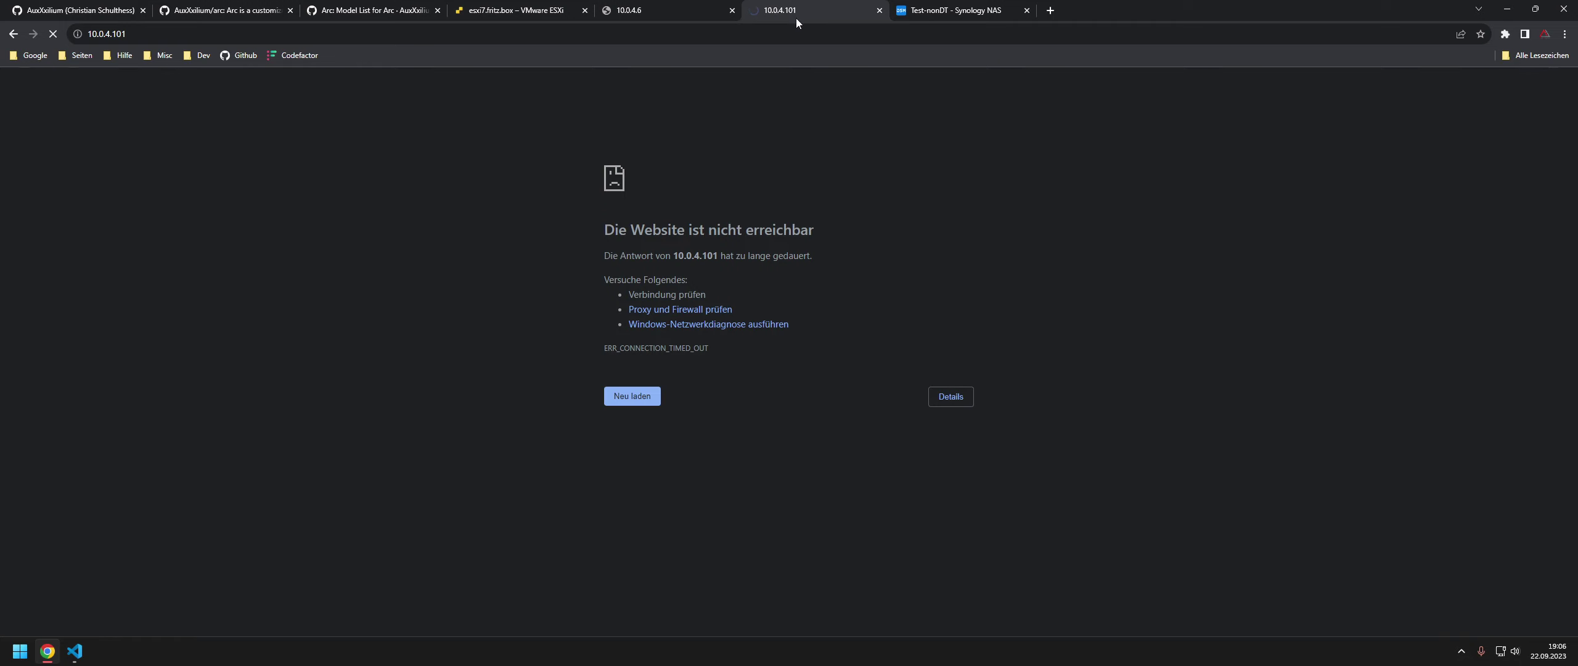
{"action": "key", "text": "ctrl+Tab"}
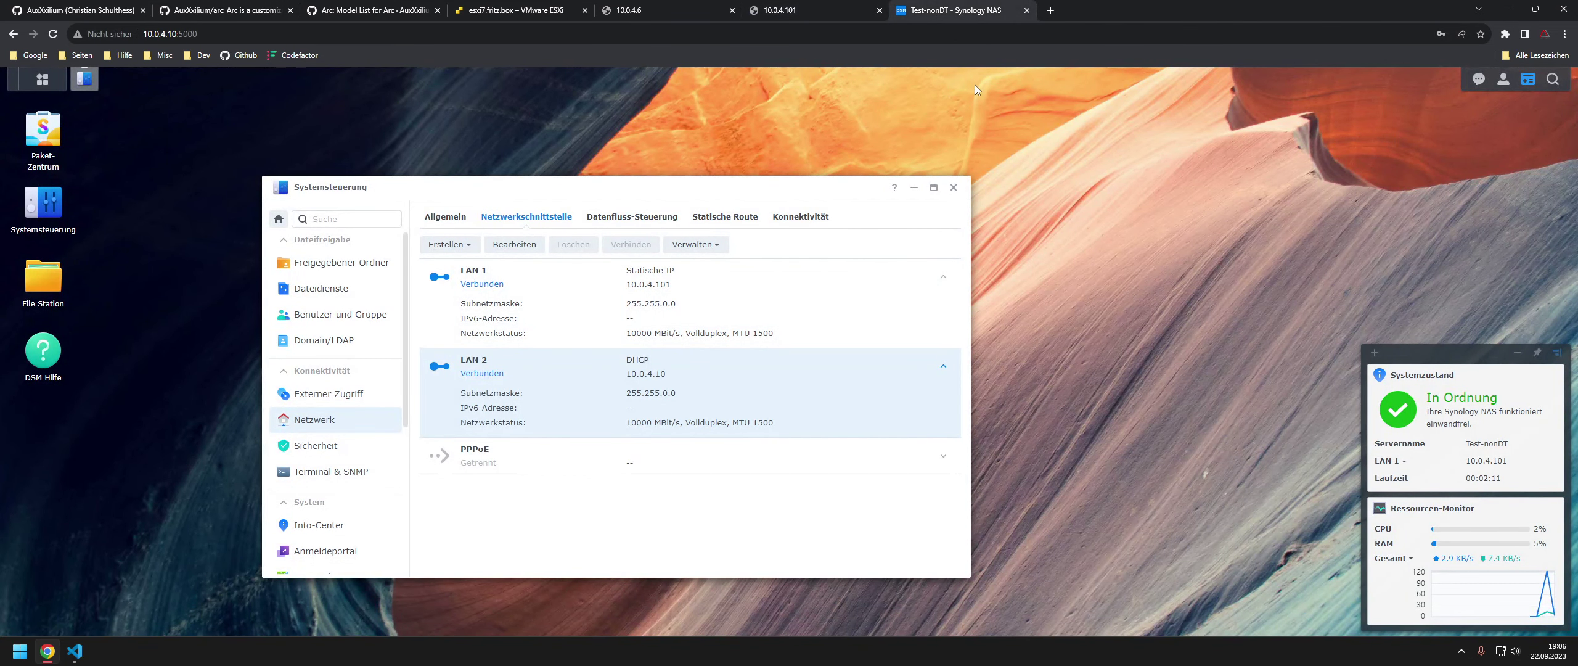
{"action": "left_click", "coordinate": [770, 299]}
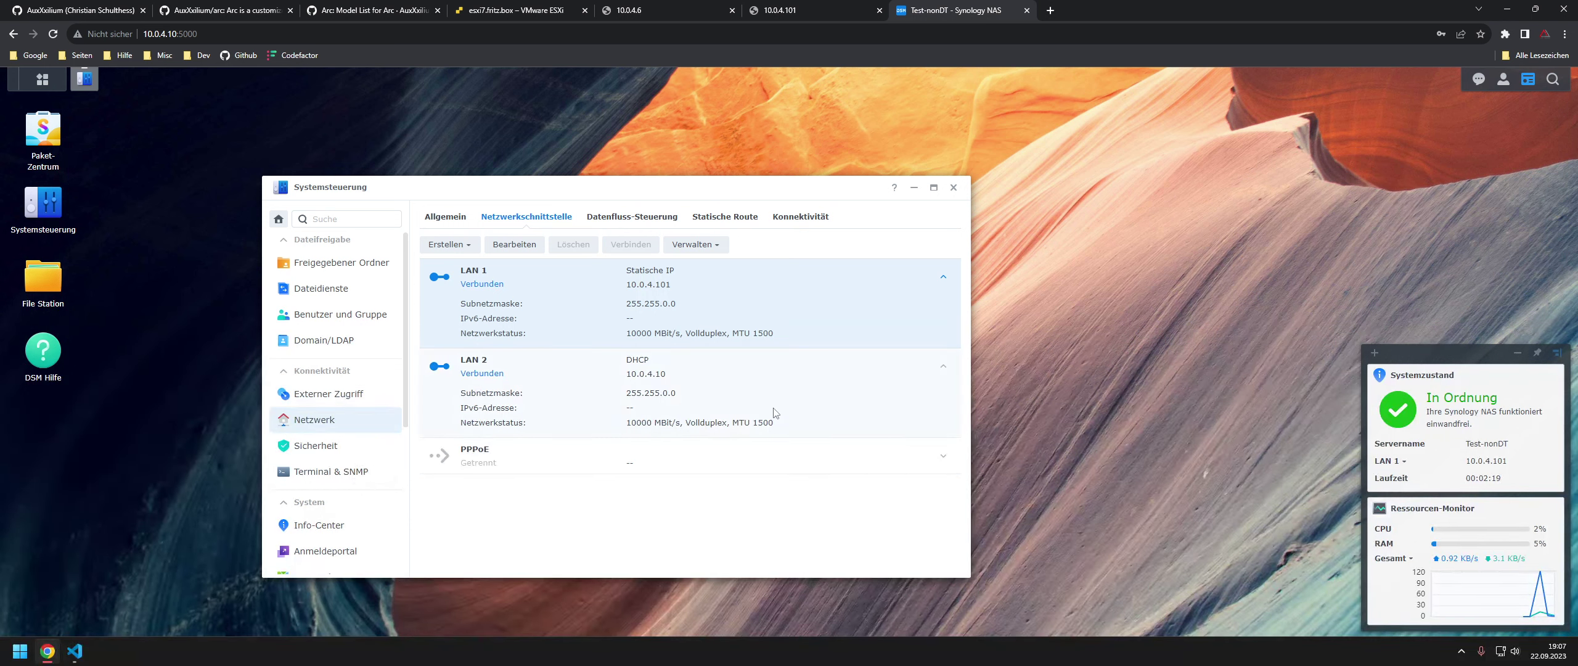
{"action": "left_click", "coordinate": [804, 400]}
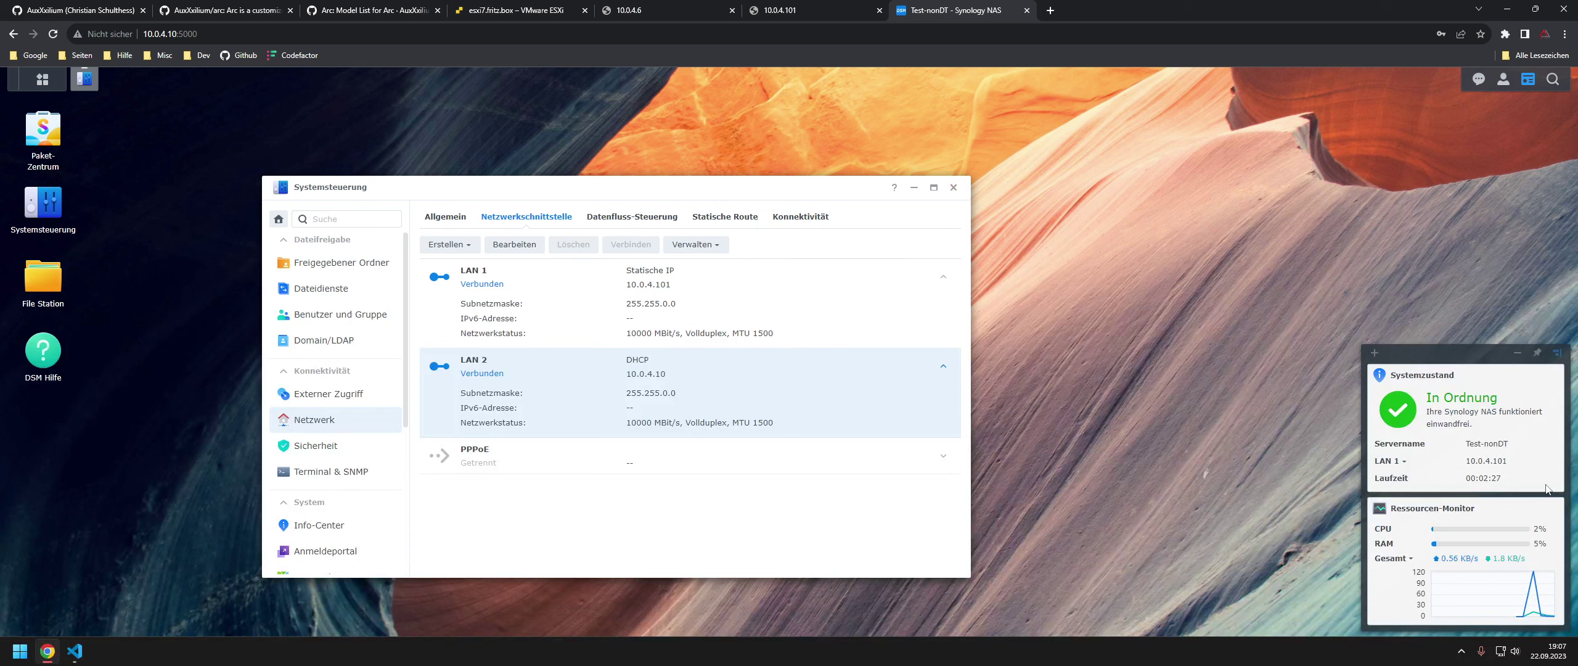
{"action": "left_click", "coordinate": [1482, 467]}
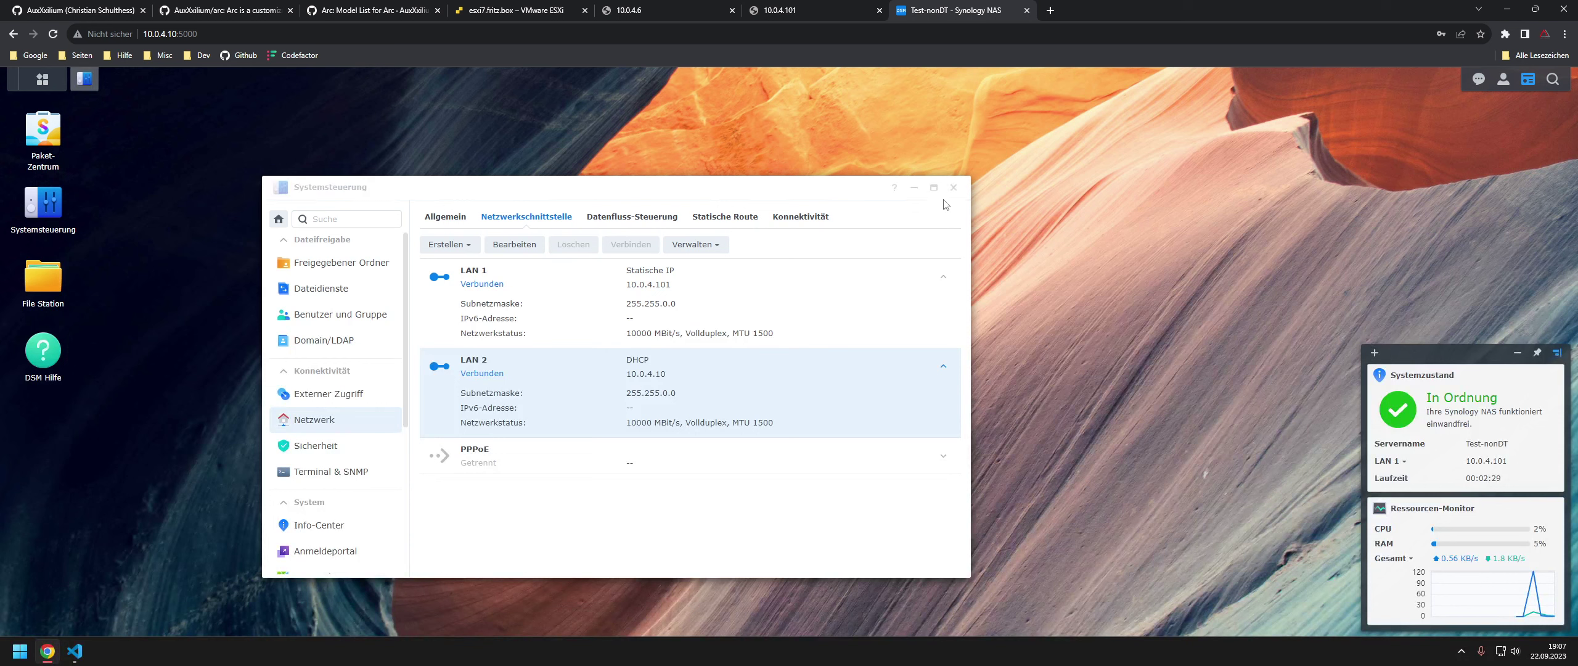
- Edit LAN 1's manual IPv4 configuration to make it the default gateway, and apply the change
{"action": "left_click", "coordinate": [629, 310]}
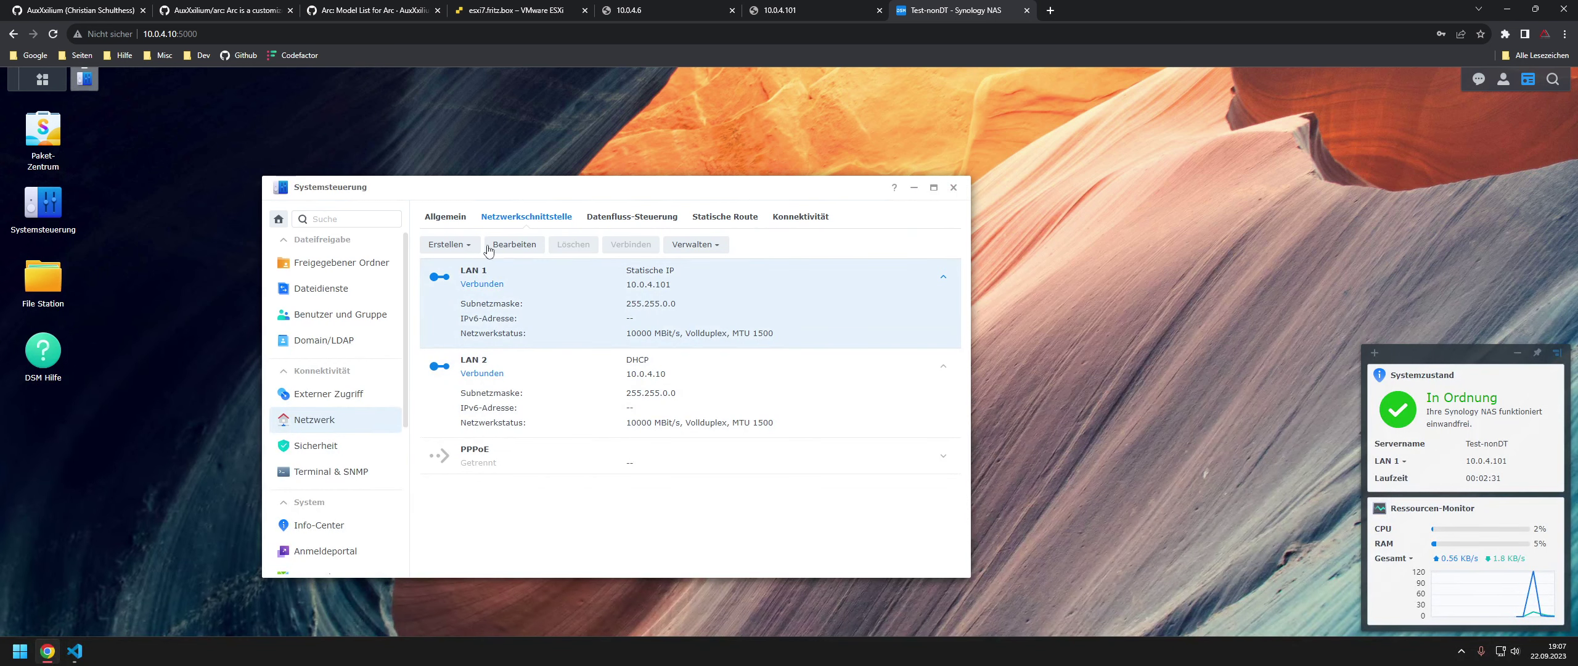
{"action": "left_click", "coordinate": [515, 245]}
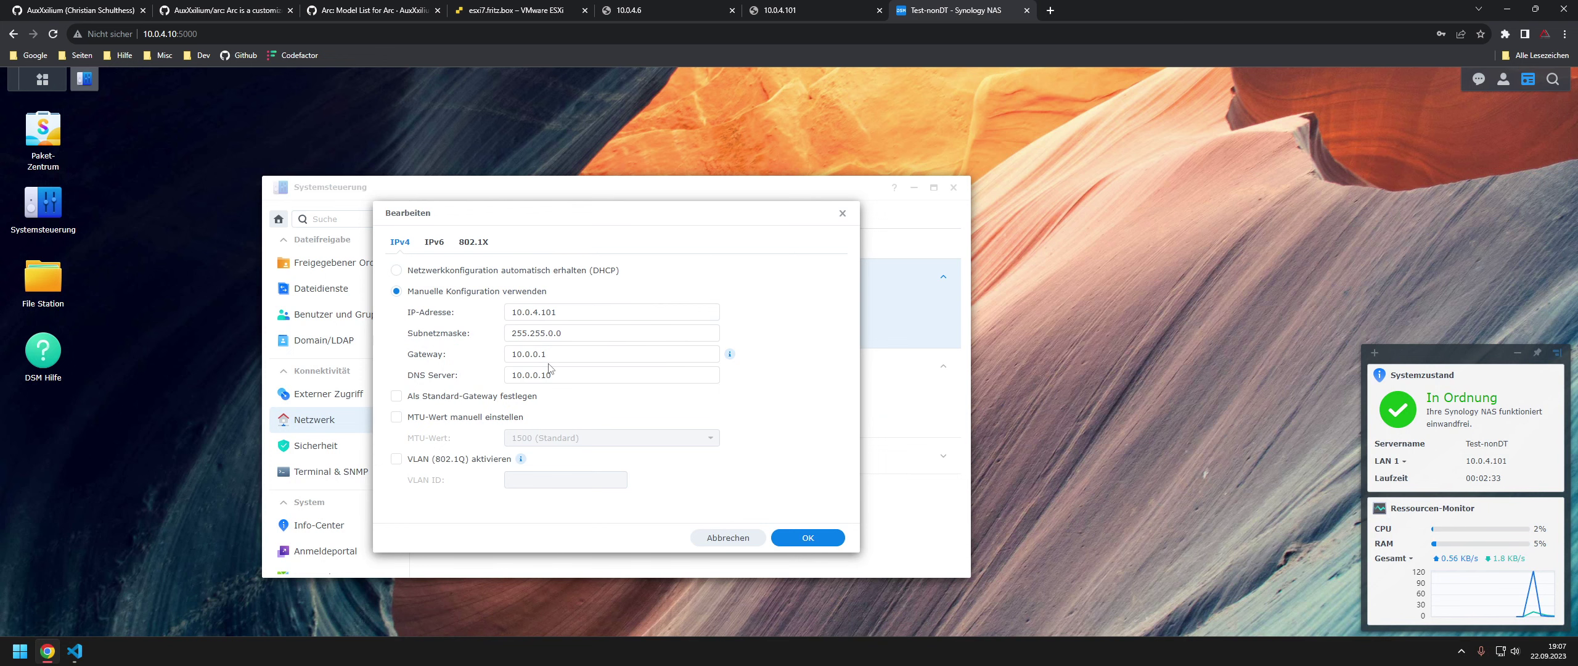
{"action": "left_click", "coordinate": [454, 398]}
{"action": "left_click", "coordinate": [434, 242]}
{"action": "left_click", "coordinate": [400, 242]}
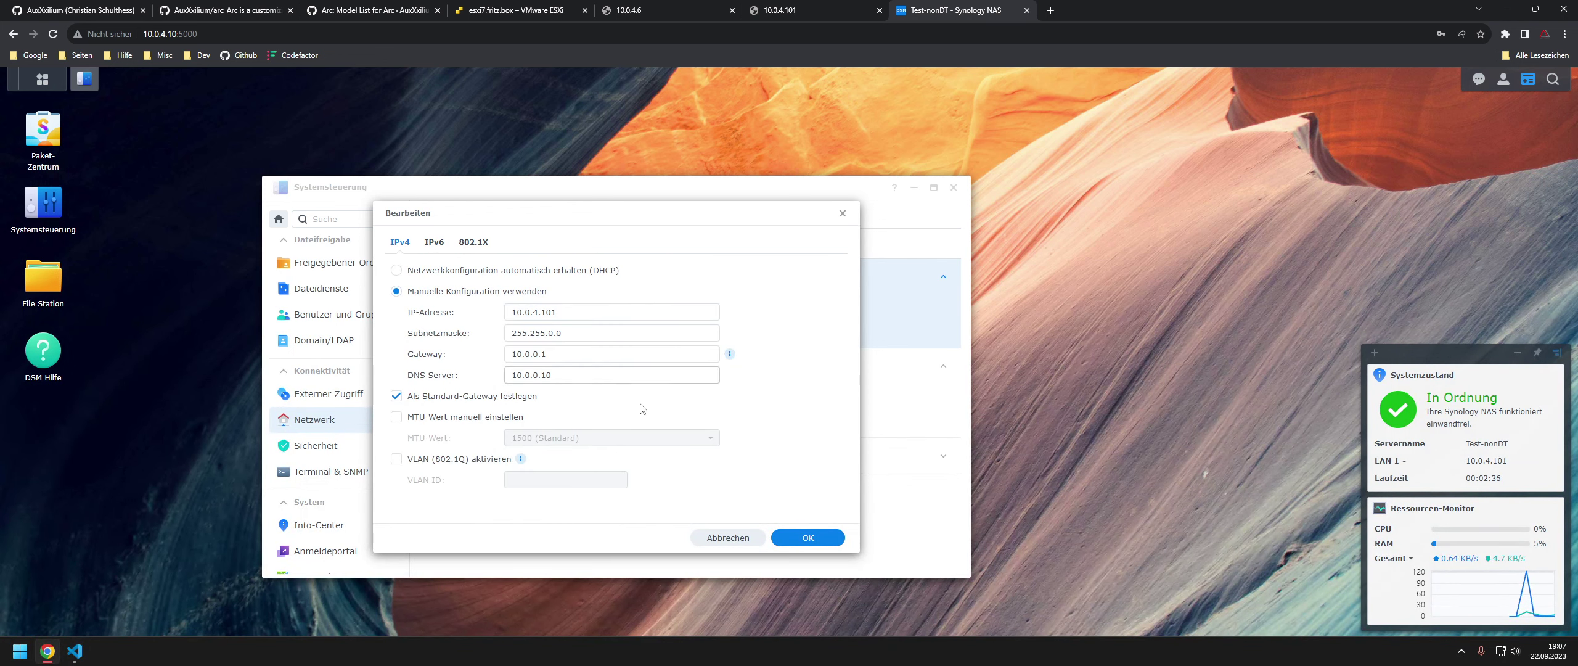
{"action": "left_click", "coordinate": [798, 537]}
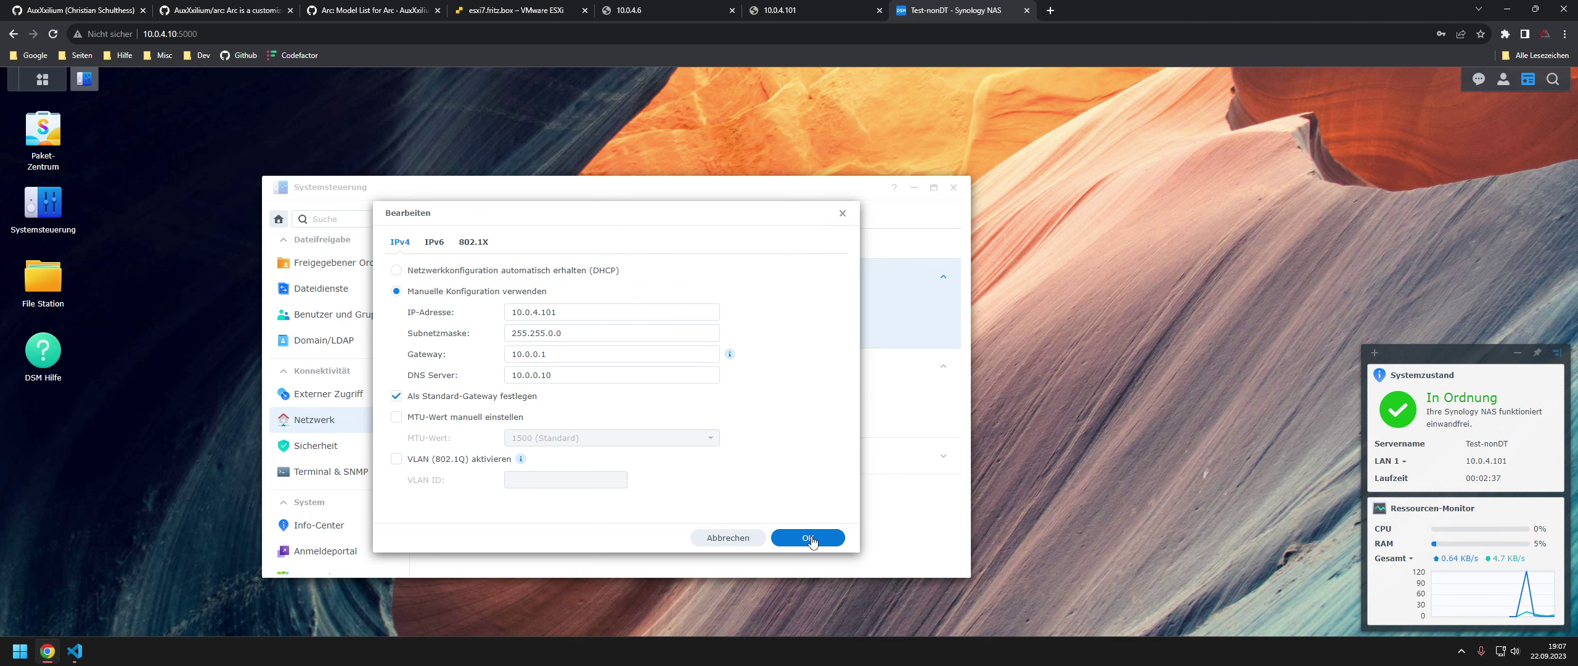
- Close the Control Panel, confirm the system action from DSM's account options, and return to the 10.0.4.6 page
{"action": "left_click", "coordinate": [954, 188]}
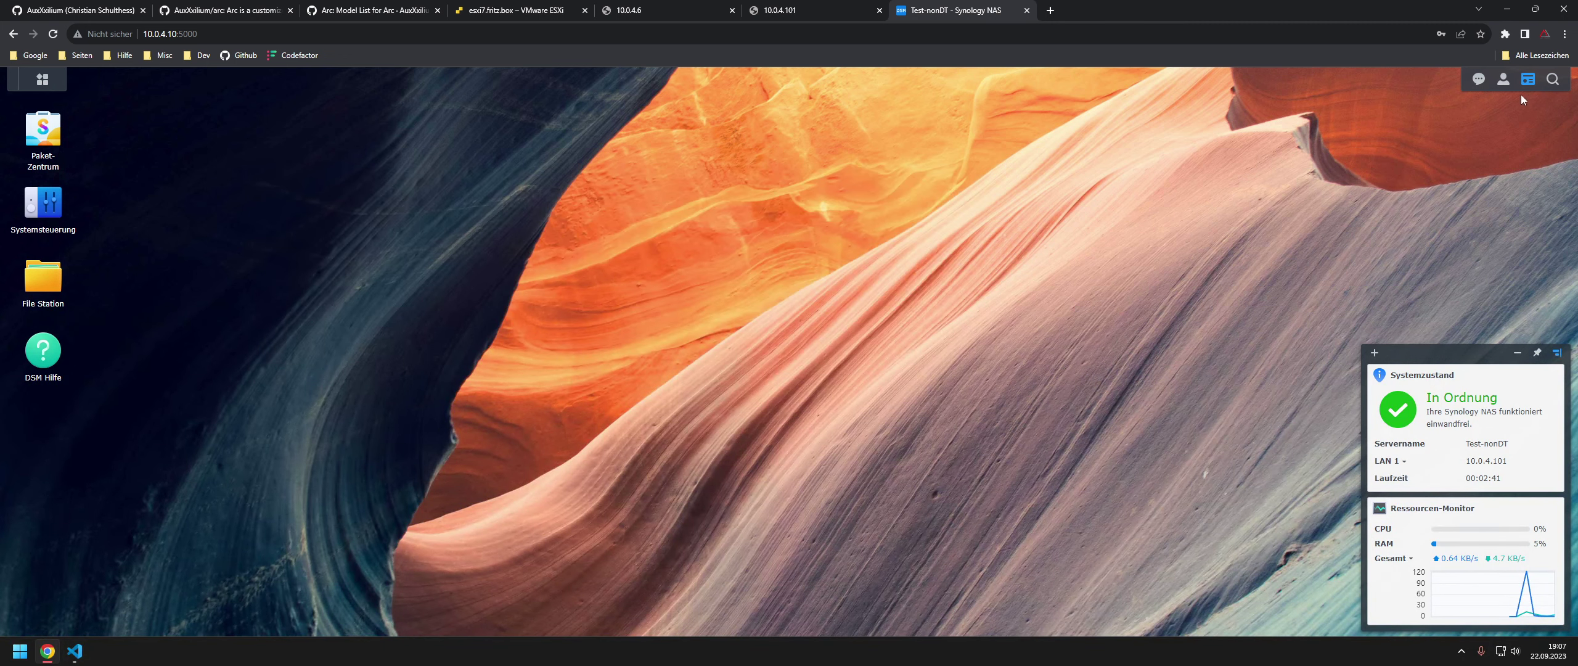
{"action": "left_click", "coordinate": [1502, 79]}
{"action": "left_click", "coordinate": [1480, 161]}
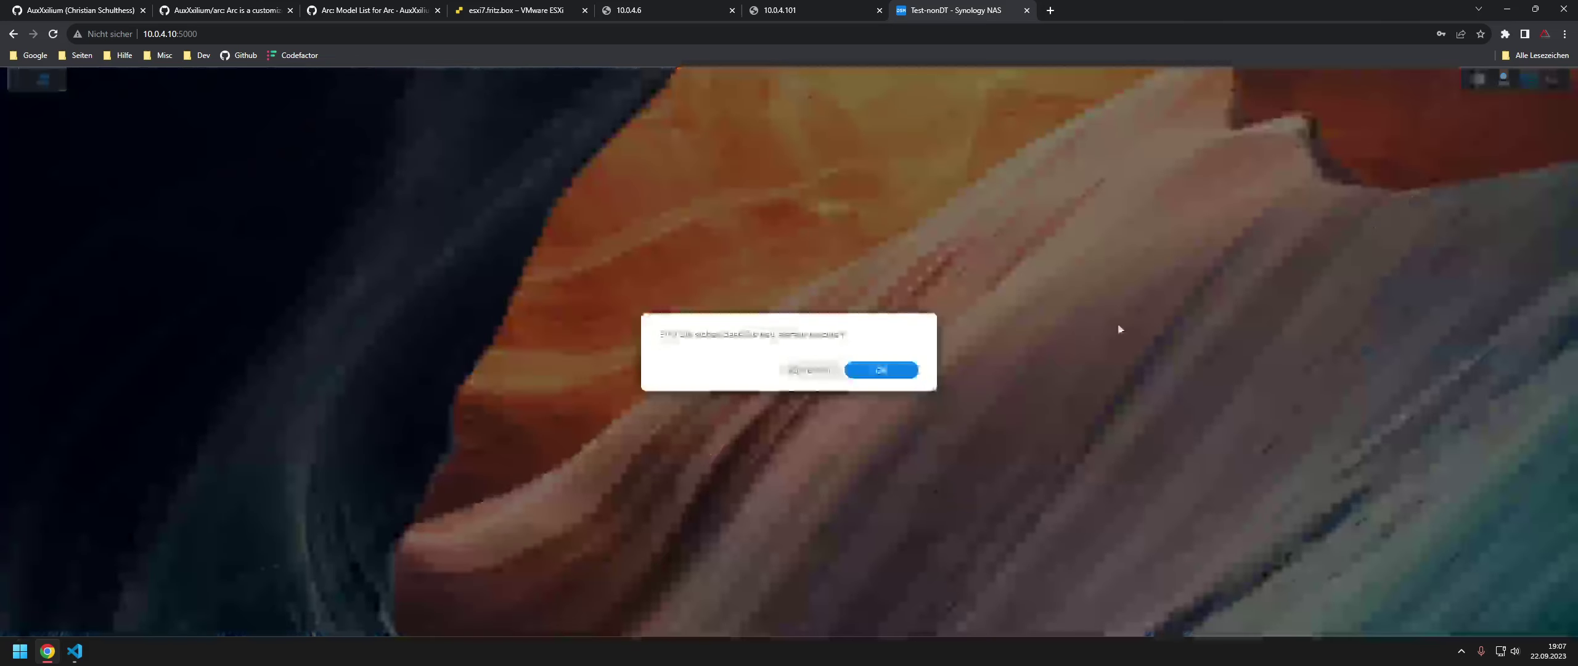
{"action": "left_click", "coordinate": [882, 370]}
{"action": "left_click", "coordinate": [679, 7]}
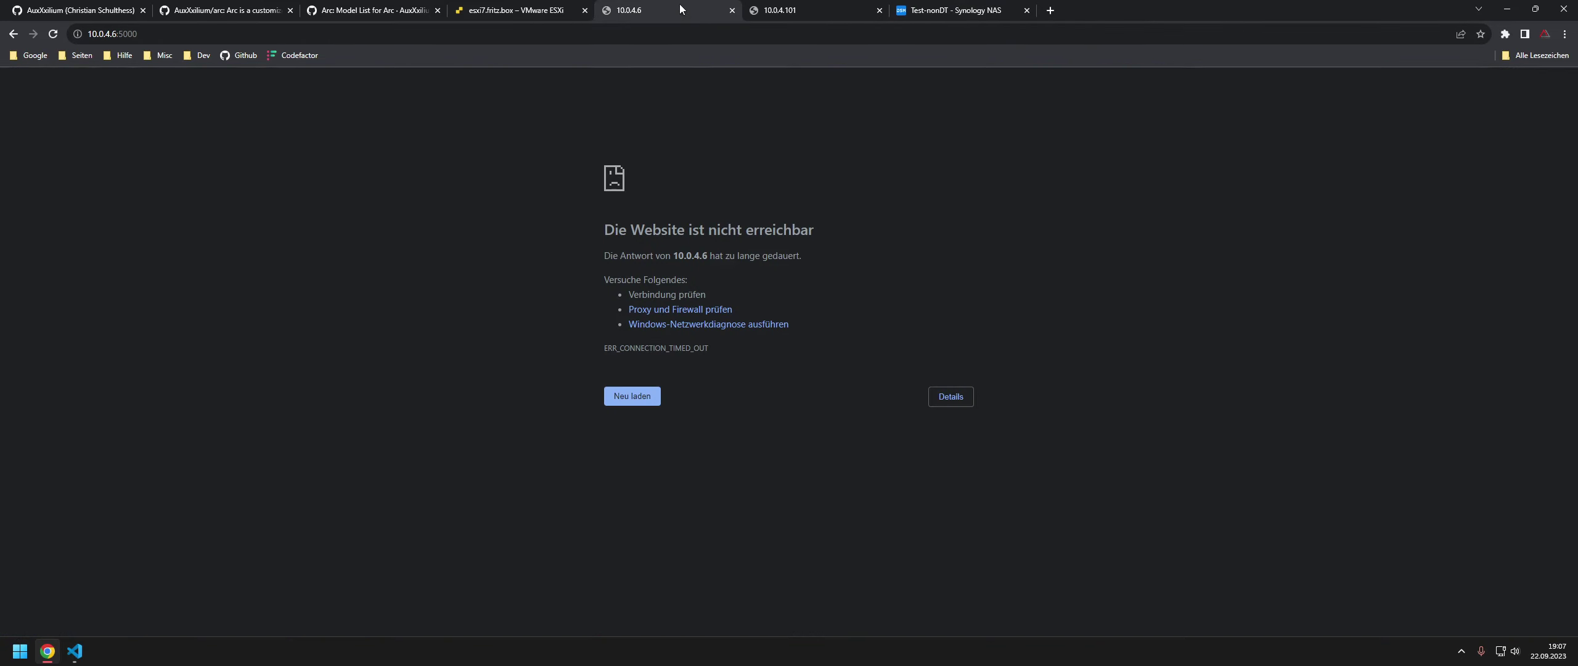
- Close the unreachable 10.0.4.6 and 10.0.4.101 pages, and return to the ESXi console of Test-nonDT, dismissing the reconfiguration notice
{"action": "left_click", "coordinate": [732, 10]}
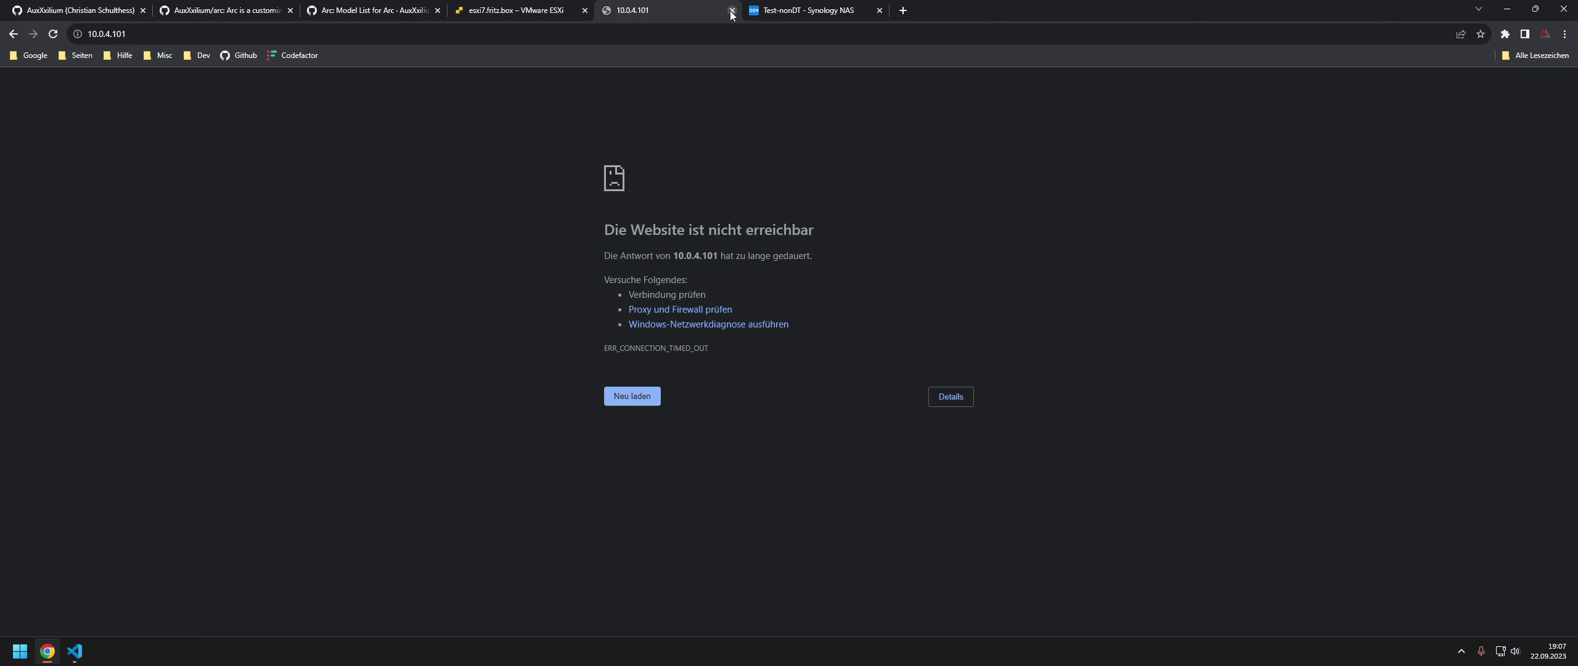
{"action": "left_click", "coordinate": [732, 10]}
{"action": "left_click", "coordinate": [506, 11]}
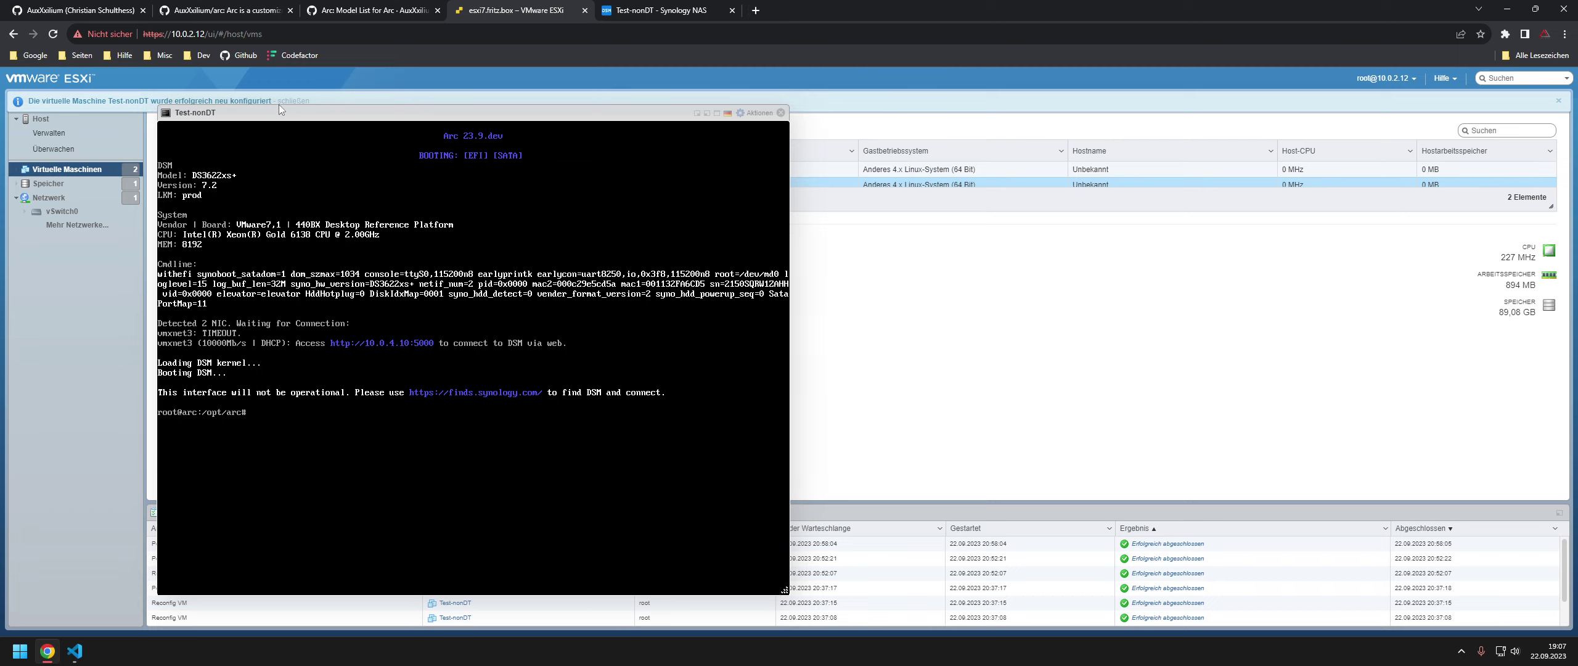
{"action": "left_click", "coordinate": [304, 101]}
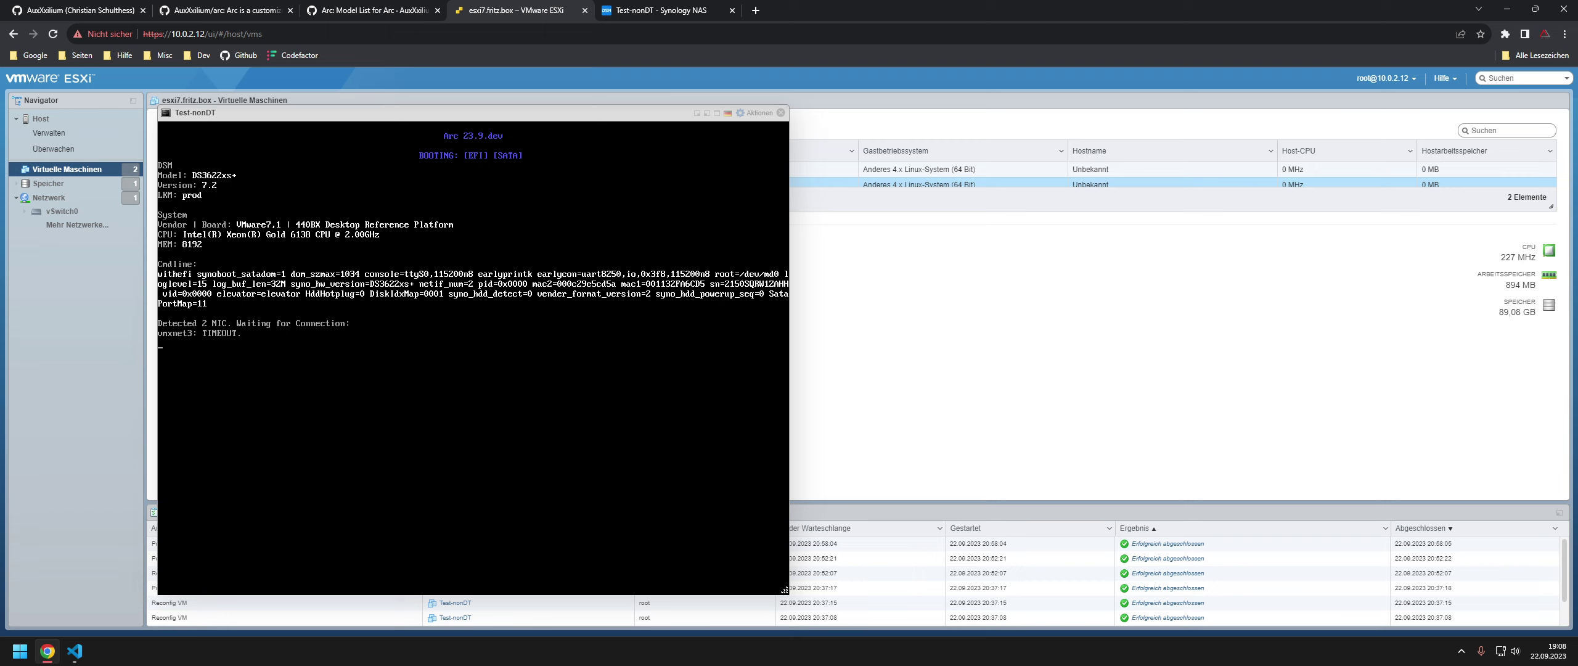
- Try to reset the Test-nonDT virtual machine from its console while the Arc boot countdown is running
{"action": "left_click", "coordinate": [757, 113]}
{"action": "mouse_move", "coordinate": [863, 198]}
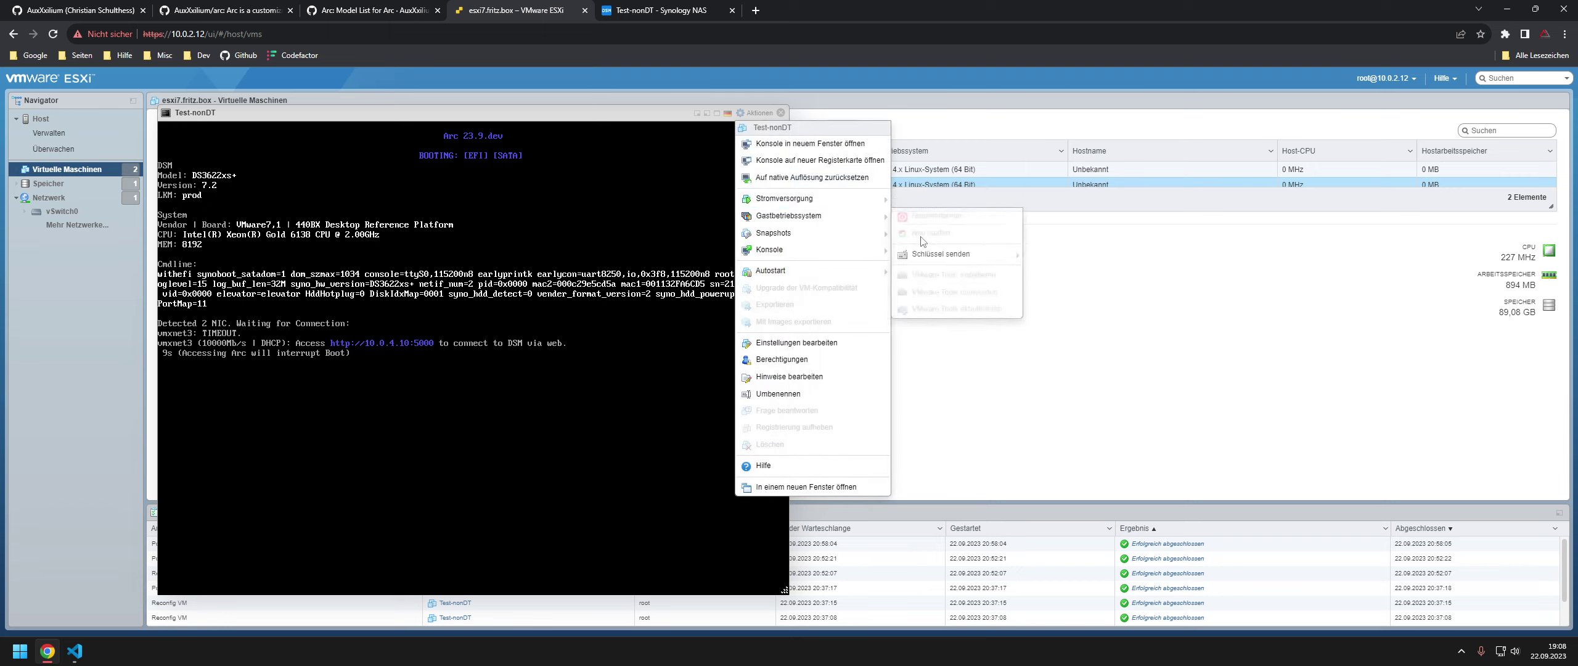
{"action": "left_click", "coordinate": [934, 249]}
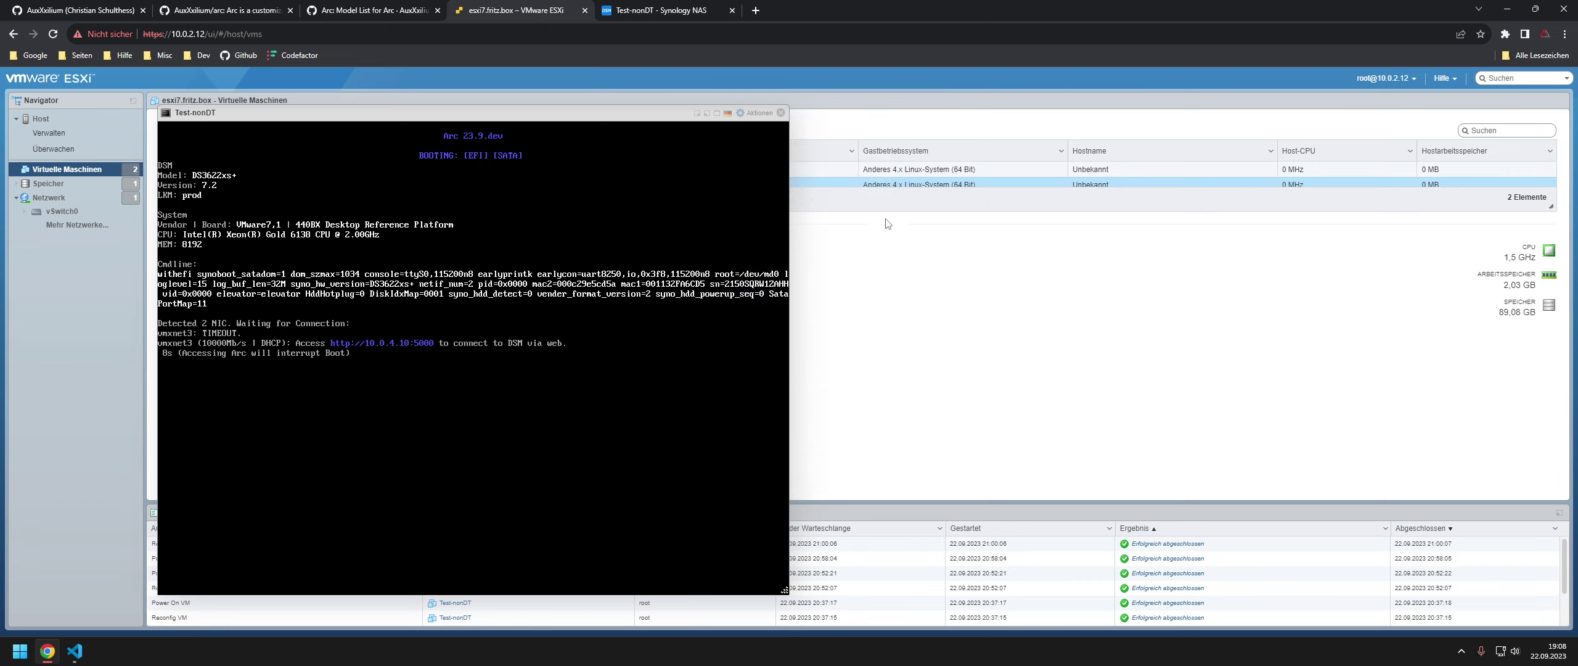
{"action": "left_click", "coordinate": [757, 113]}
{"action": "mouse_move", "coordinate": [859, 242]}
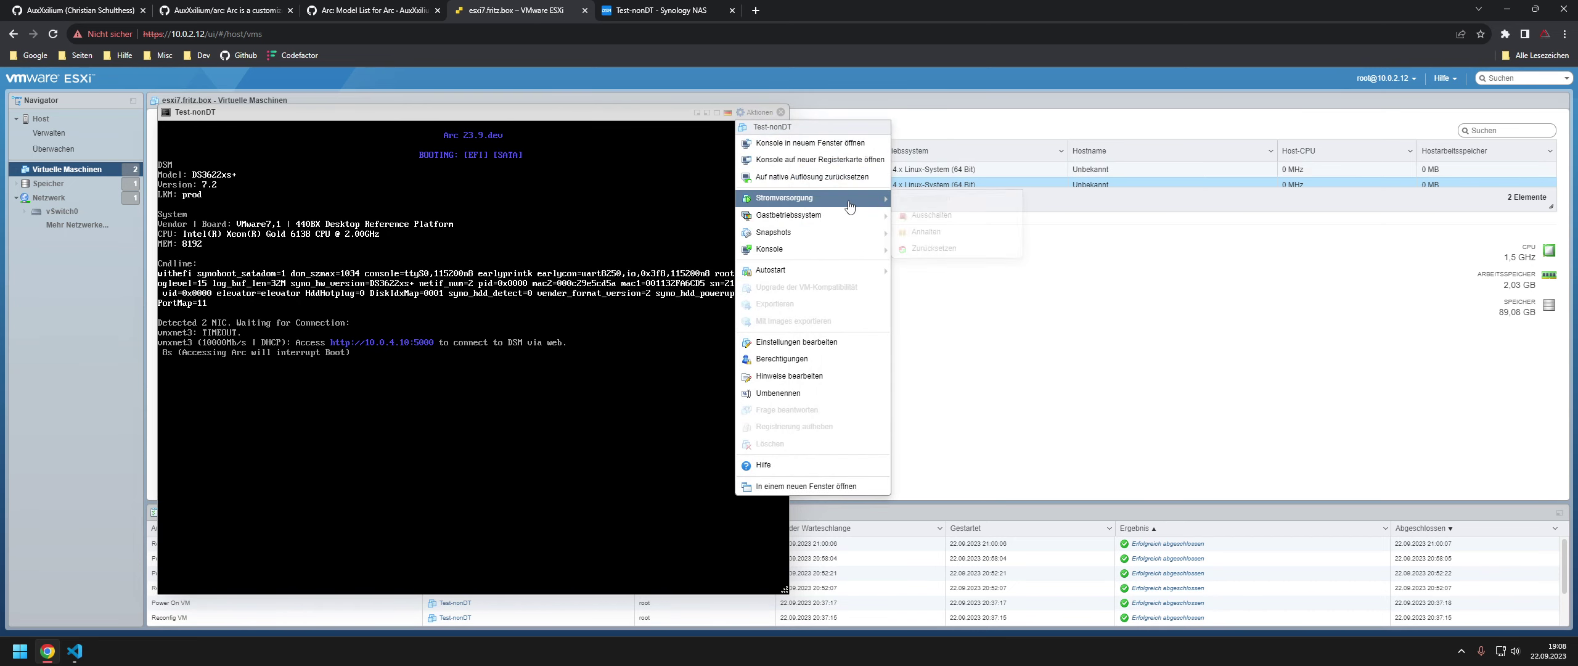
{"action": "mouse_move", "coordinate": [863, 199]}
{"action": "left_click", "coordinate": [933, 247]}
{"action": "left_click", "coordinate": [875, 395]}
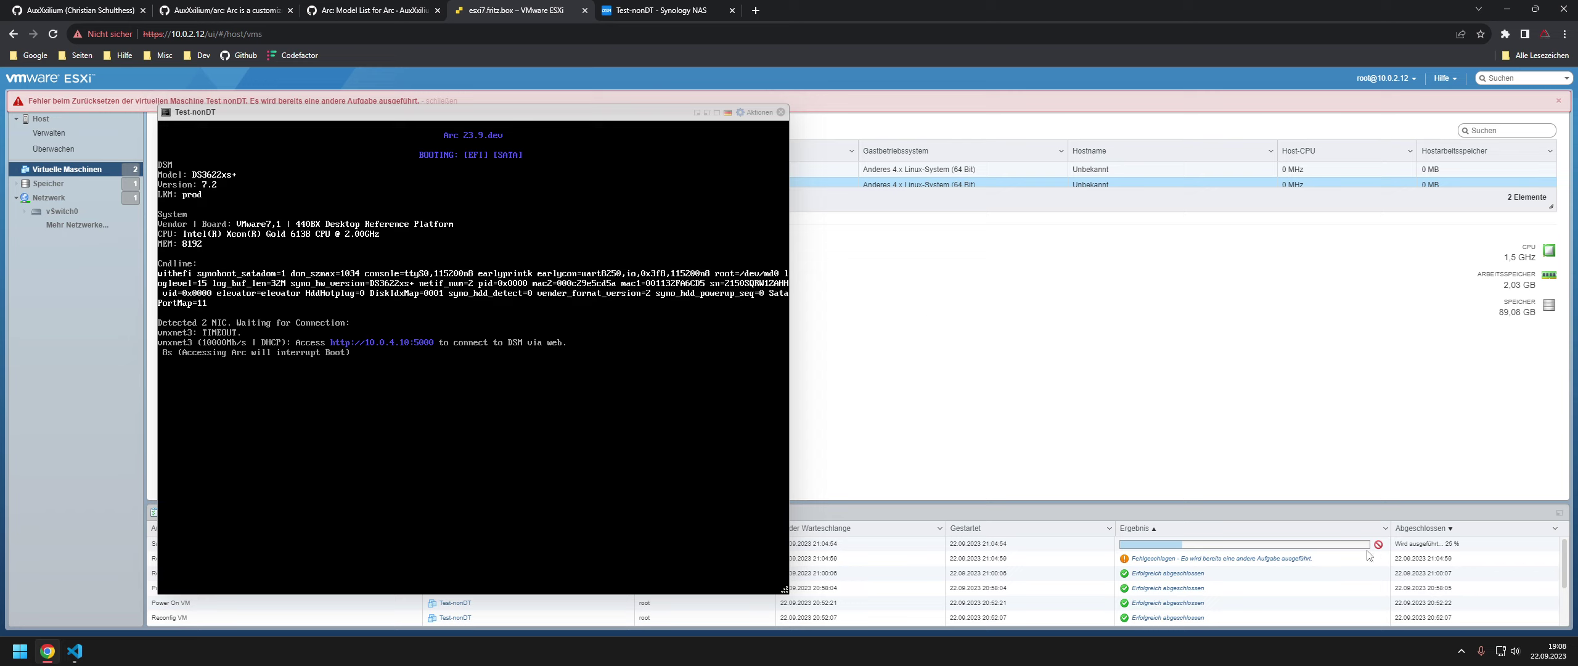
- Cancel the running Suspend VM task for Test-nonDT, and close its console and the error notifications
{"action": "left_click", "coordinate": [1378, 545]}
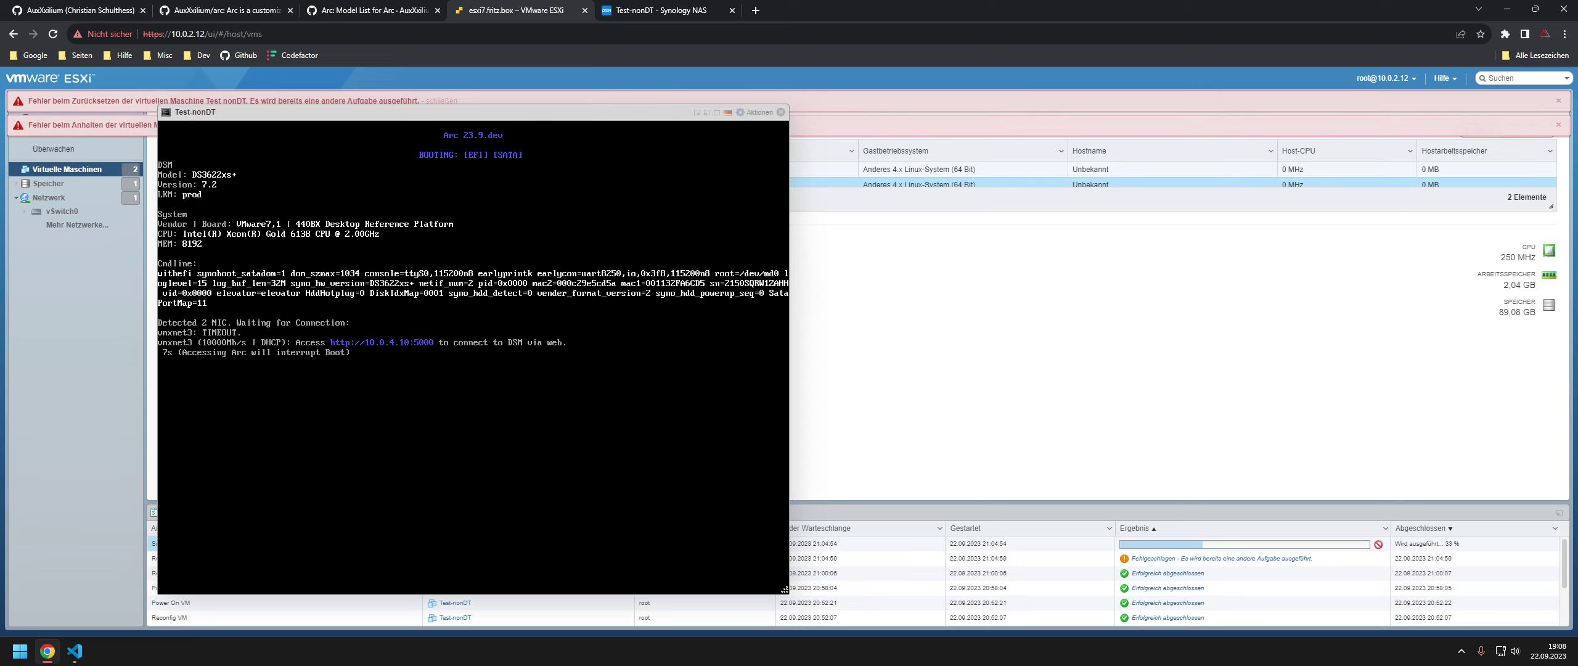
{"action": "left_click", "coordinate": [758, 113]}
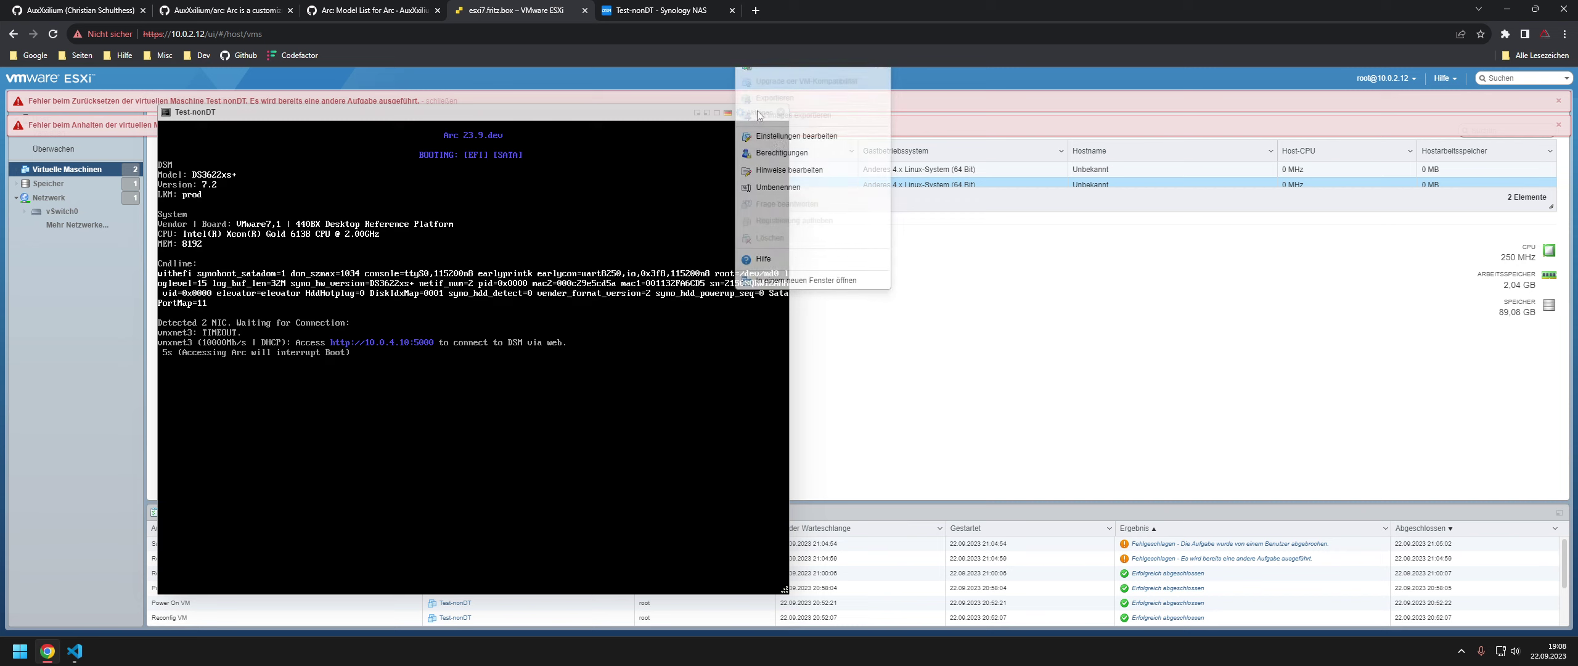
{"action": "left_click", "coordinate": [778, 135]}
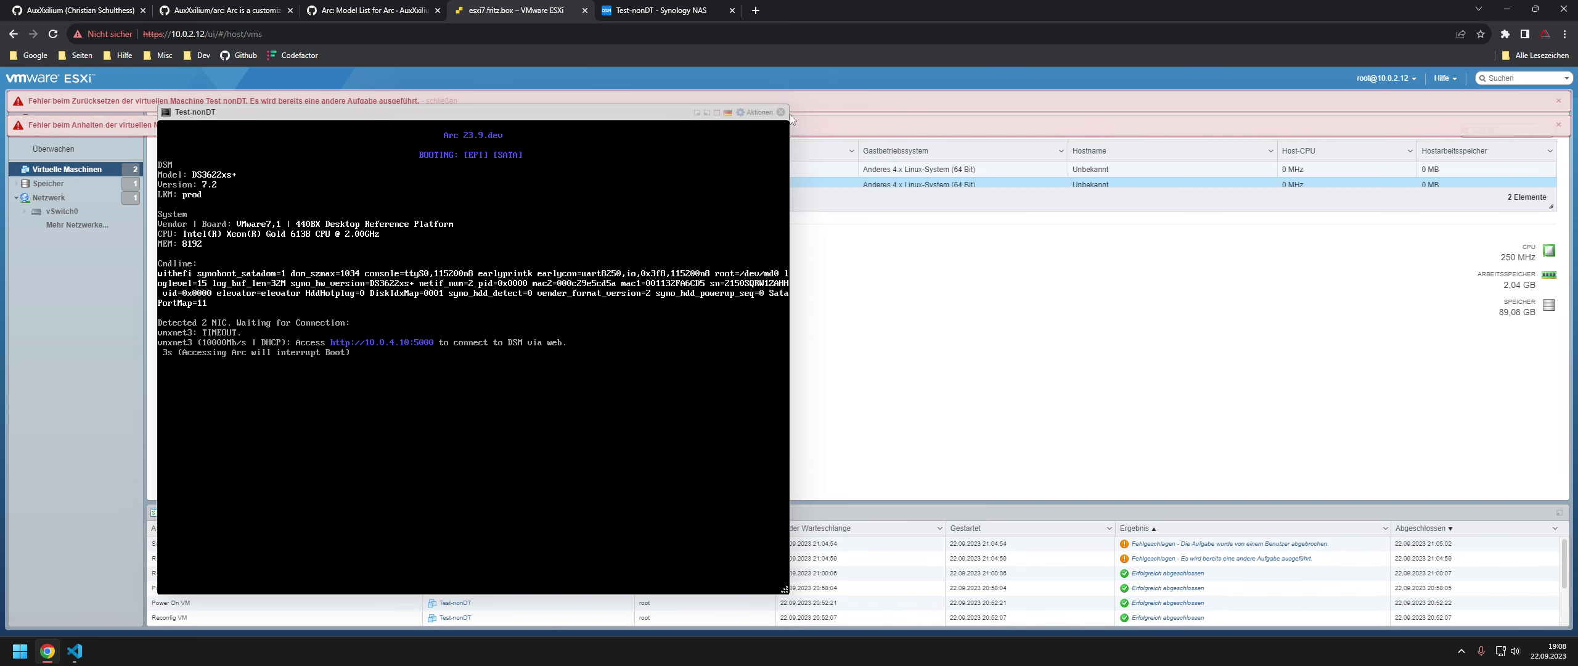
{"action": "left_click", "coordinate": [780, 112]}
{"action": "left_click", "coordinate": [439, 125]}
{"action": "left_click", "coordinate": [441, 101]}
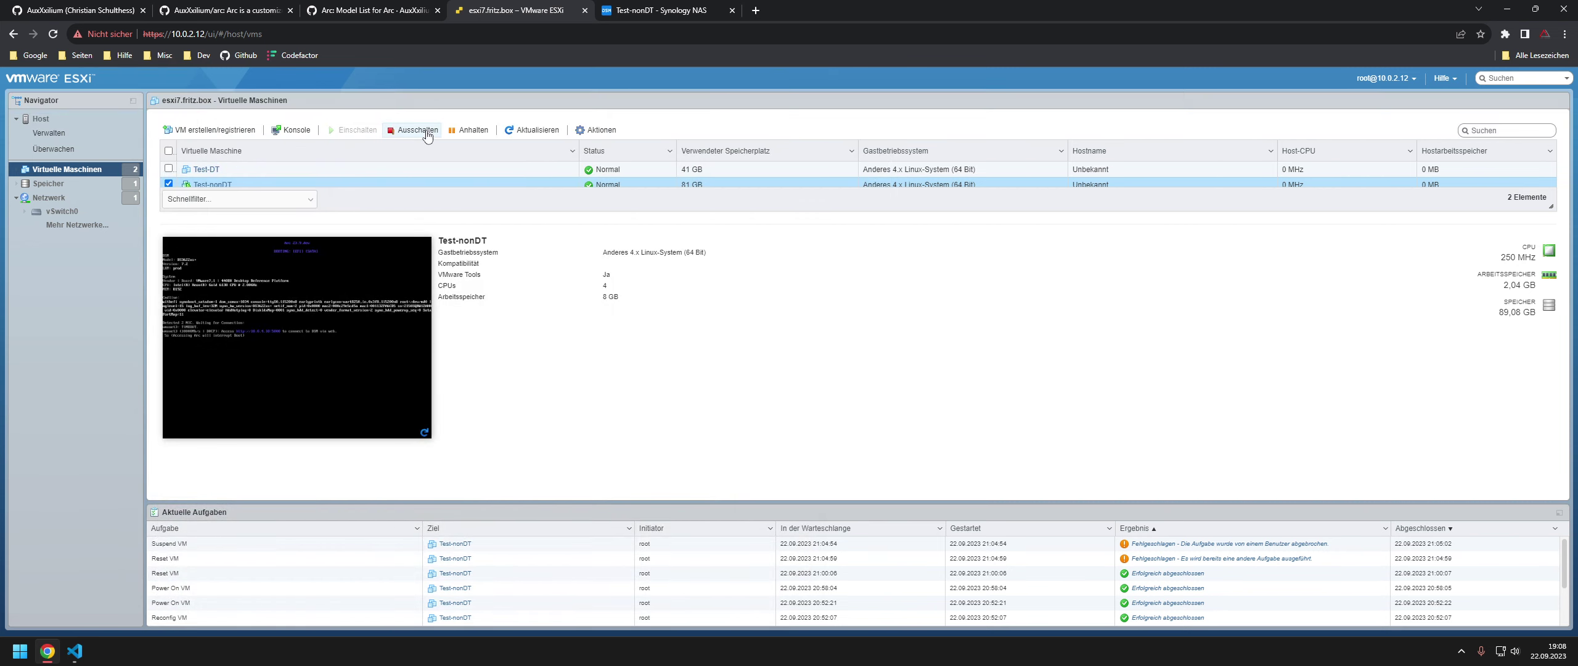
- Try to power off Test-nonDT, accepting the data loss warning
{"action": "left_click", "coordinate": [428, 134]}
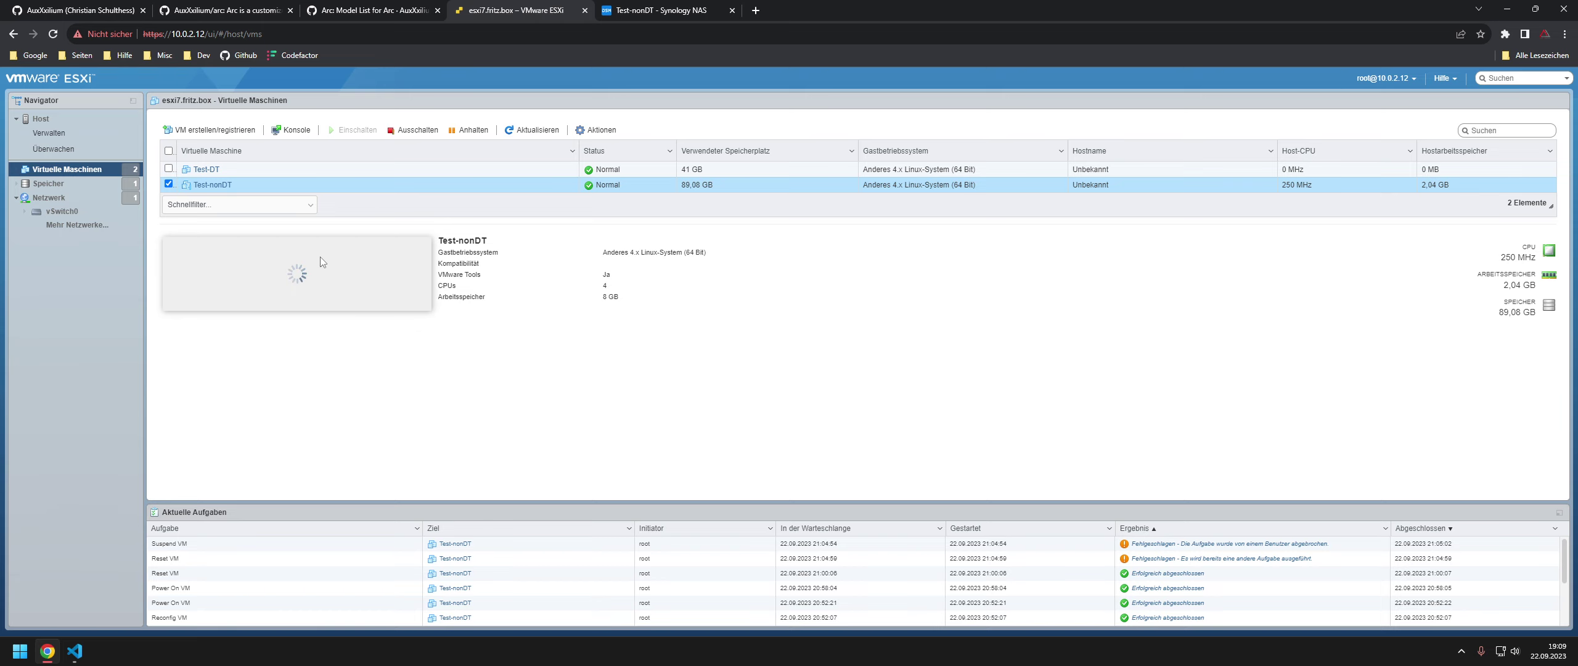
{"action": "left_click", "coordinate": [414, 130]}
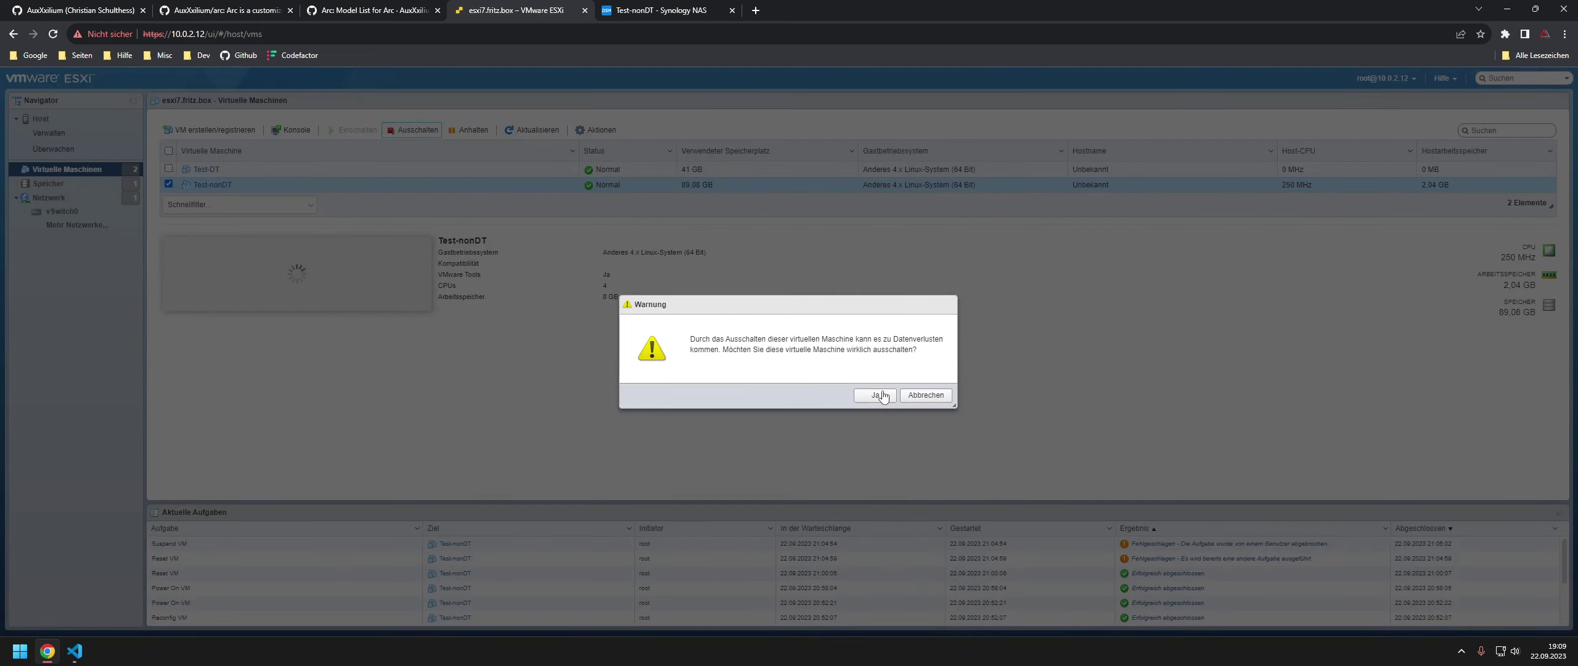
{"action": "left_click", "coordinate": [880, 395]}
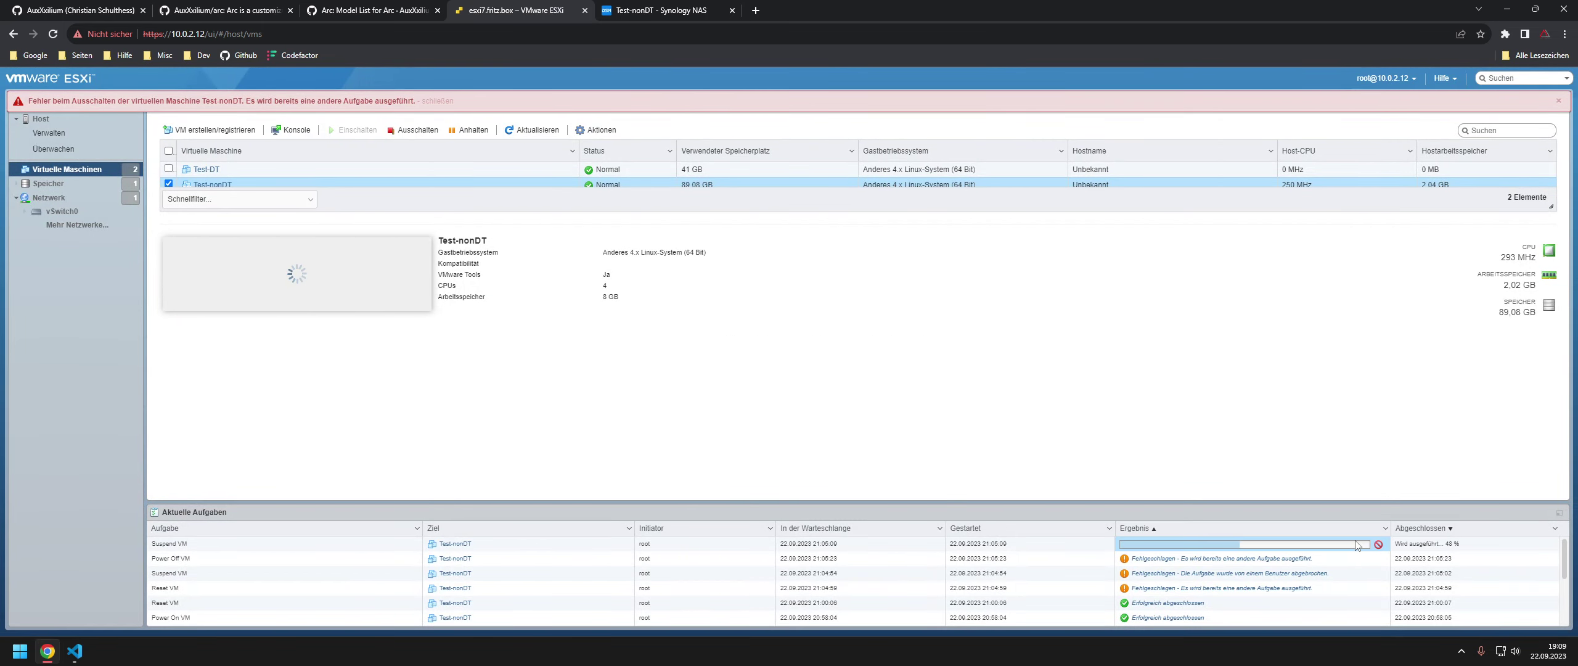
- Cancel the running Suspend VM task and power off Test-nonDT, accepting the data loss warning
{"action": "left_click", "coordinate": [1379, 543]}
{"action": "left_click", "coordinate": [437, 100]}
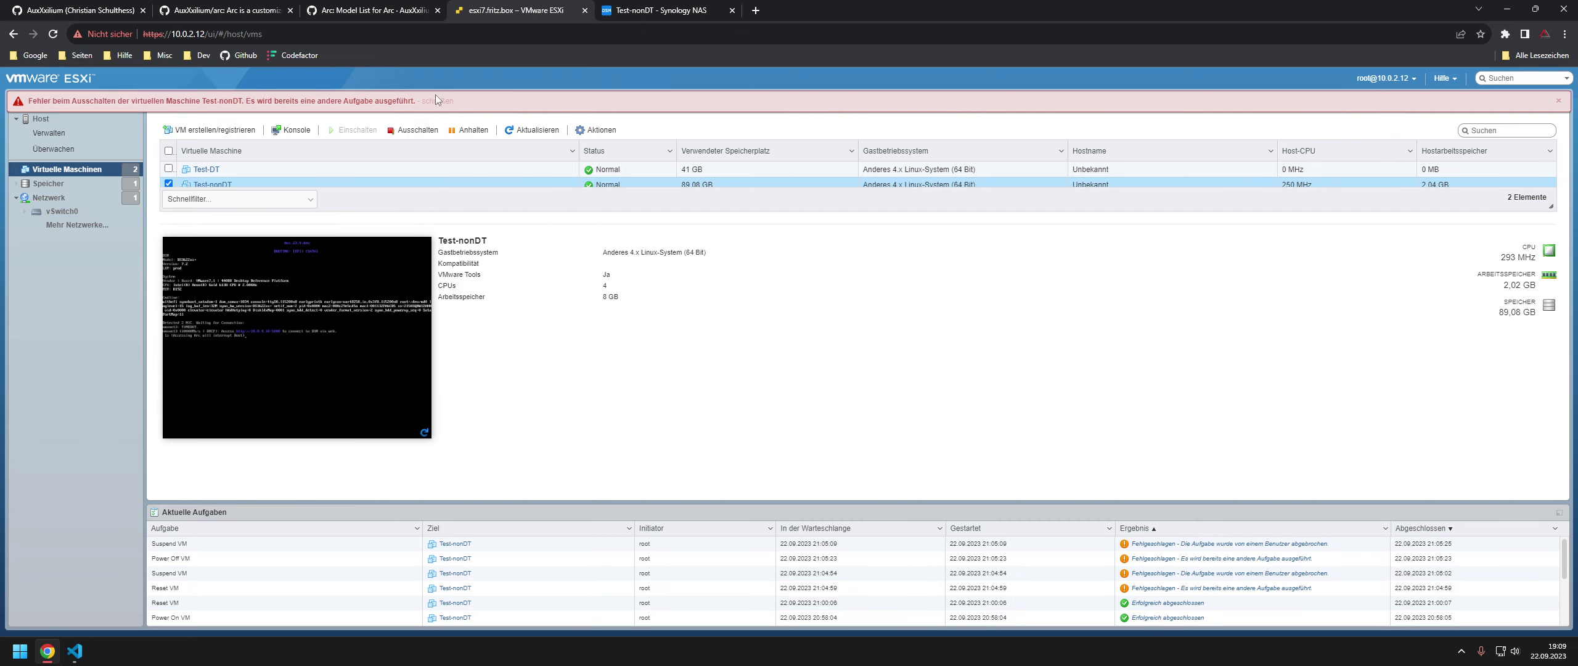
{"action": "left_click", "coordinate": [436, 100]}
{"action": "left_click", "coordinate": [414, 130]}
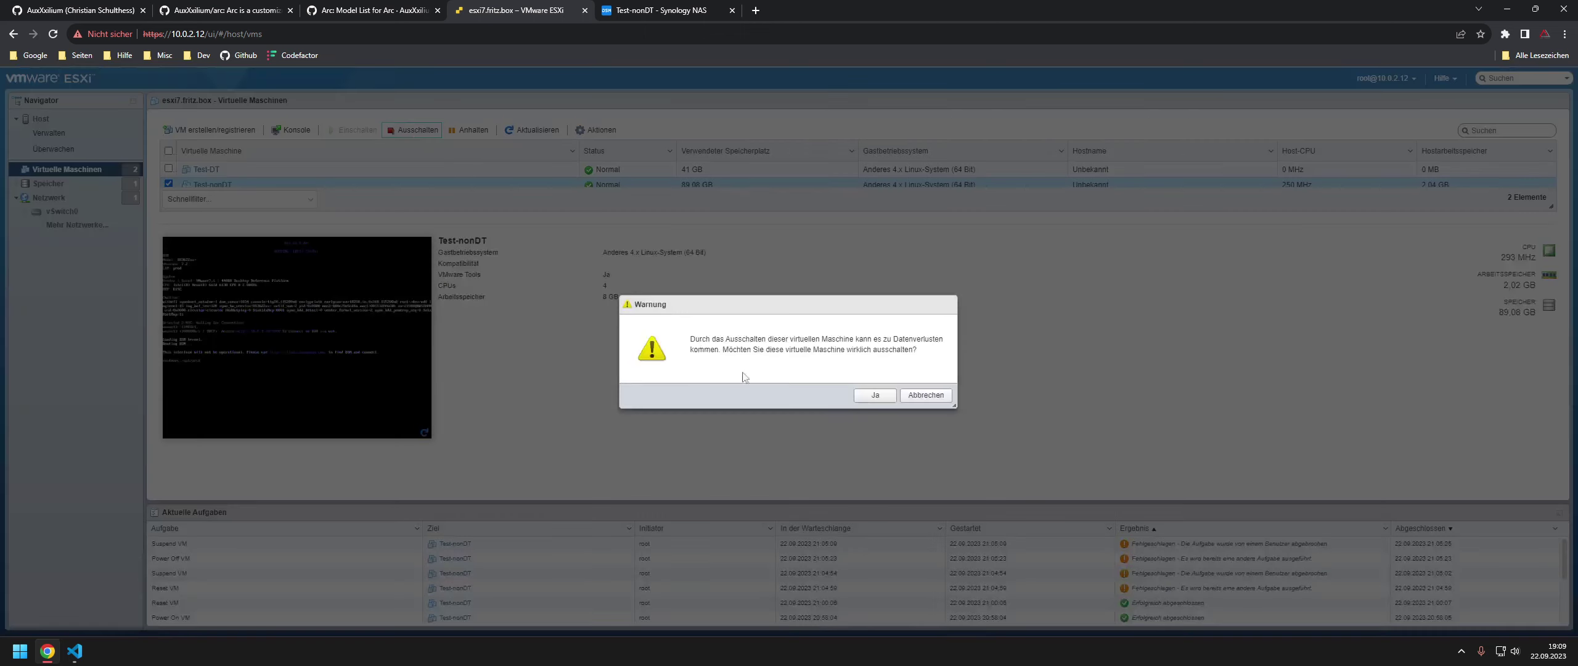
{"action": "left_click", "coordinate": [875, 398]}
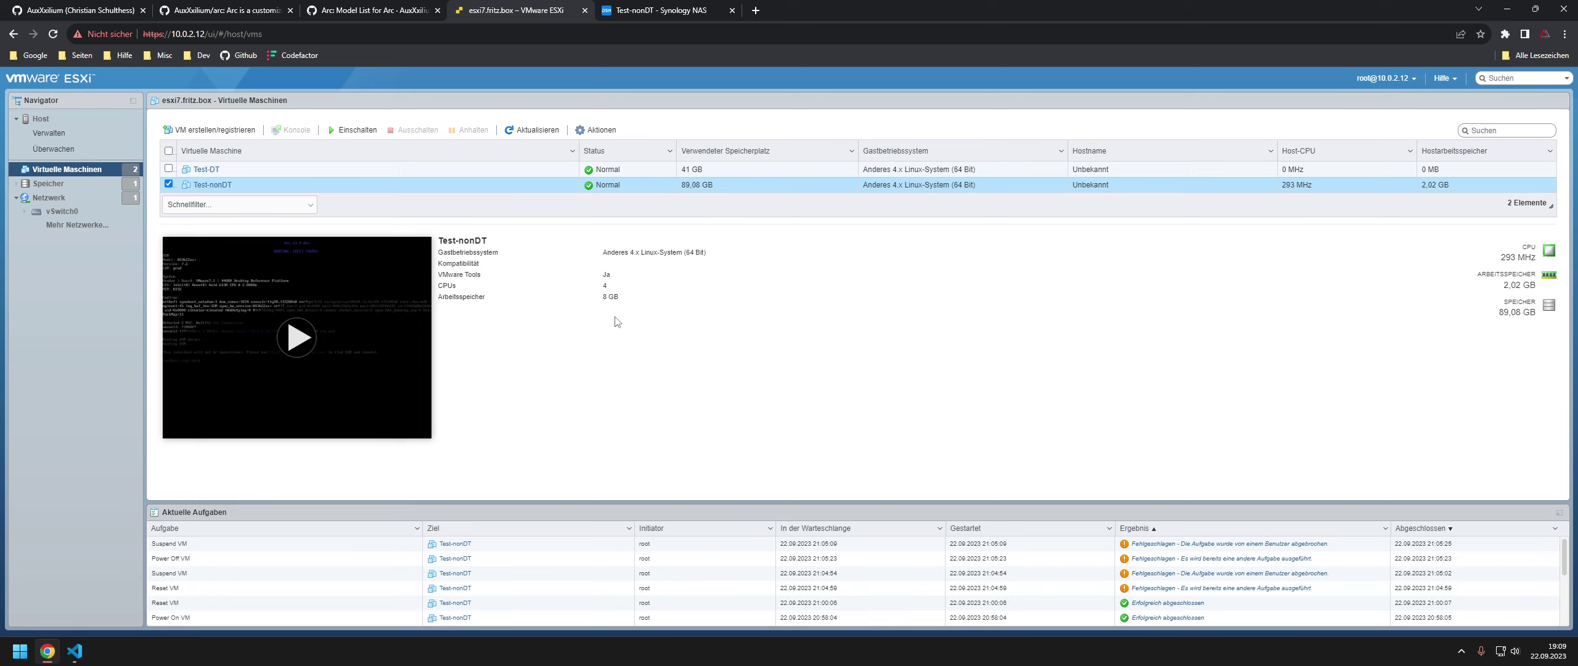
- Power on Test-nonDT with its console open and bring up the Arc loader's configuration menu
{"action": "left_click", "coordinate": [595, 130]}
{"action": "left_click", "coordinate": [383, 360]}
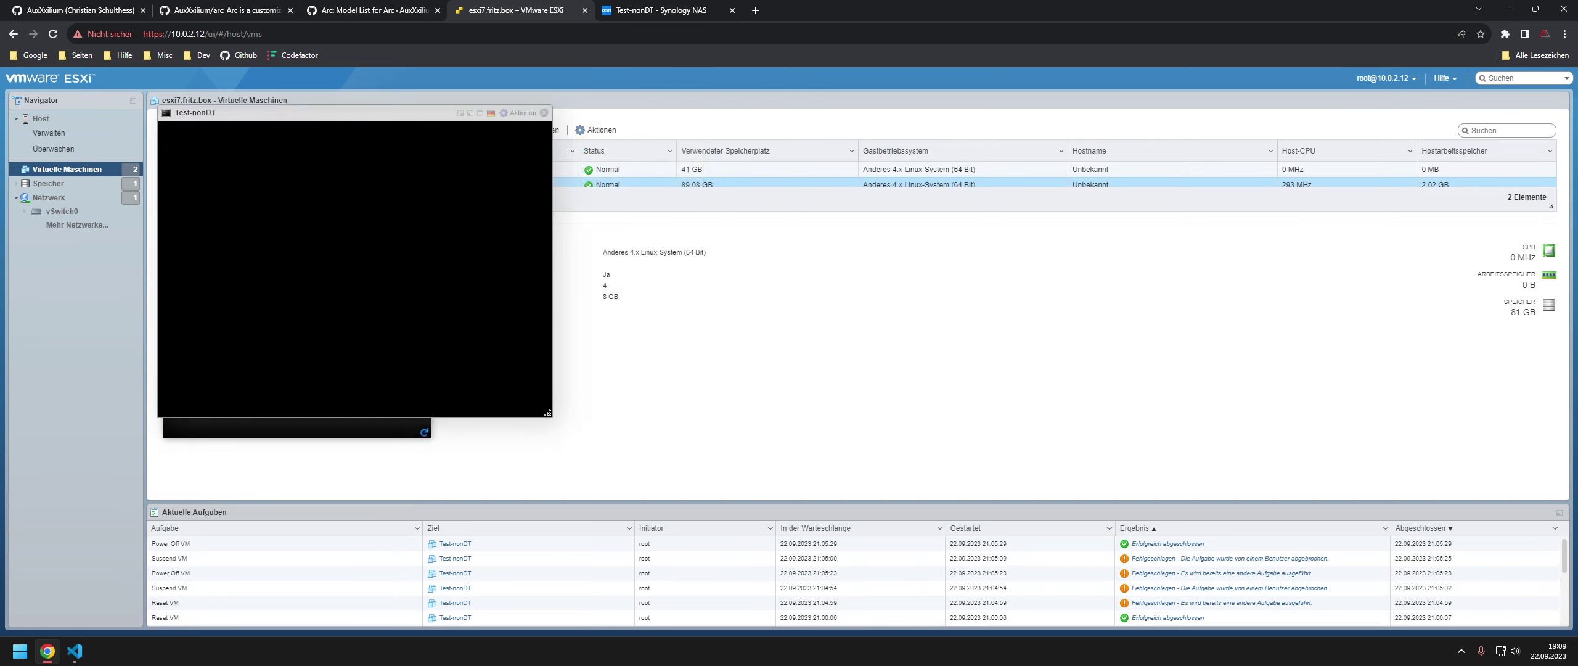
{"action": "key", "text": "Down"}
{"action": "key", "text": "Down"}
{"action": "key", "text": "Return"}
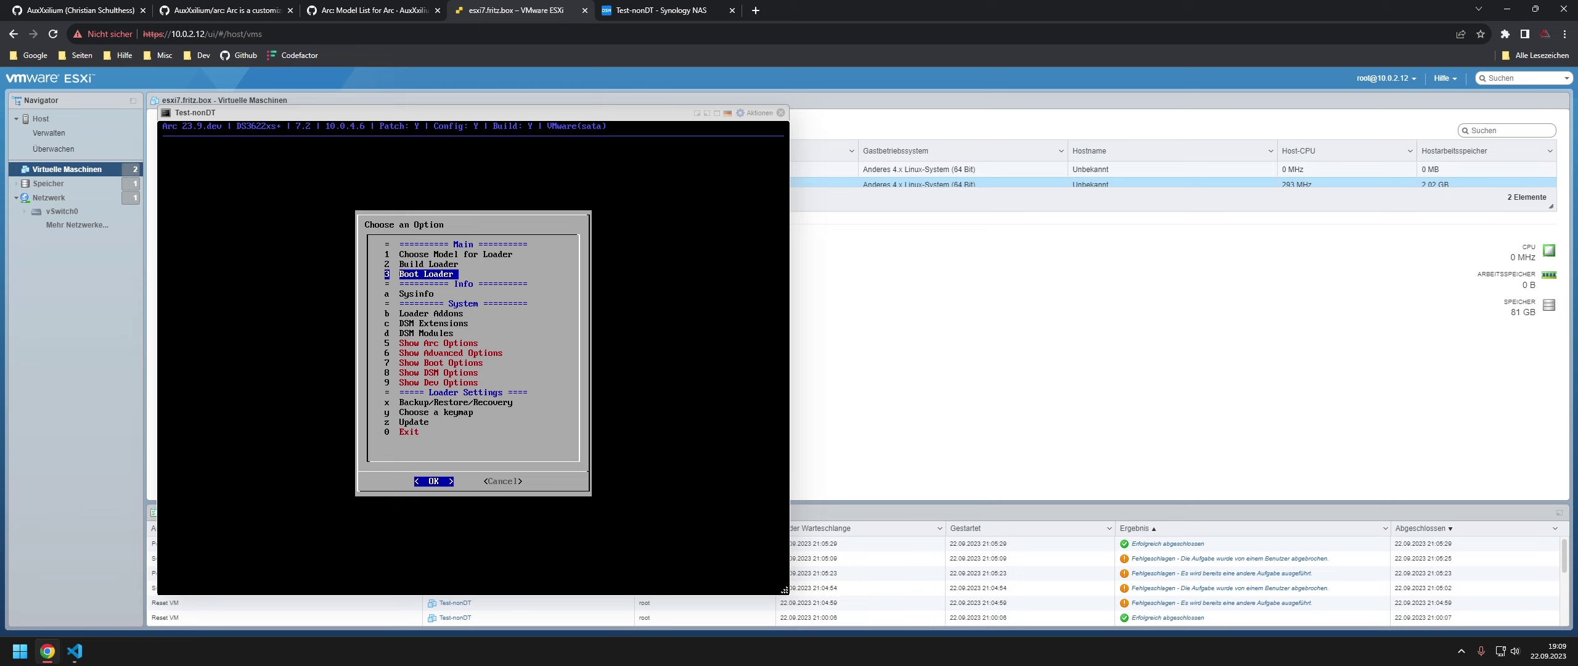
- Show the DSM options in the Arc loader's main menu
{"action": "key", "text": "Down"}
{"action": "key", "text": "Down"}
{"action": "key", "text": "Down"}
{"action": "key", "text": "Down"}
{"action": "key", "text": "Down"}
{"action": "key", "text": "Down"}
{"action": "key", "text": "Down"}
{"action": "key", "text": "Down"}
{"action": "key", "text": "Down"}
{"action": "key", "text": "Down"}
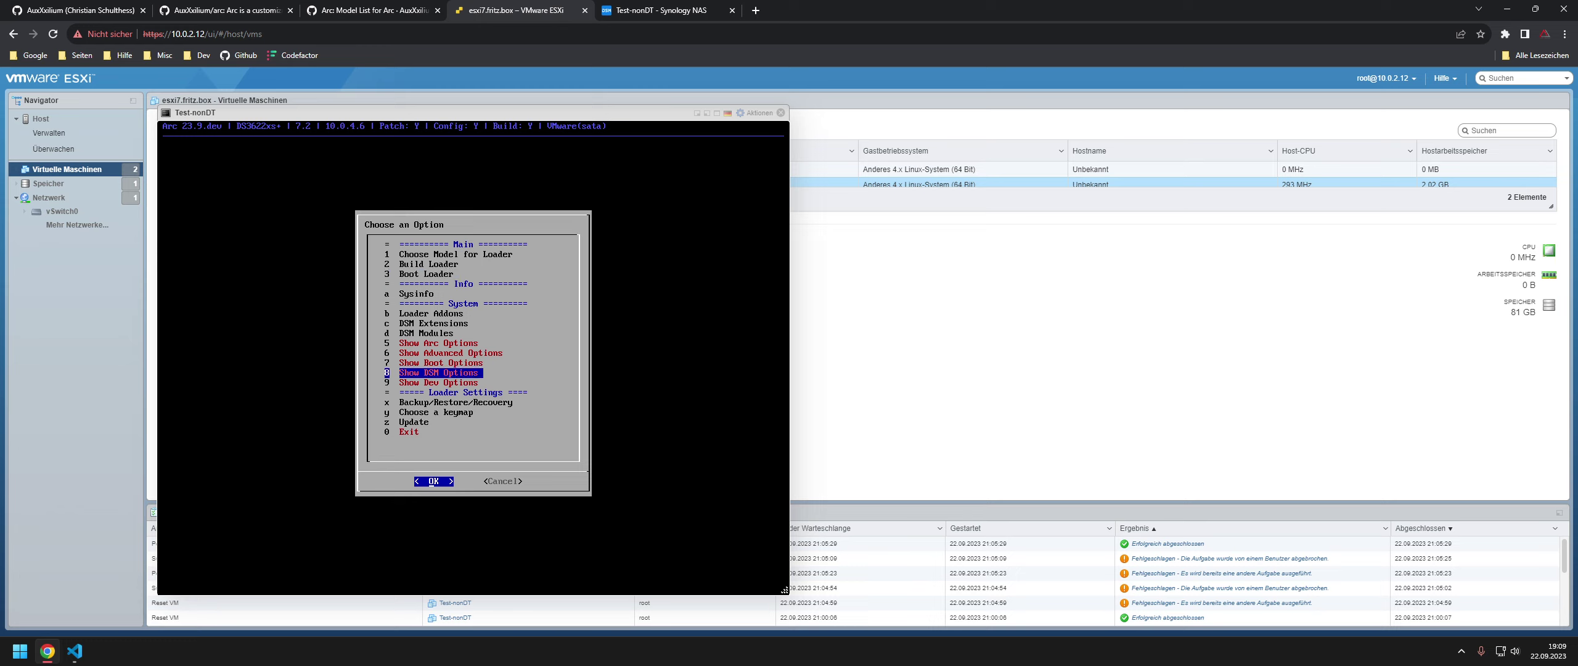
{"action": "key", "text": "Return"}
- Open Static IP Settings for eth0, agree to change the configuration, and accept setting the new one
{"action": "key", "text": "Down"}
{"action": "key", "text": "Down"}
{"action": "key", "text": "Down"}
{"action": "key", "text": "Down"}
{"action": "key", "text": "Down"}
{"action": "key", "text": "Up"}
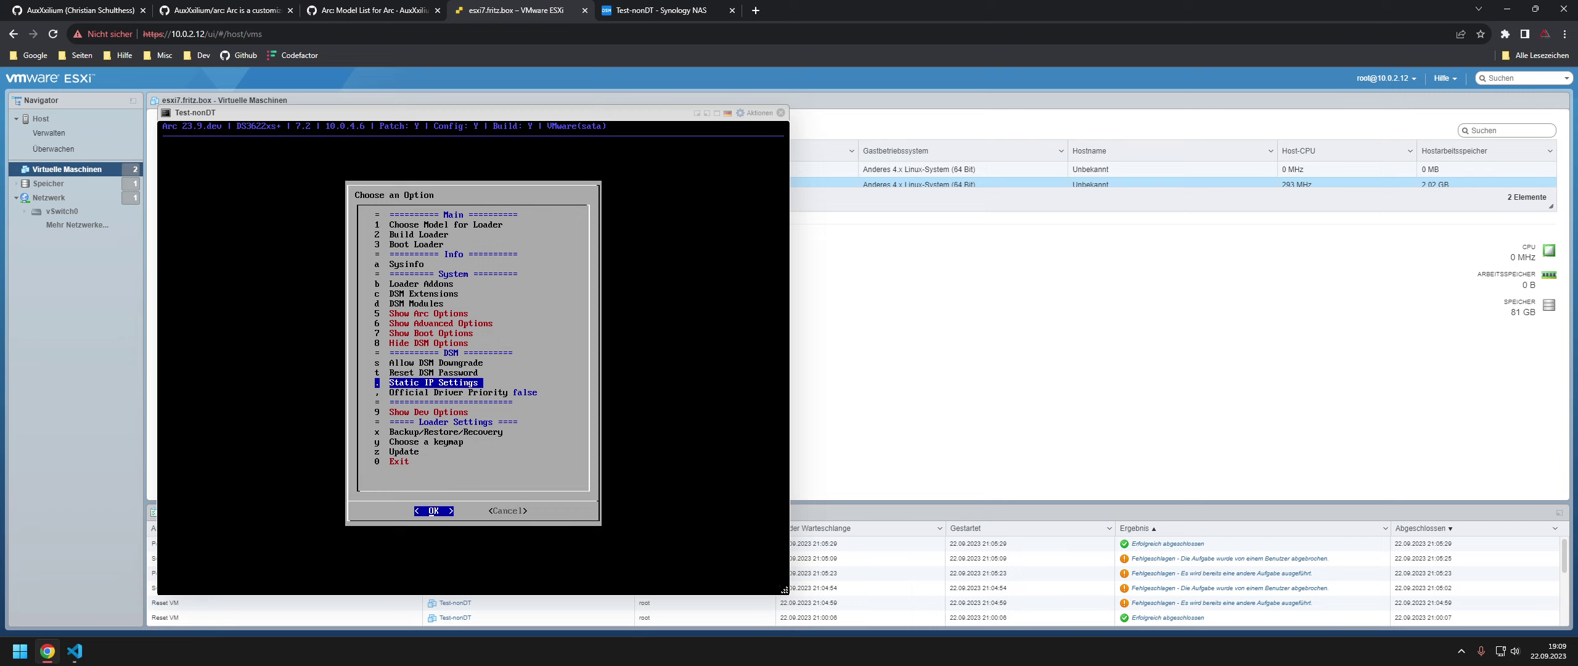
{"action": "key", "text": "Return"}
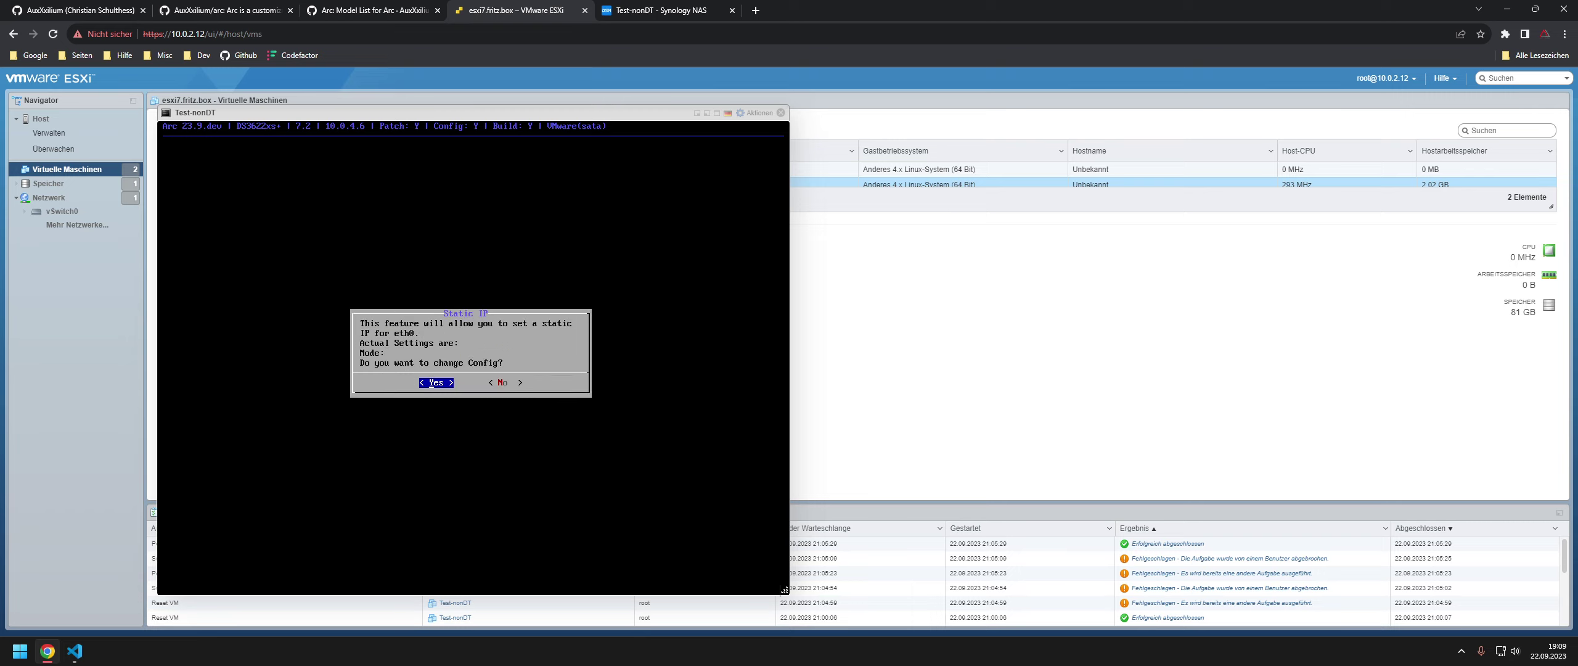
{"action": "key", "text": "Return"}
{"action": "key", "text": "Return"}
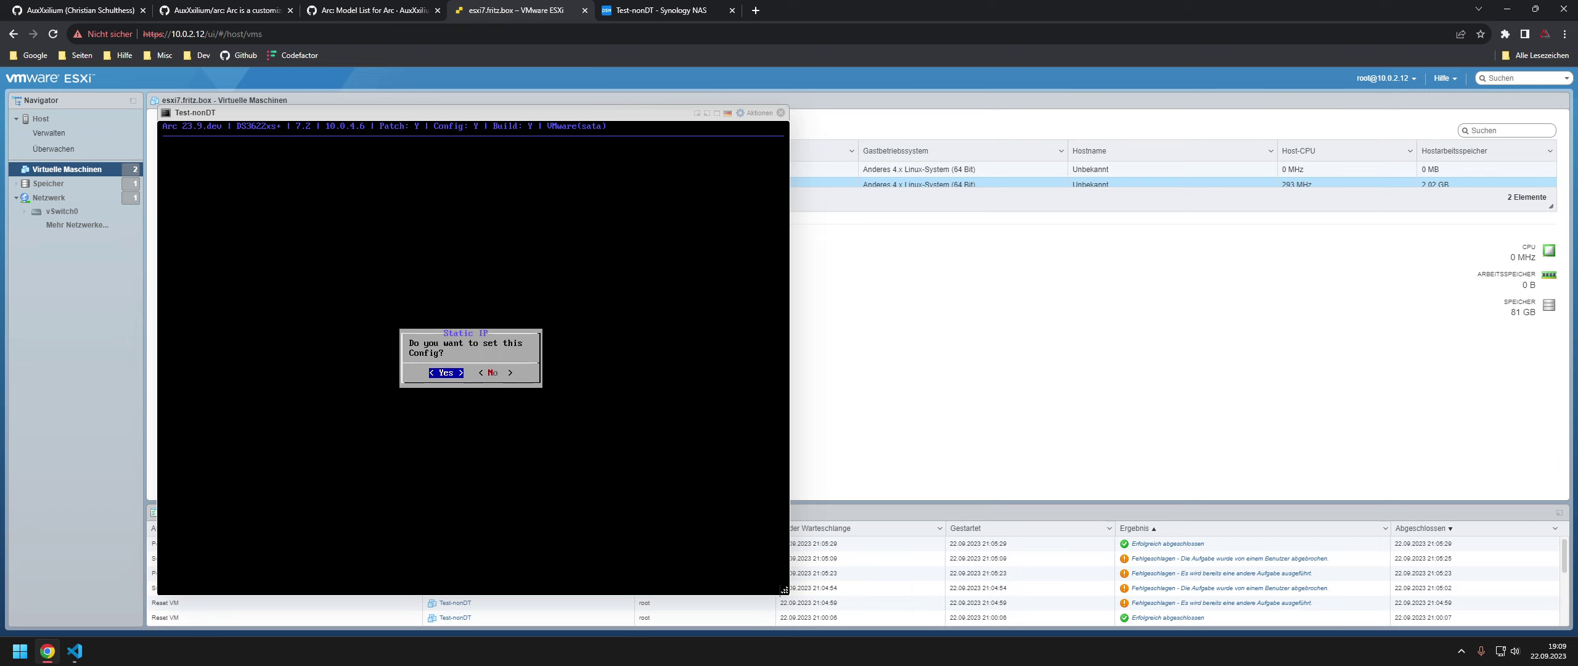
{"action": "key", "text": "Return"}
{"action": "key", "text": "Return"}
- Rebuild the Arc loader from the main menu and boot it once the build is done
{"action": "key", "text": "Up"}
{"action": "key", "text": "Up"}
{"action": "key", "text": "Up"}
{"action": "key", "text": "Up"}
{"action": "key", "text": "Up"}
{"action": "key", "text": "Up"}
{"action": "key", "text": "Up"}
{"action": "key", "text": "Up"}
{"action": "key", "text": "Up"}
{"action": "key", "text": "Up"}
{"action": "key", "text": "Up"}
{"action": "key", "text": "Up"}
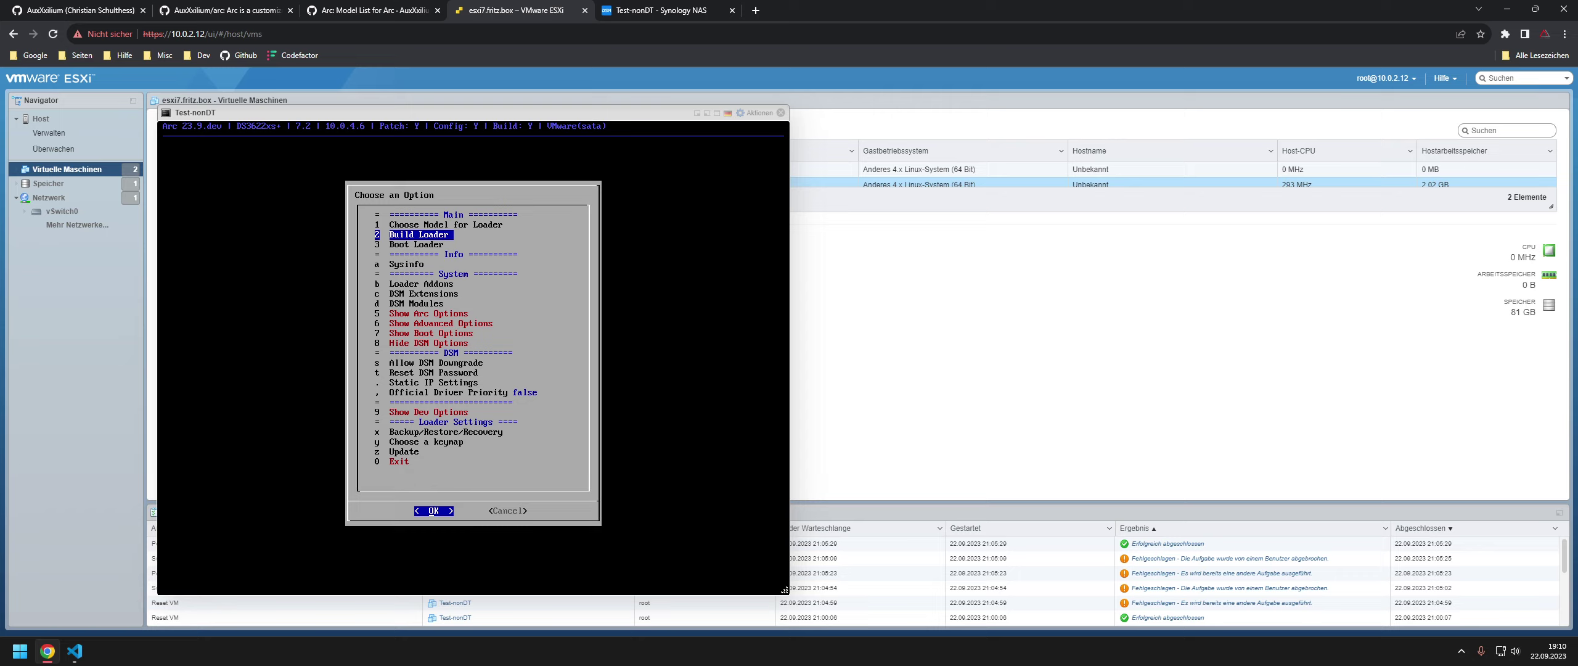
{"action": "key", "text": "Return"}
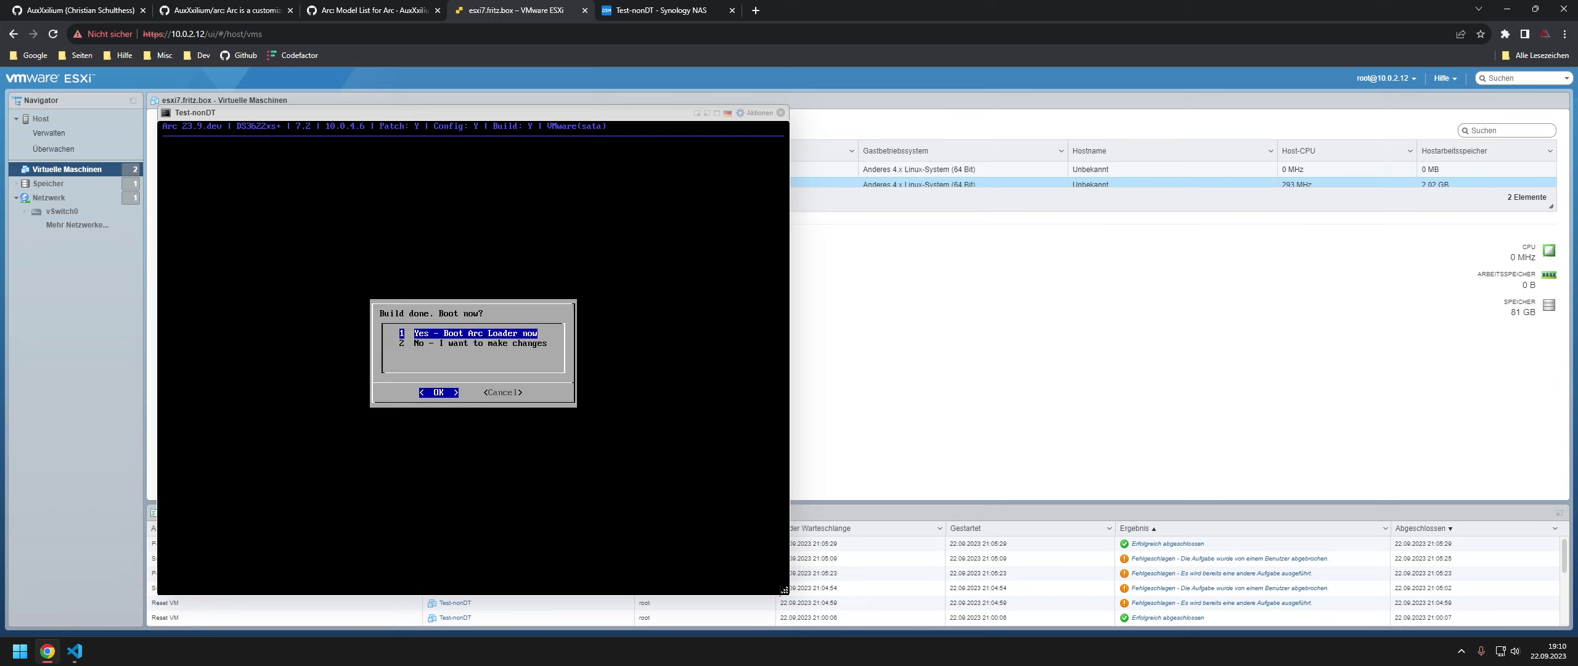
{"action": "key", "text": "Return"}
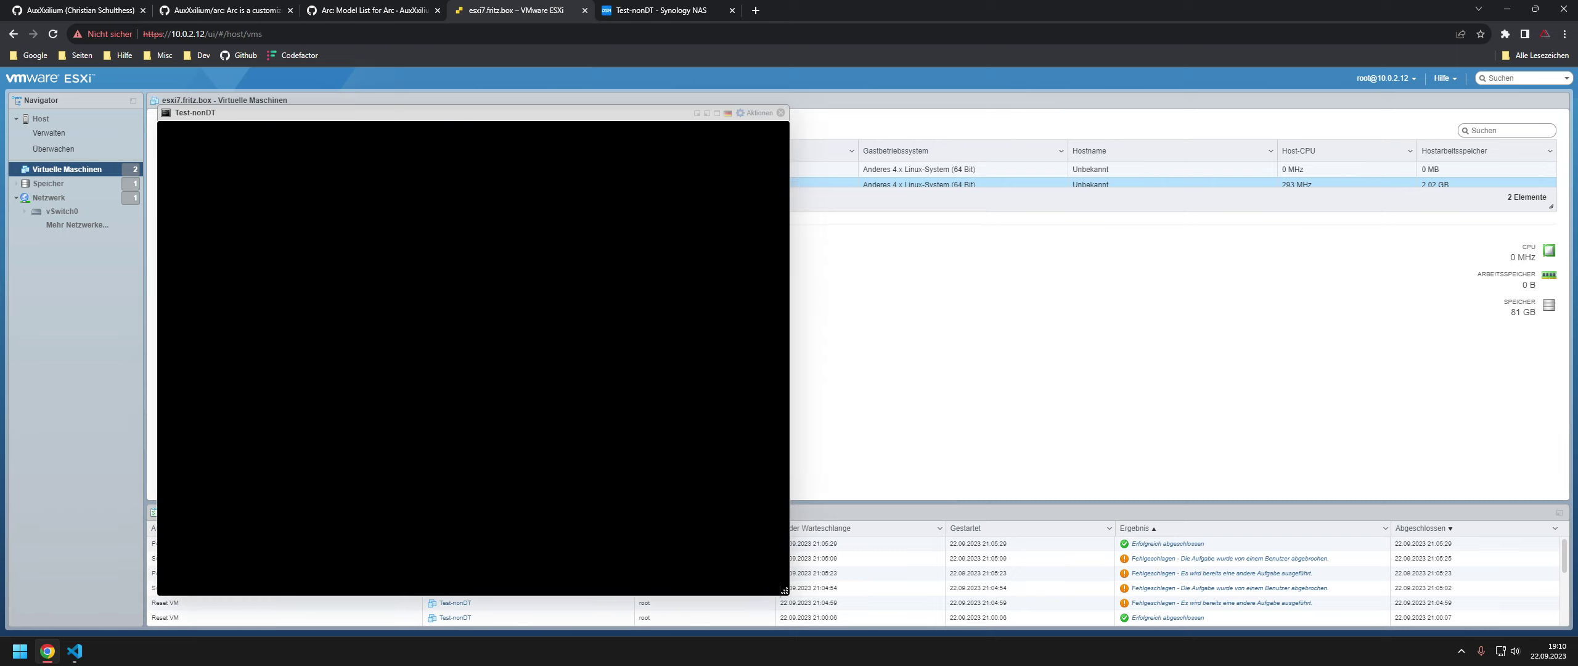
{"action": "key", "text": "Return"}
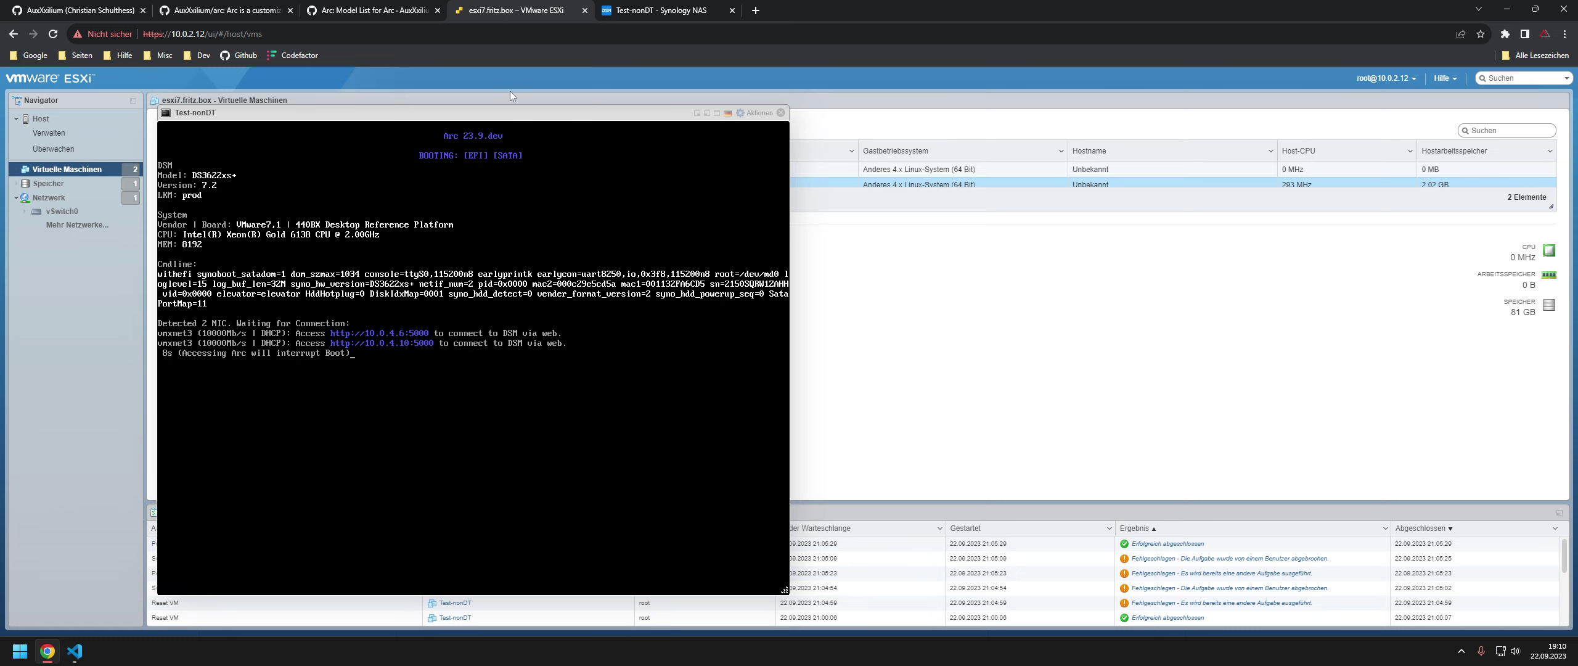
- Check DSM's restart progress against the Arc boot console, and reload the DSM page at 10.0.4.10:5000
{"action": "left_click", "coordinate": [685, 9]}
{"action": "key", "text": "ctrl+shift+Tab"}
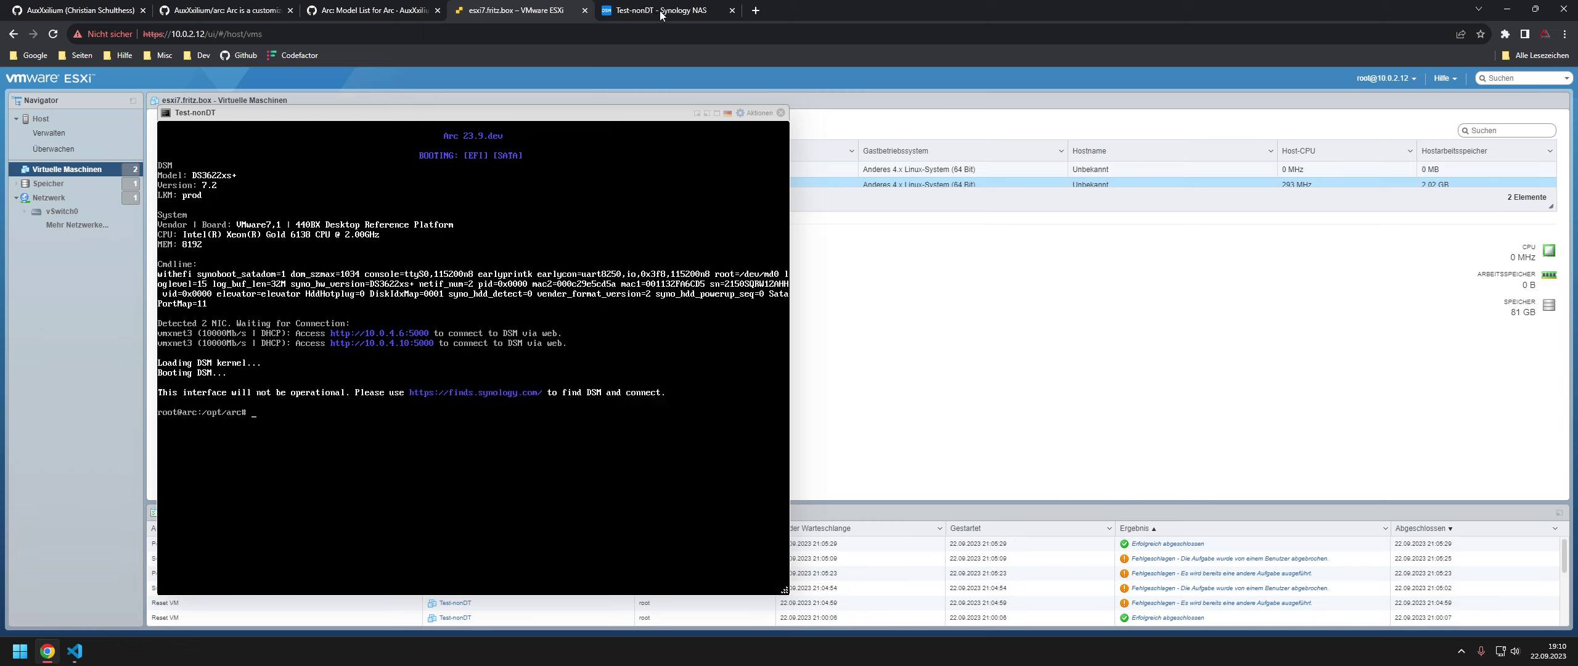
{"action": "mouse_move", "coordinate": [661, 15]}
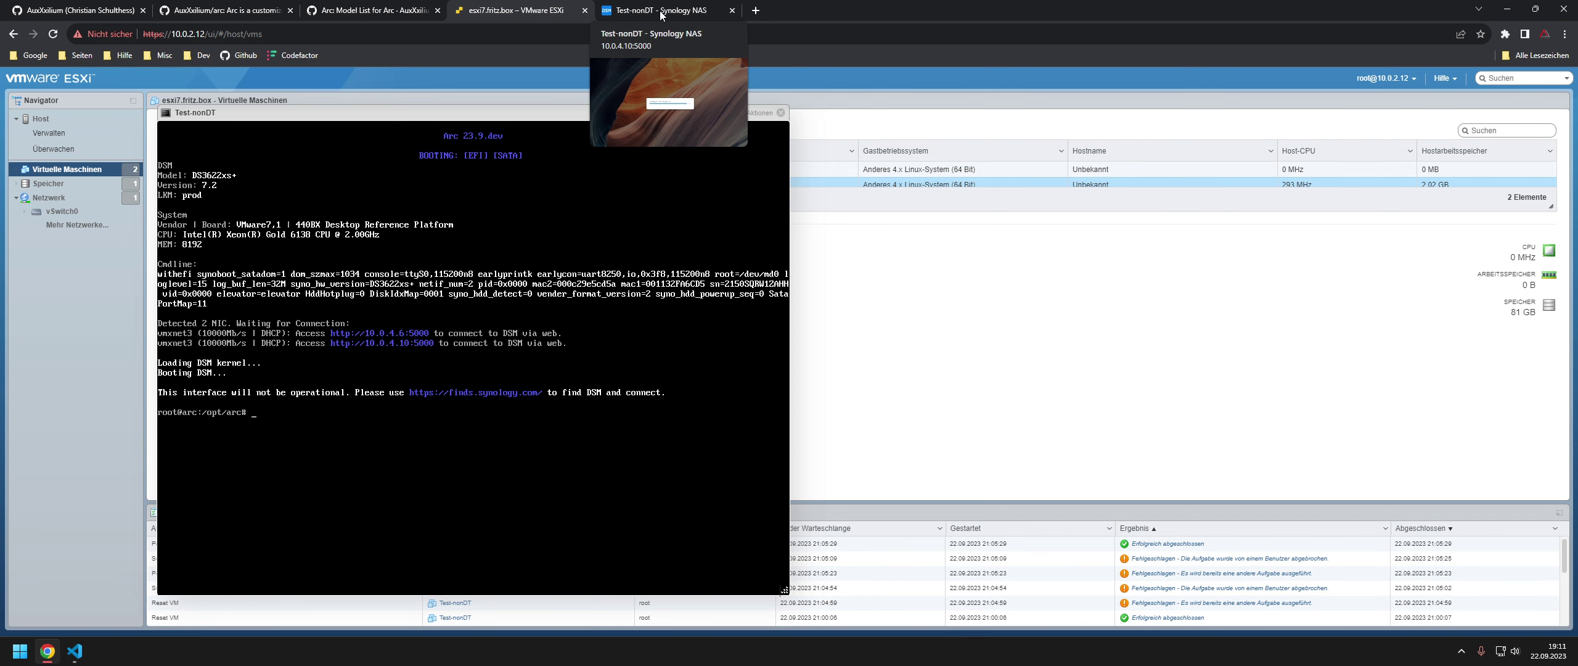
{"action": "left_click", "coordinate": [660, 13]}
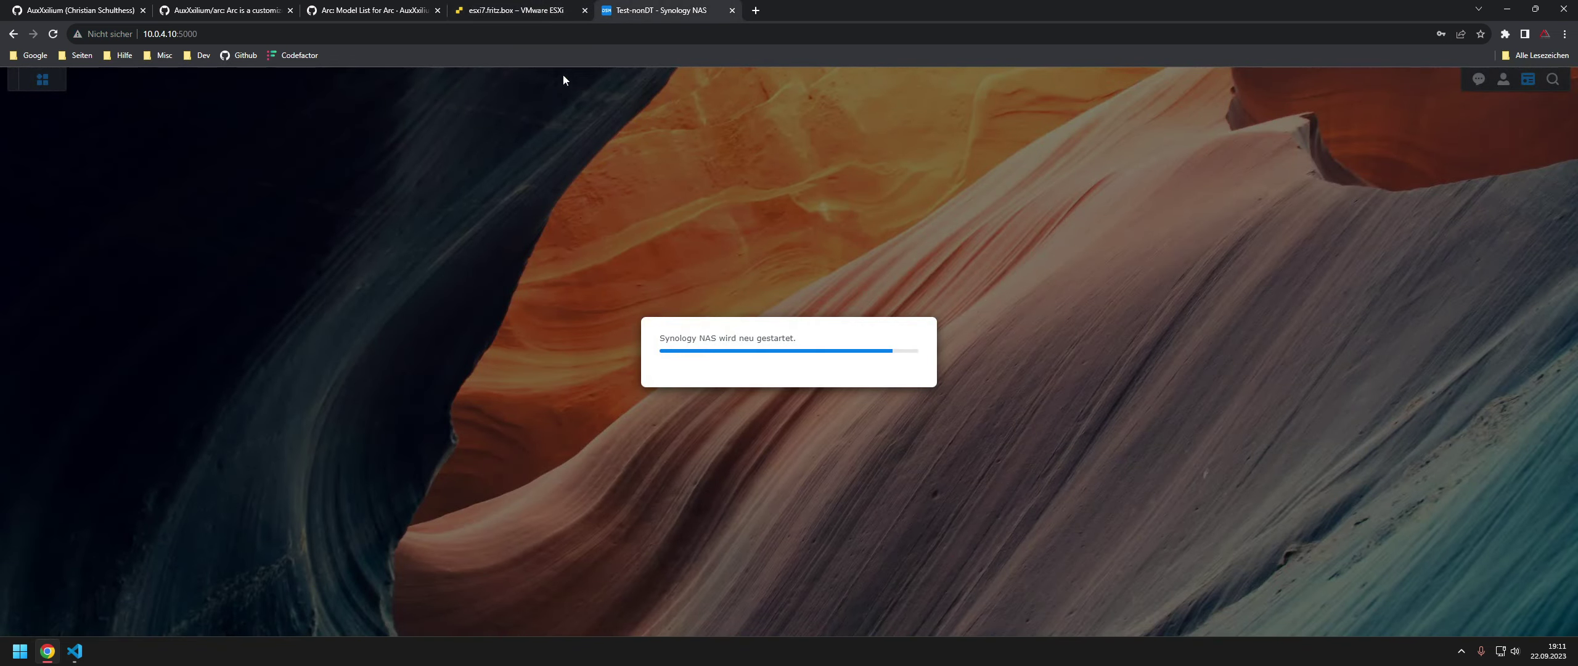
{"action": "left_click", "coordinate": [532, 14]}
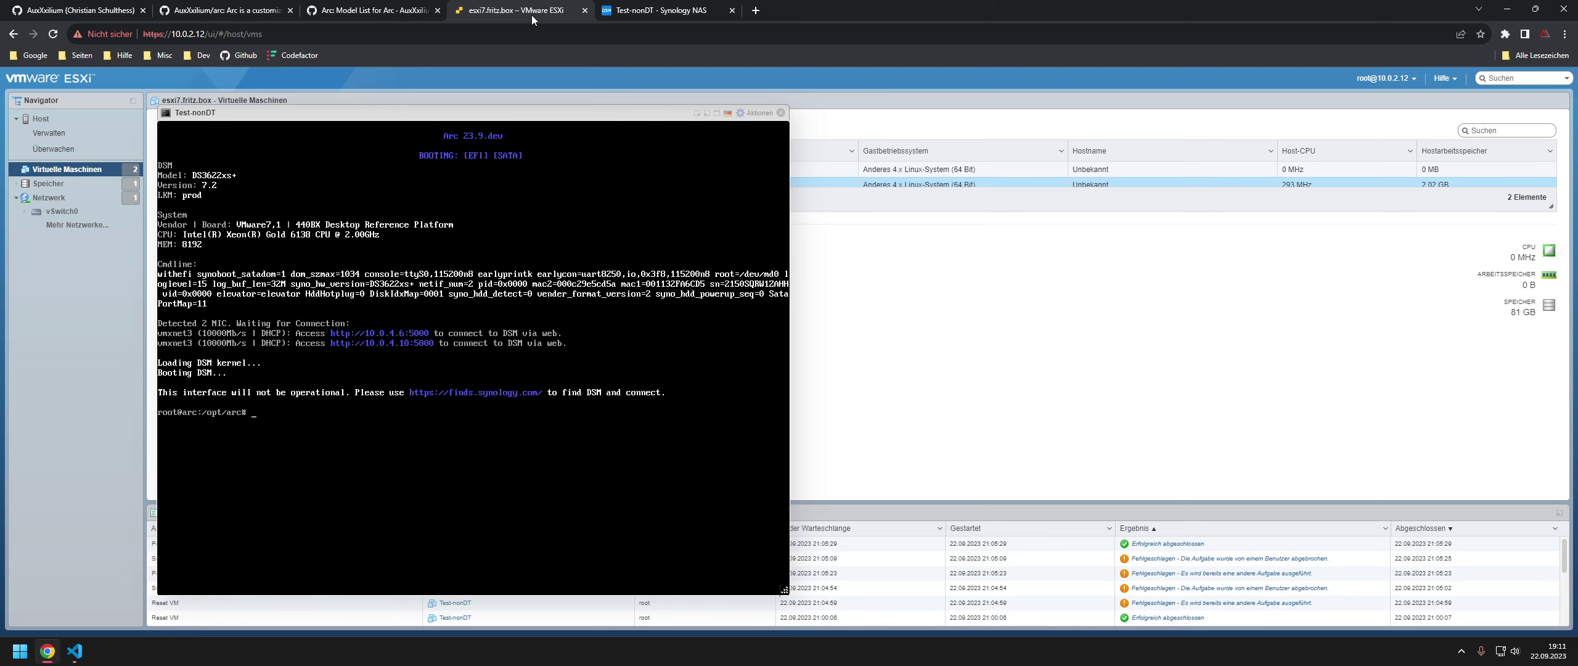
{"action": "left_click", "coordinate": [661, 13]}
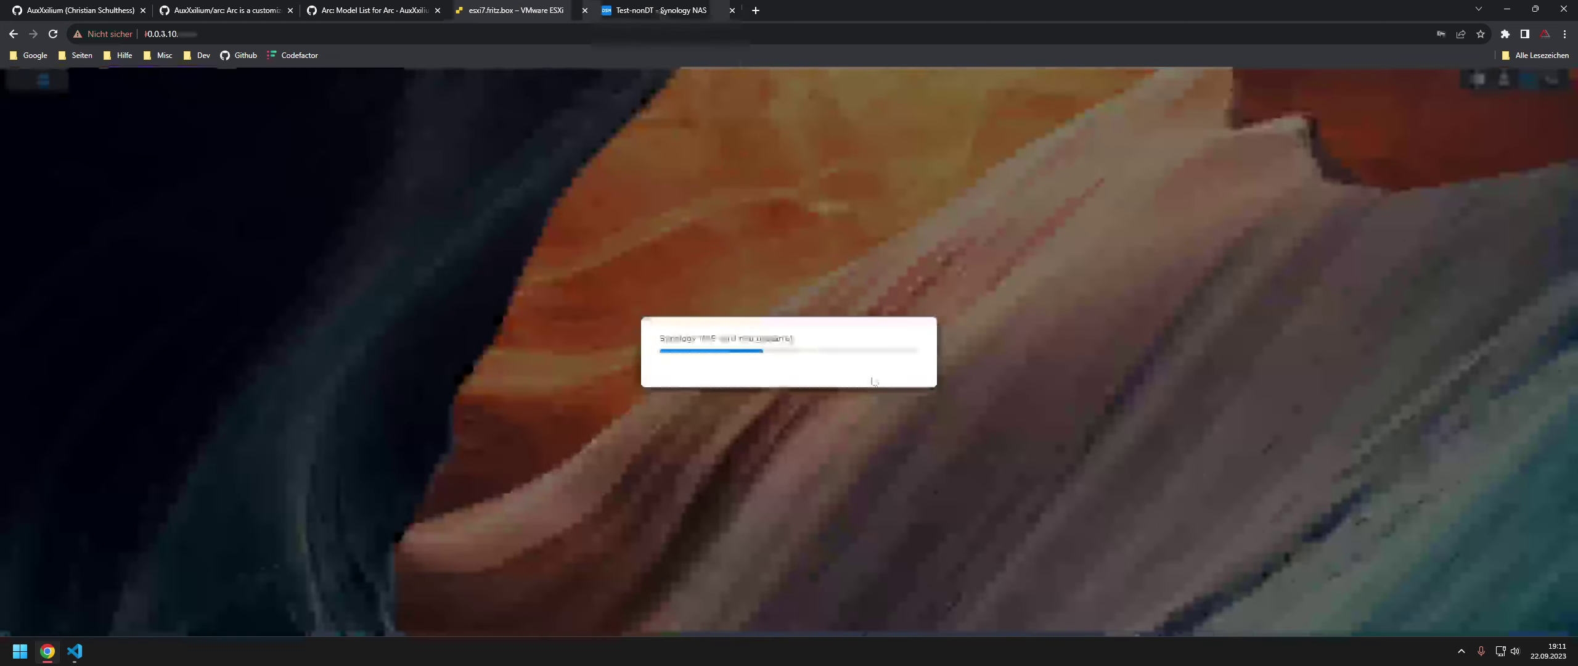
{"action": "left_click", "coordinate": [237, 34]}
{"action": "key", "text": "Return"}
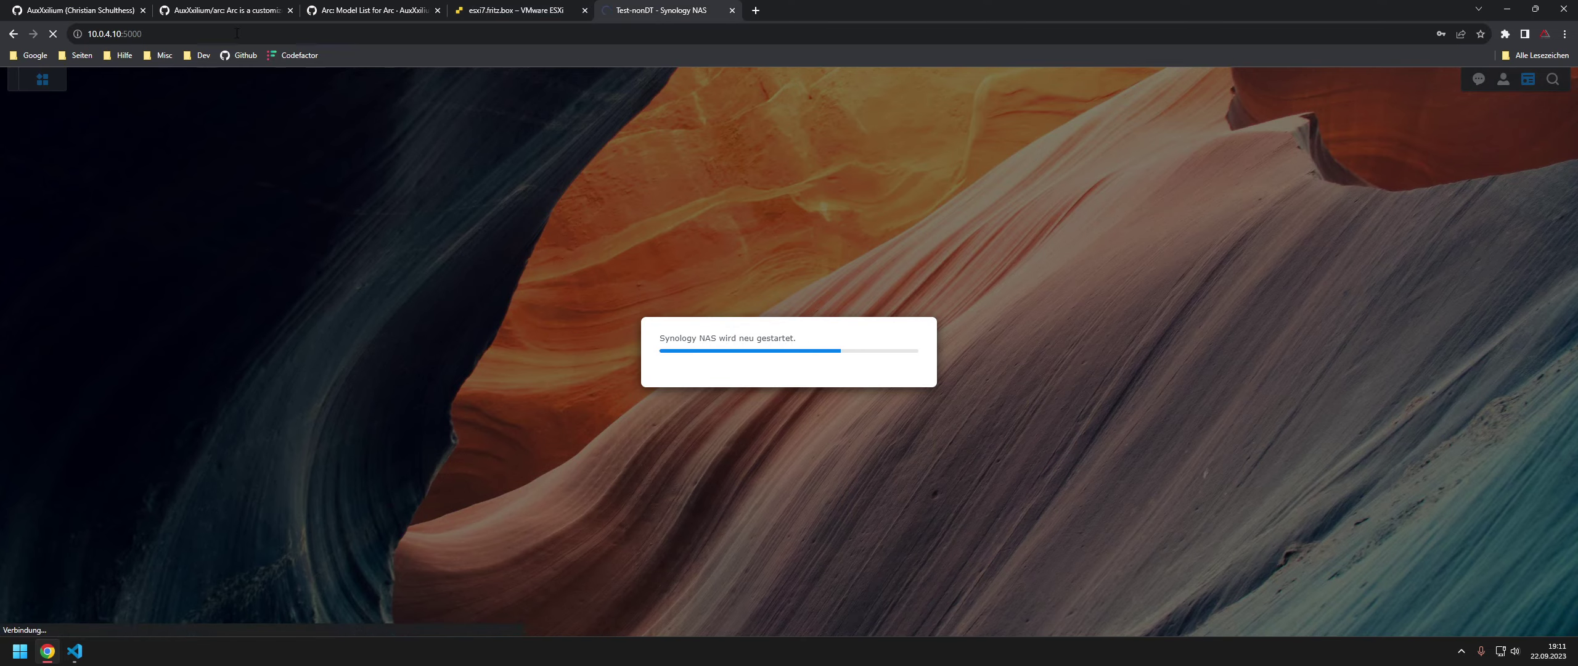
- Change the DSM page's address to 10.0.4.6:5000 and load it
{"action": "left_click", "coordinate": [237, 34]}
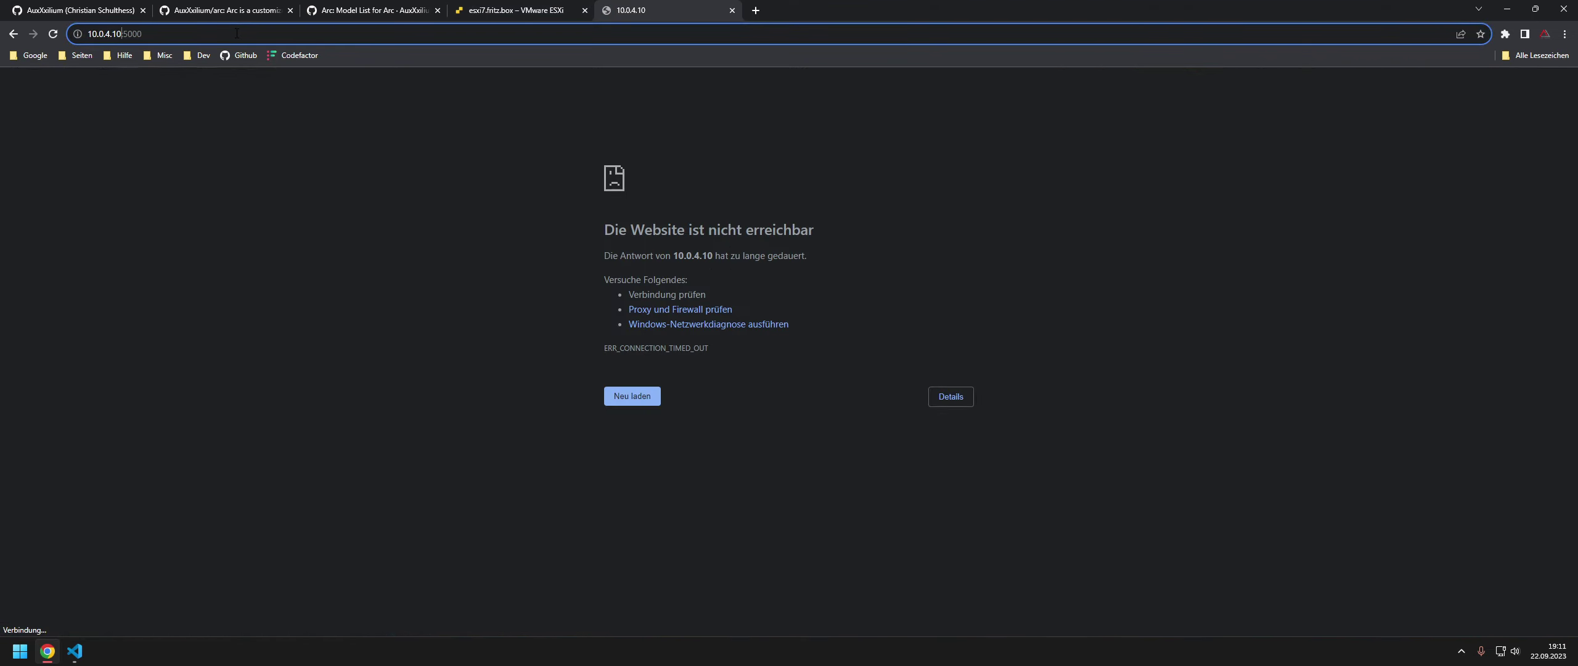
{"action": "key", "text": "BackSpace"}
{"action": "key", "text": "BackSpace"}
{"action": "type", "text": "6"}
{"action": "key", "text": "Return"}
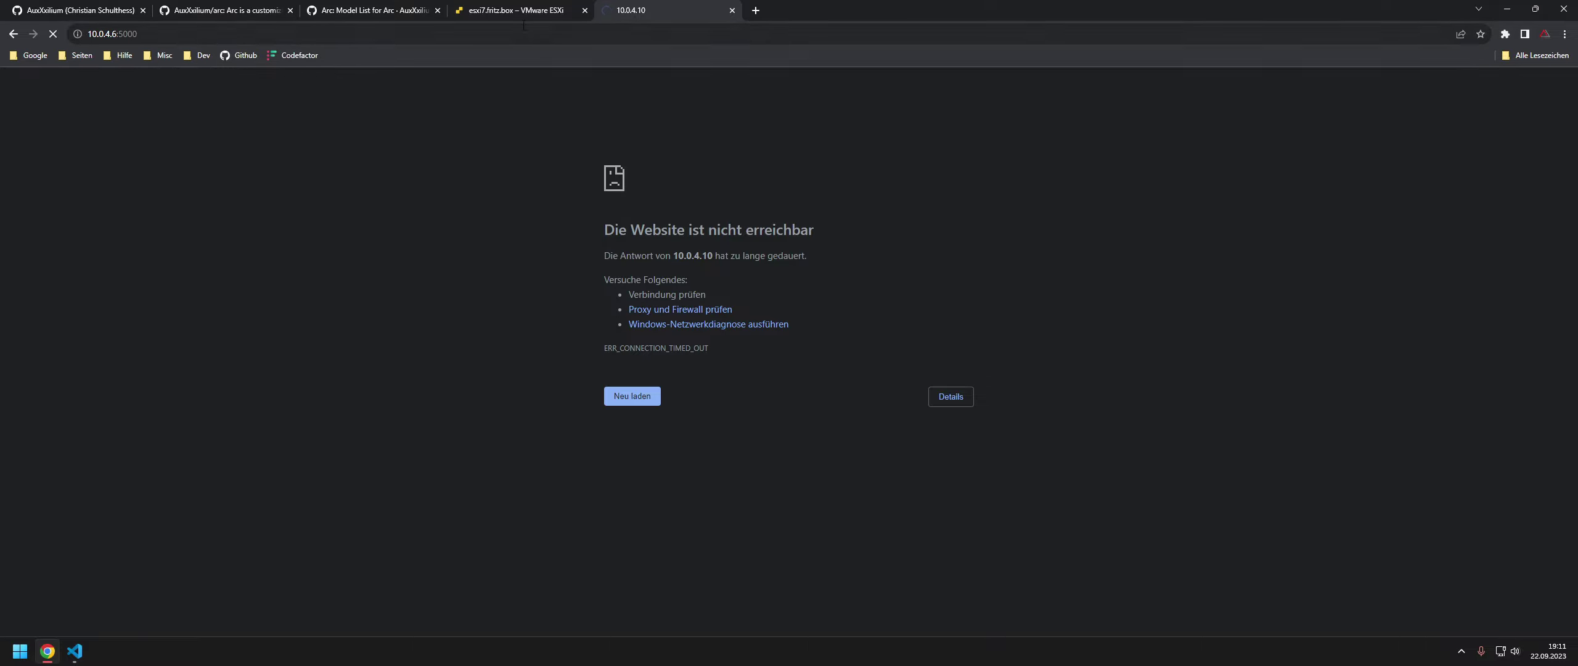
- Retry DSM at 10.0.4.10:5000, and switch the page's address back to 10.0.4.6:5000
{"action": "mouse_move", "coordinate": [514, 17]}
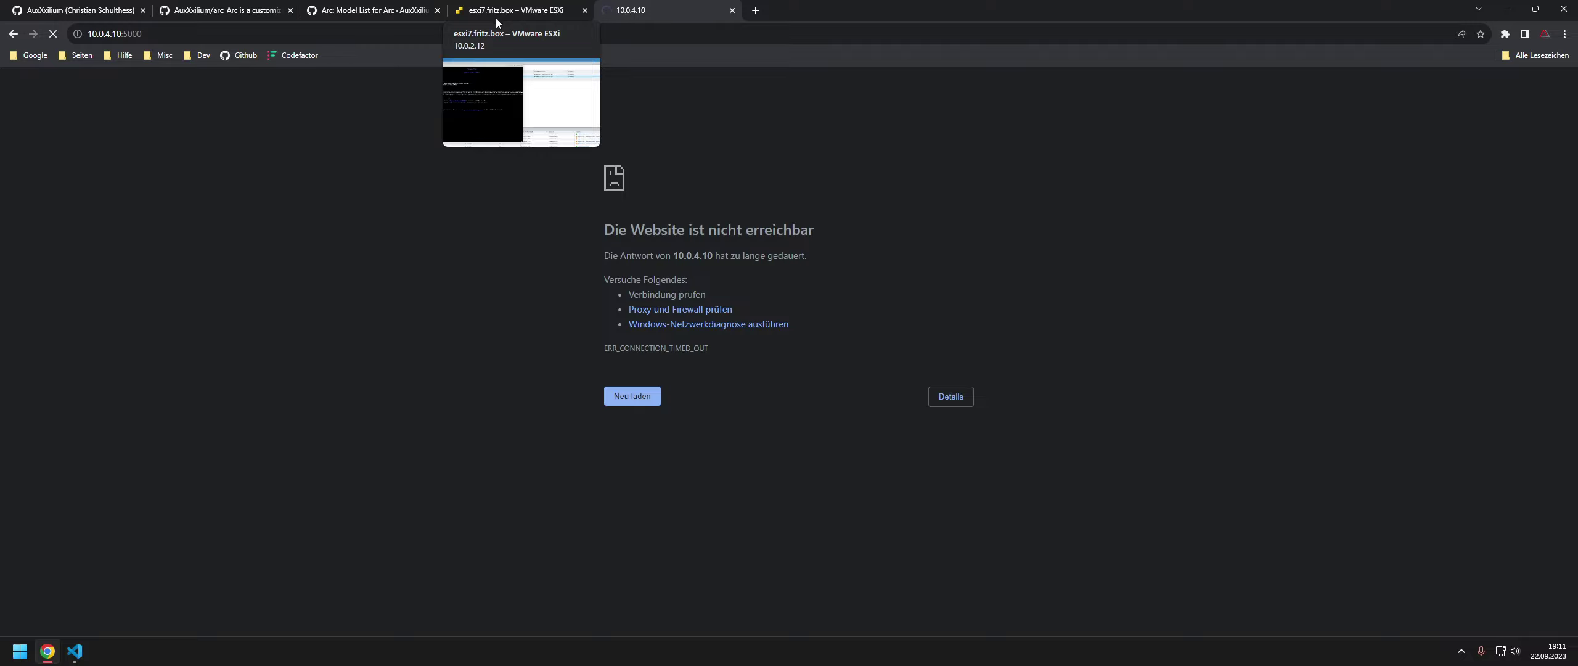
{"action": "left_click", "coordinate": [401, 37]}
{"action": "key", "text": "Return"}
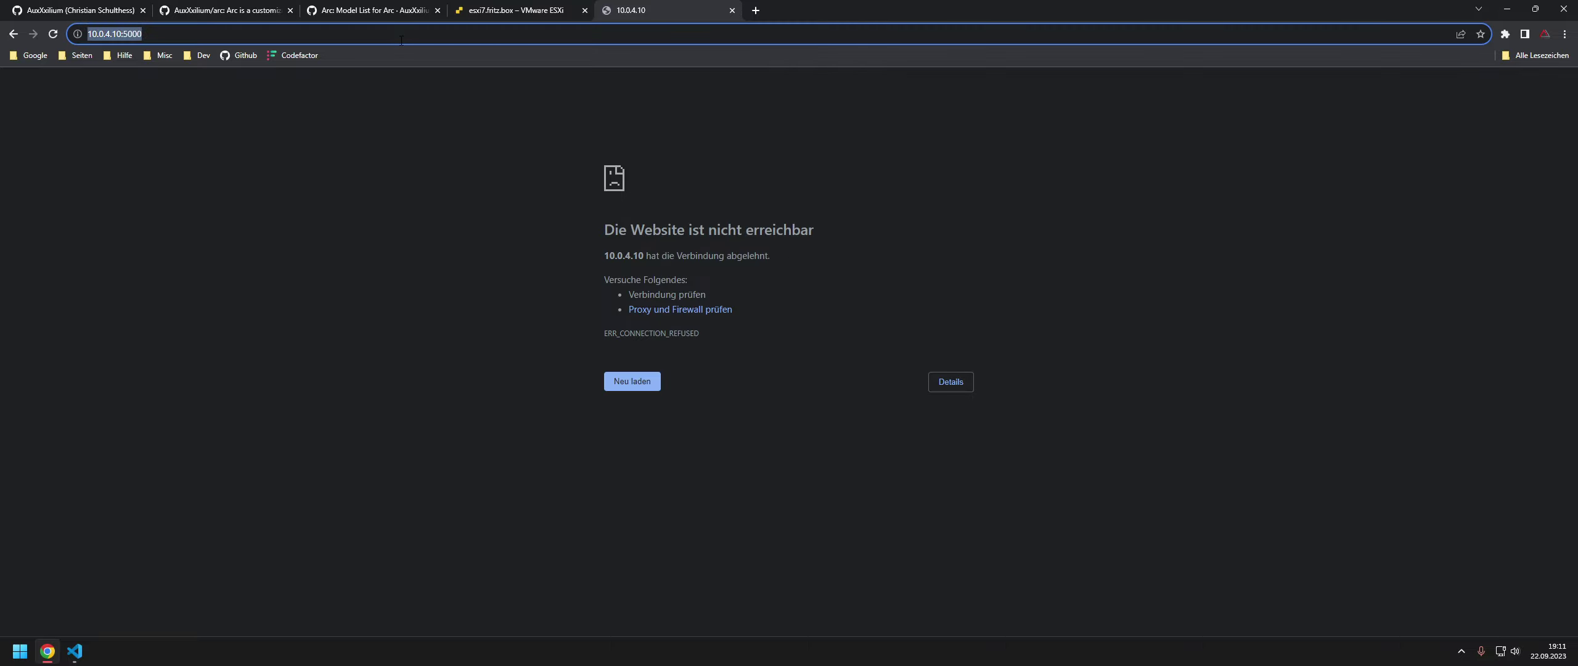
{"action": "left_click", "coordinate": [401, 41]}
{"action": "key", "text": "BackSpace"}
{"action": "key", "text": "BackSpace"}
{"action": "type", "text": "6"}
{"action": "key", "text": "Return"}
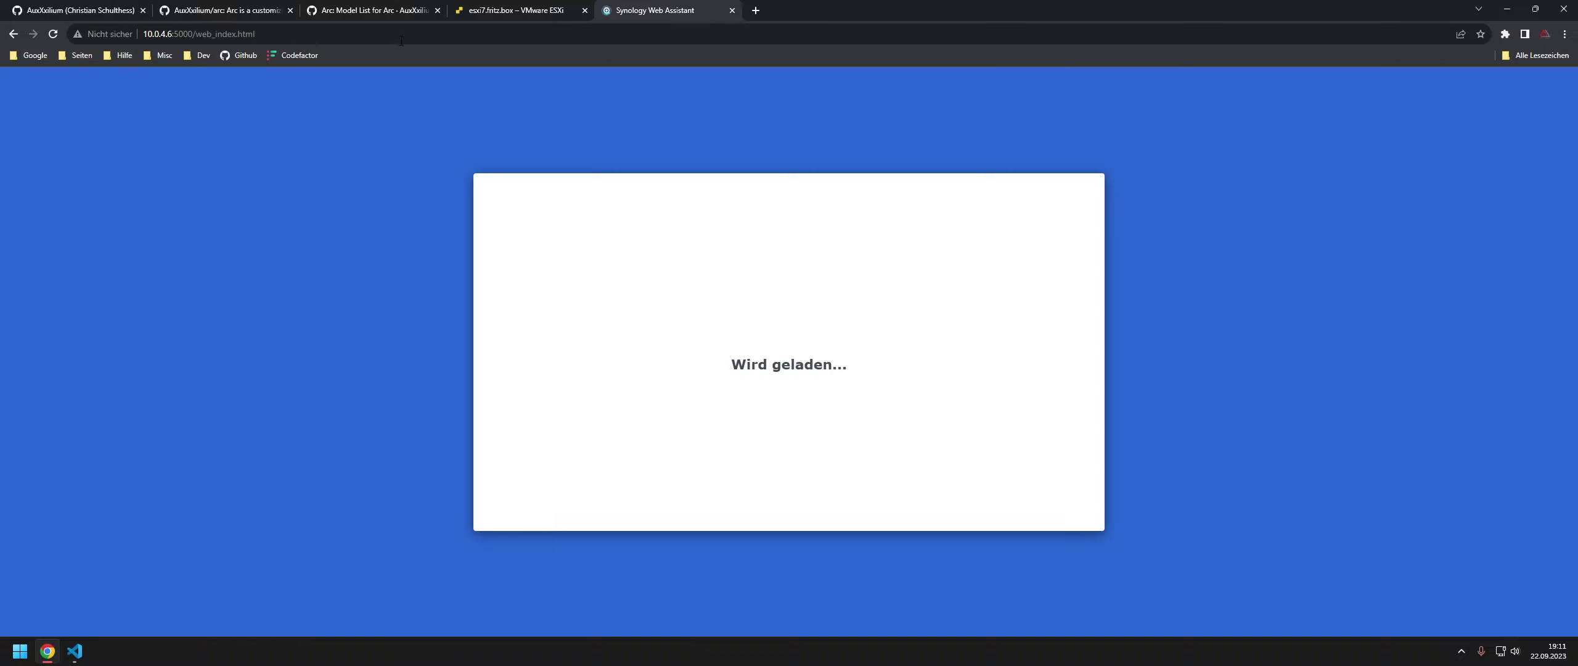
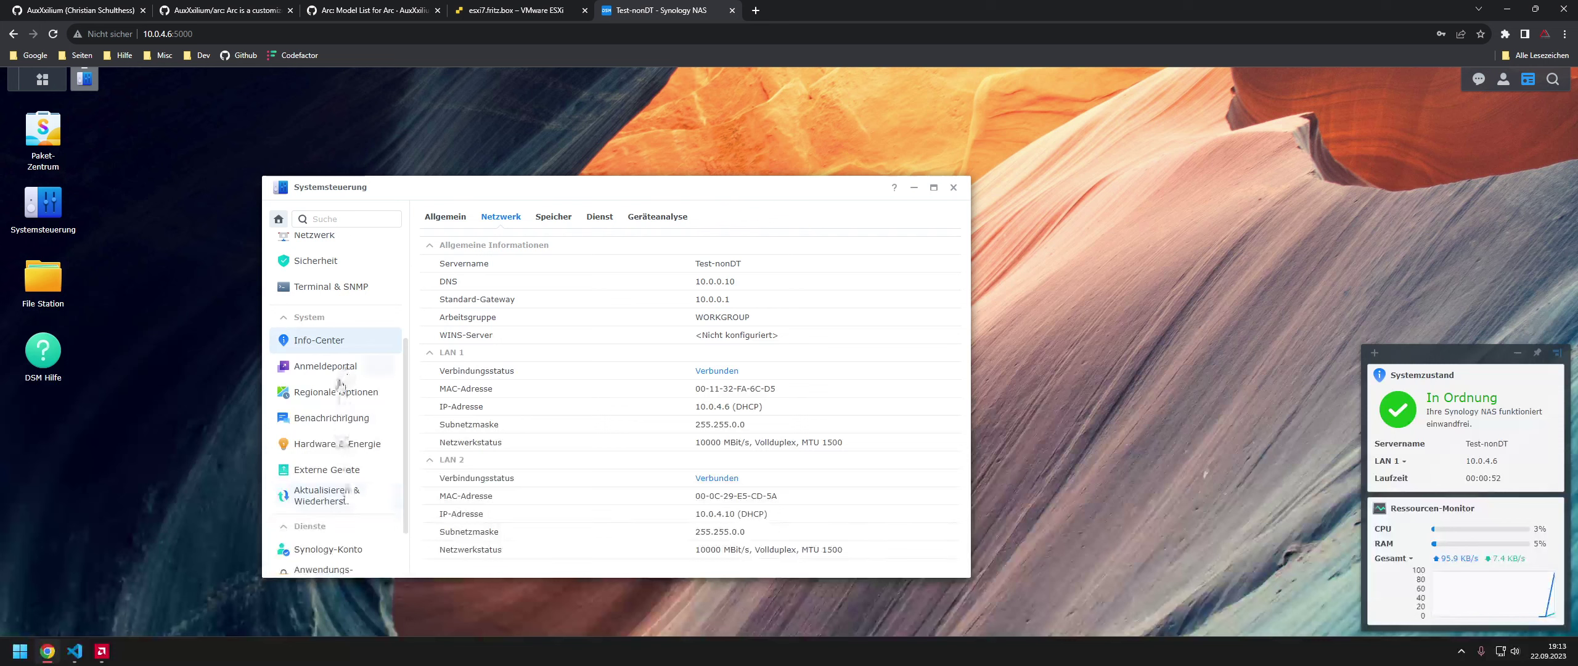
- Set LAN 1 in DSM's network interface settings to manual configuration with the IP address 10.0.4.101 and apply it
{"action": "scroll", "coordinate": [342, 432], "scroll_direction": "up", "scroll_amount": 3}
{"action": "left_click", "coordinate": [340, 421]}
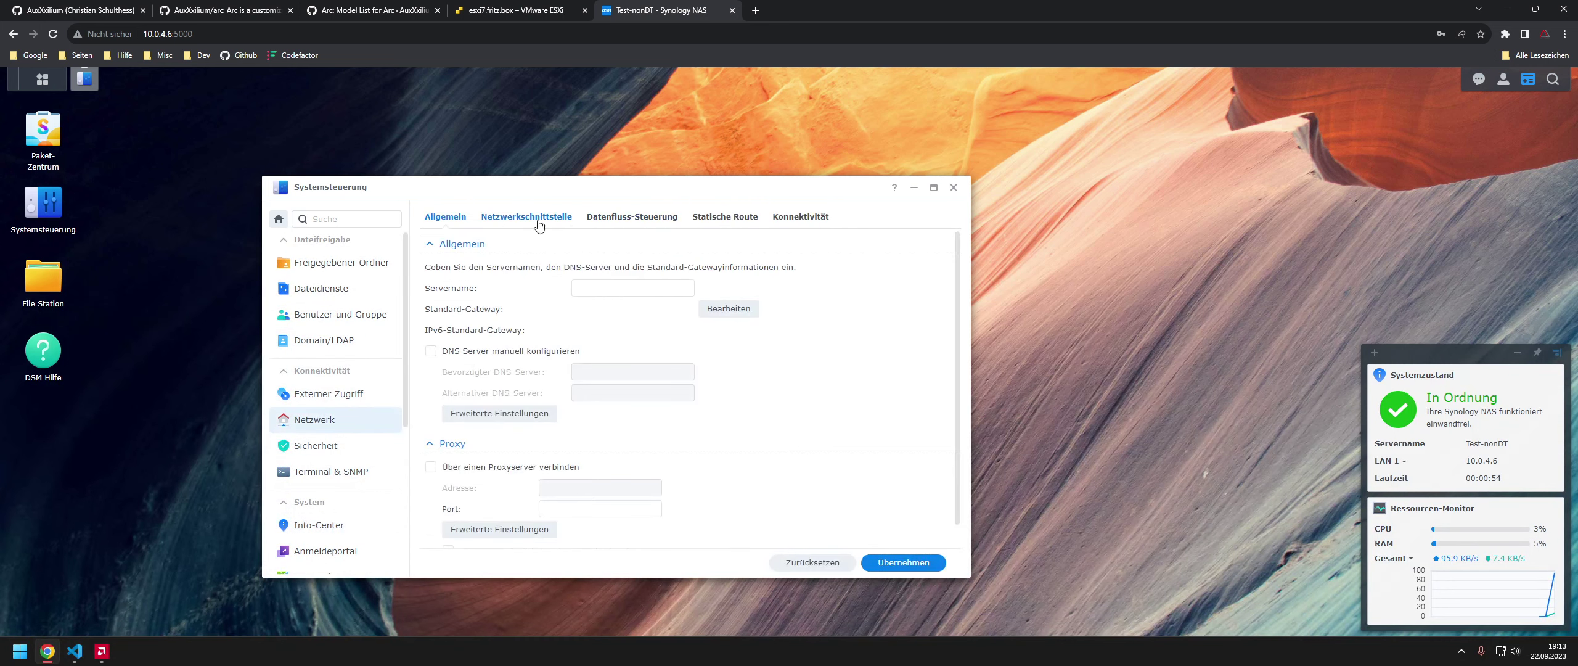
{"action": "left_click", "coordinate": [536, 216]}
{"action": "left_click", "coordinate": [524, 245]}
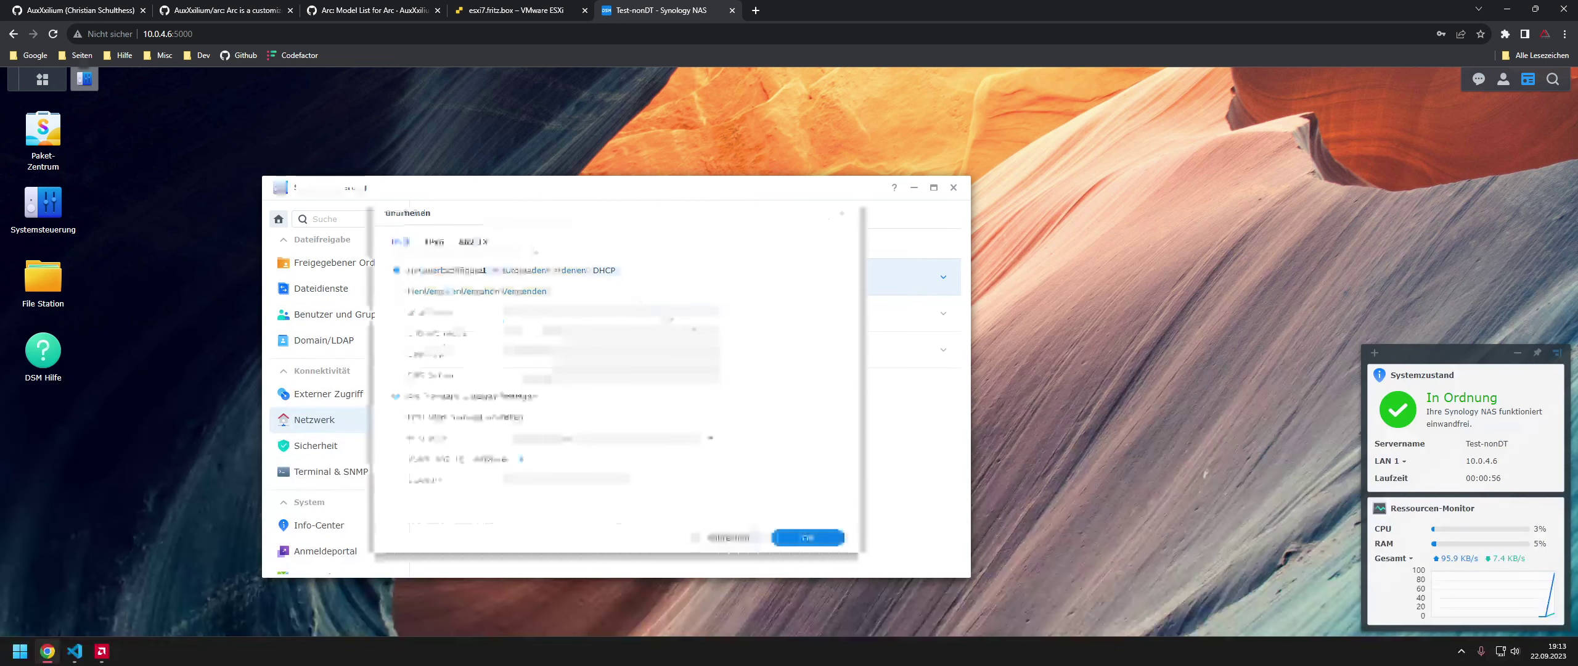
{"action": "left_click", "coordinate": [538, 291]}
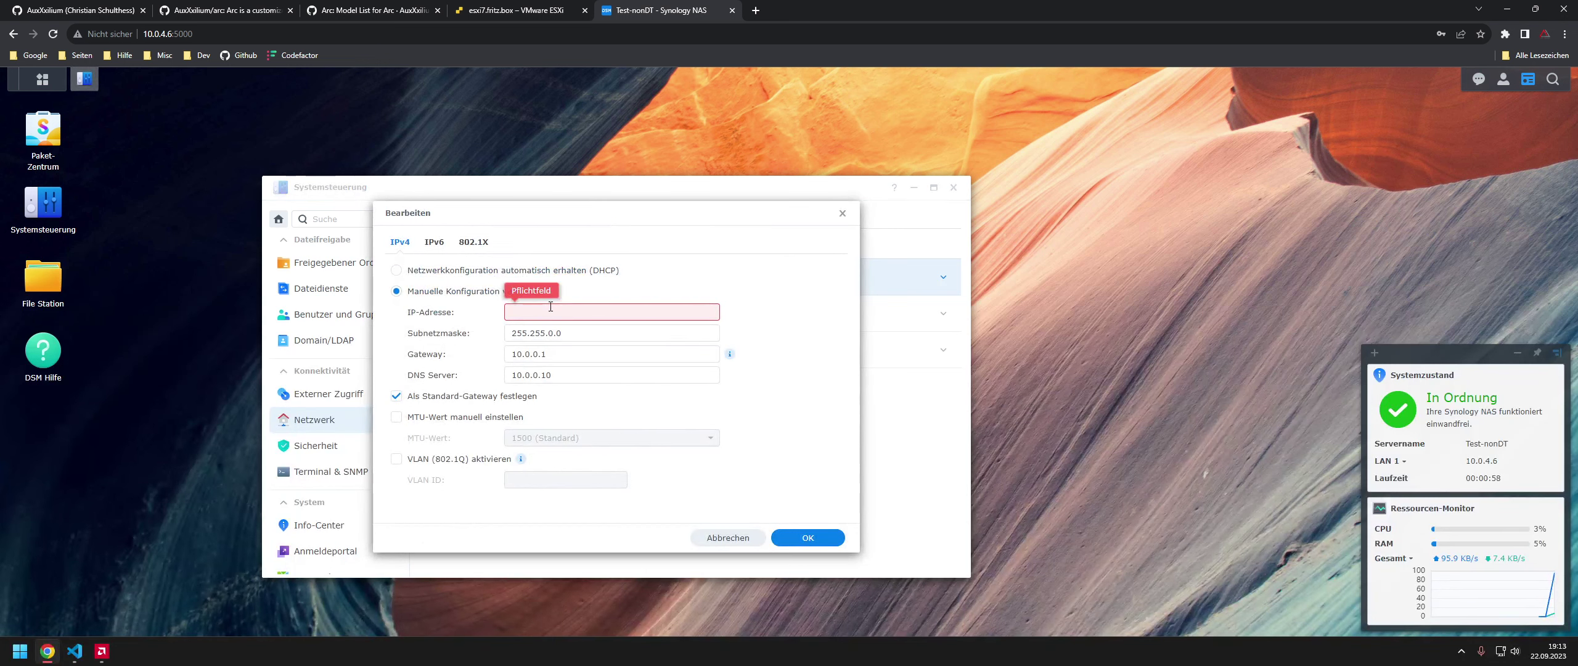
{"action": "type", "text": "10.0.4.101"}
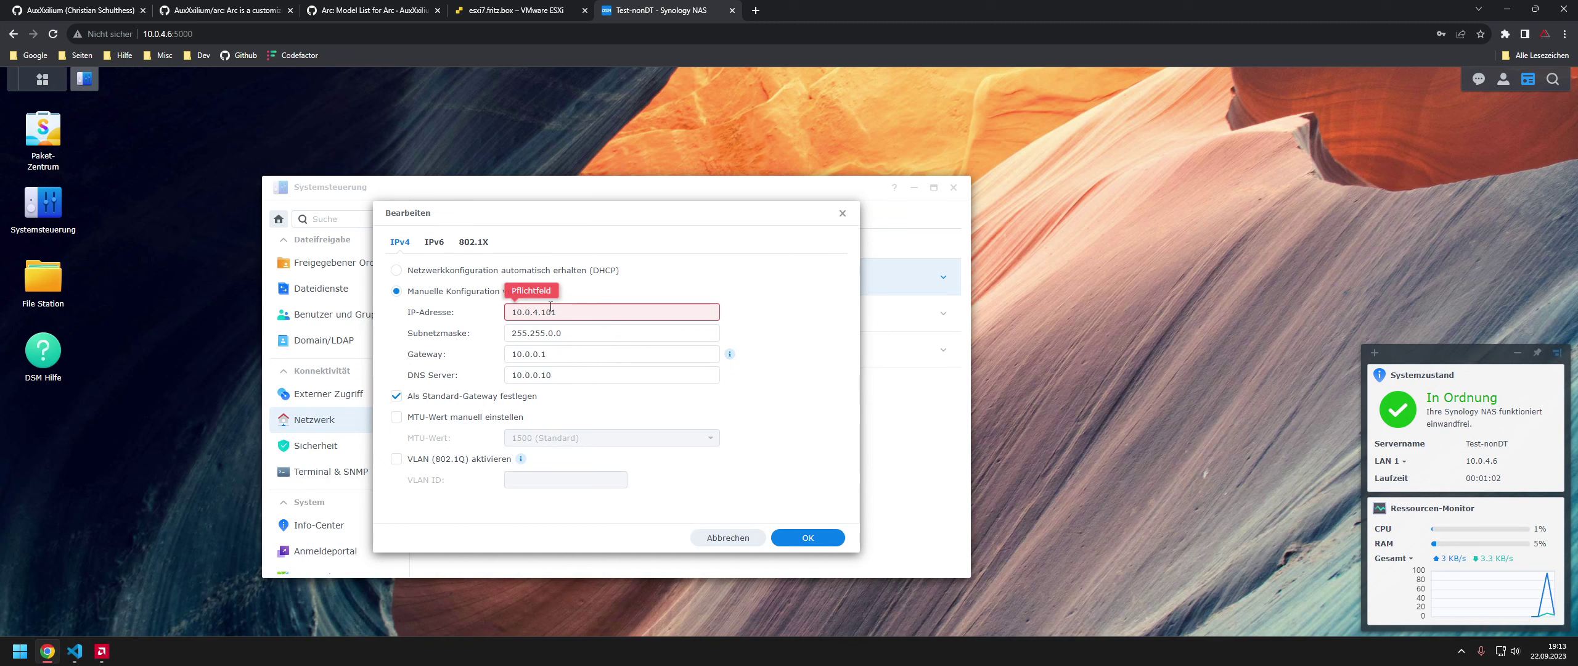
{"action": "left_click", "coordinate": [815, 538]}
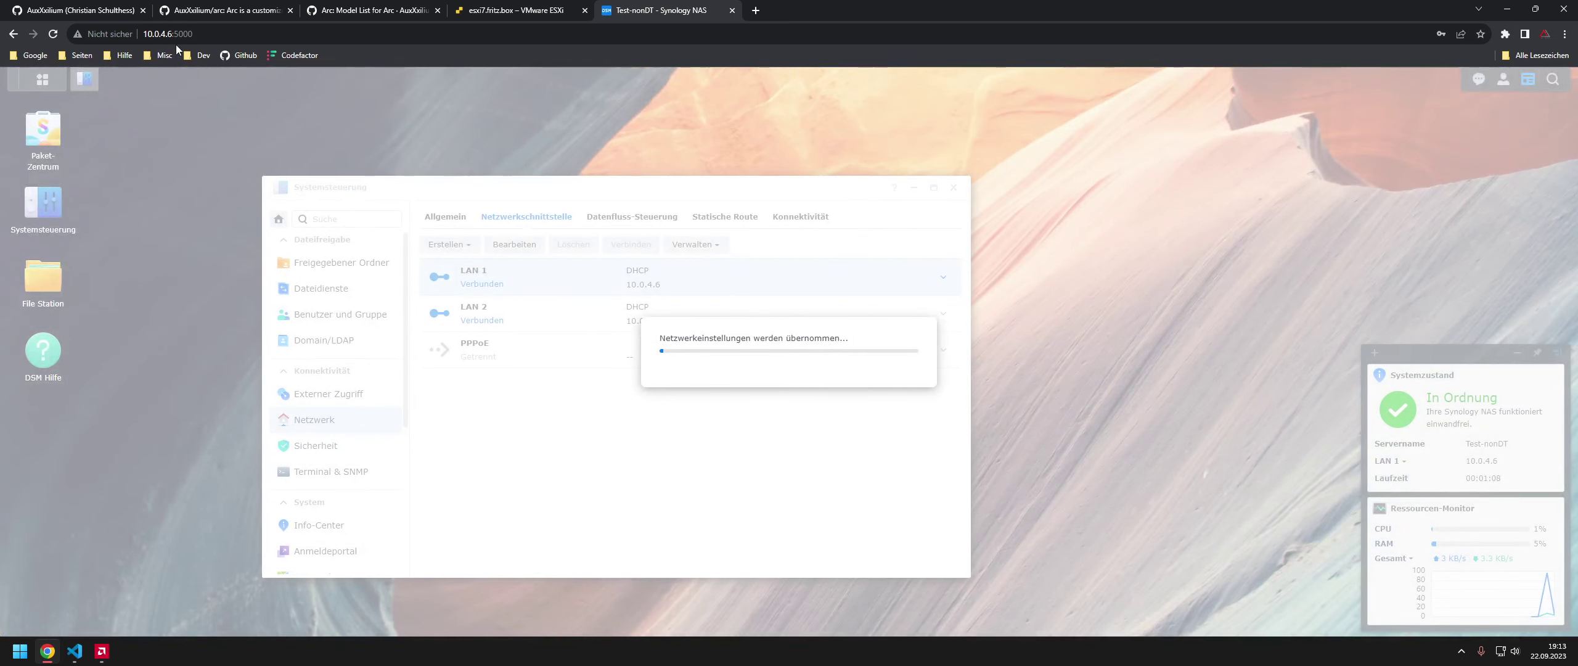
- Load the DSM page at its new address, 10.0.4.101:5000
{"action": "left_click", "coordinate": [173, 34]}
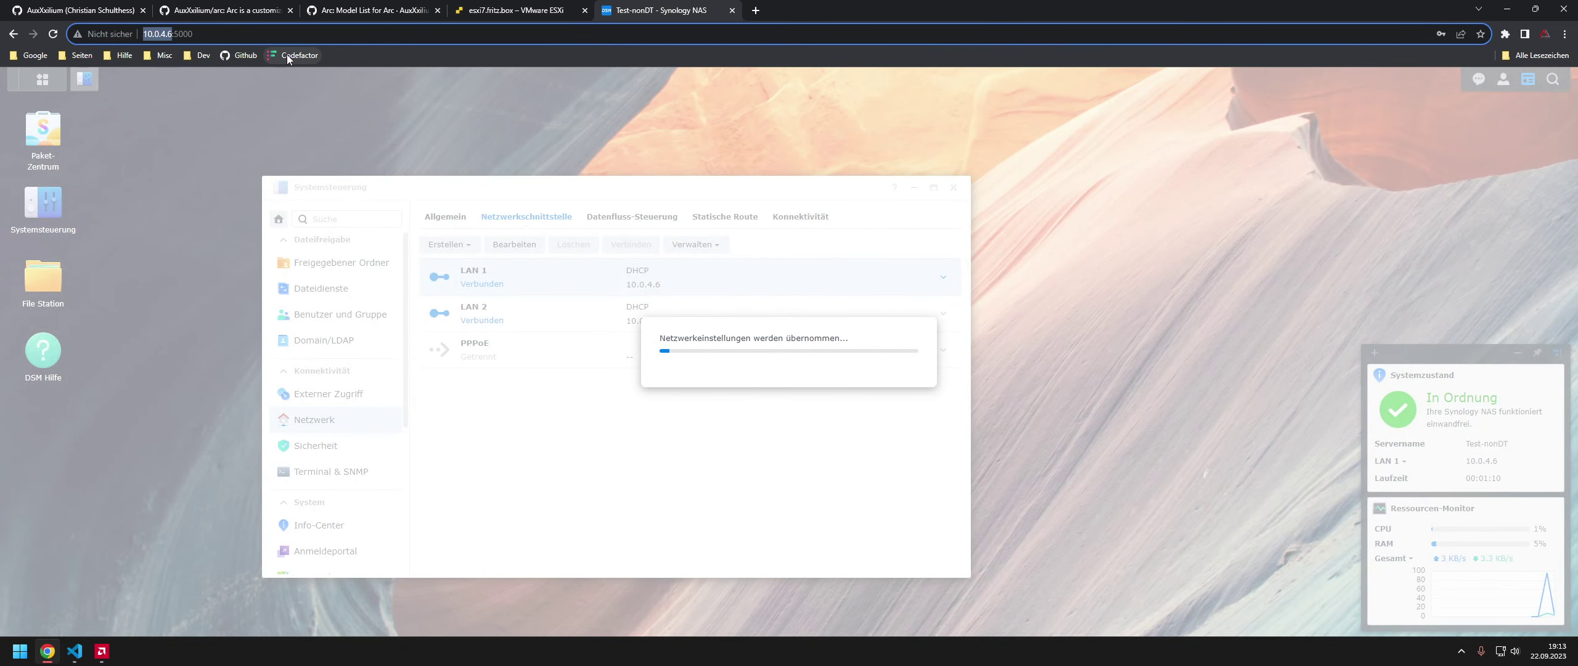
{"action": "key", "text": "BackSpace"}
{"action": "type", "text": "101"}
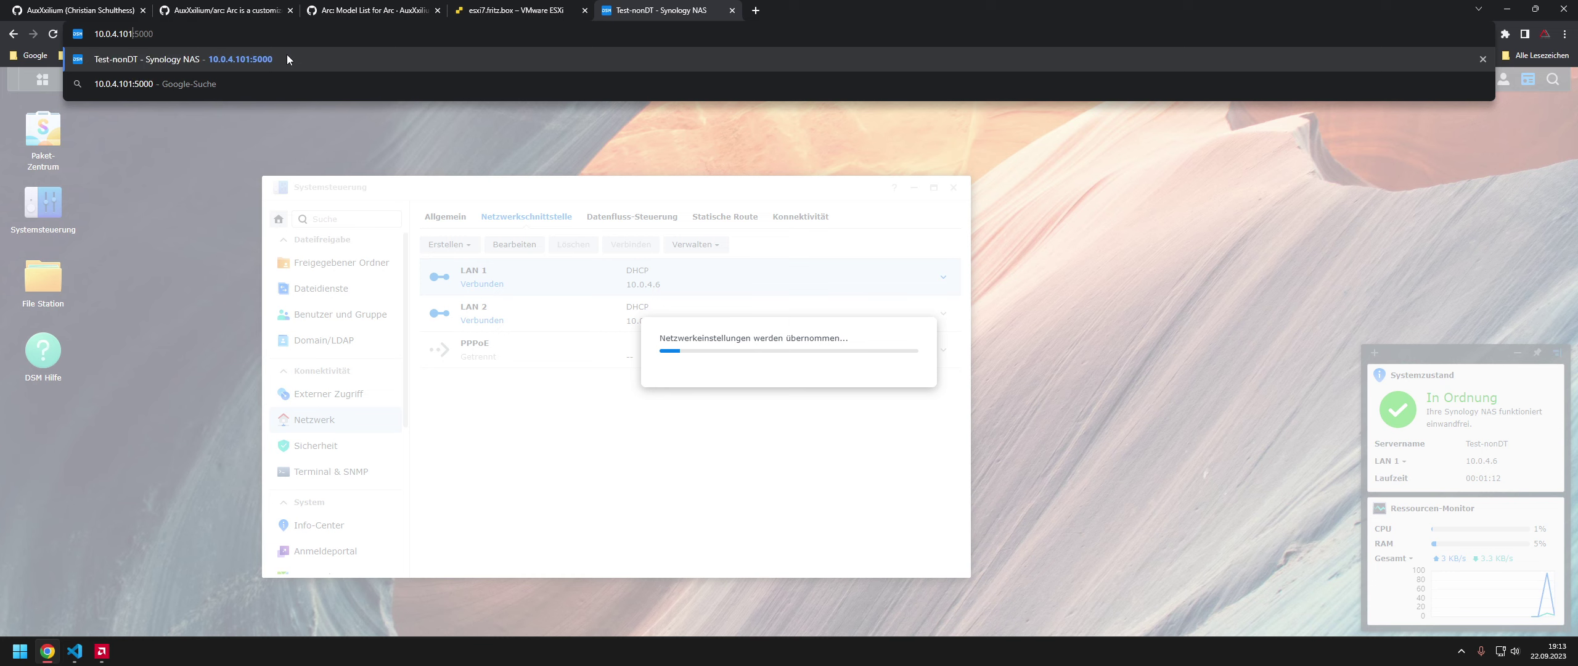
{"action": "key", "text": "Return"}
- Sign in to DSM on Test-nonDT with the saved username and account password
{"action": "left_click", "coordinate": [1011, 357]}
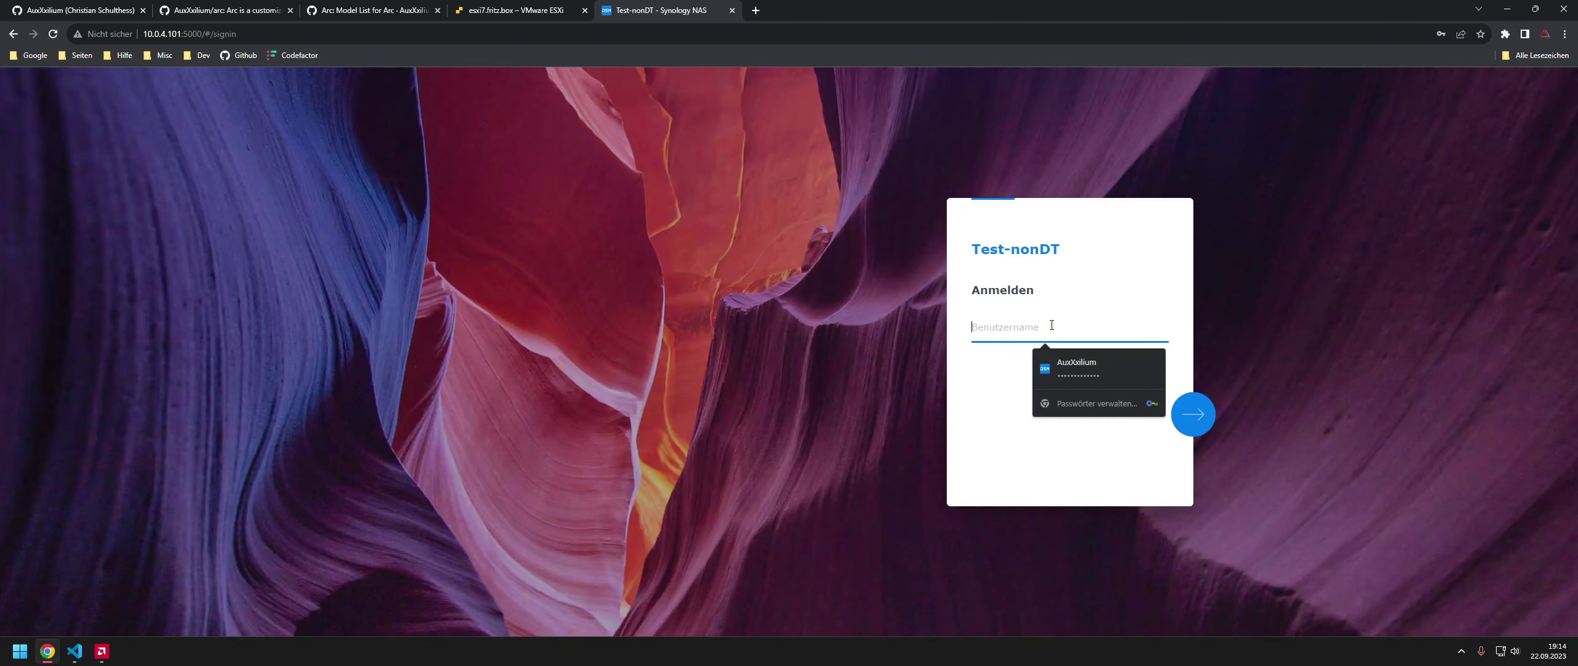
{"action": "left_click", "coordinate": [1043, 361]}
{"action": "left_click", "coordinate": [1199, 413]}
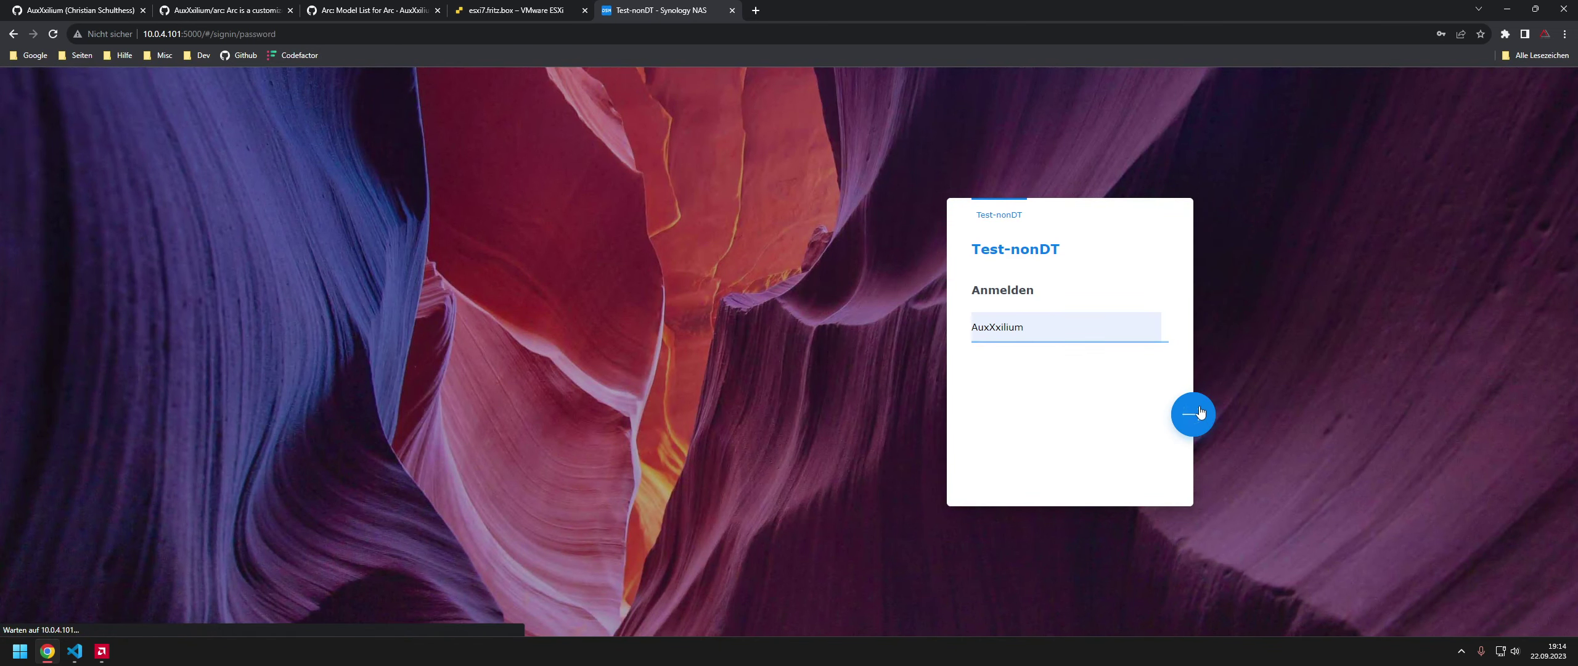
{"action": "left_click", "coordinate": [1132, 332]}
{"action": "left_click", "coordinate": [1133, 381]}
{"action": "key", "text": "Return"}
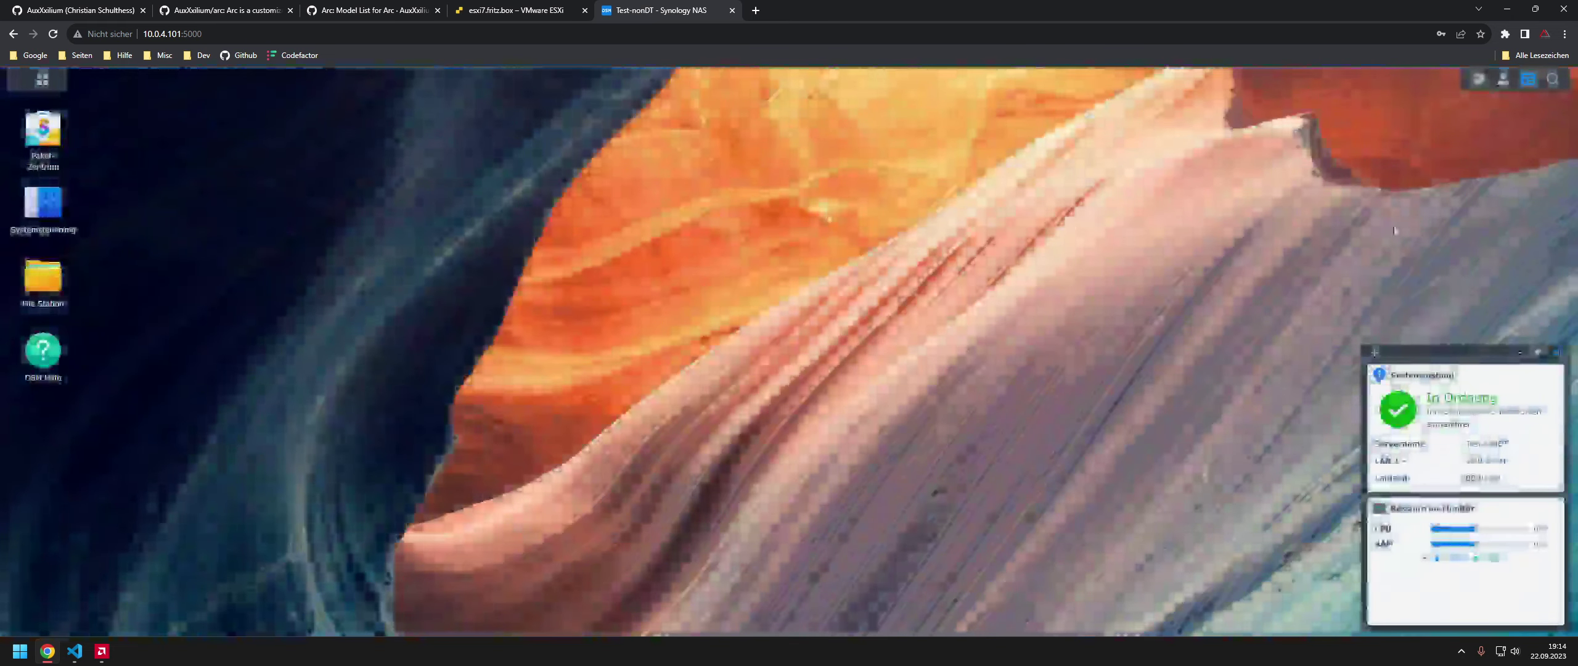
- Restart the Synology NAS from DSM, confirm the restart, and view the Test-nonDT console in ESXi
{"action": "left_click", "coordinate": [1504, 79]}
{"action": "left_click", "coordinate": [1511, 161]}
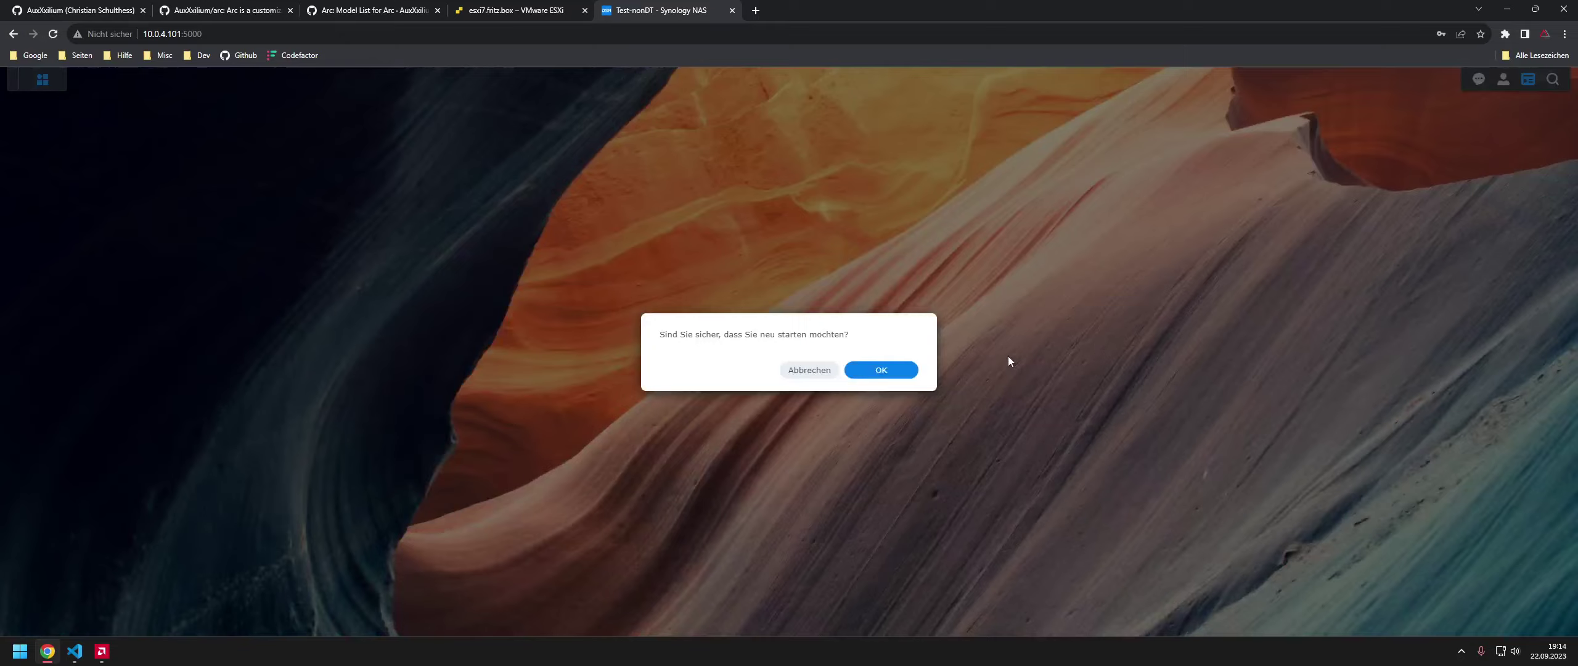
{"action": "left_click", "coordinate": [882, 369]}
{"action": "left_click", "coordinate": [515, 10]}
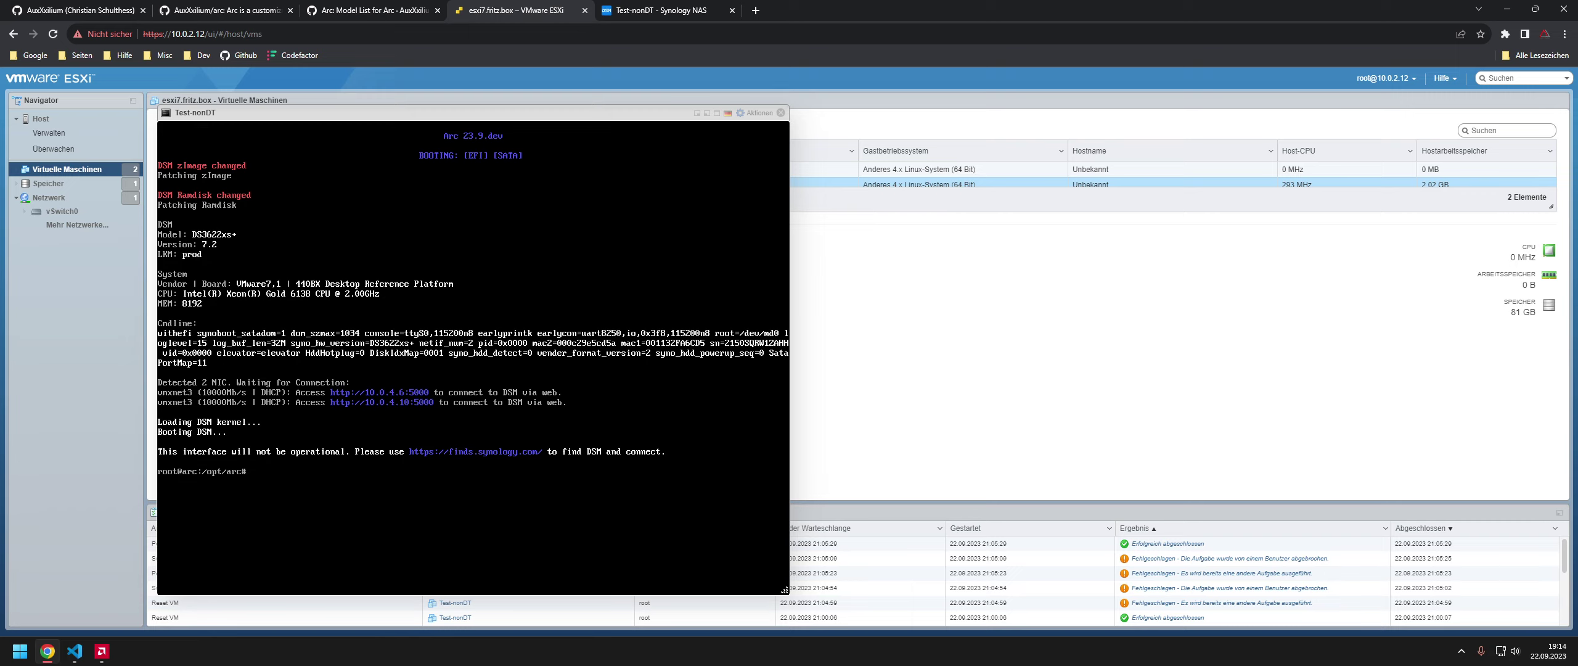
- Open the Aux-Build server's web console at 10.0.3.4:9090 in a new browser tab
{"action": "left_click", "coordinate": [756, 10]}
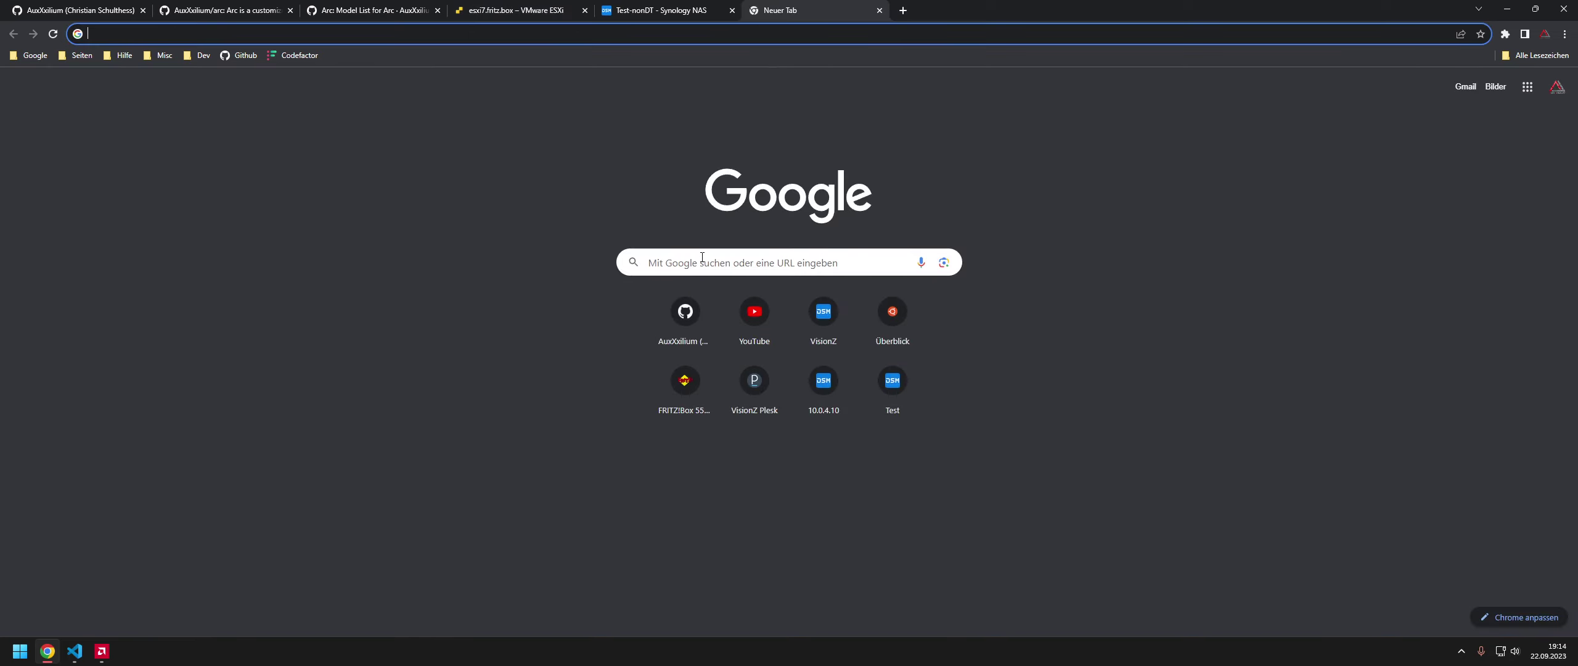
{"action": "key", "text": "super"}
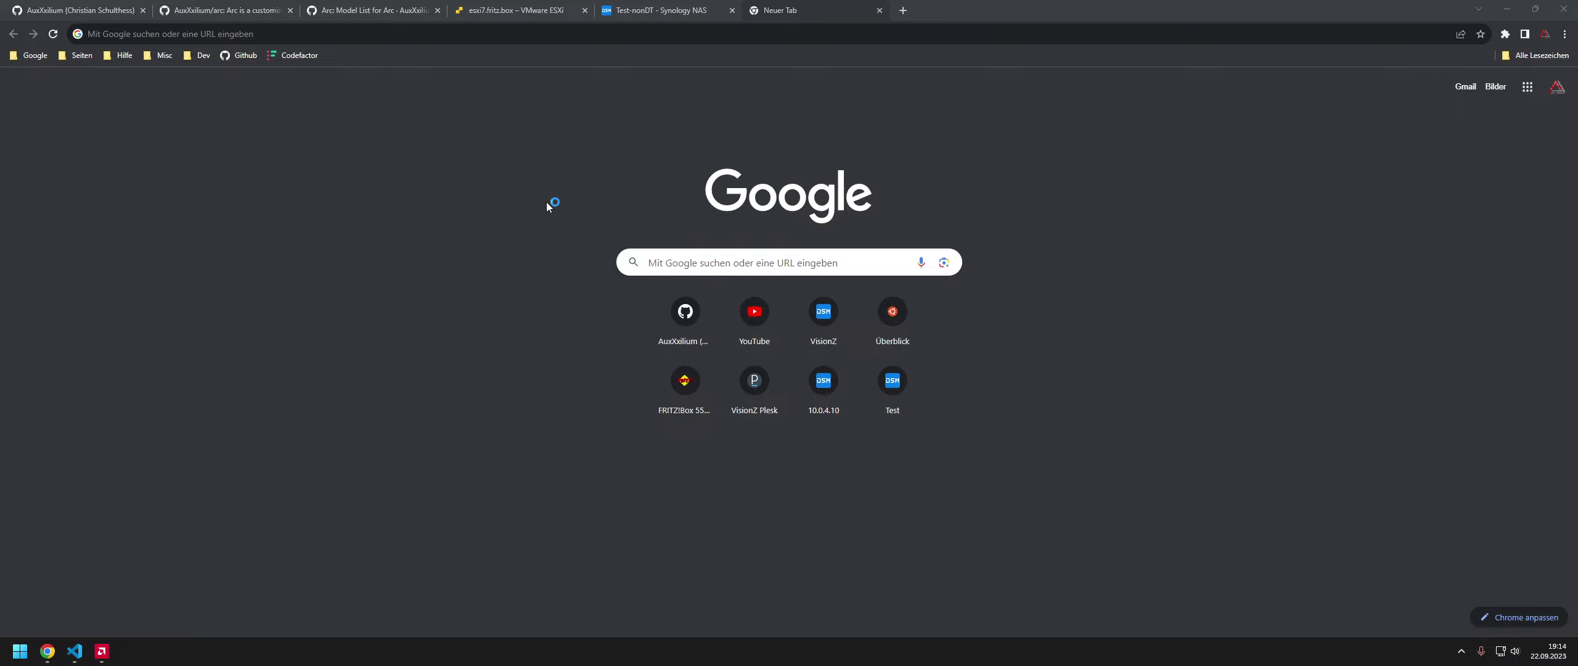
{"action": "left_click", "coordinate": [791, 26]}
{"action": "type", "text": "10.0.3.4:9090"}
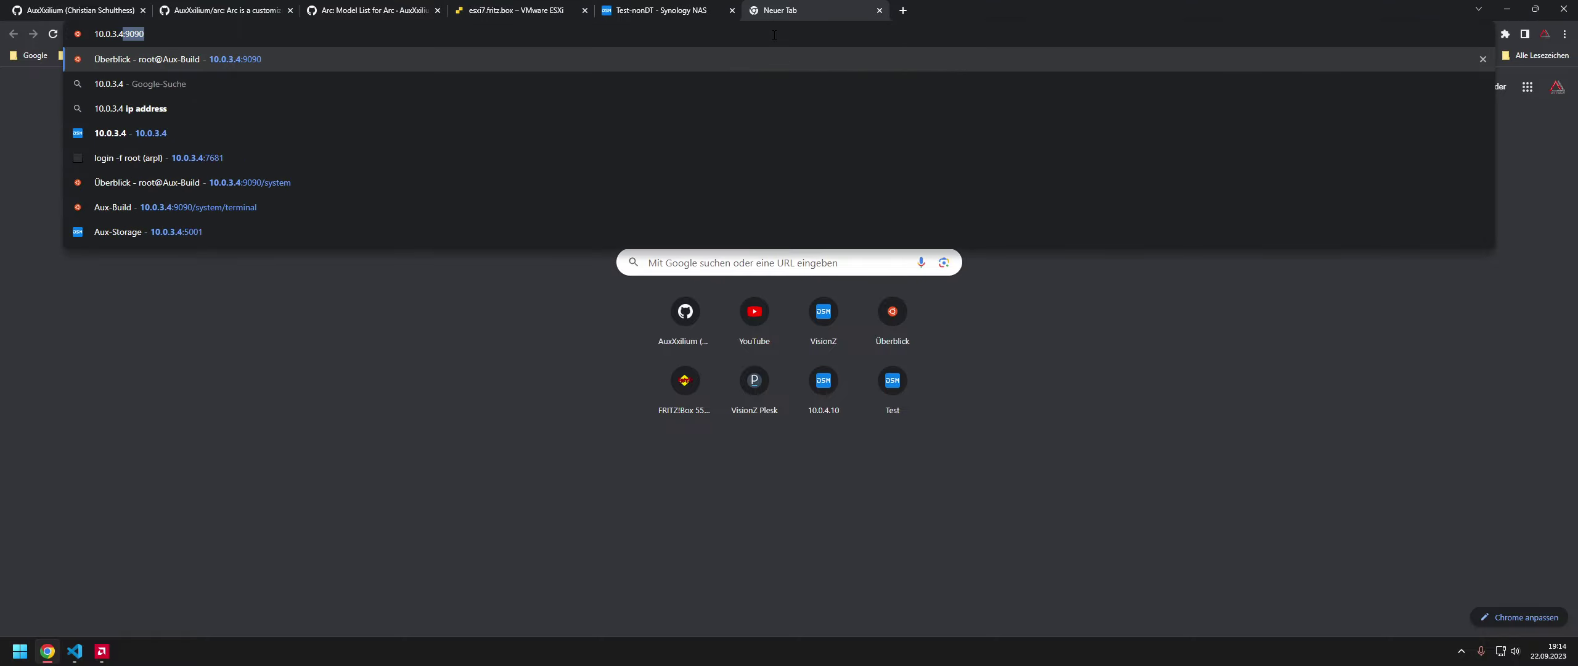
{"action": "key", "text": "Return"}
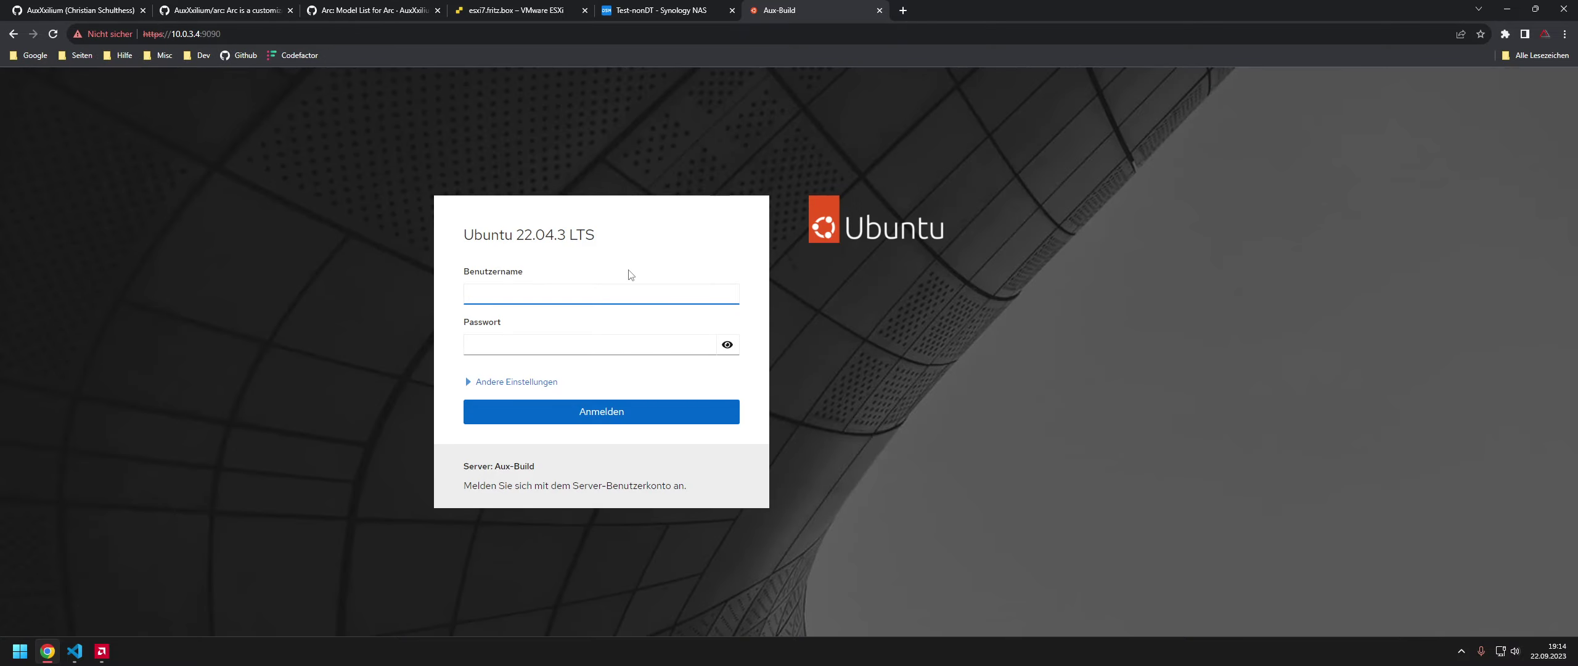
- Sign in to Aux-Build as root with the account password, and open its terminal
{"action": "type", "text": "root"}
{"action": "key", "text": "Tab"}
{"action": "type", "text": "••"}
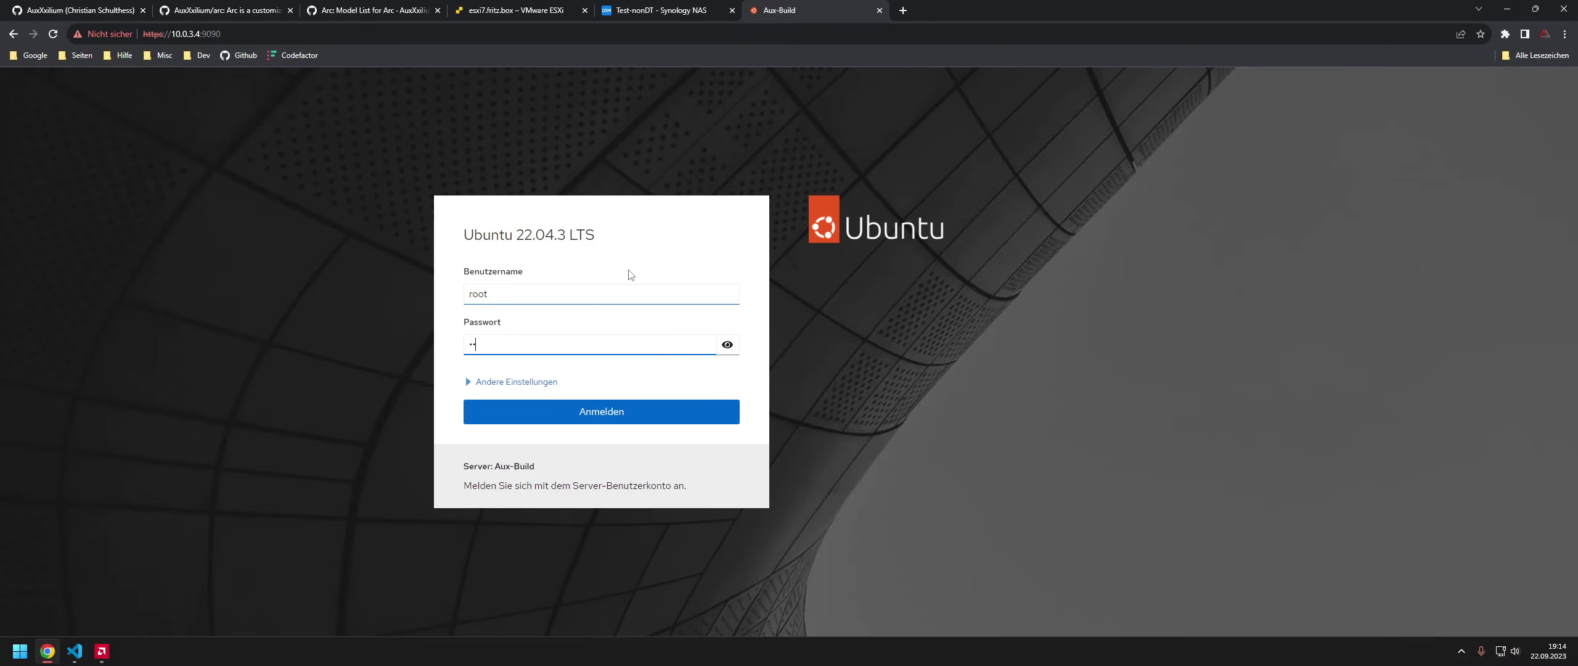
{"action": "type", "text": "•••••••••"}
{"action": "key", "text": "Return"}
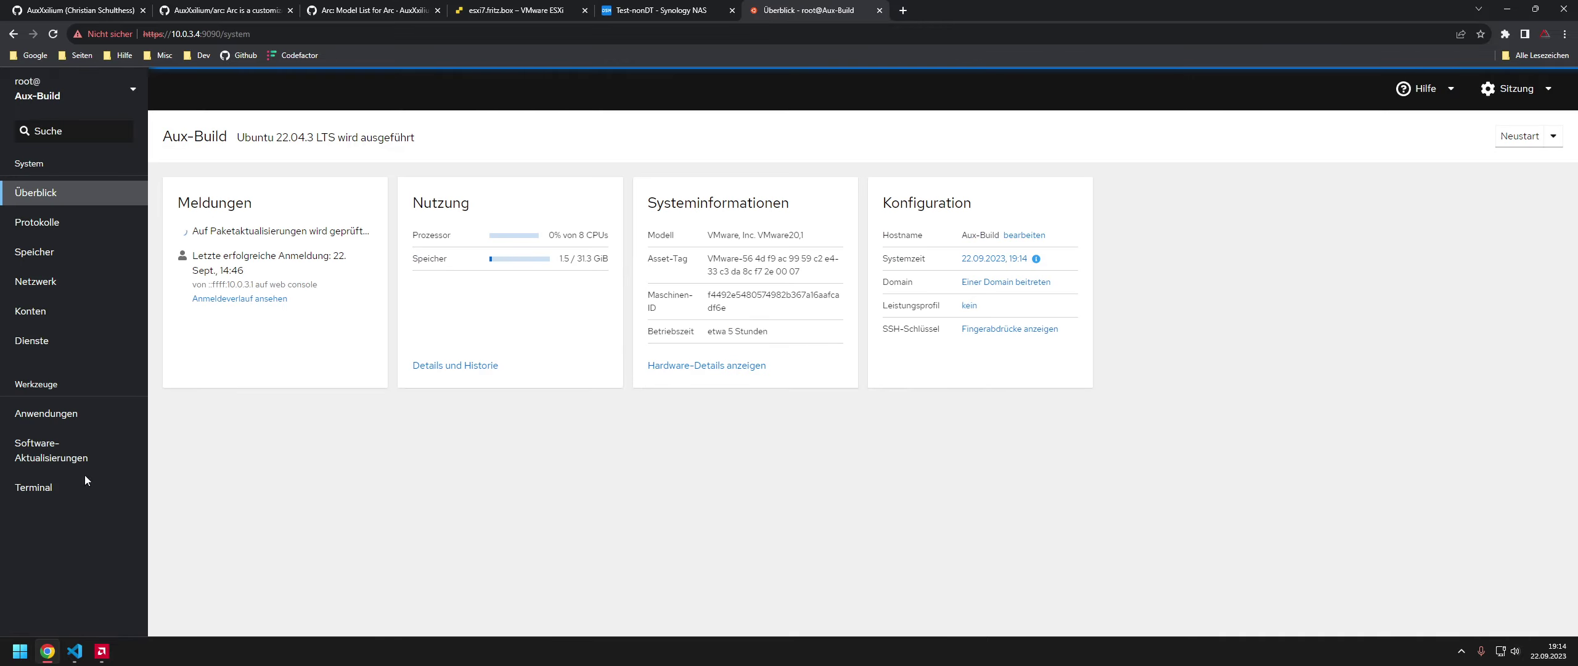
{"action": "left_click", "coordinate": [87, 486]}
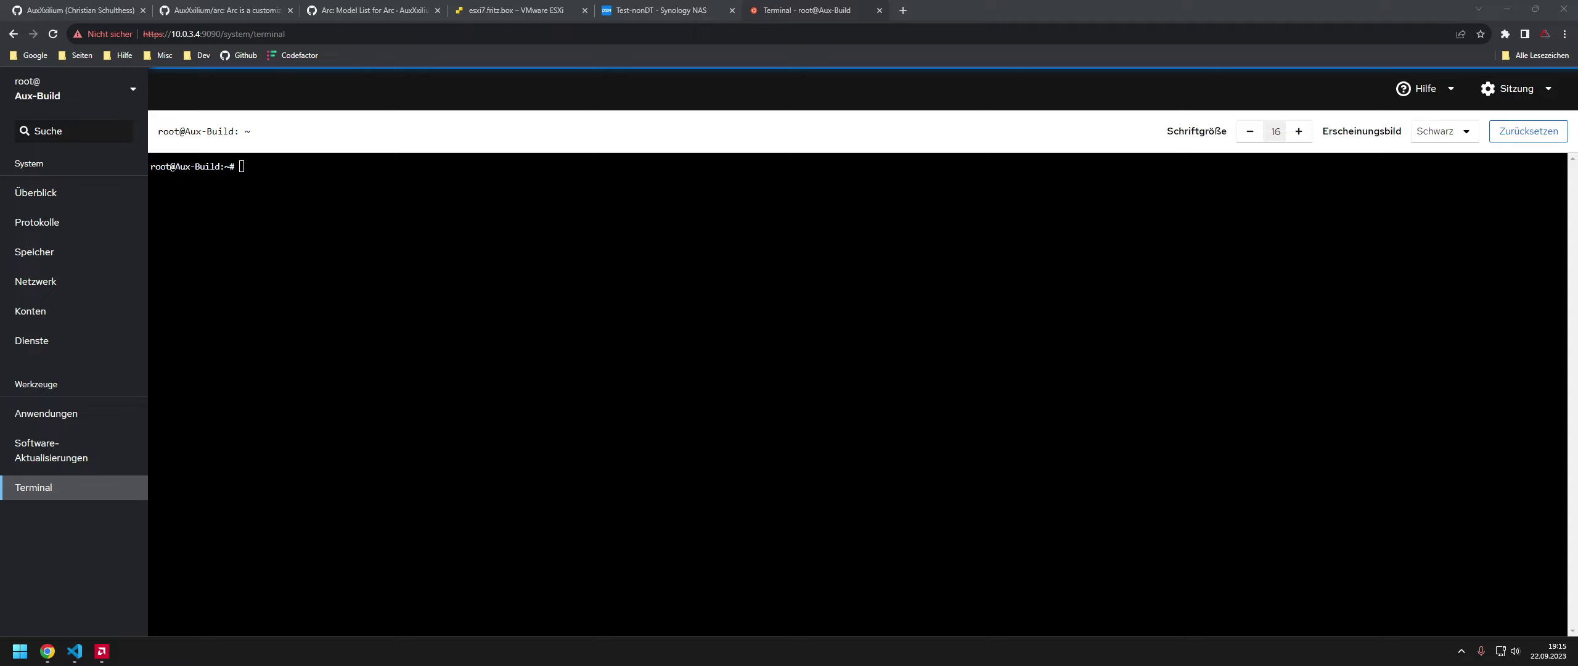
- Change to the /home/auxxxilium/build directory and update the repository with git pull
{"action": "key", "text": "alt+Tab"}
{"action": "type", "text": "cd /home/auxxxilium/build"}
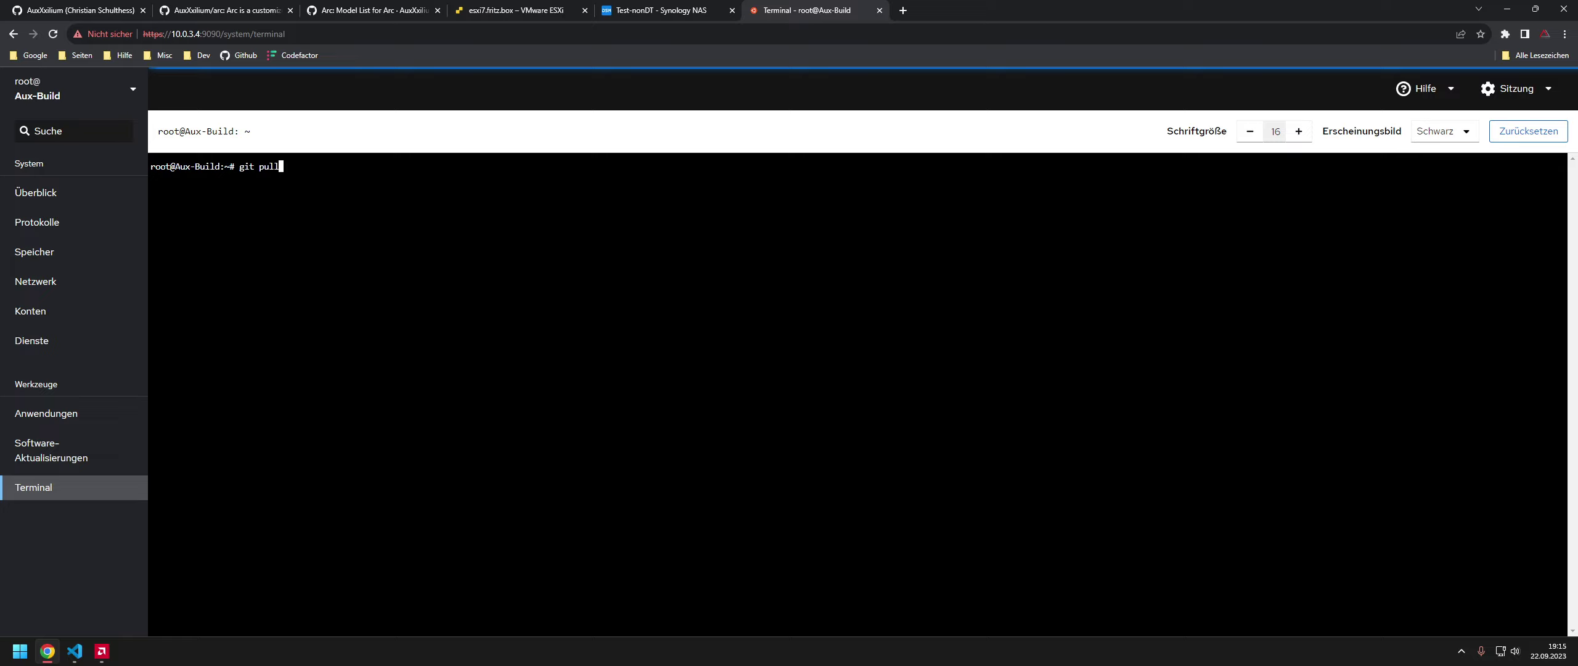
{"action": "key", "text": "Return"}
{"action": "key", "text": "Up"}
{"action": "key", "text": "Up"}
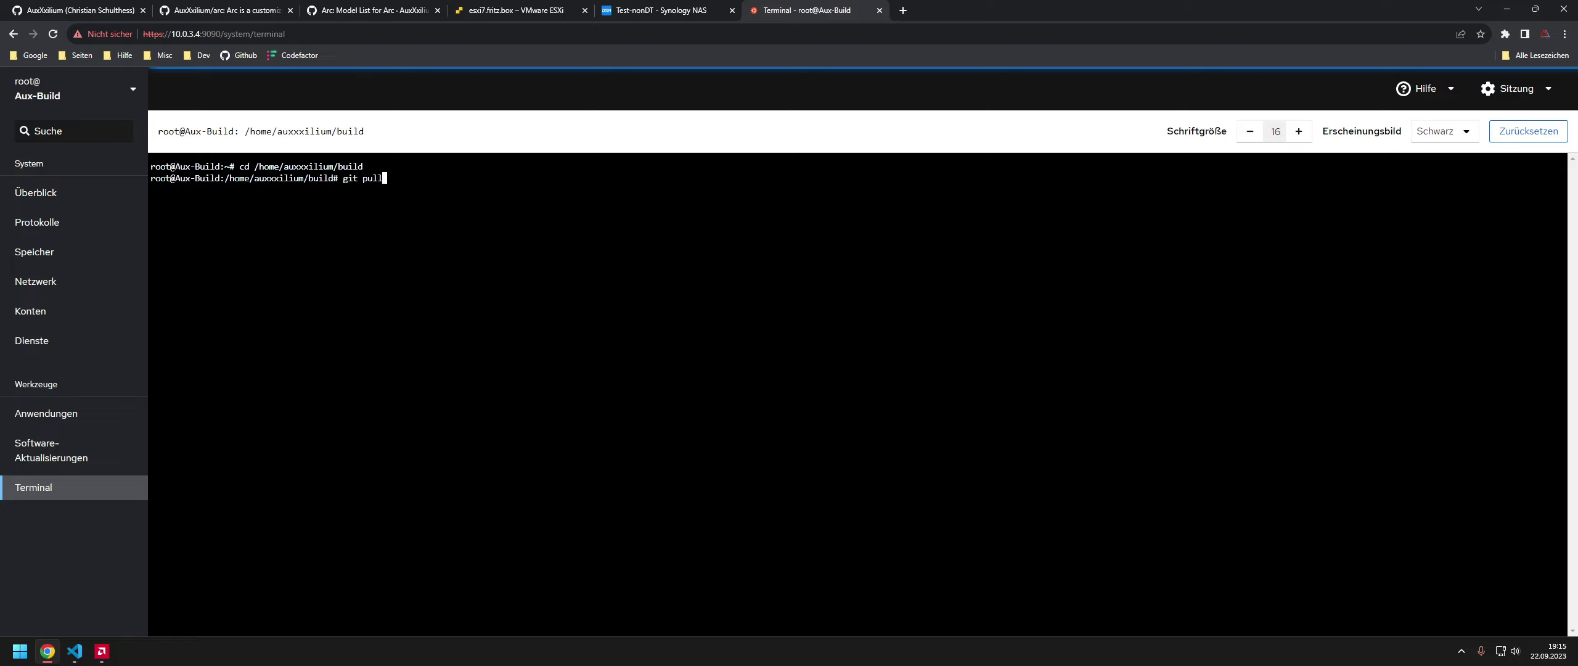
{"action": "key", "text": "Down"}
{"action": "key", "text": "Up"}
{"action": "key", "text": "Return"}
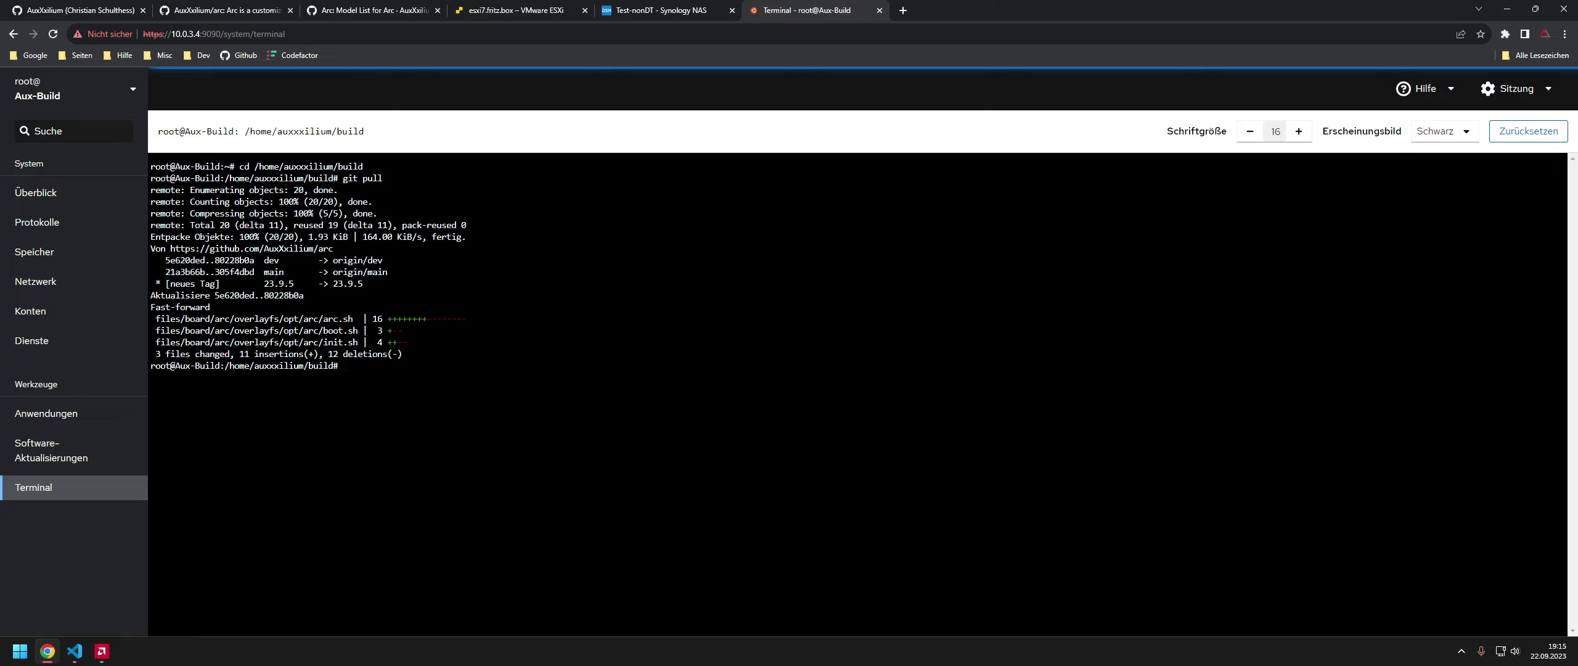
- Start the loader image build by running task build-img
{"action": "key", "text": "Up"}
{"action": "key", "text": "Up"}
{"action": "key", "text": "Up"}
{"action": "key", "text": "Return"}
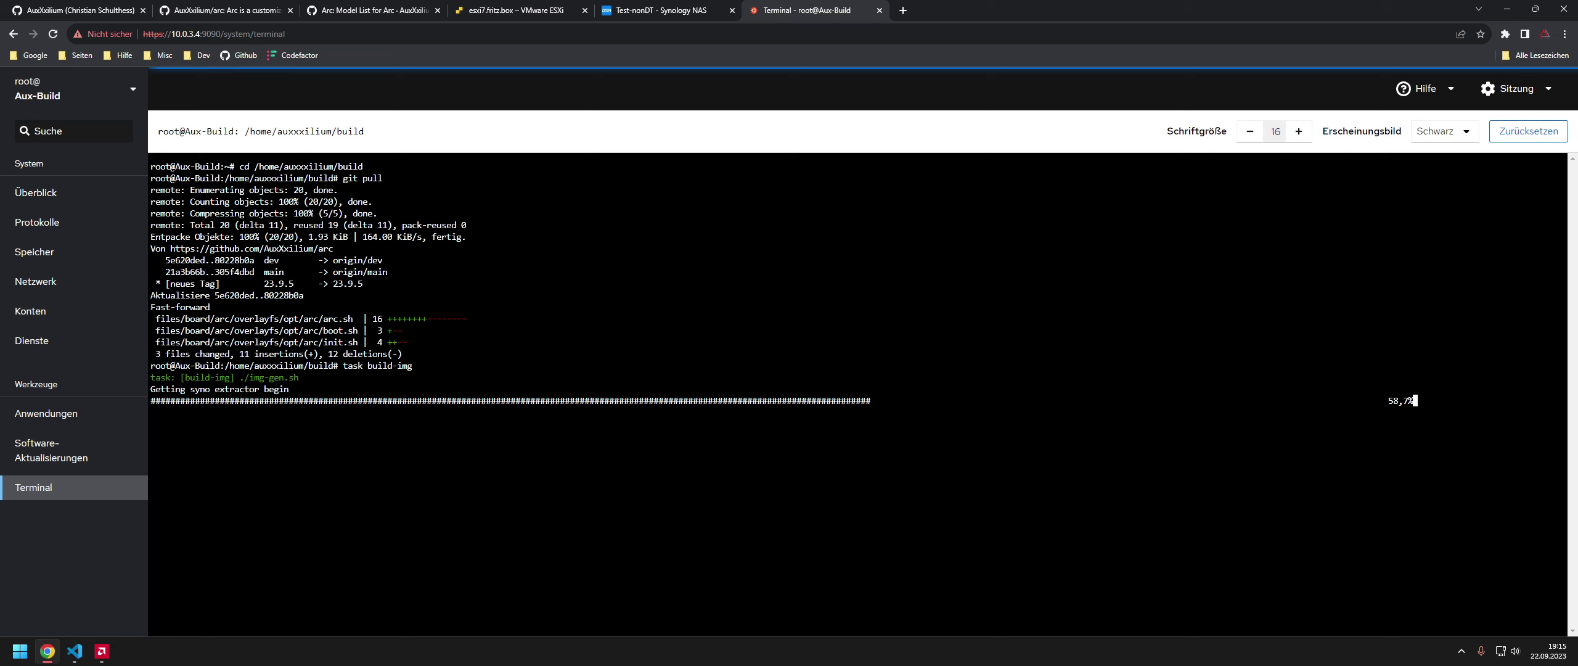
- Compare DSM's restart progress with the Arc boot console in ESXi, and reload DSM at 10.0.4.101:5000
{"action": "left_click", "coordinate": [669, 12]}
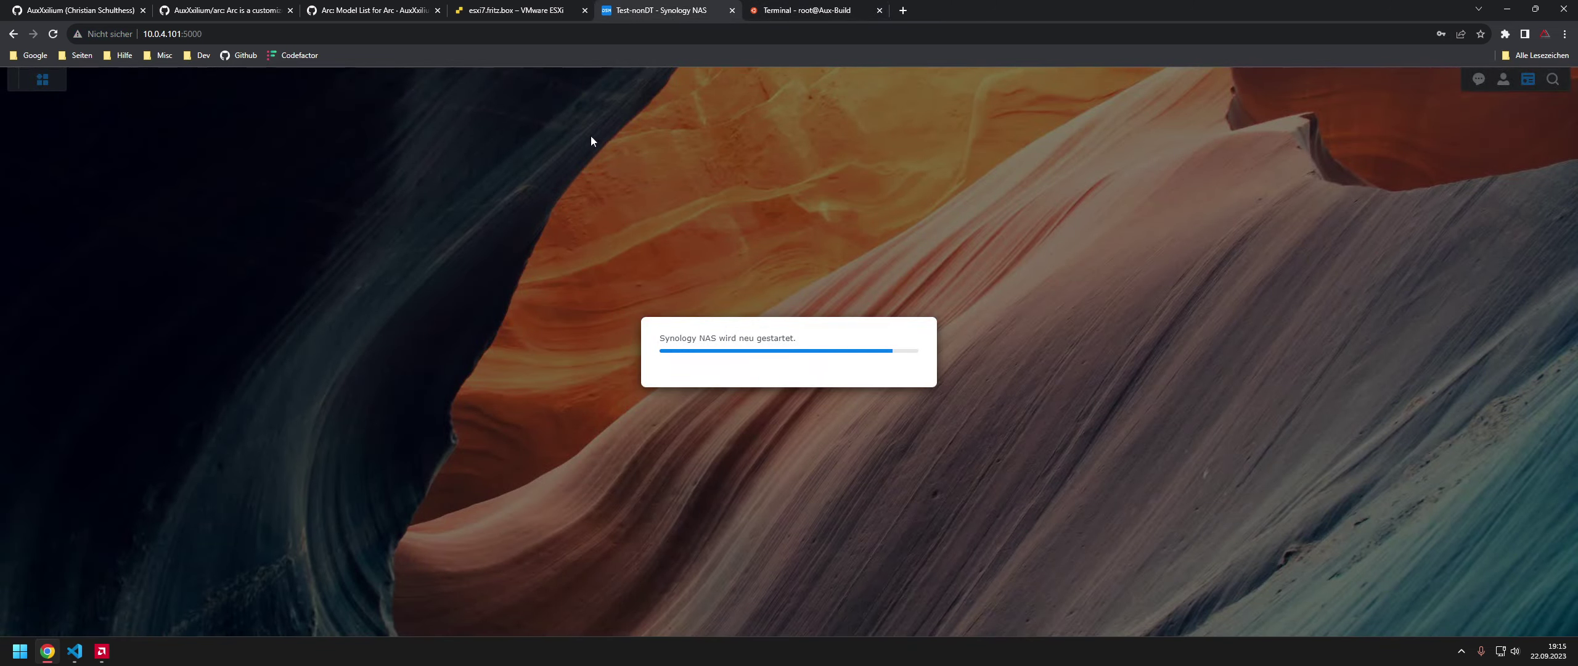
{"action": "key", "text": "ctrl+shift+Tab"}
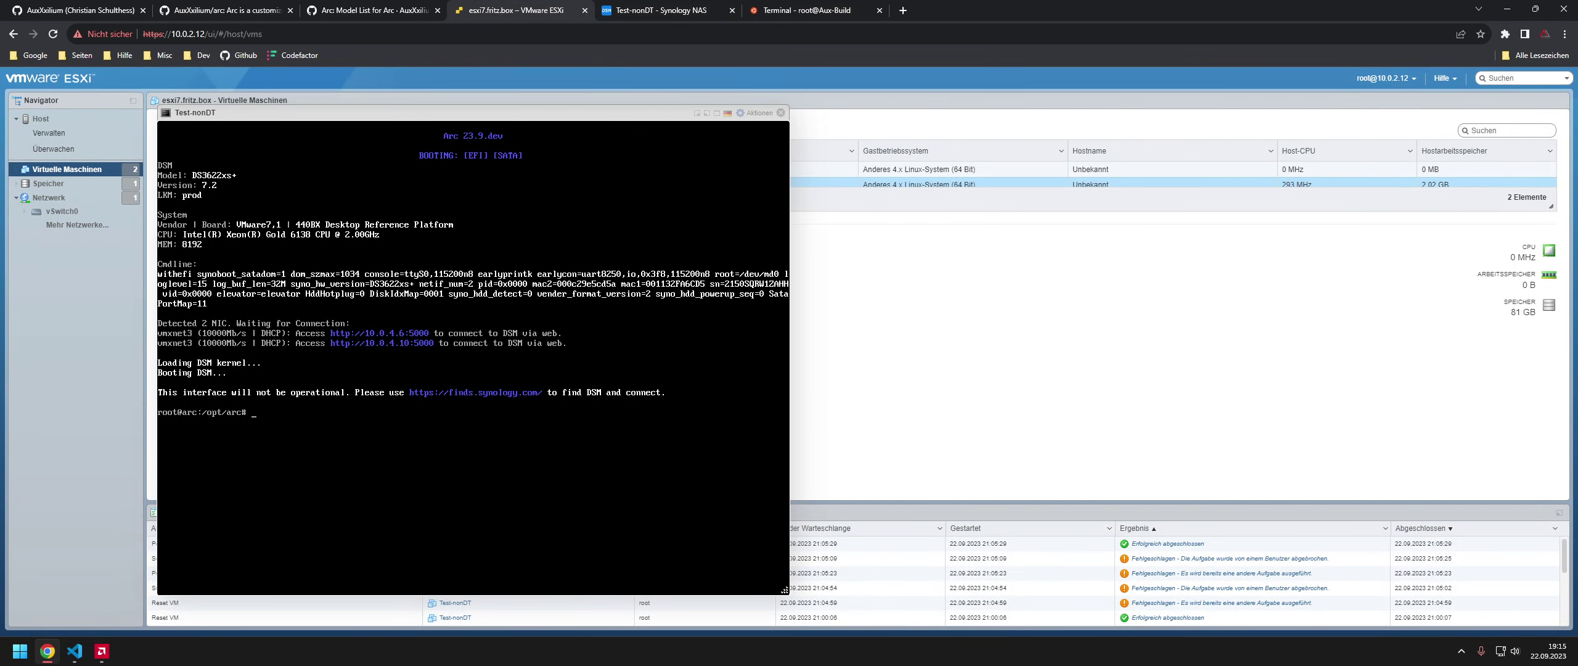
{"action": "left_click", "coordinate": [668, 10]}
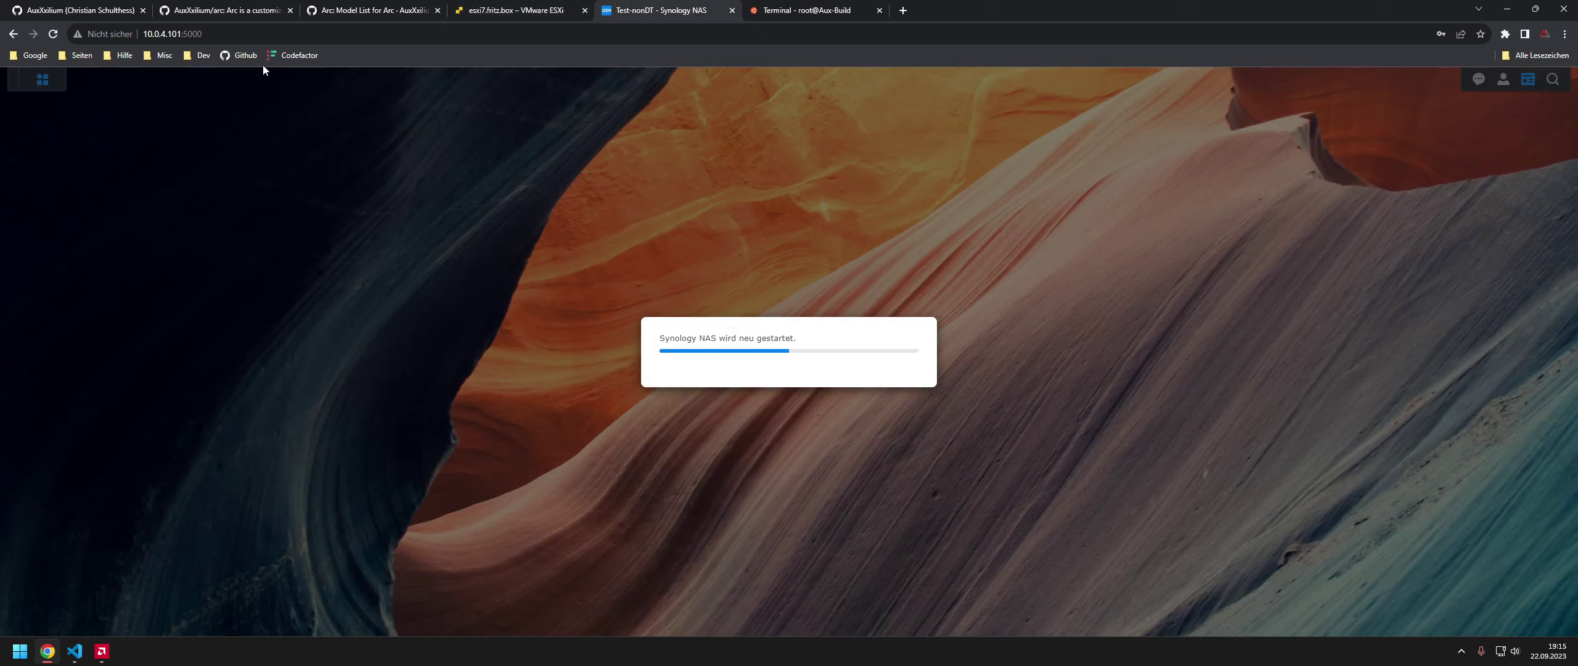
{"action": "left_click", "coordinate": [292, 36]}
{"action": "key", "text": "Return"}
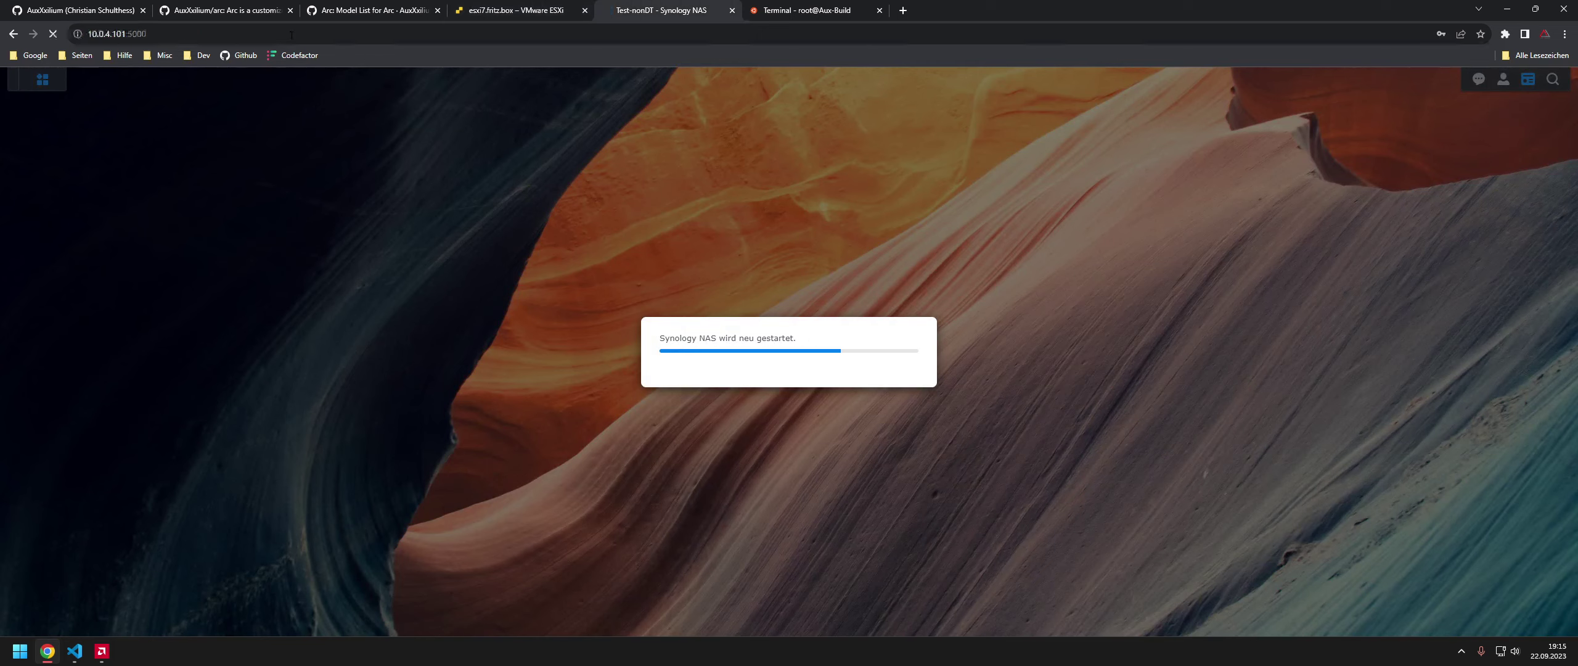
- Change the DSM address to 10.0.4.6:5000, load it, and switch to the Arc model list wiki page
{"action": "left_click", "coordinate": [291, 36]}
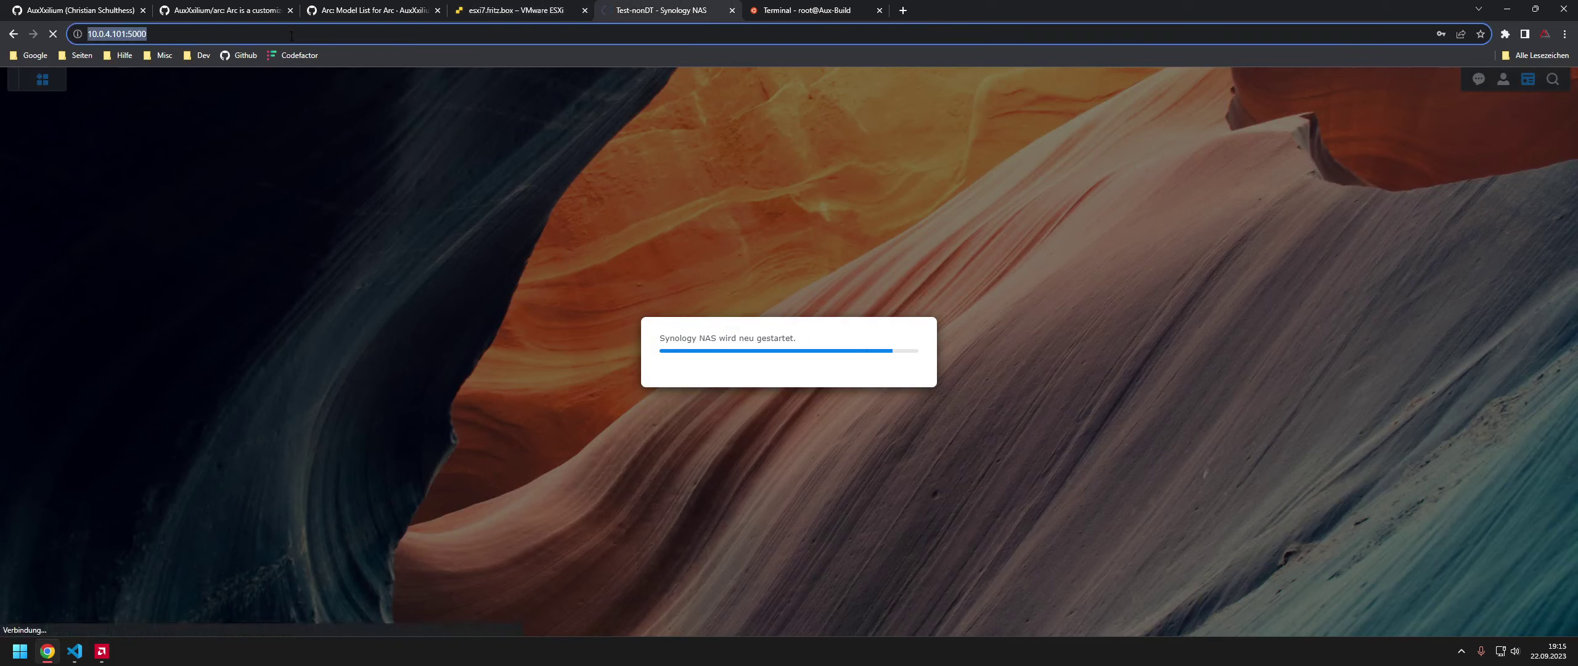
{"action": "left_click", "coordinate": [291, 36]}
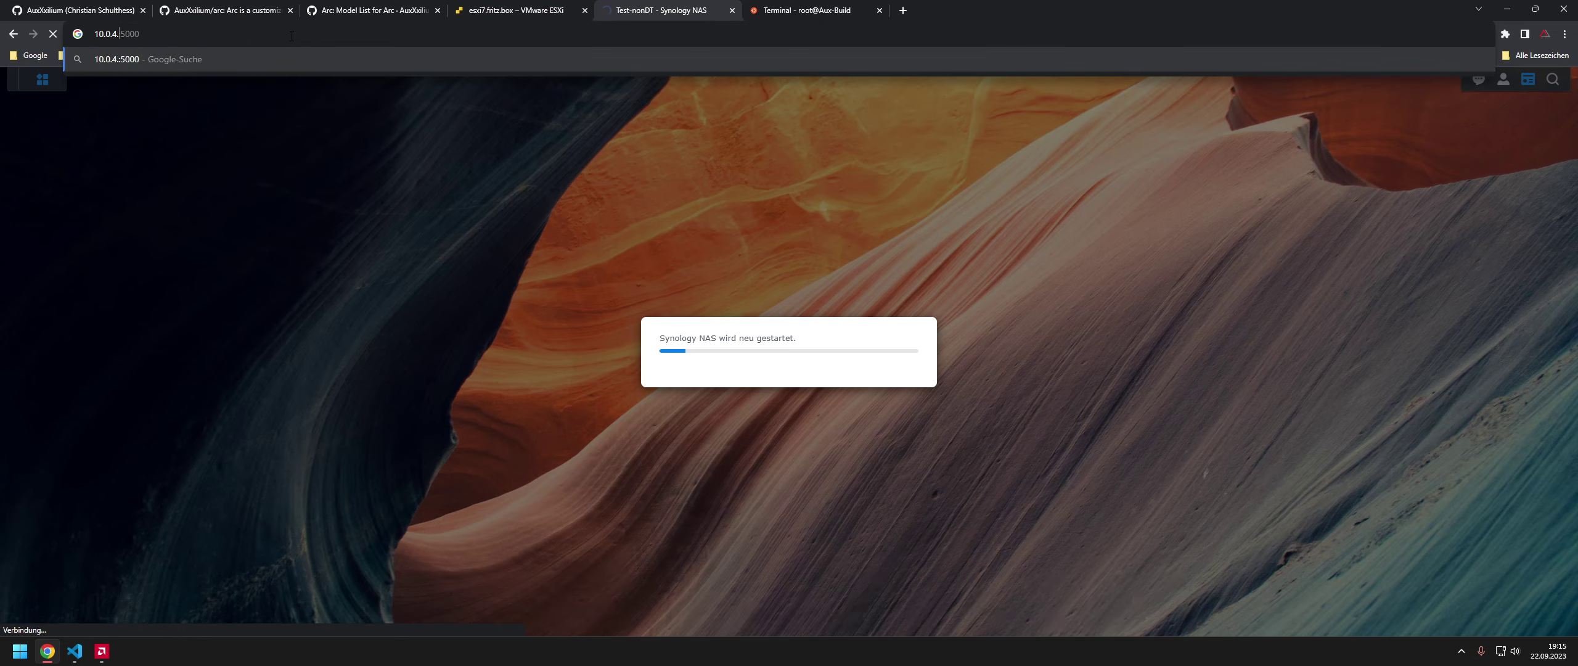
{"action": "left_click", "coordinate": [291, 35]}
{"action": "key", "text": "Return"}
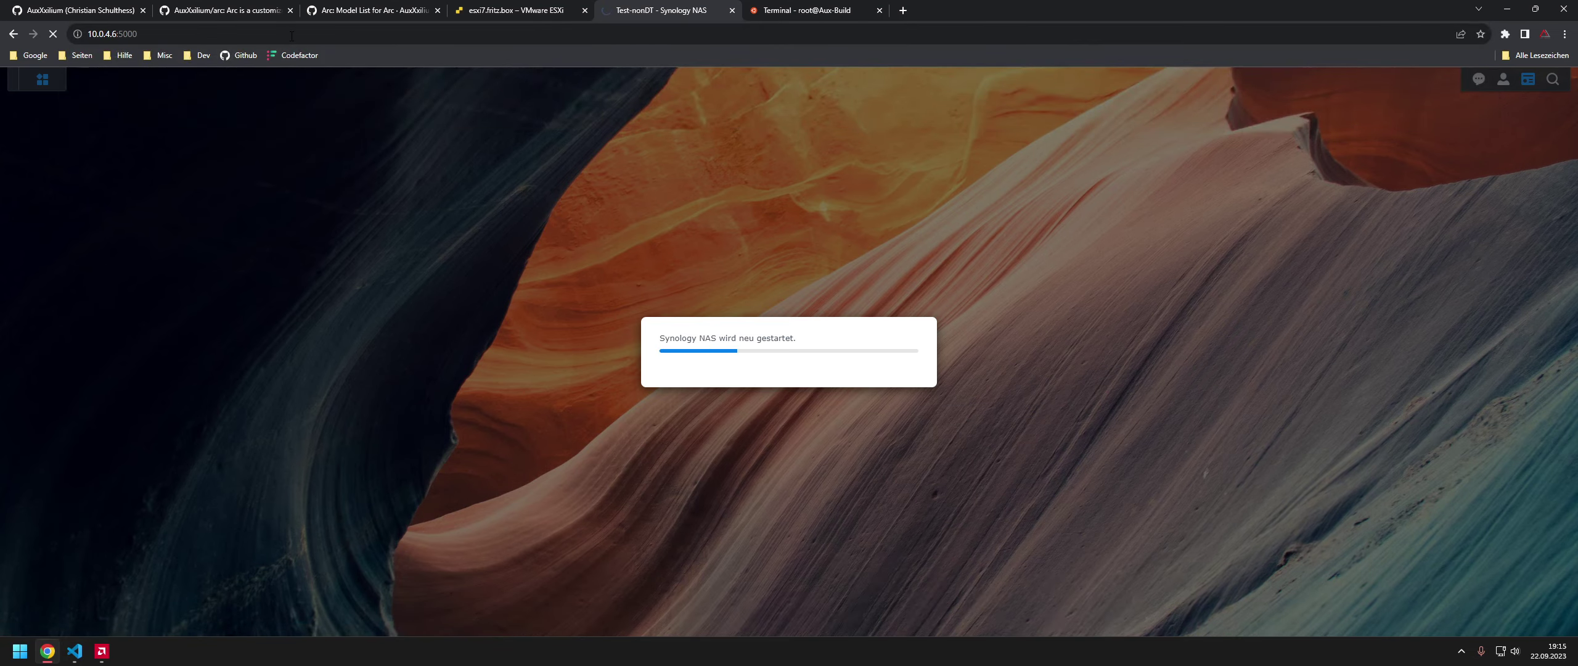
{"action": "left_click", "coordinate": [302, 18]}
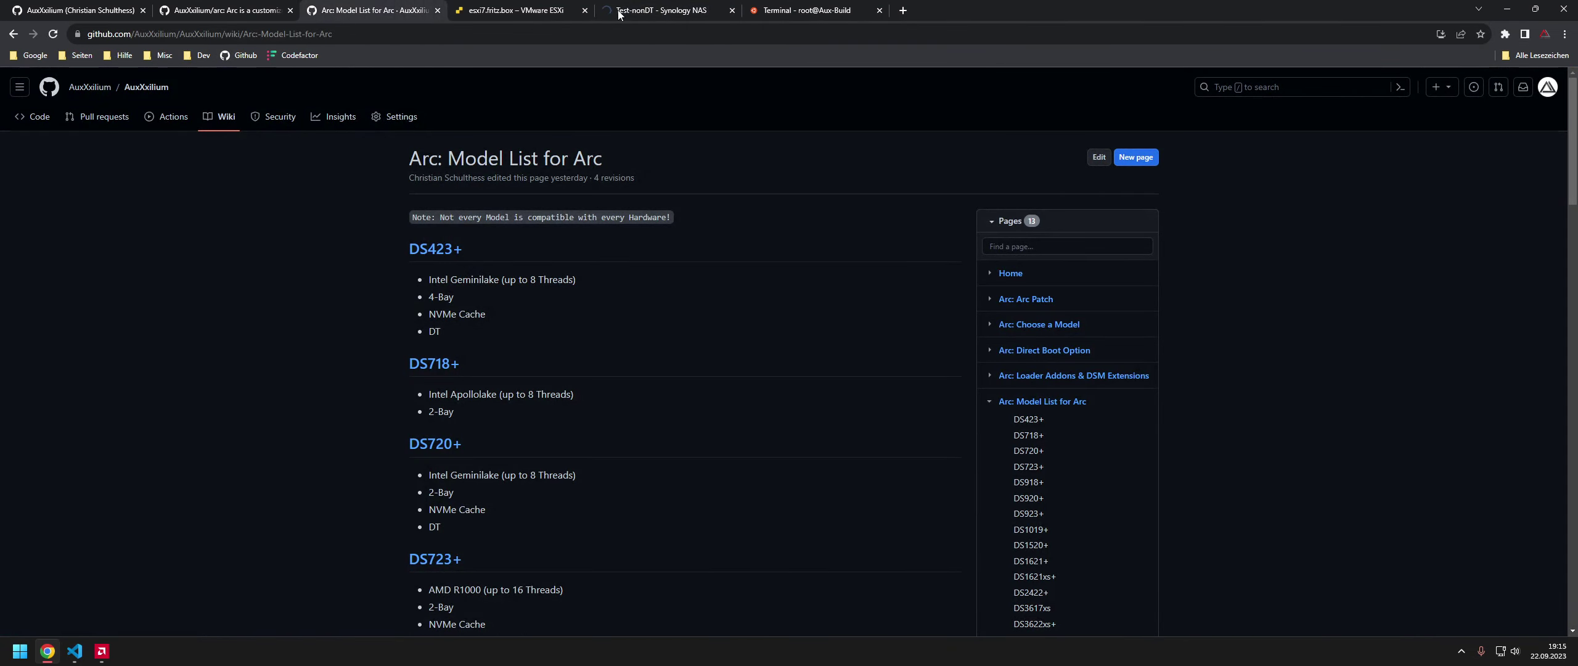
- Return to the Test-nonDT DSM page and reload the sign-in address 10.0.4.101:5000 until it responds
{"action": "left_click", "coordinate": [619, 13]}
{"action": "left_click", "coordinate": [292, 34]}
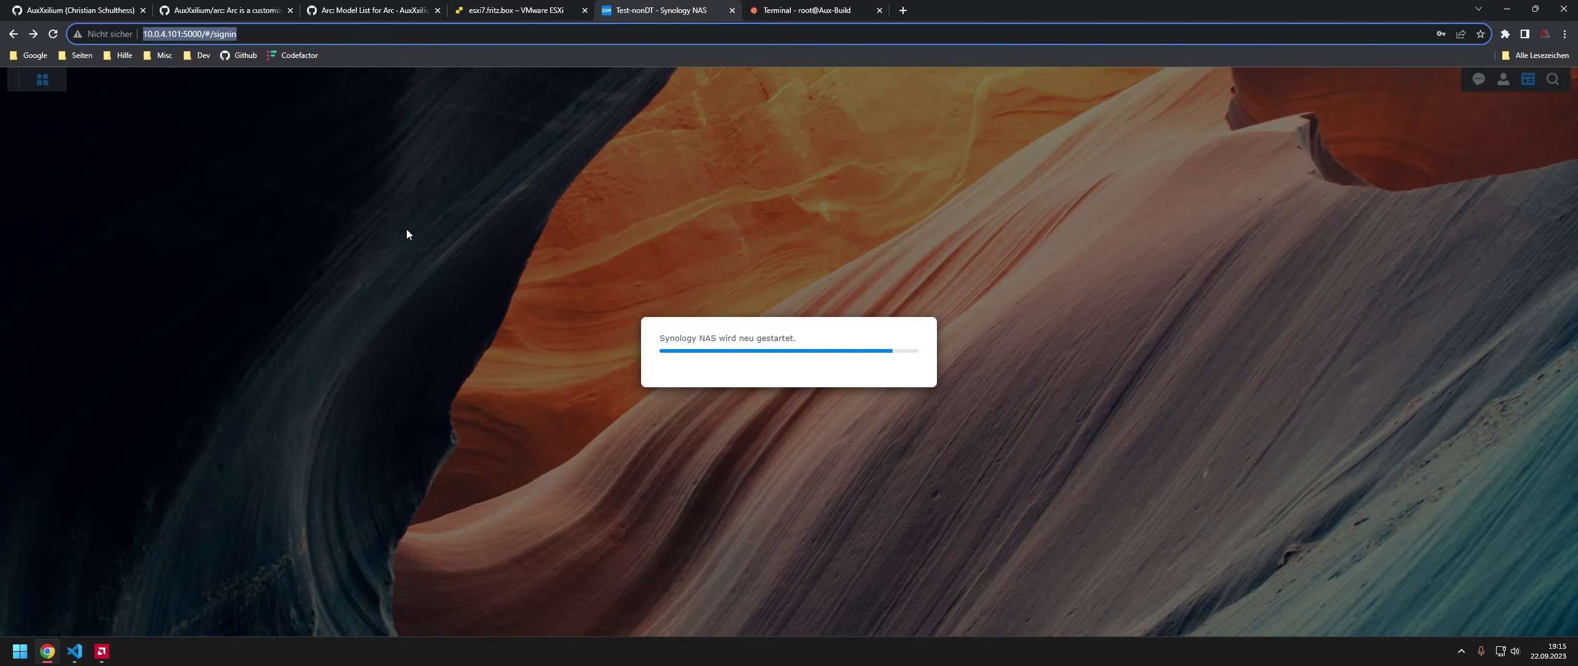
{"action": "key", "text": "Return"}
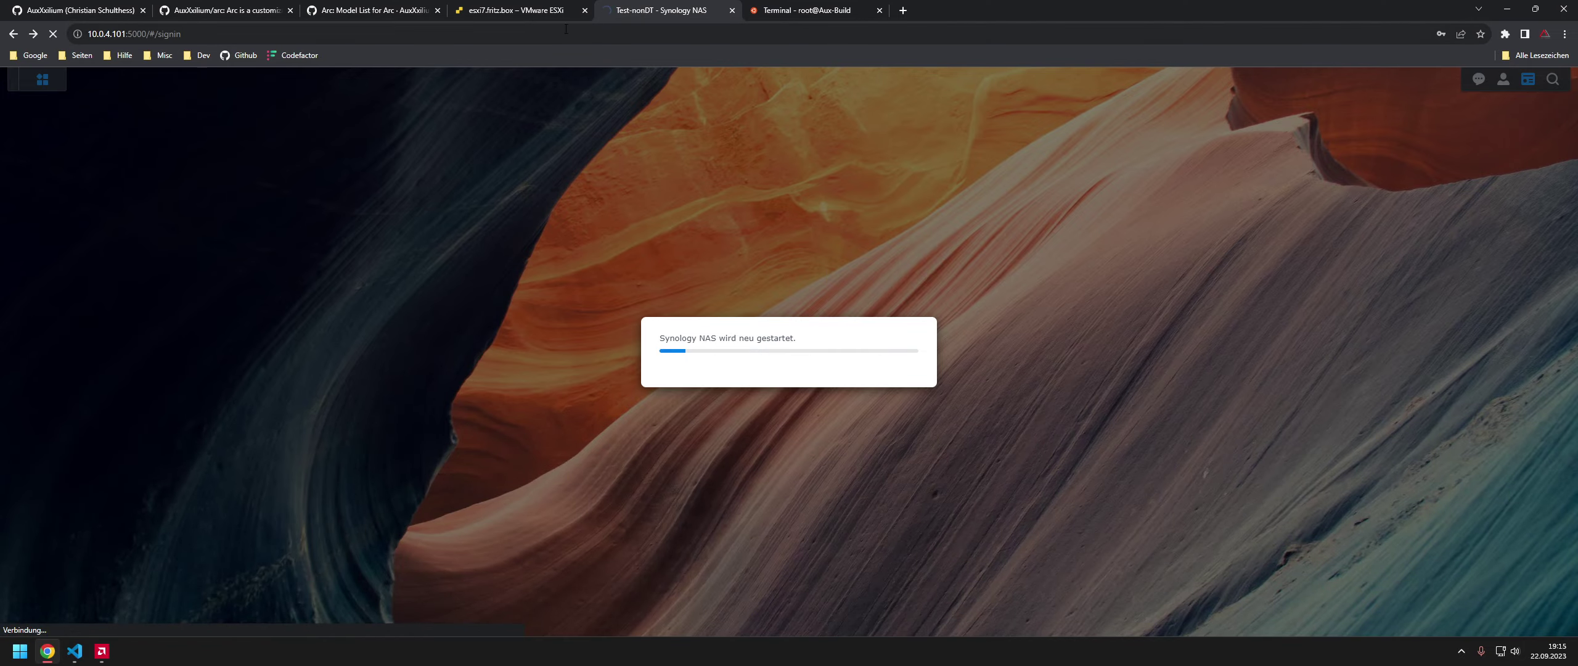
{"action": "left_click", "coordinate": [542, 11]}
{"action": "left_click", "coordinate": [637, 14]}
{"action": "left_click", "coordinate": [497, 37]}
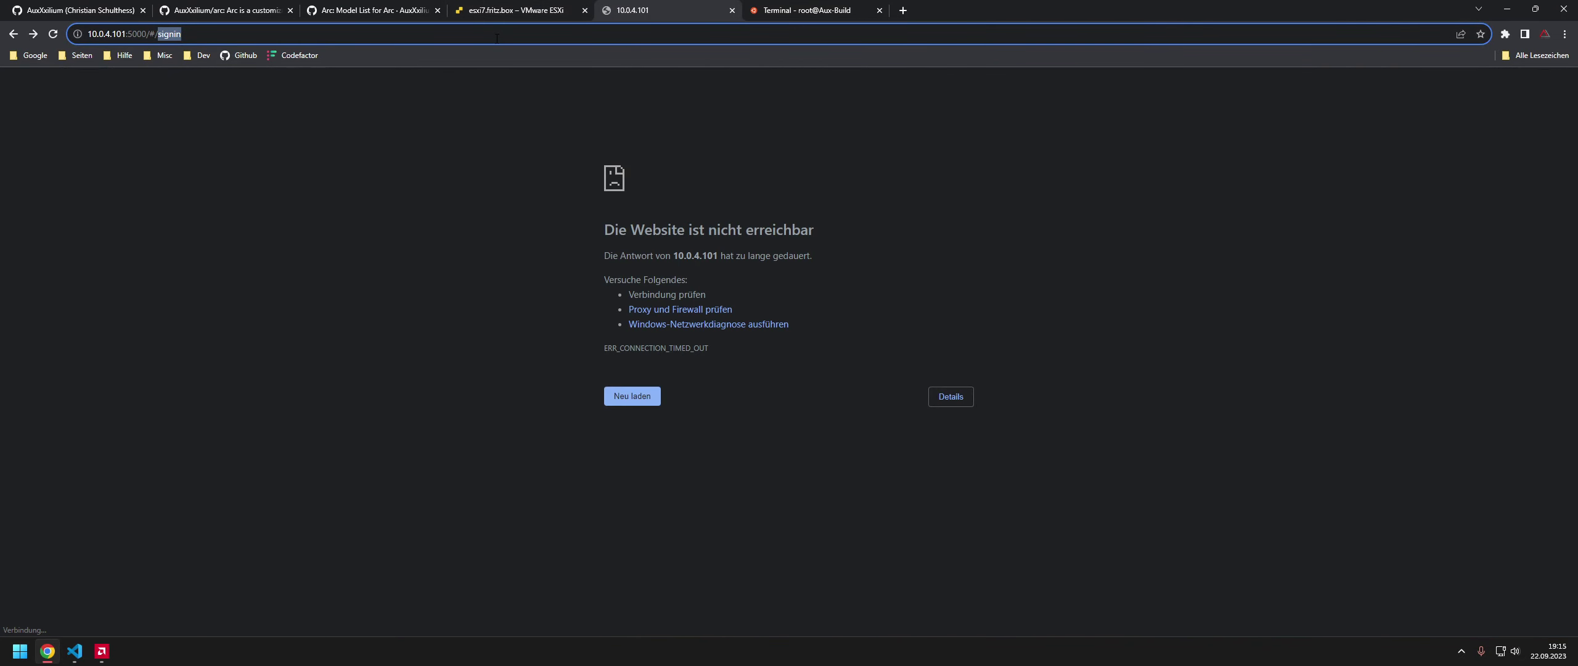
{"action": "left_click", "coordinate": [497, 39]}
{"action": "key", "text": "Return"}
{"action": "left_click", "coordinate": [497, 38]}
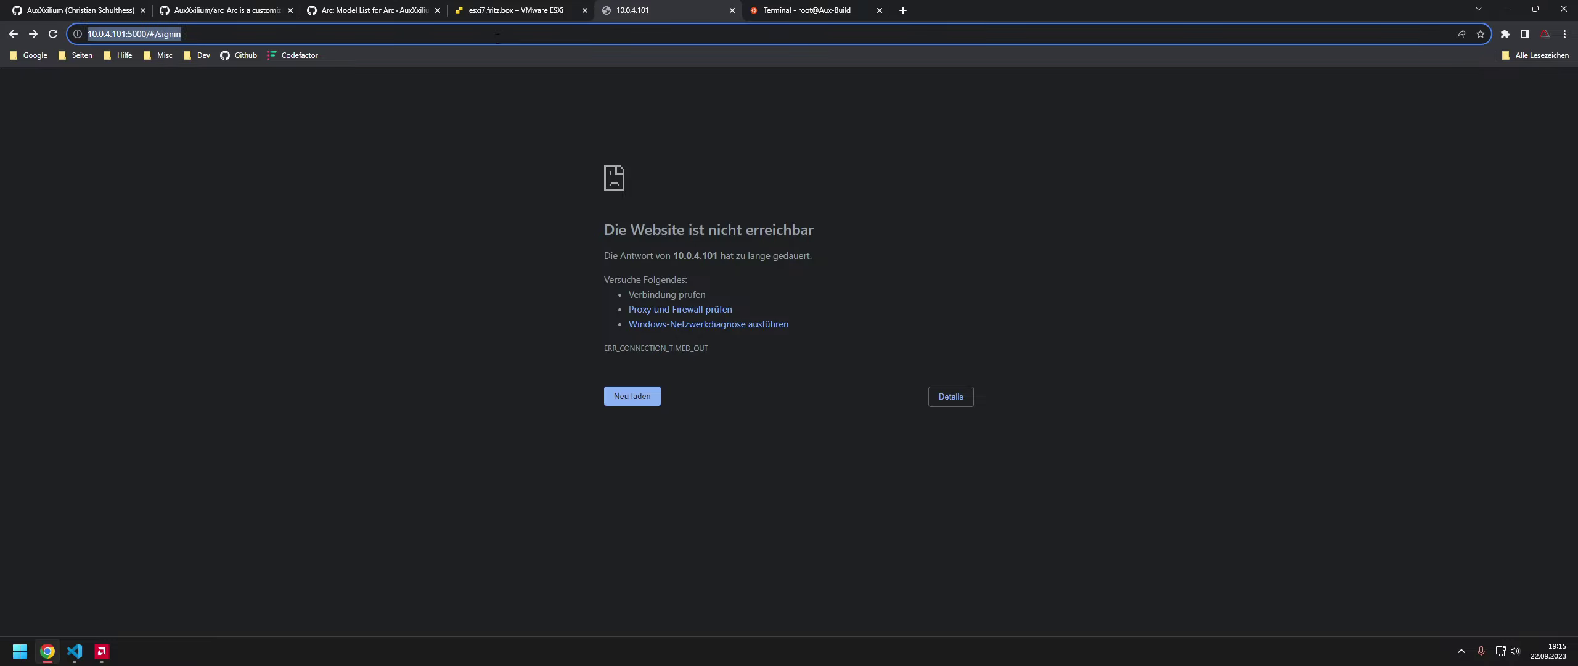
{"action": "key", "text": "Return"}
{"action": "key", "text": "F5"}
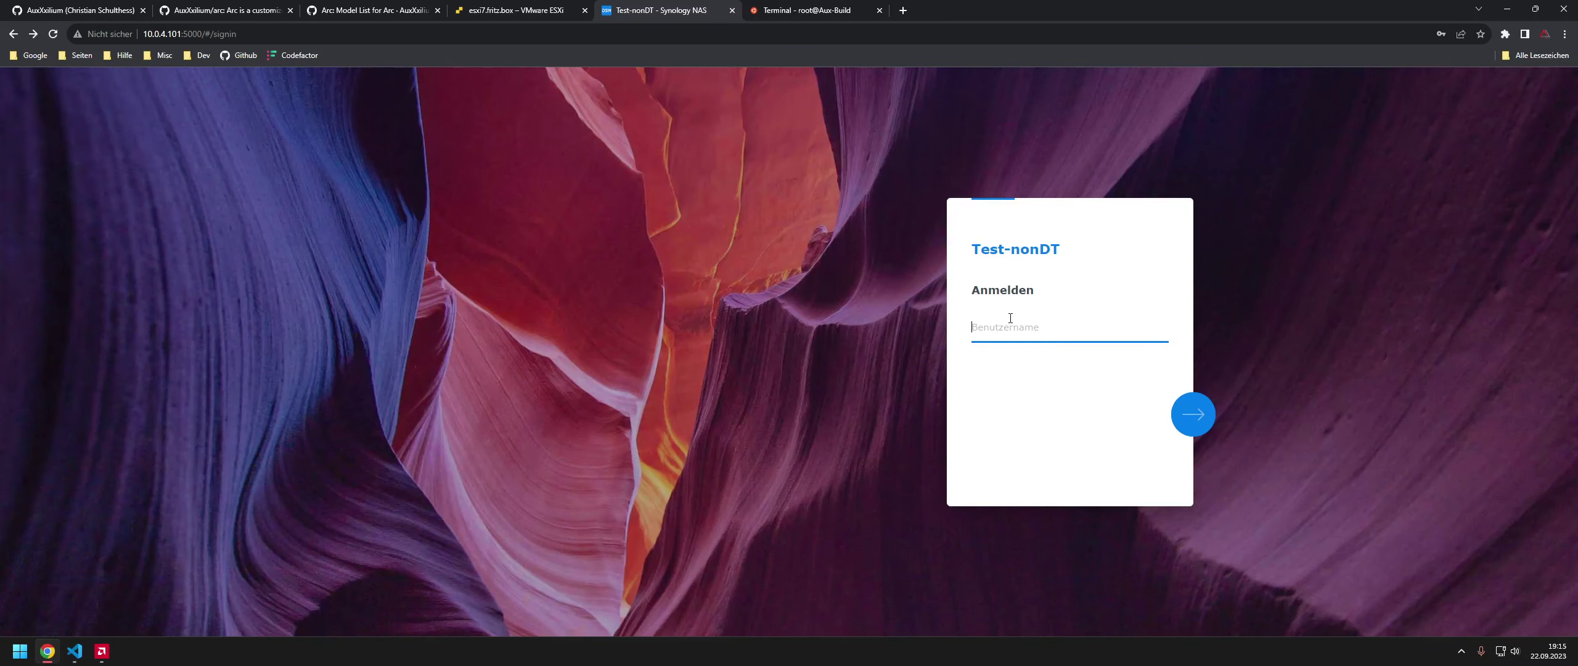
- Sign in to DSM on Test-nonDT with the saved username and account password
{"action": "left_click", "coordinate": [1020, 330]}
{"action": "left_click", "coordinate": [1060, 360]}
{"action": "left_click", "coordinate": [1184, 414]}
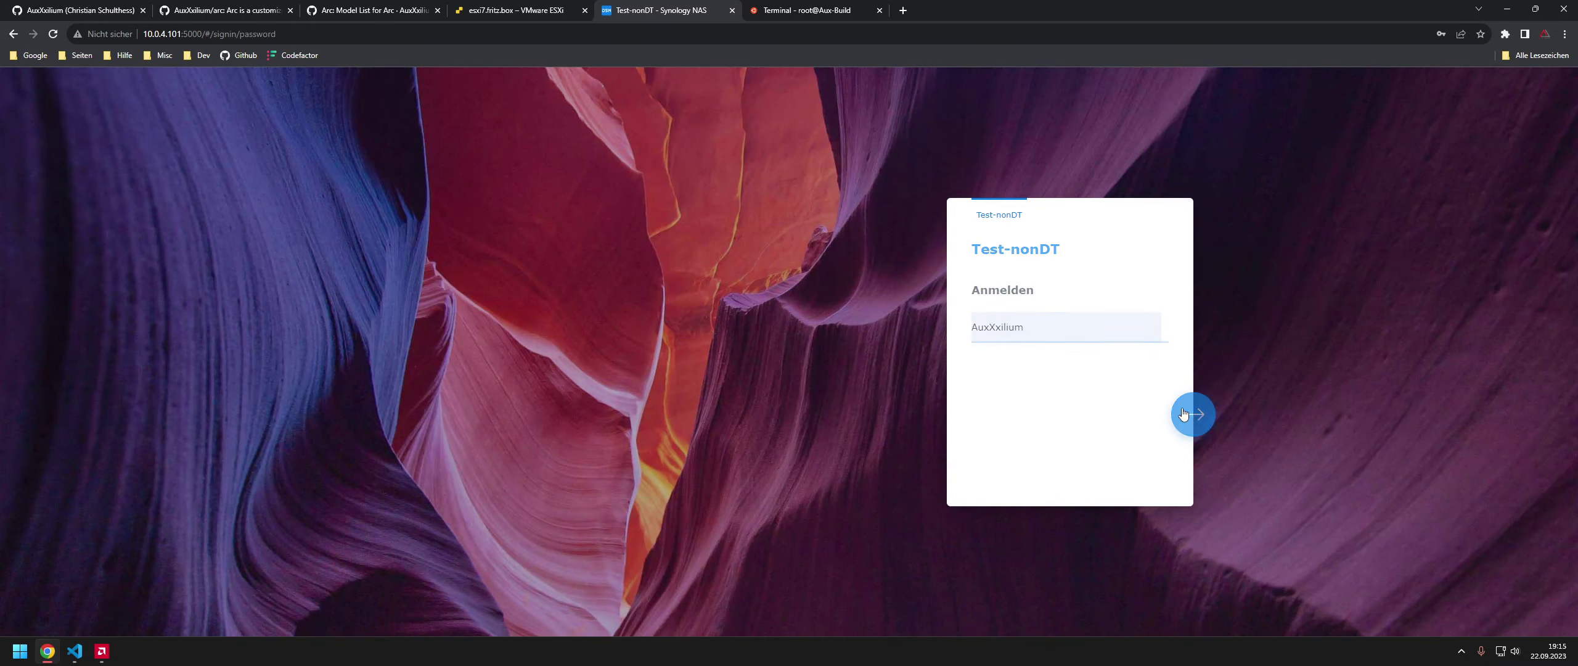
{"action": "left_click", "coordinate": [1051, 328]}
{"action": "left_click", "coordinate": [1122, 369]}
{"action": "left_click", "coordinate": [1193, 415]}
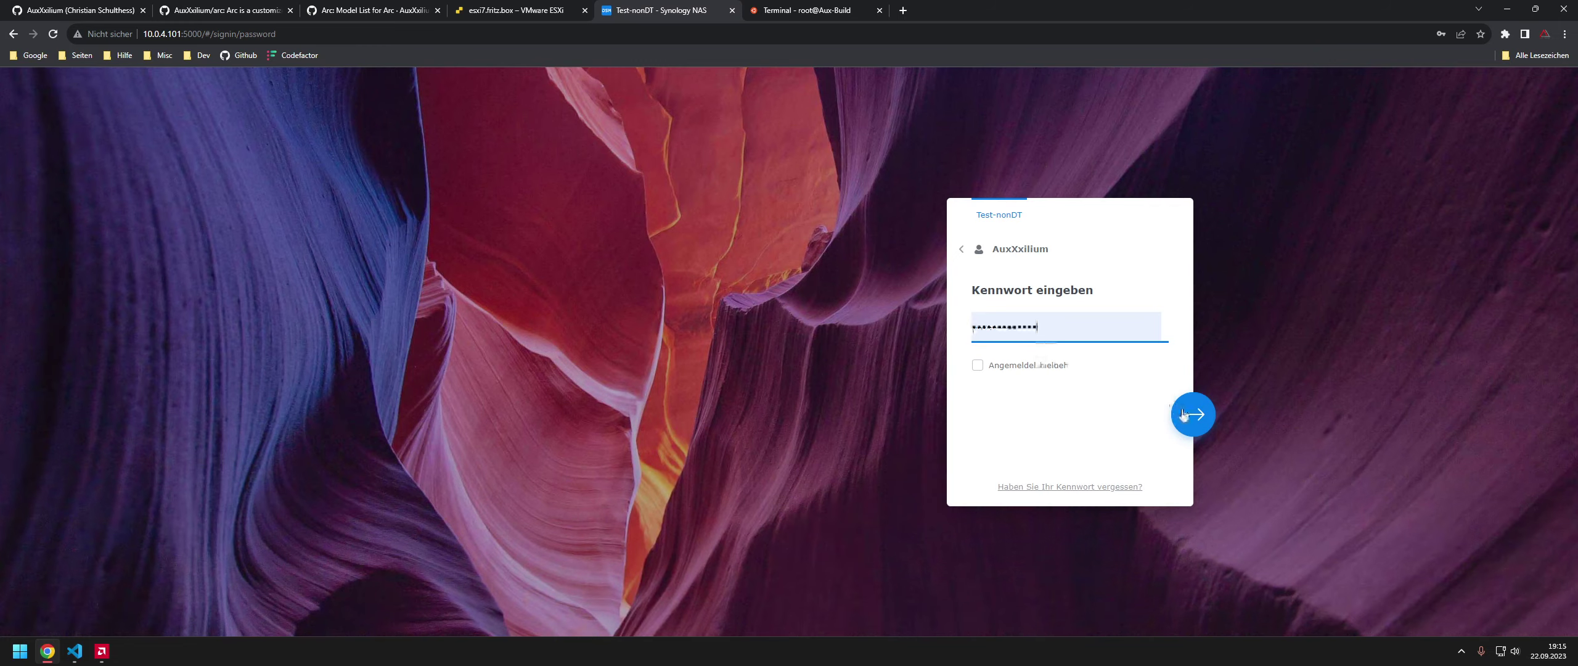
- Check the Test-nonDT console in ESXi, then dismiss DSM's storage notification and restart the NAS
{"action": "left_click", "coordinate": [529, 11]}
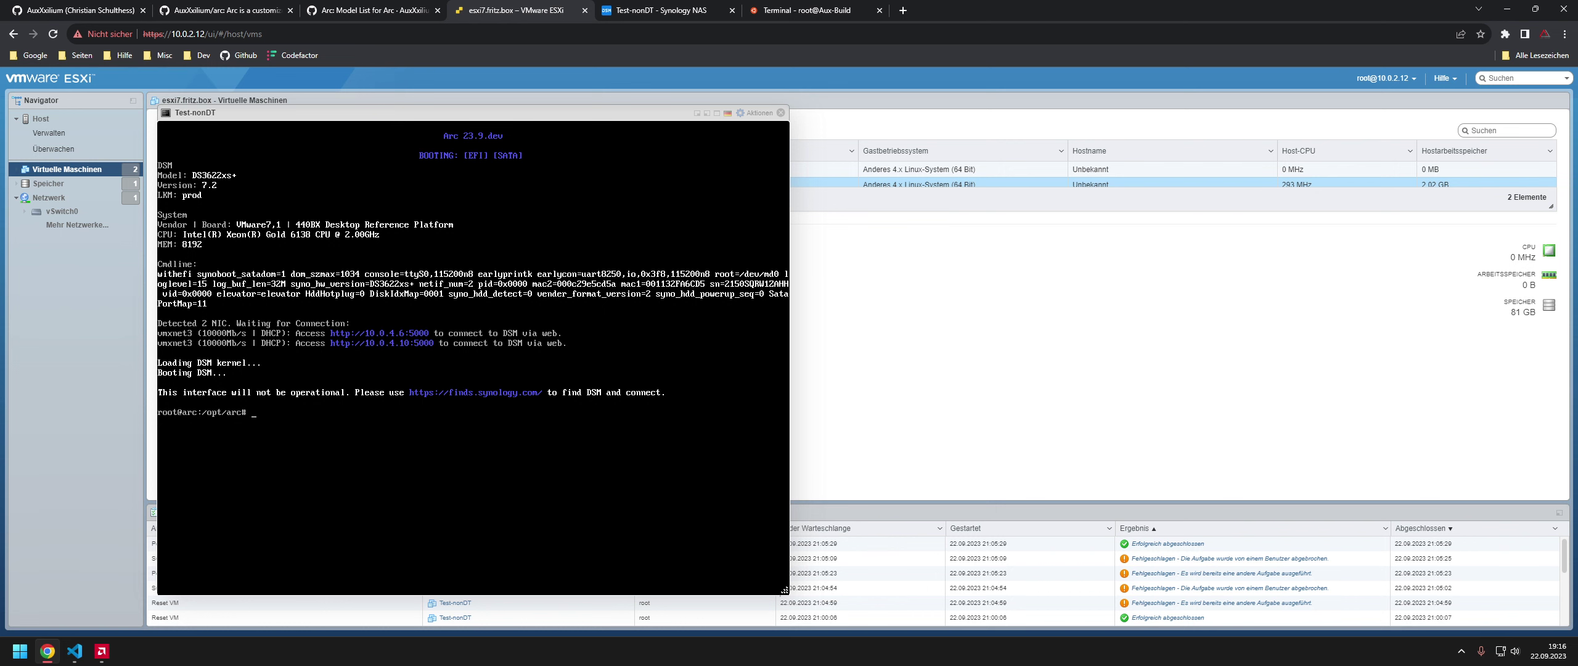
{"action": "left_click", "coordinate": [685, 11]}
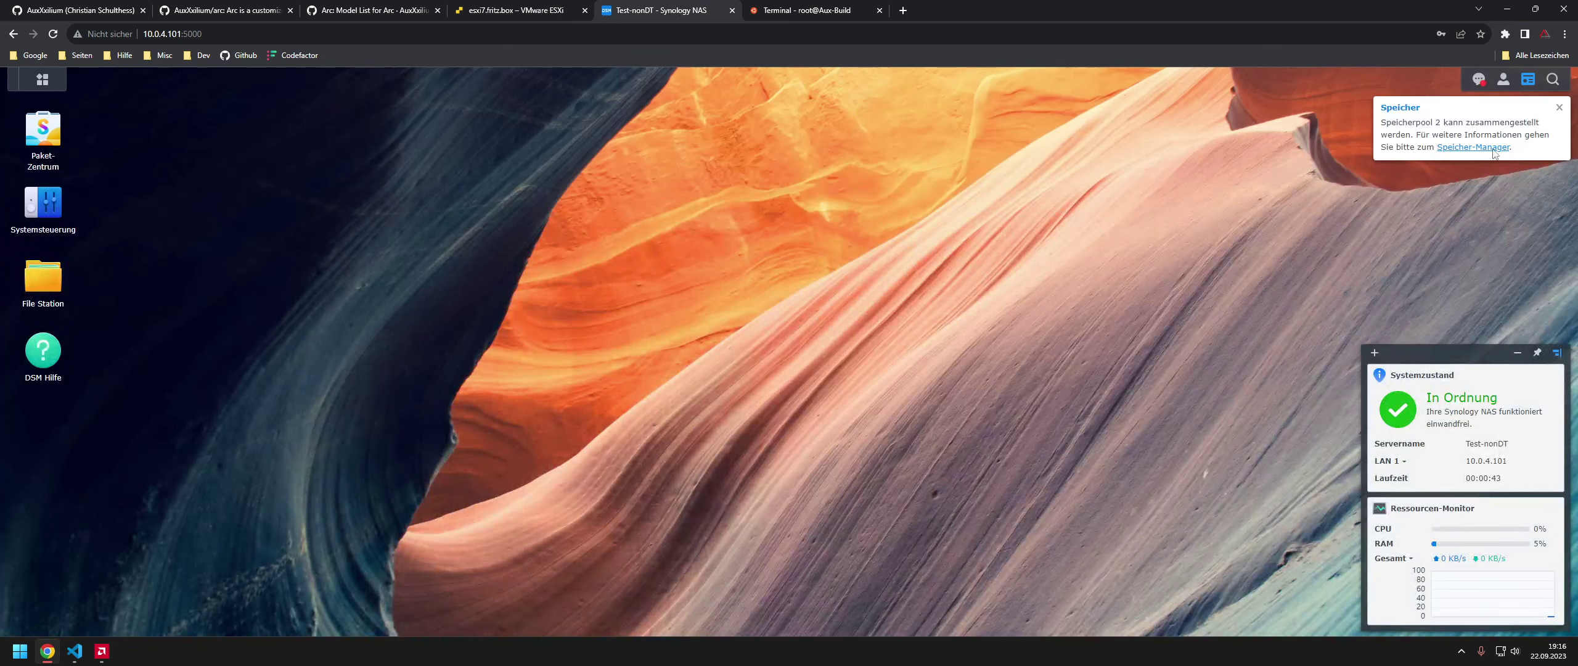
{"action": "left_click", "coordinate": [1559, 107]}
{"action": "left_click", "coordinate": [1504, 79]}
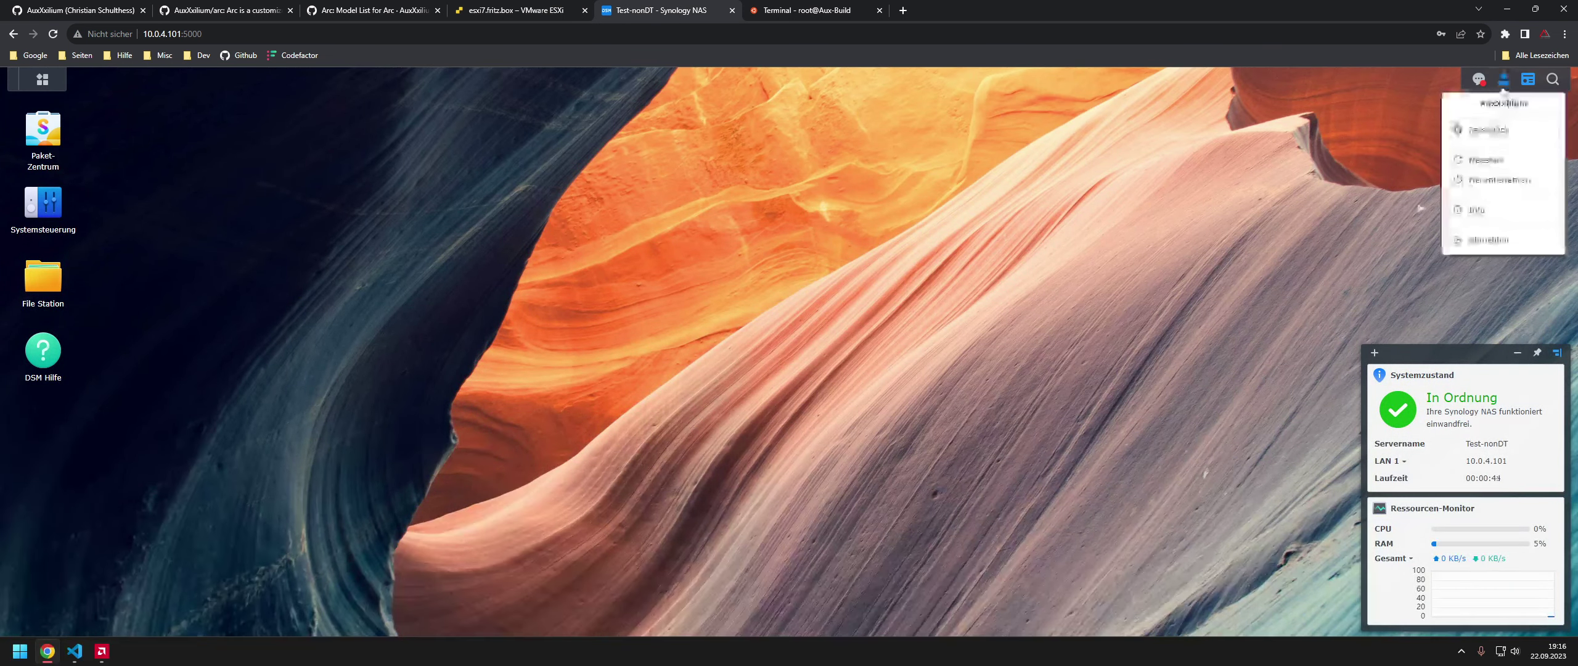
{"action": "left_click", "coordinate": [1486, 159]}
{"action": "left_click", "coordinate": [894, 372]}
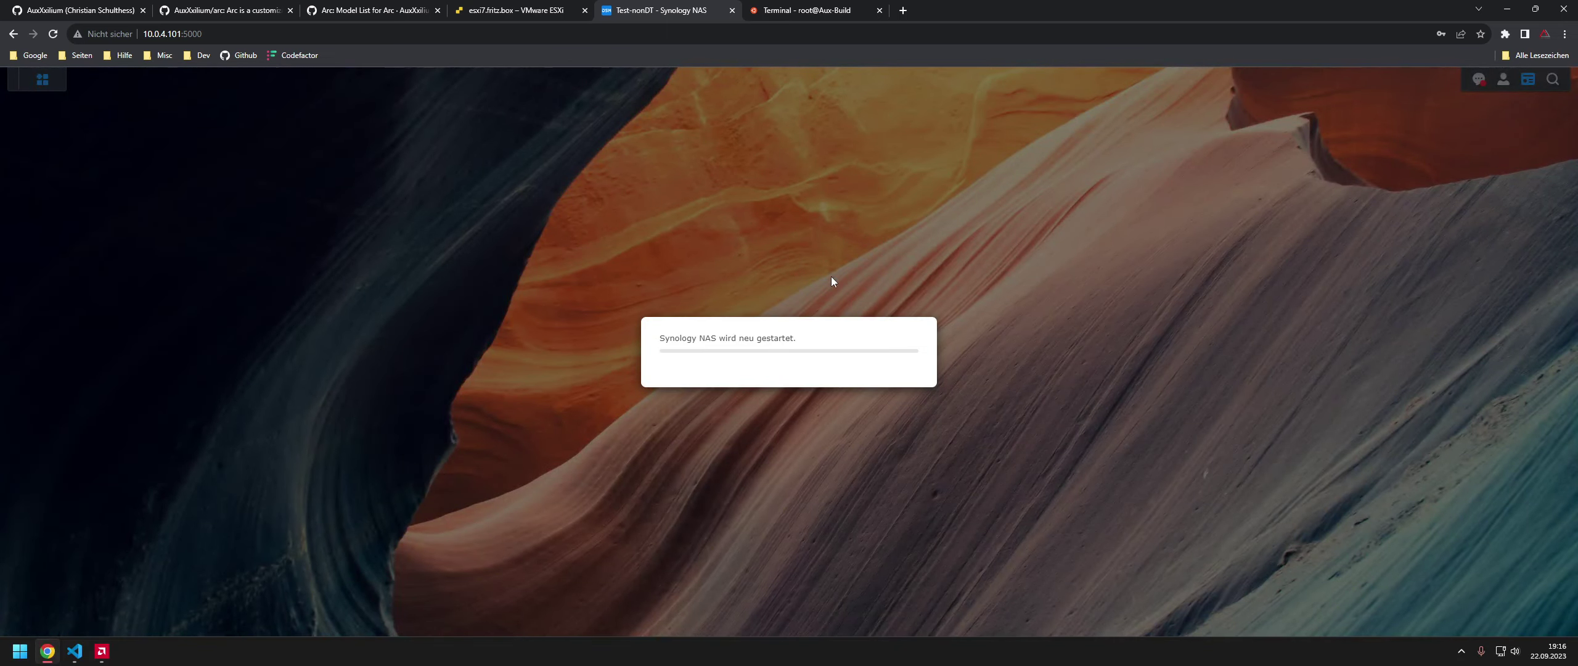
- Monitor the Test-nonDT reboot in the ESXi console and check the loader image build's progress in the Aux-Build terminal
{"action": "left_click", "coordinate": [503, 12]}
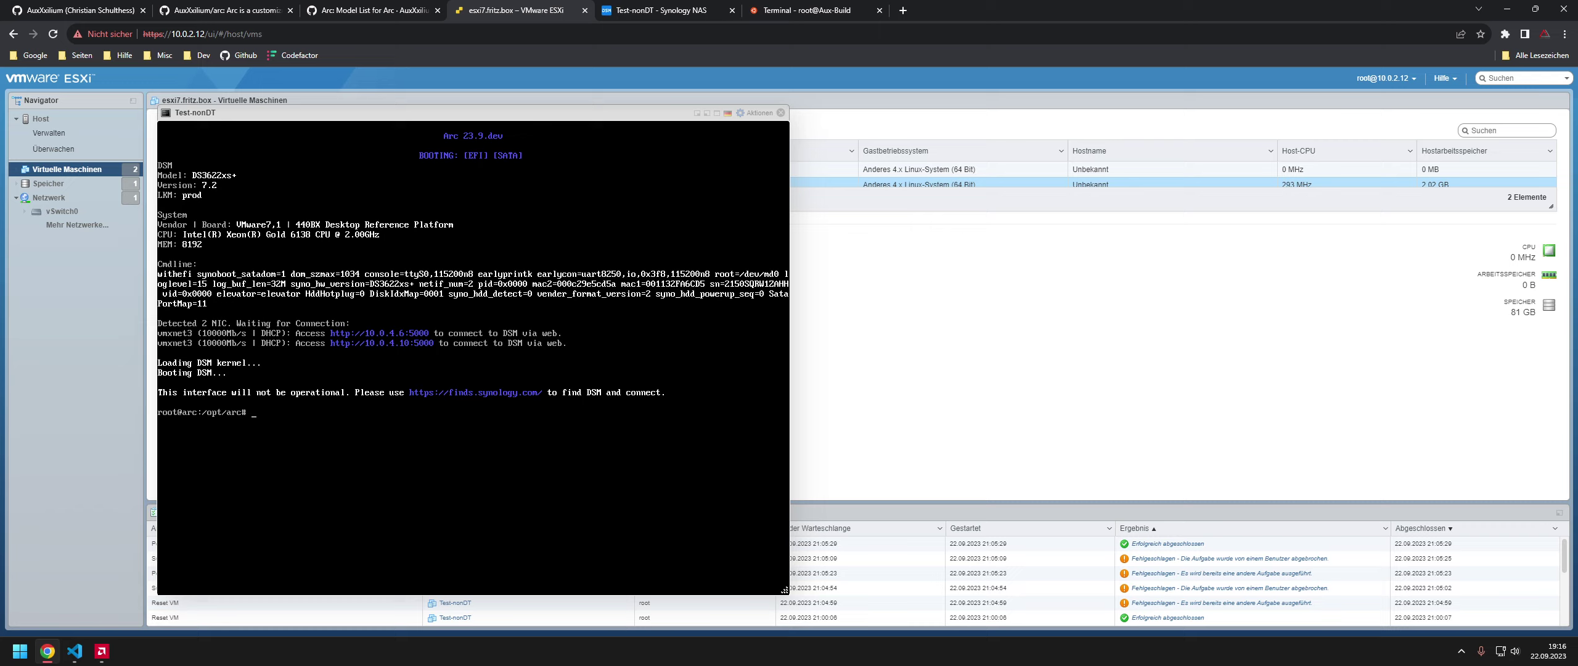
{"action": "left_click", "coordinate": [791, 13]}
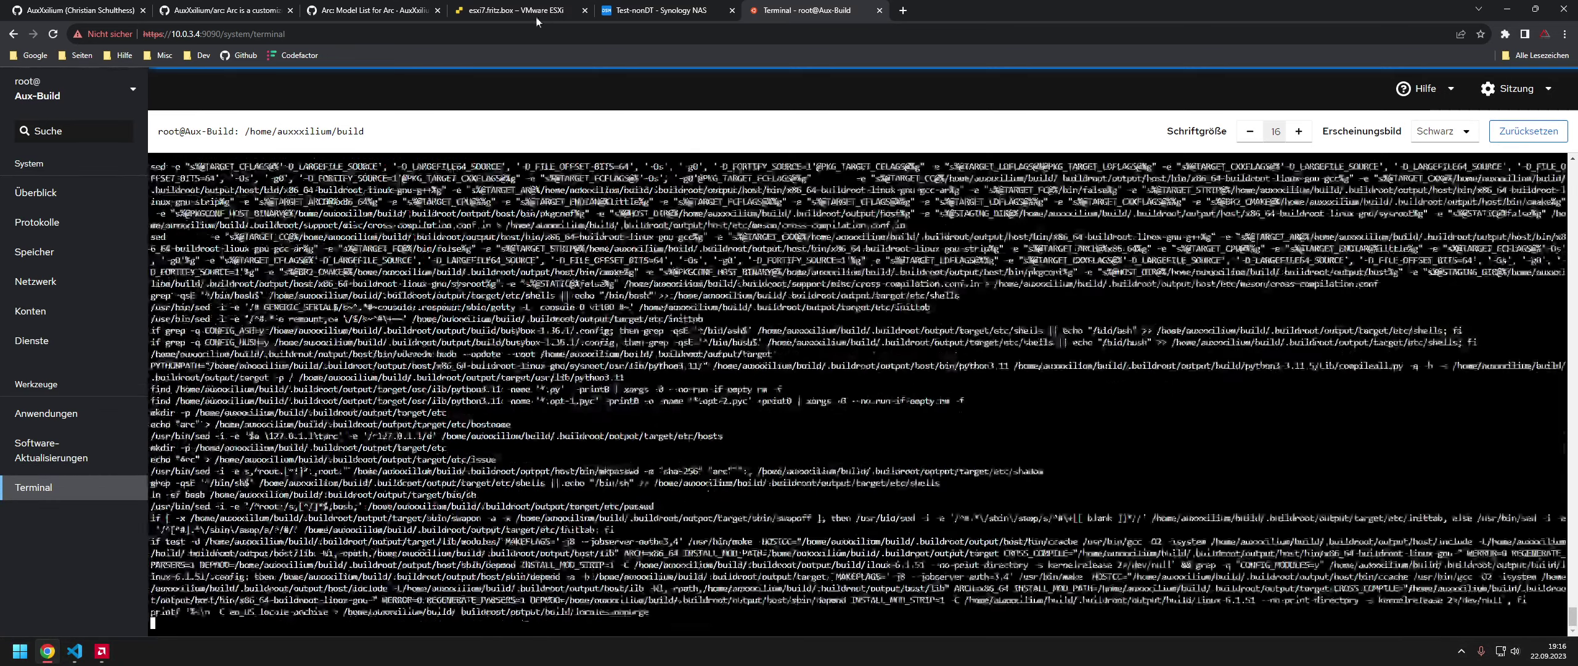
{"action": "left_click", "coordinate": [520, 14]}
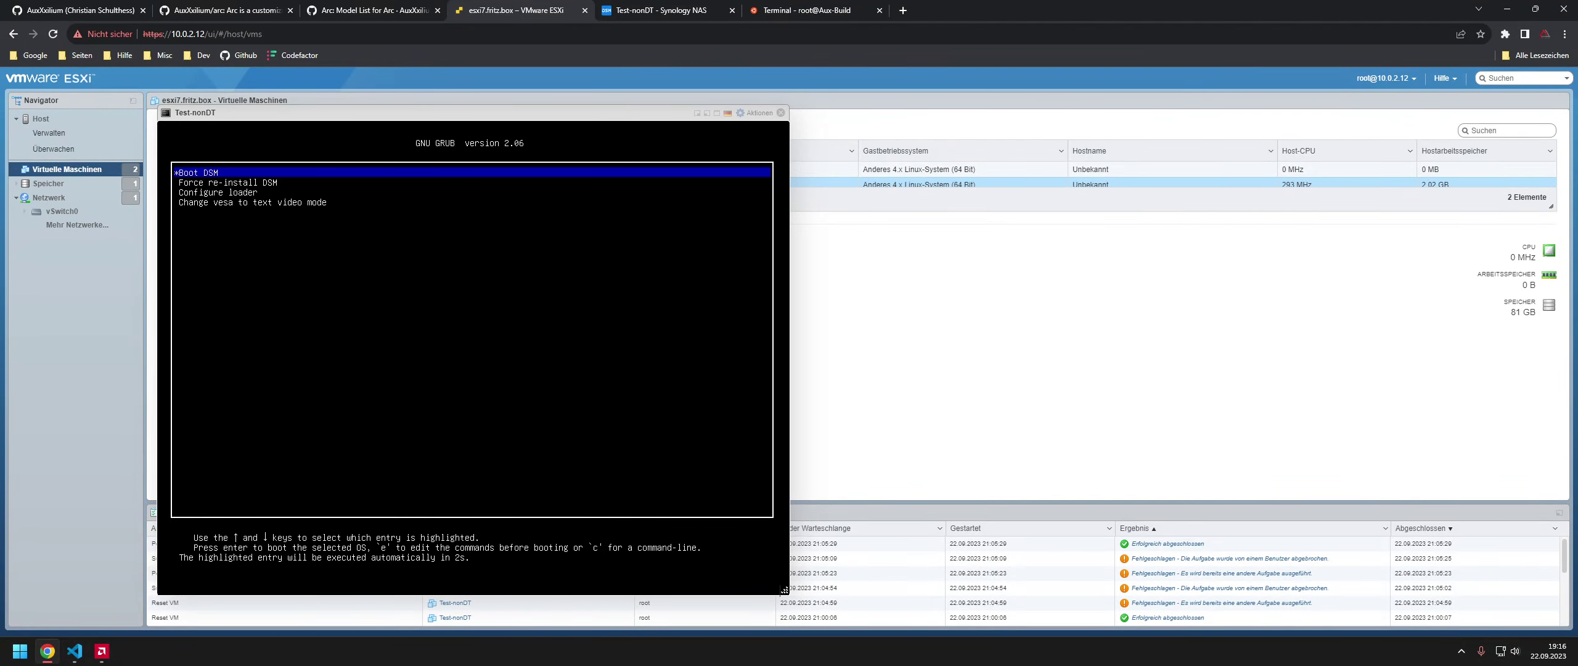